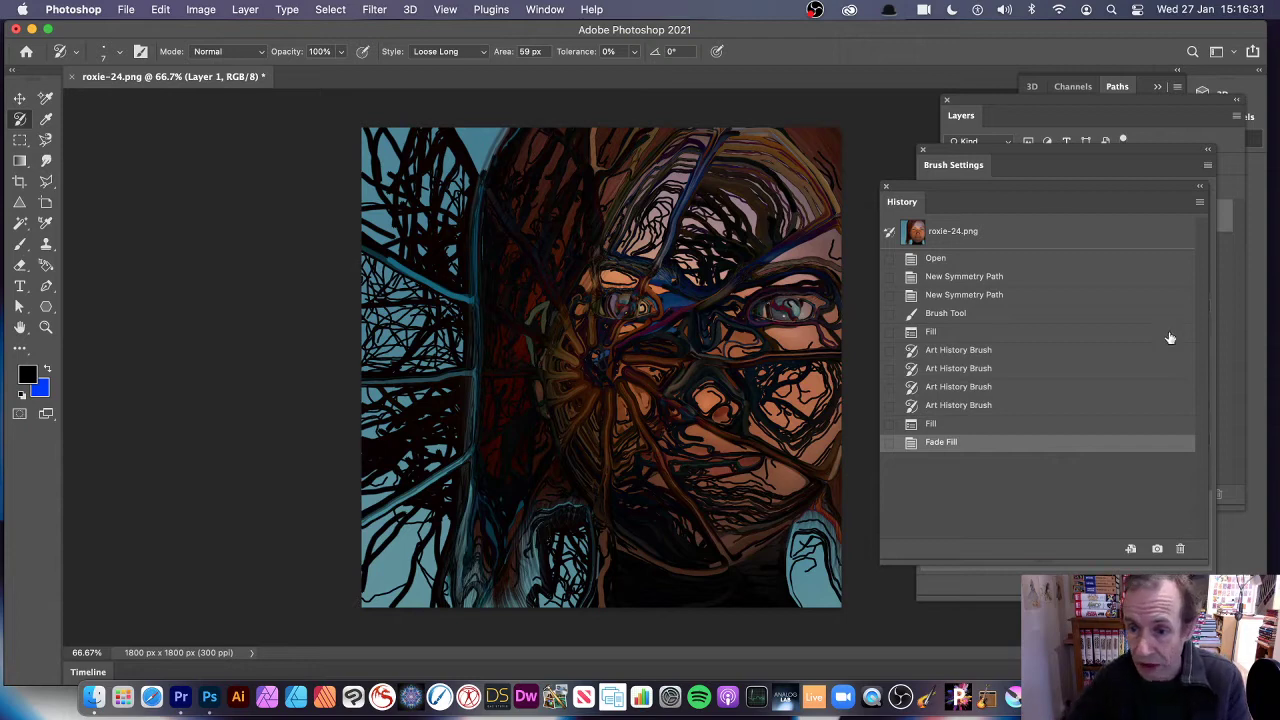
- Step the History panel back to the Open state to restore the unpainted portrait
click(950, 314)
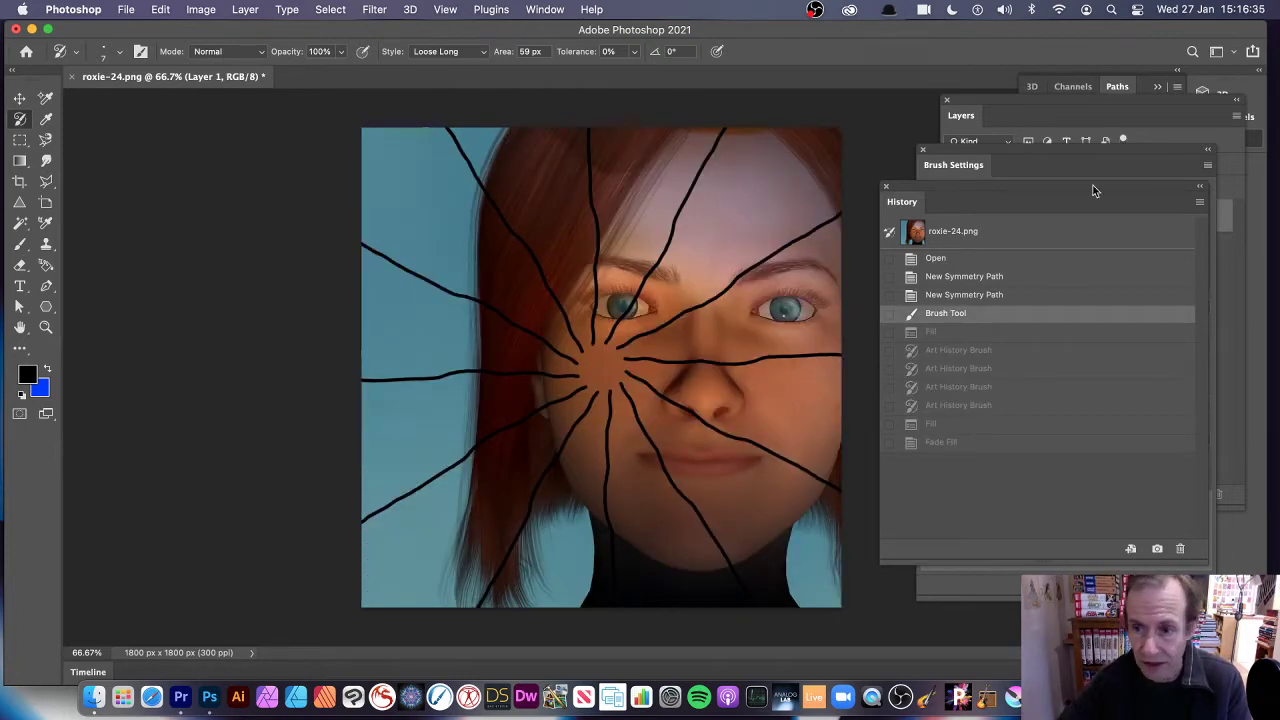
click(963, 262)
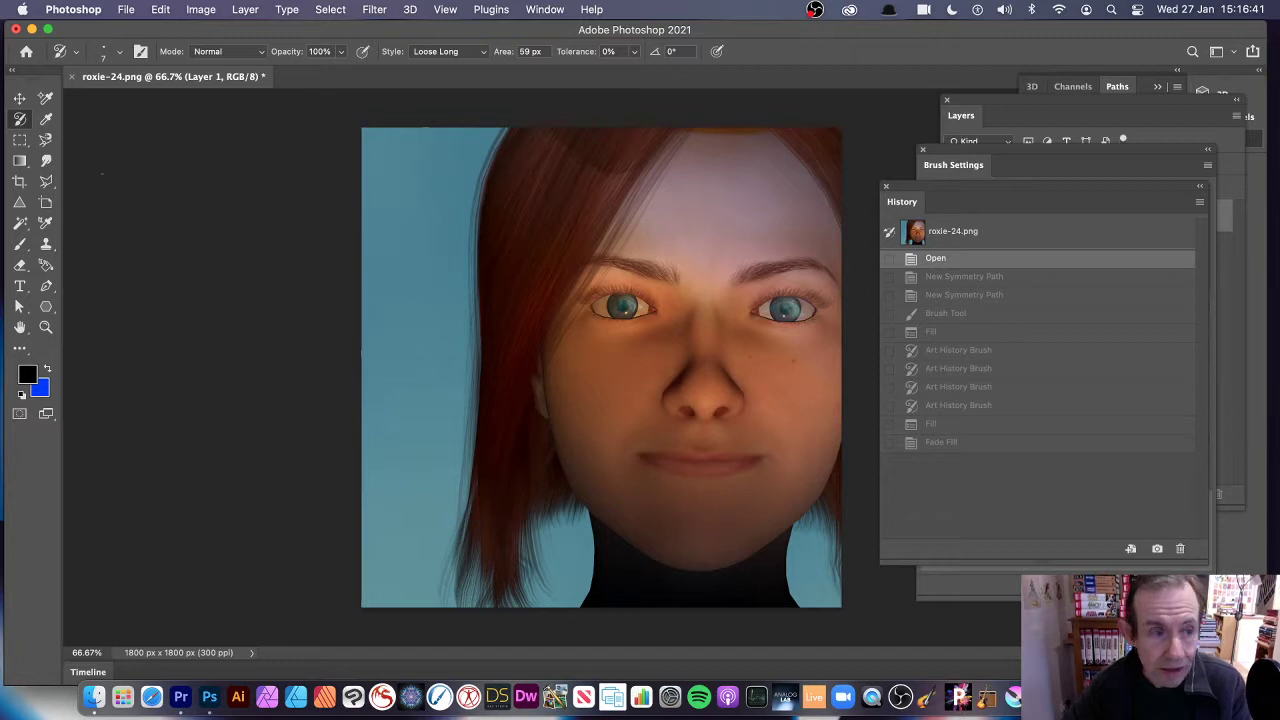
- Switch to the regular Brush tool and set its size to about 12 px
click(19, 244)
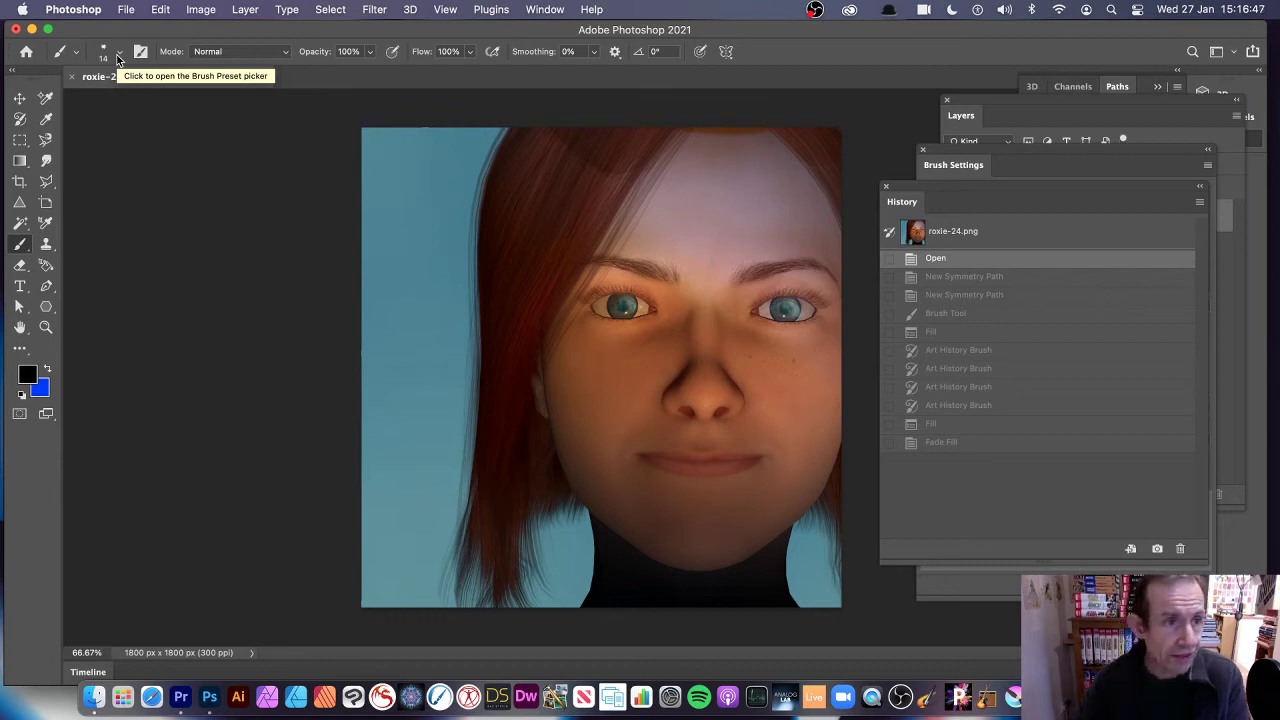
click(120, 53)
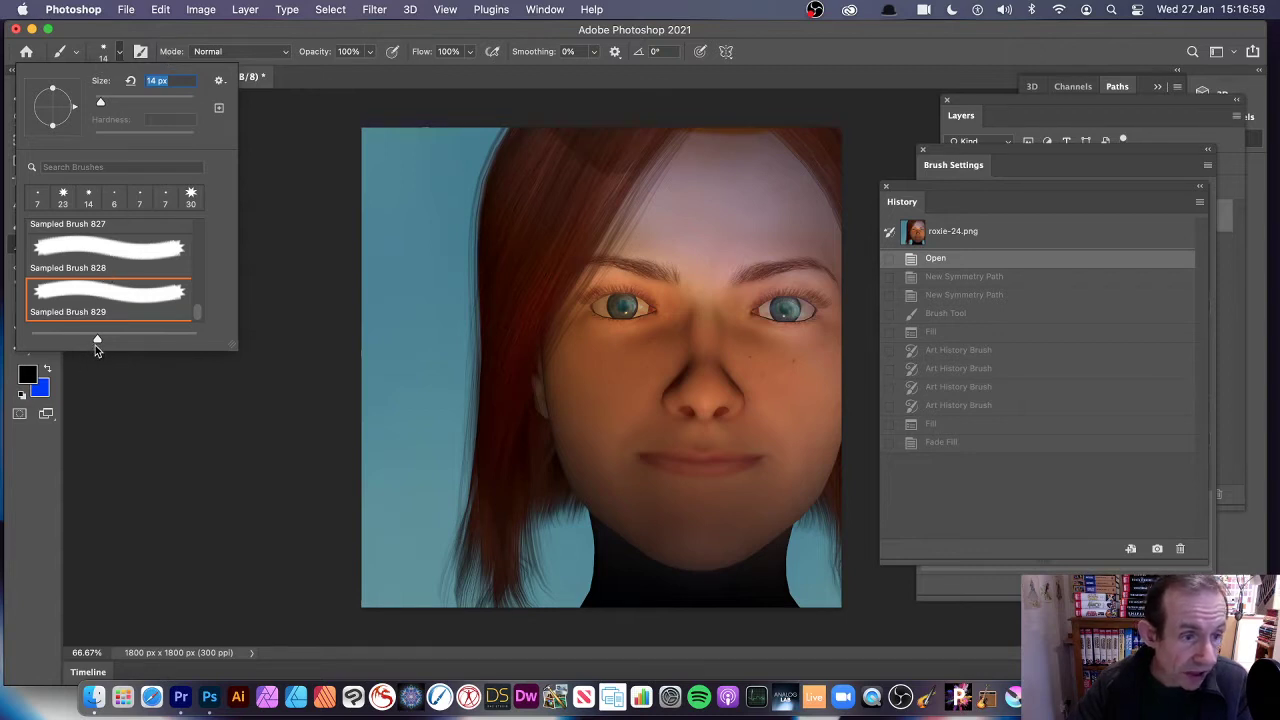
mouse_move(97, 340)
mouse_down()
mouse_move(38, 340)
mouse_move(64, 340)
mouse_up()
drag(117, 104, 187, 108)
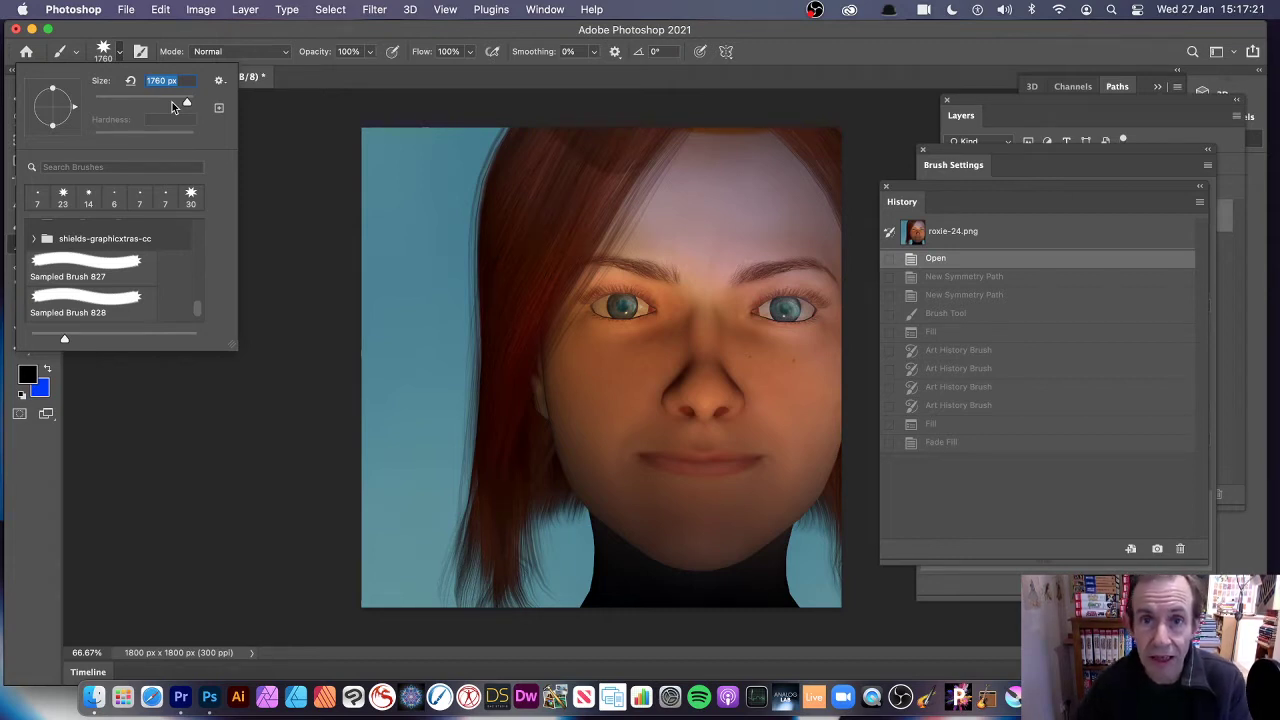
drag(172, 102, 169, 103)
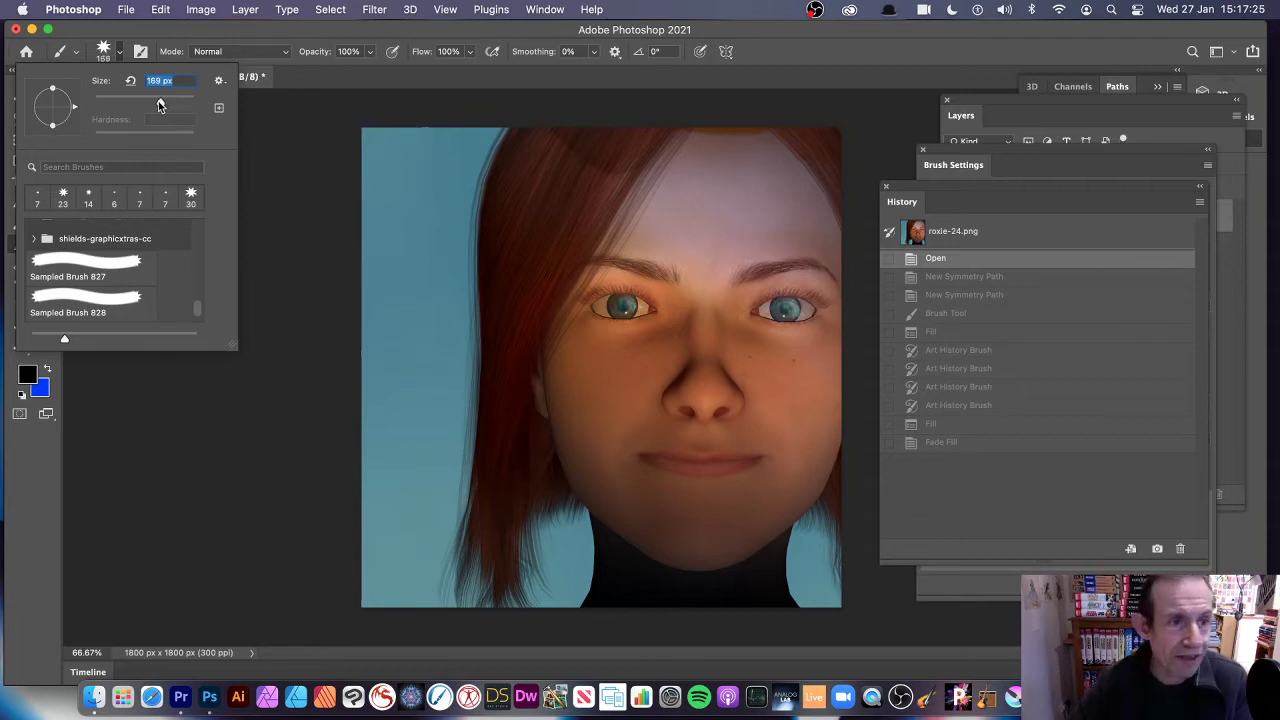
drag(158, 101, 99, 102)
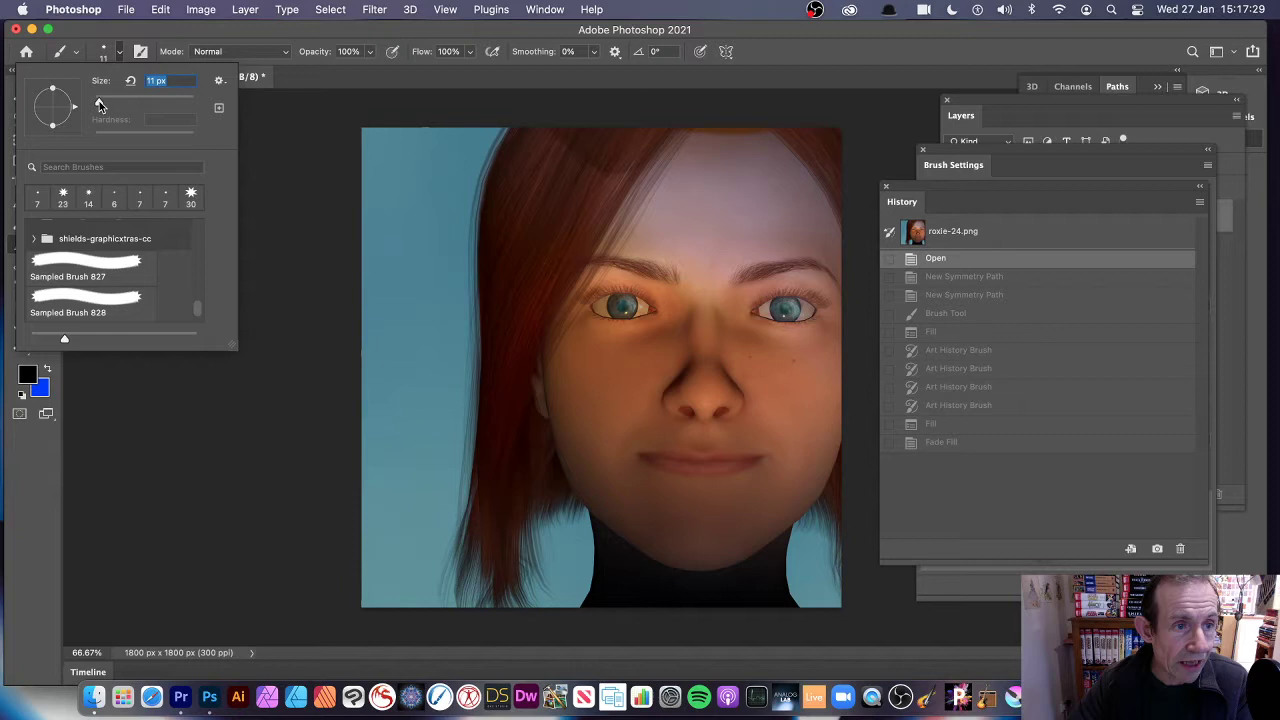
click(250, 34)
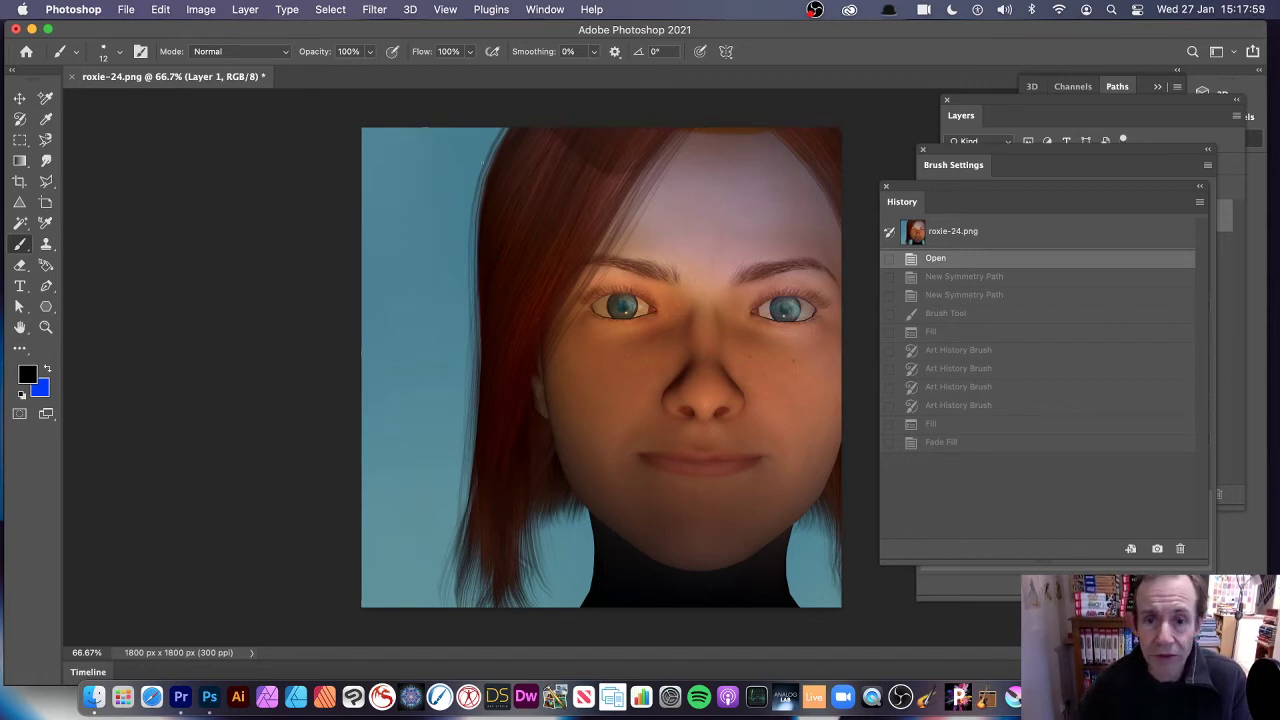
- Add a Radial symmetry guide with 12 segments and commit its placement
click(727, 51)
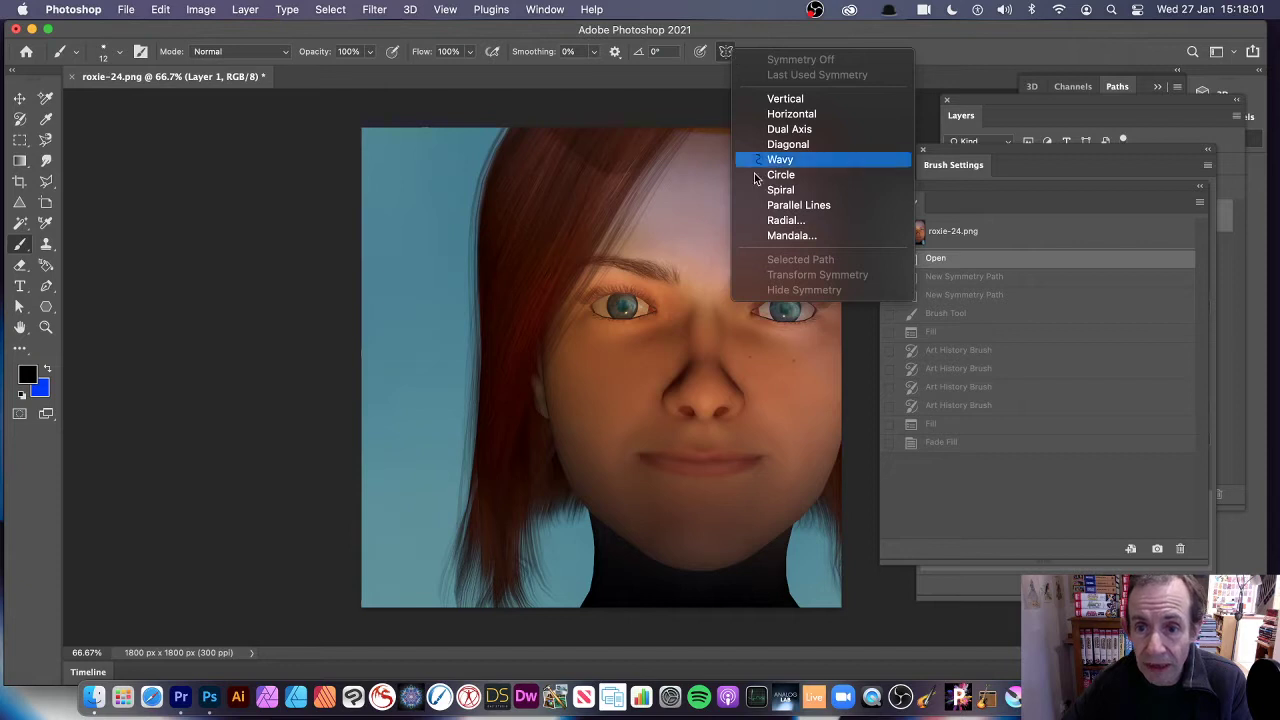
click(789, 224)
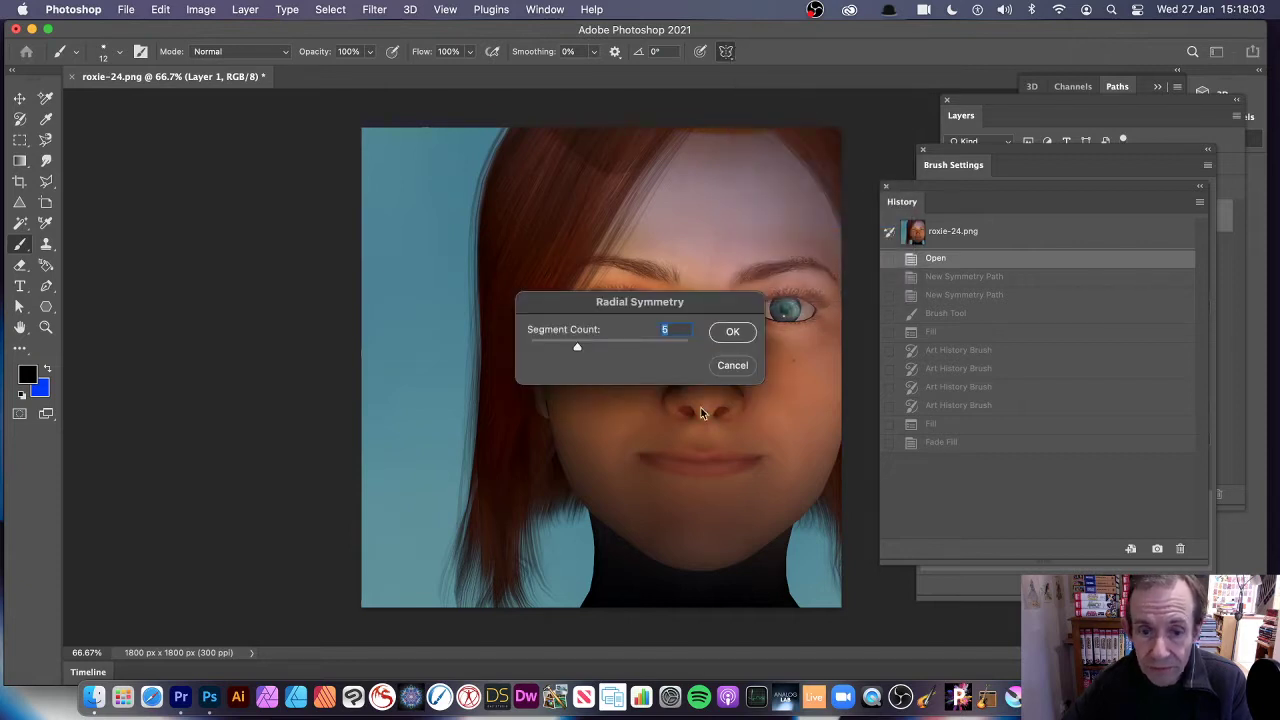
drag(644, 347, 690, 347)
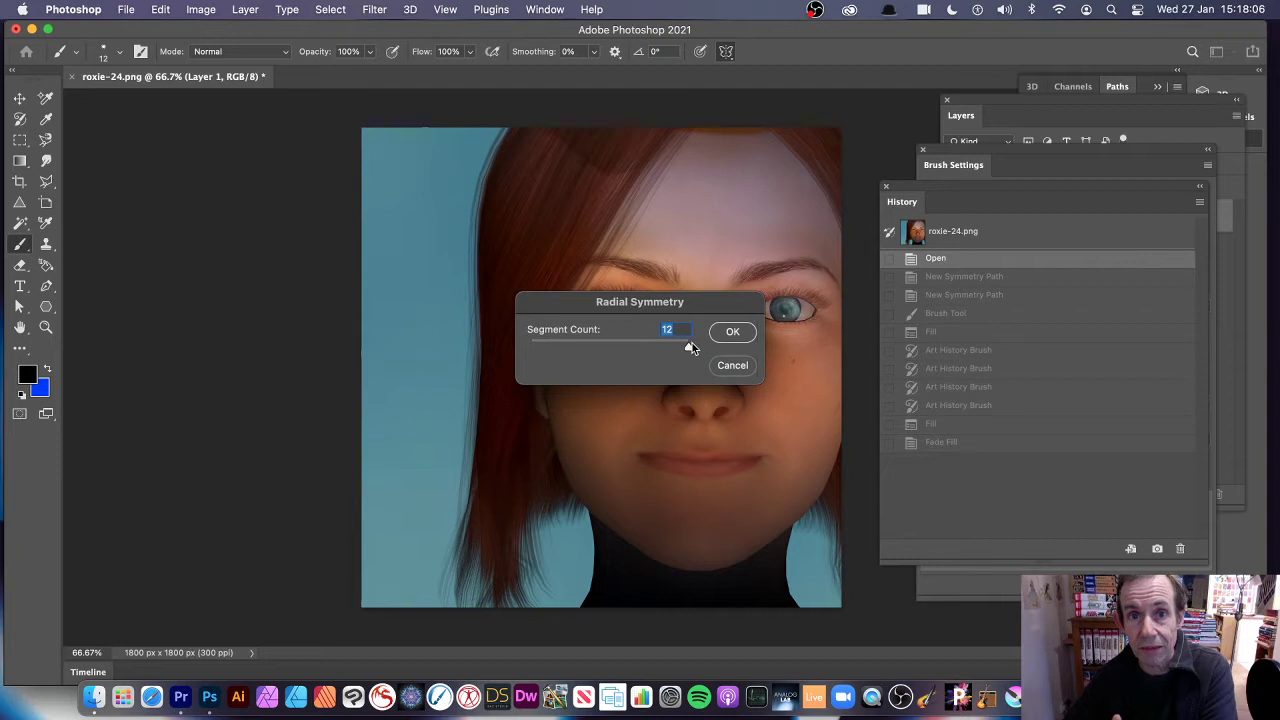
click(741, 335)
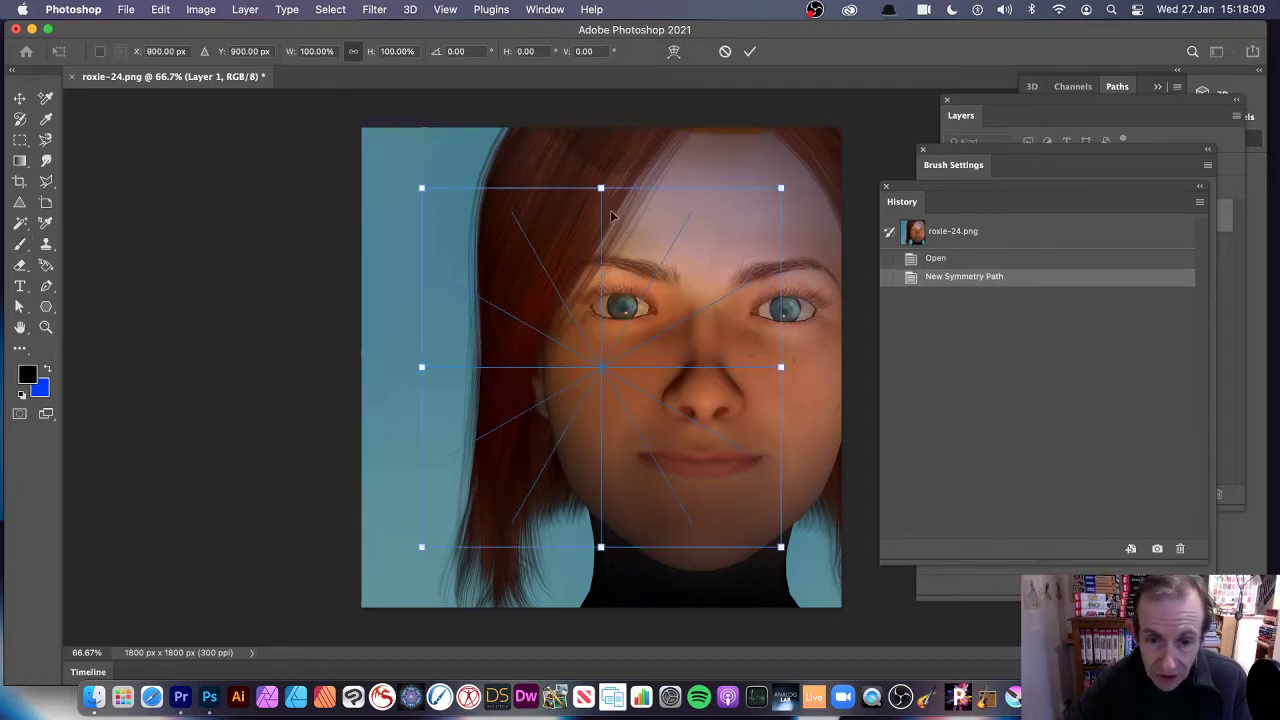
click(750, 53)
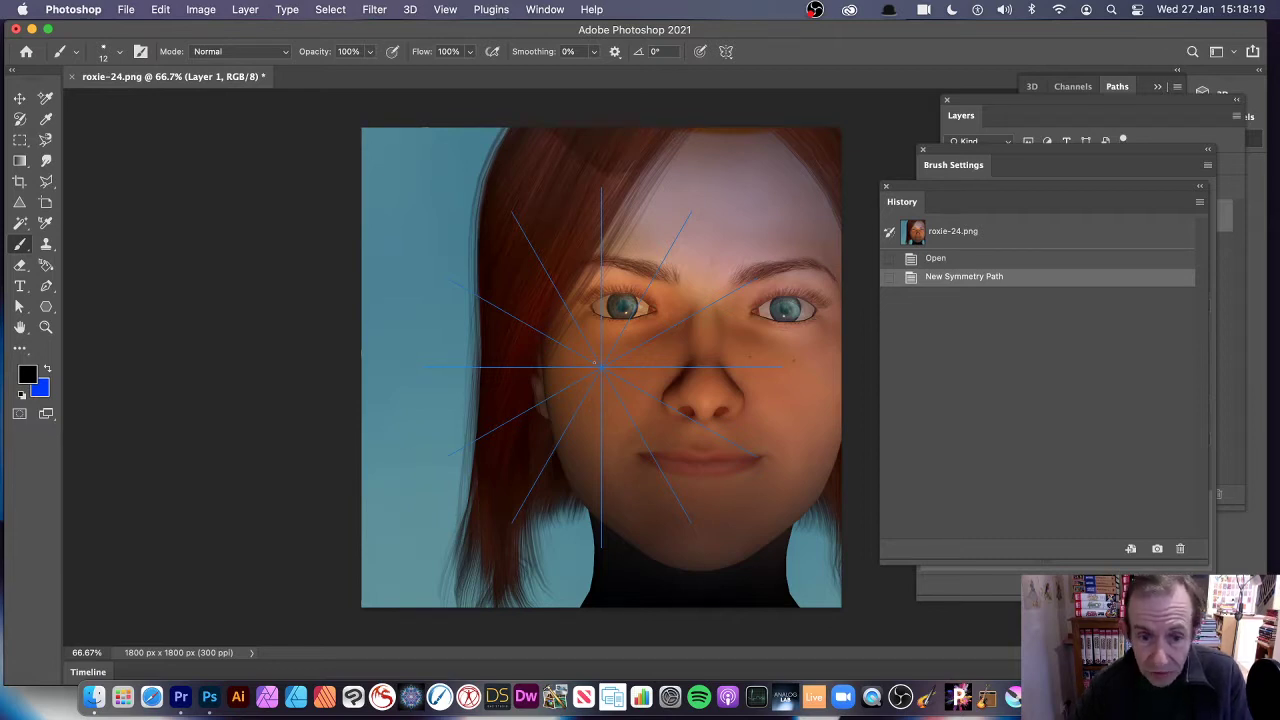
- Paint two black zigzag strokes radiating from the symmetry centre, discarding the earlier straight strokes
mouse_move(600, 367)
mouse_down()
mouse_move(590, 350)
mouse_move(650, 363)
mouse_move(640, 422)
mouse_move(730, 565)
mouse_up()
drag(458, 150, 445, 99)
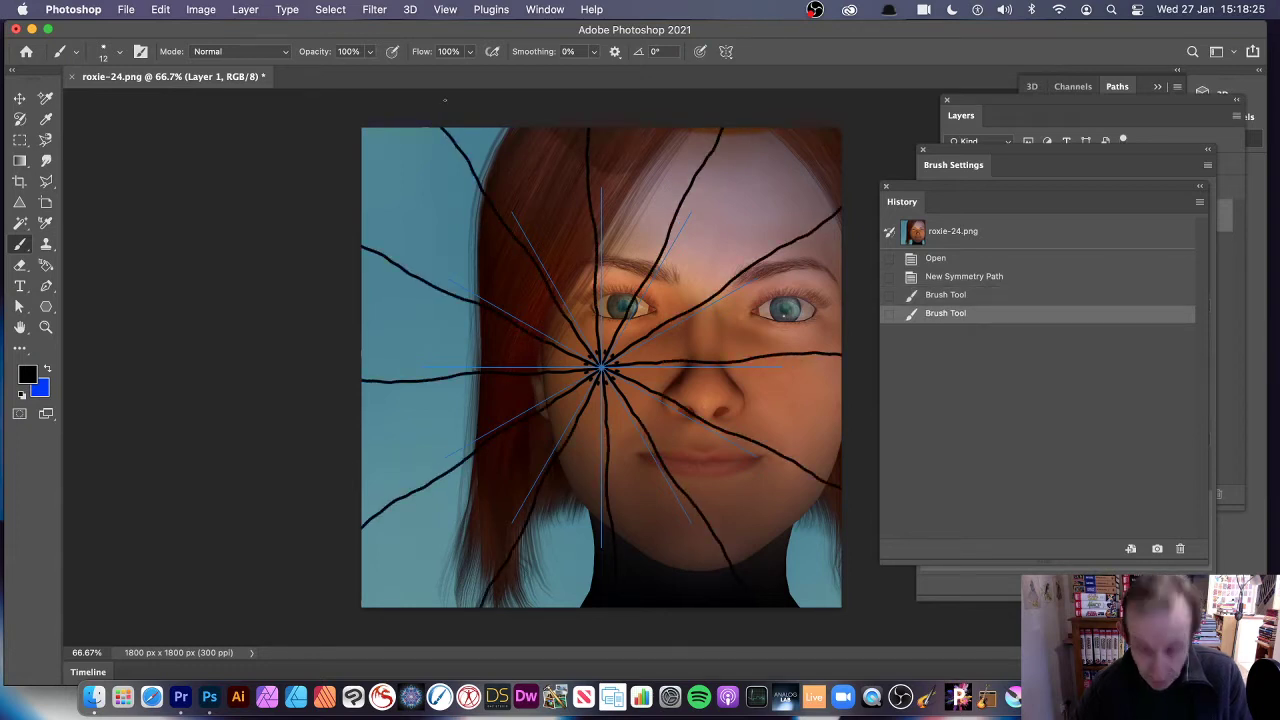
key(super+z)
key(super+z)
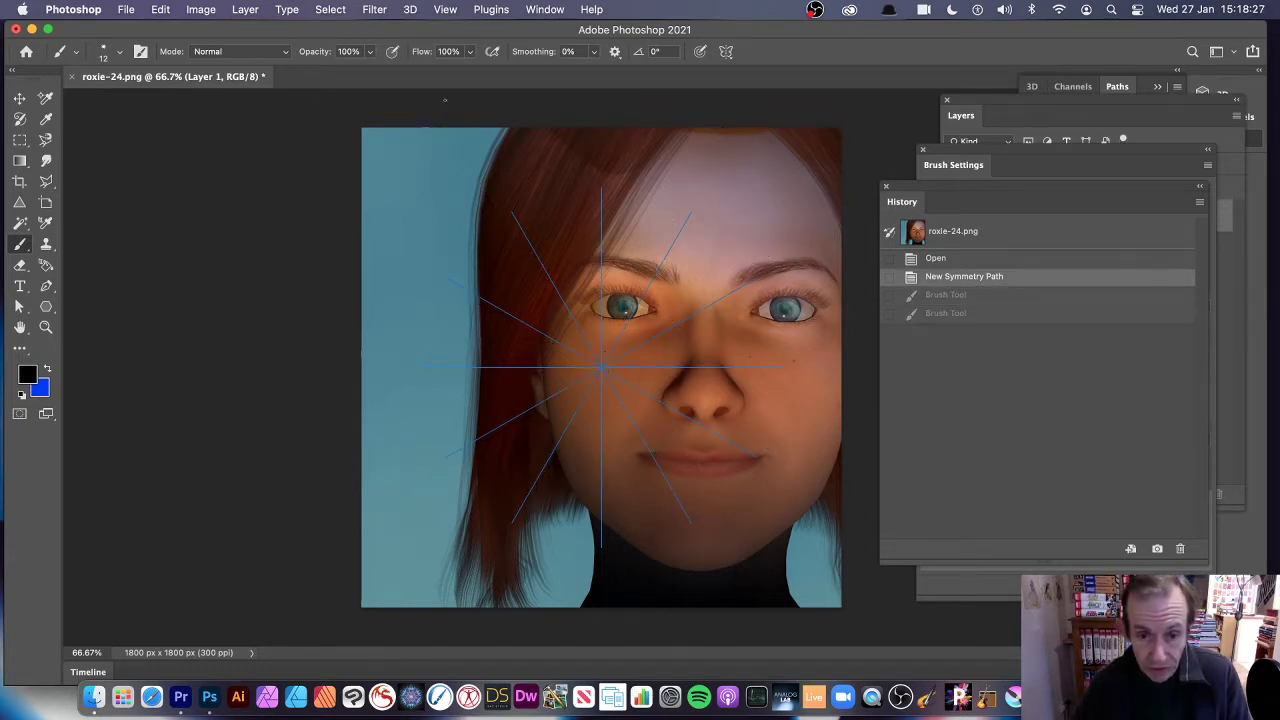
mouse_move(600, 367)
mouse_down()
mouse_move(545, 289)
mouse_move(566, 257)
mouse_move(457, 186)
mouse_move(478, 176)
mouse_move(470, 160)
mouse_move(420, 128)
mouse_up()
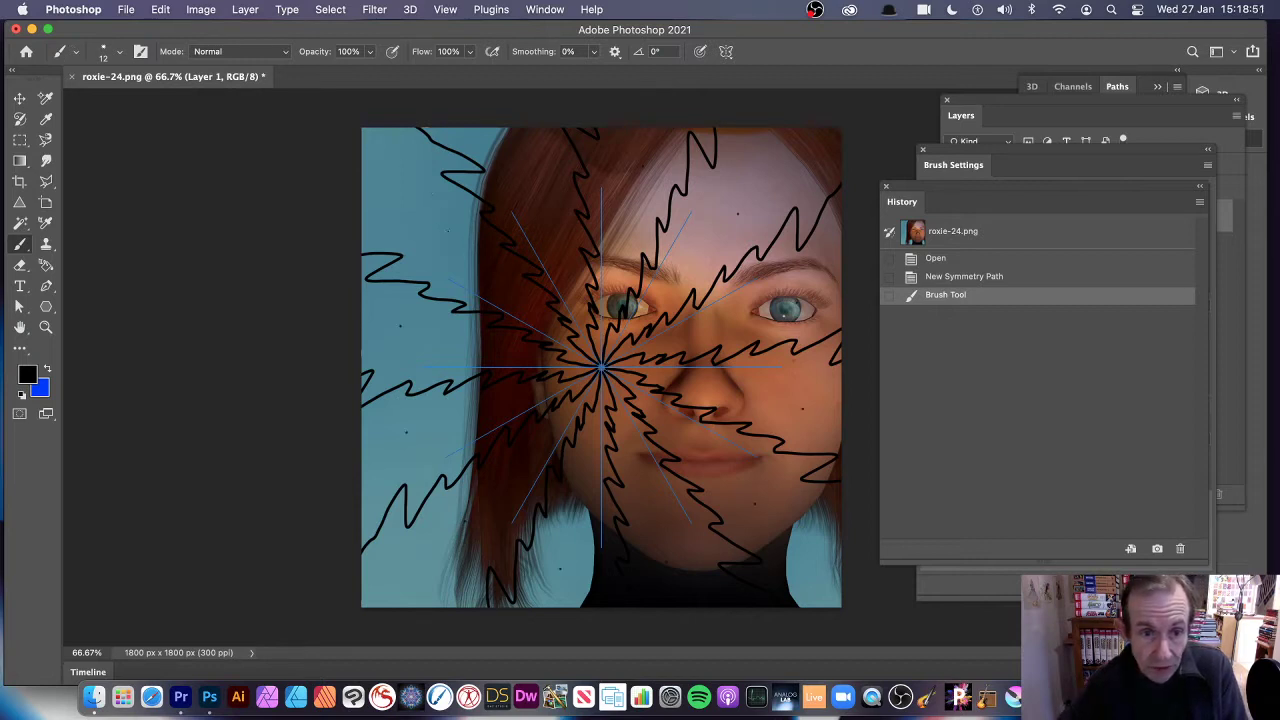
drag(440, 228, 364, 132)
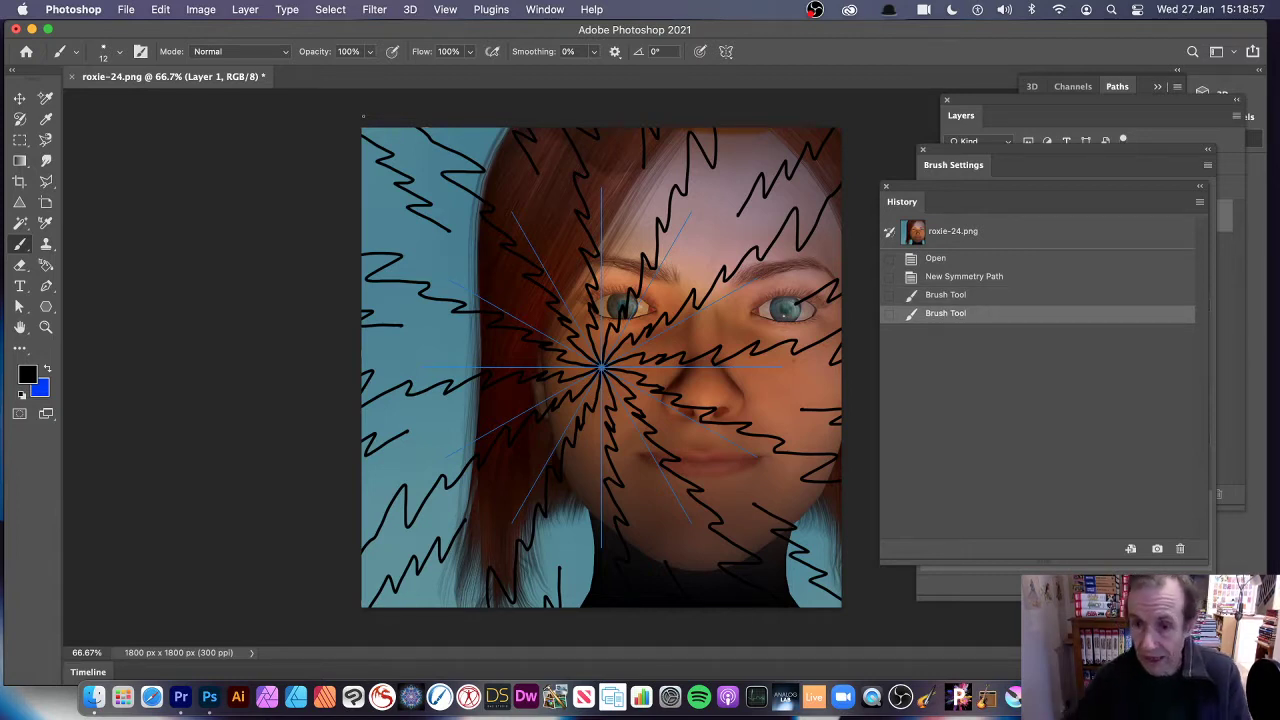
- Turn symmetry off and set the zigzag Brush Tool state as the History Brush source
click(726, 51)
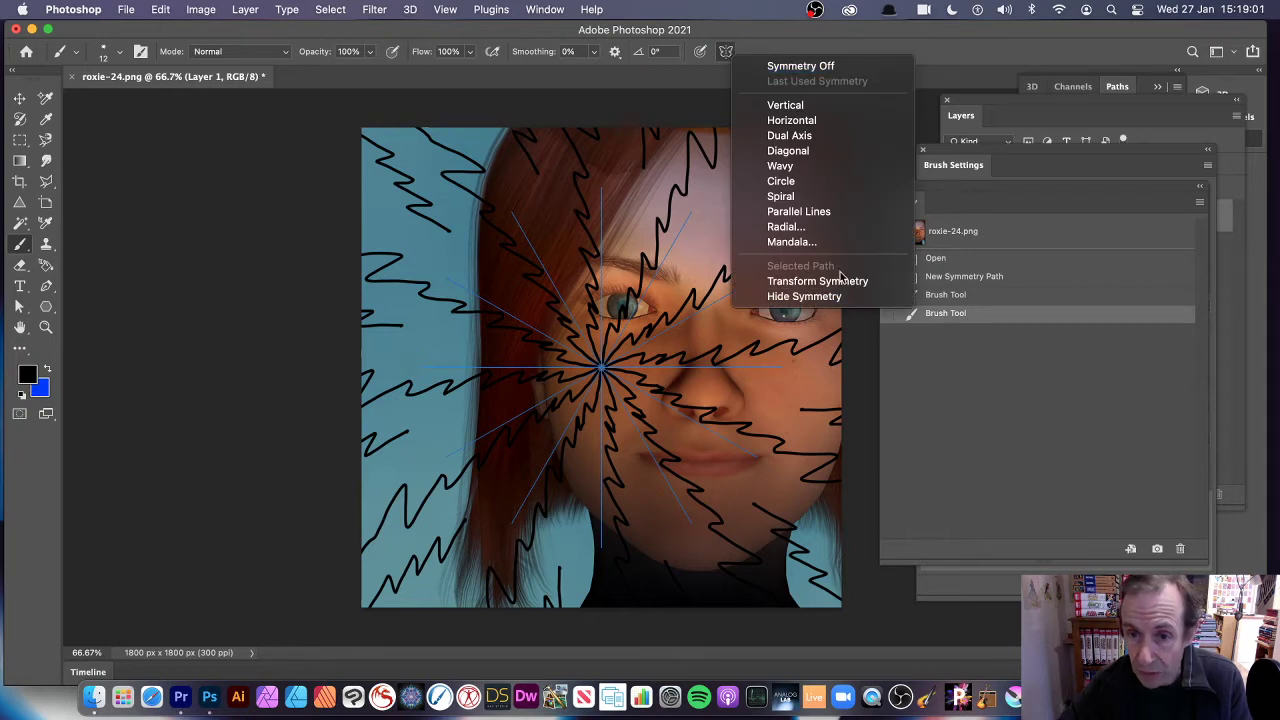
click(800, 66)
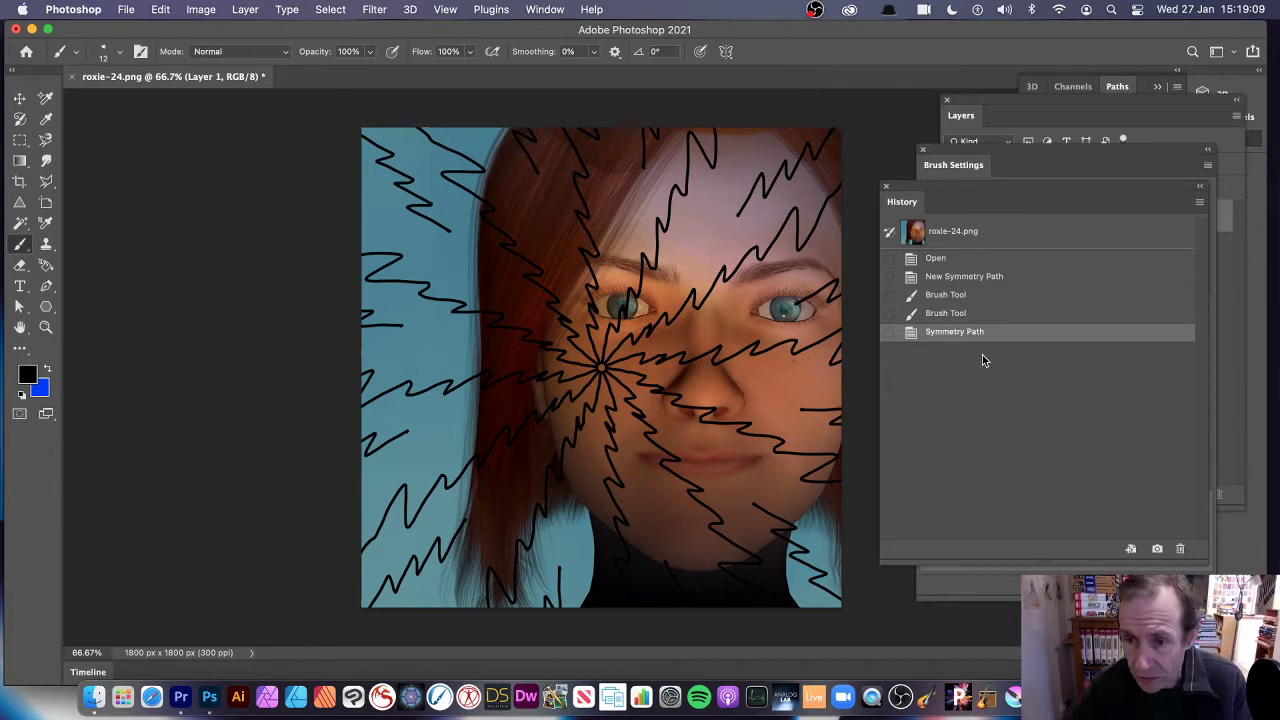
click(890, 314)
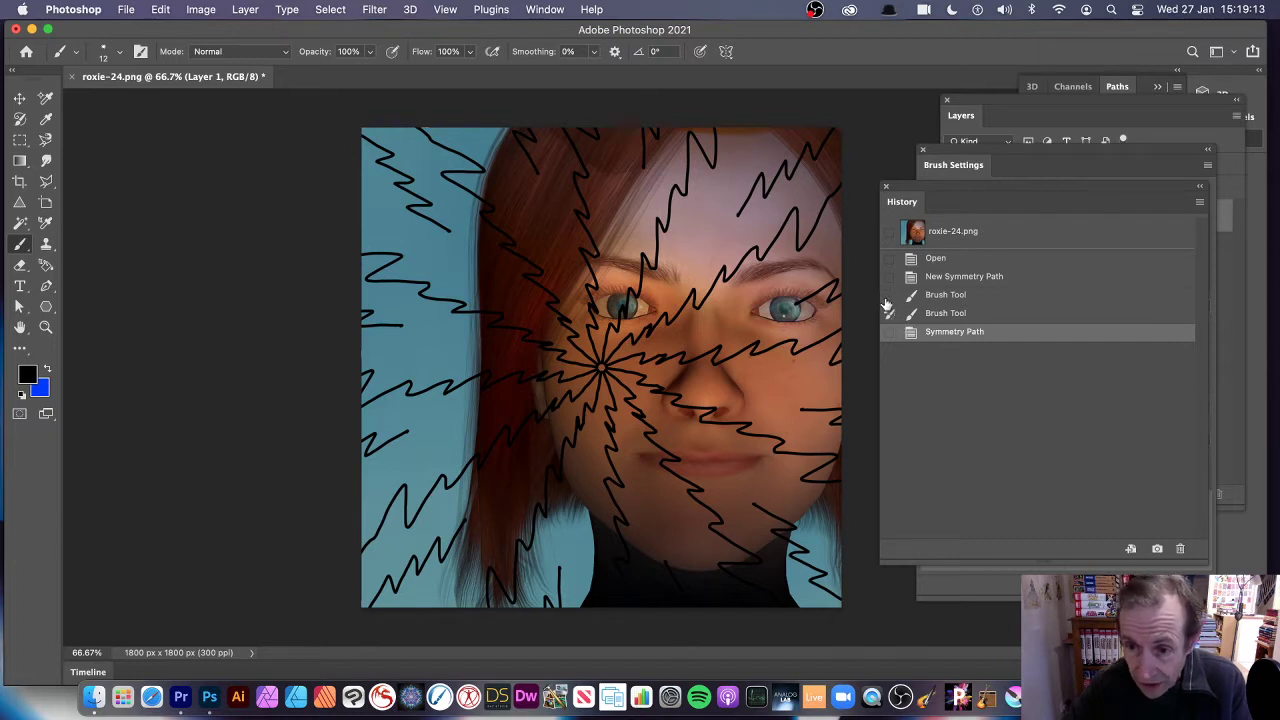
click(546, 12)
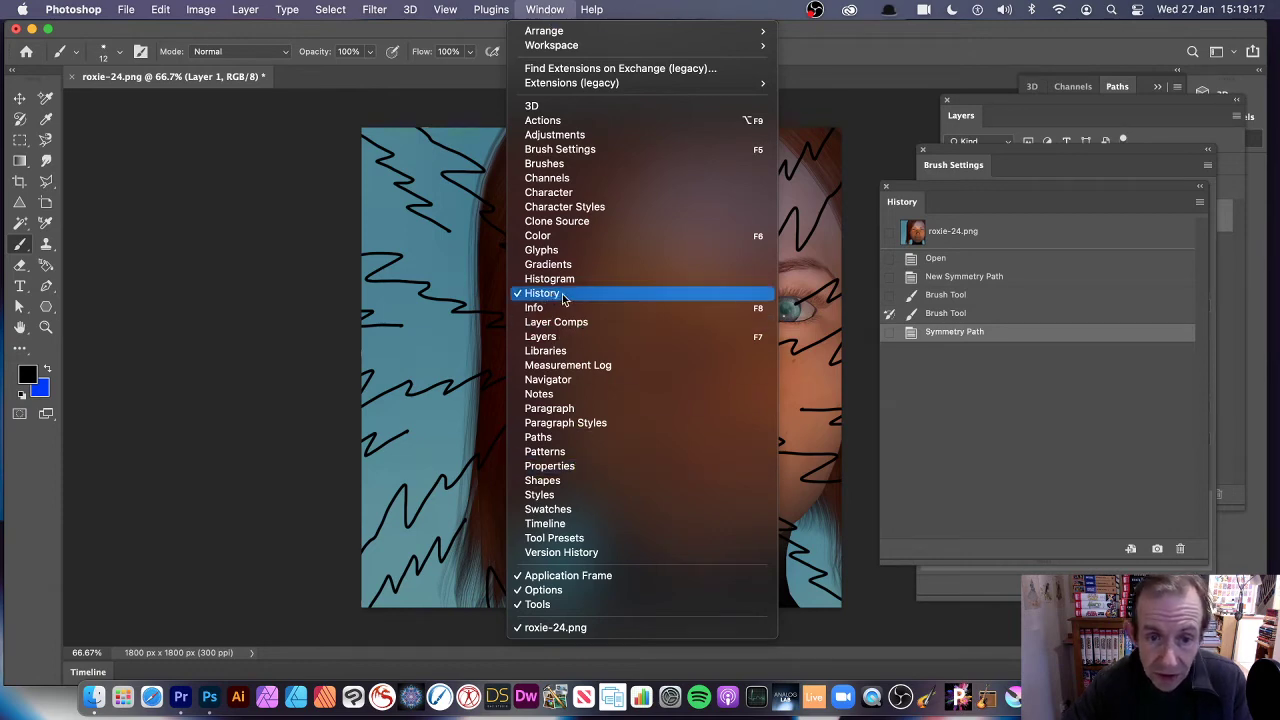
click(903, 203)
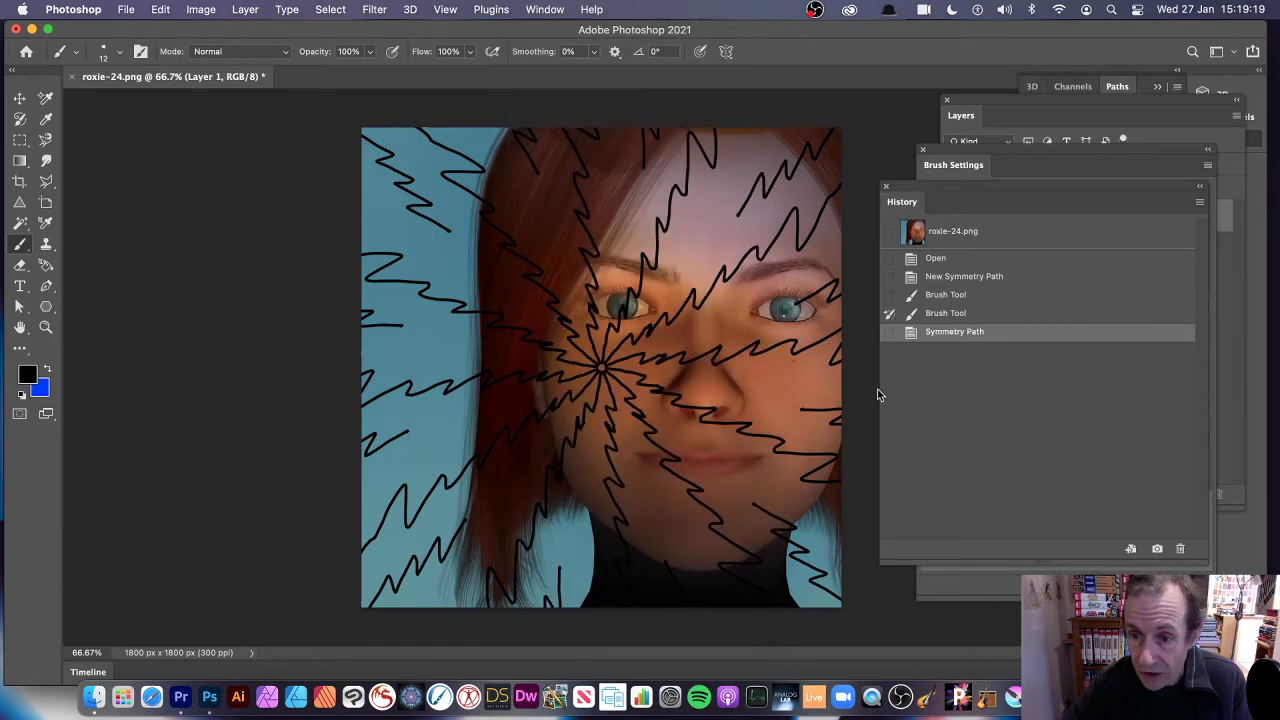
click(889, 314)
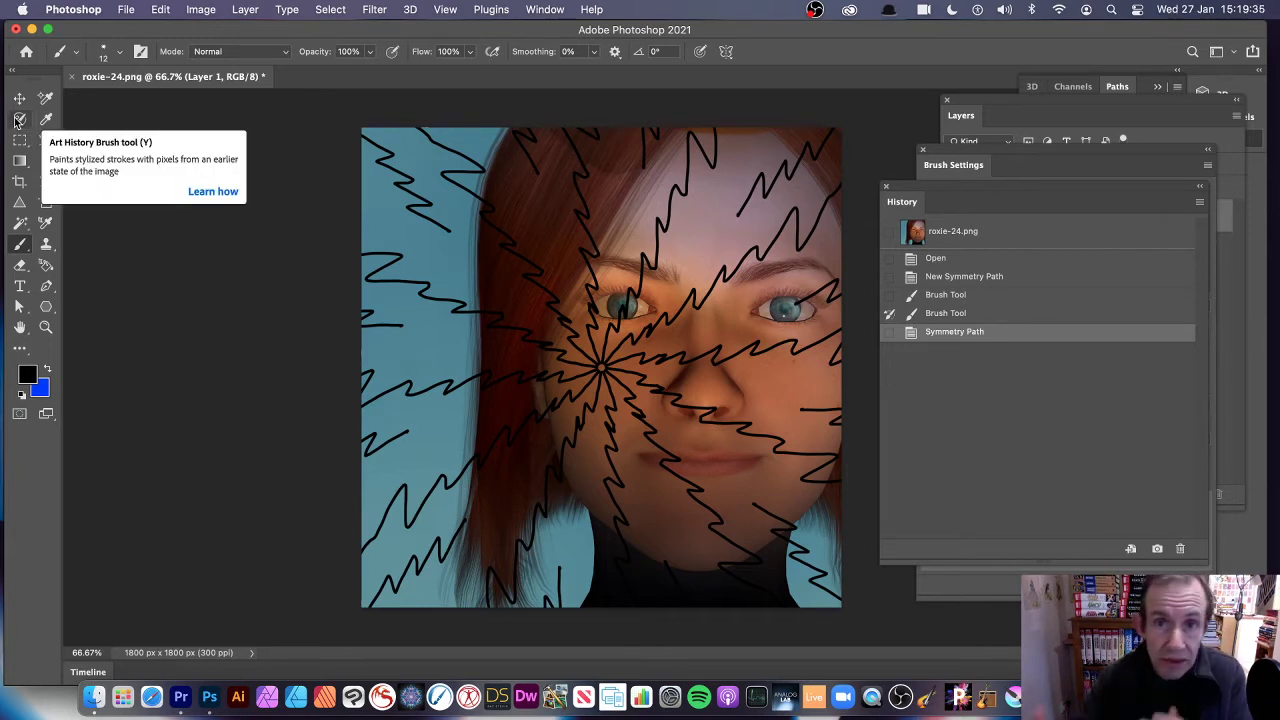
click(21, 350)
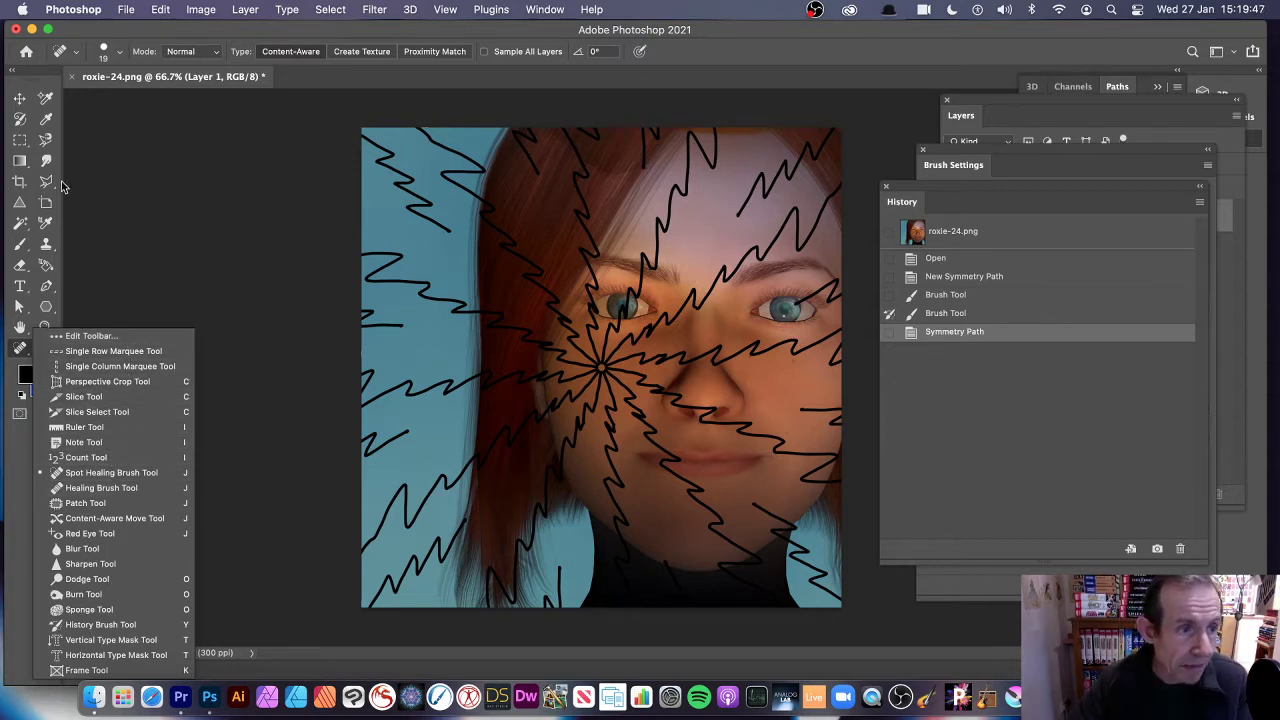
- Select the Art History Brush and adjust its brush size
click(20, 119)
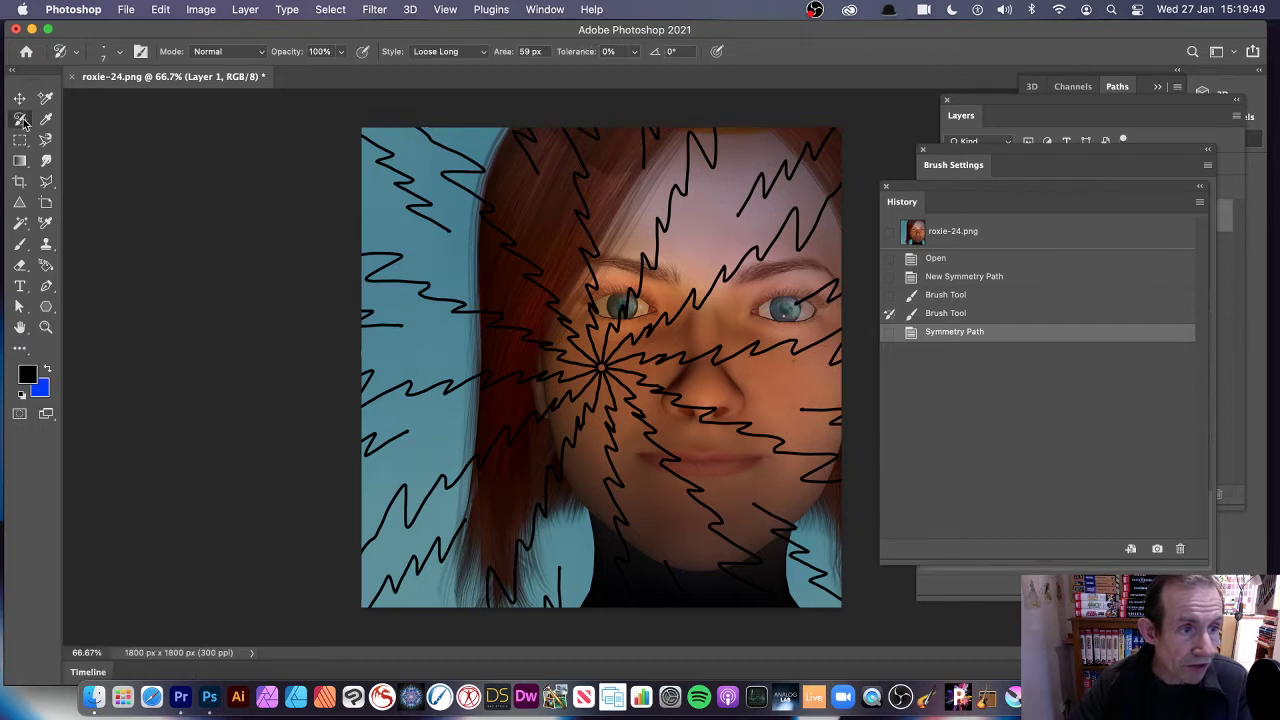
click(122, 52)
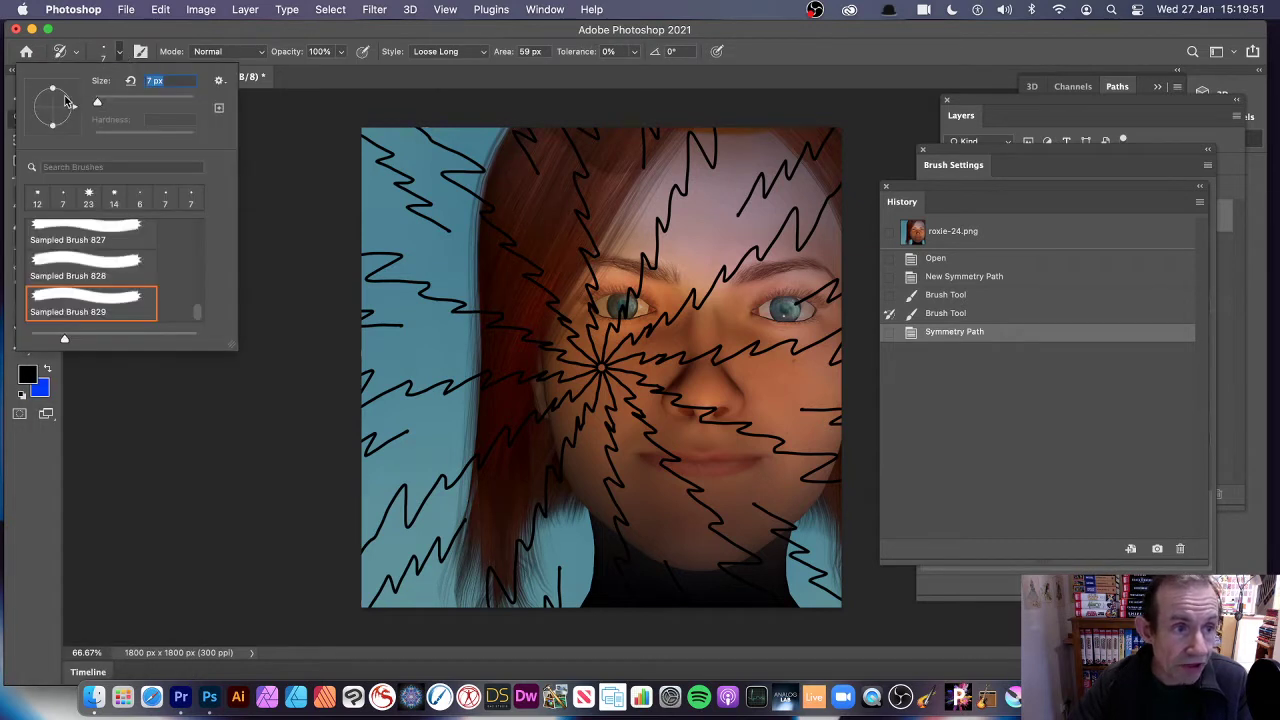
mouse_move(105, 104)
mouse_down()
mouse_move(182, 106)
mouse_move(97, 104)
mouse_up()
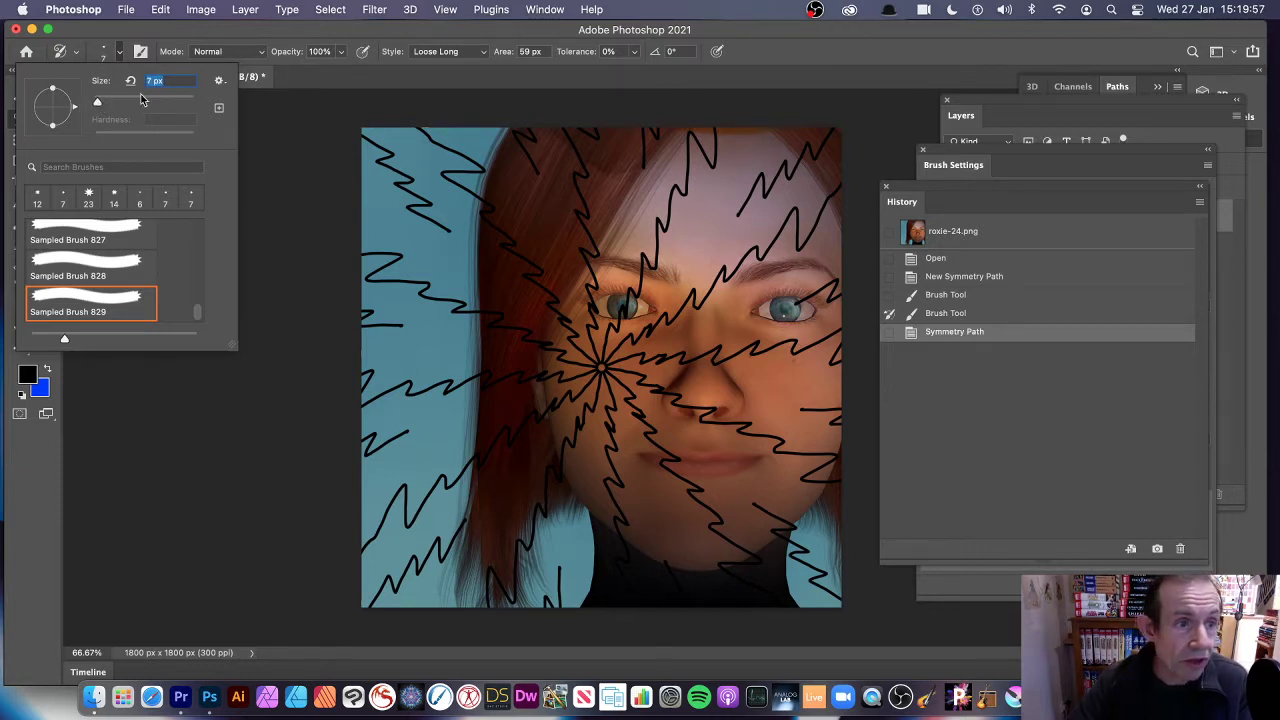
- Enable Color Dynamics with Hue, Saturation and Brightness Jitter all at 0%, then show History
click(535, 11)
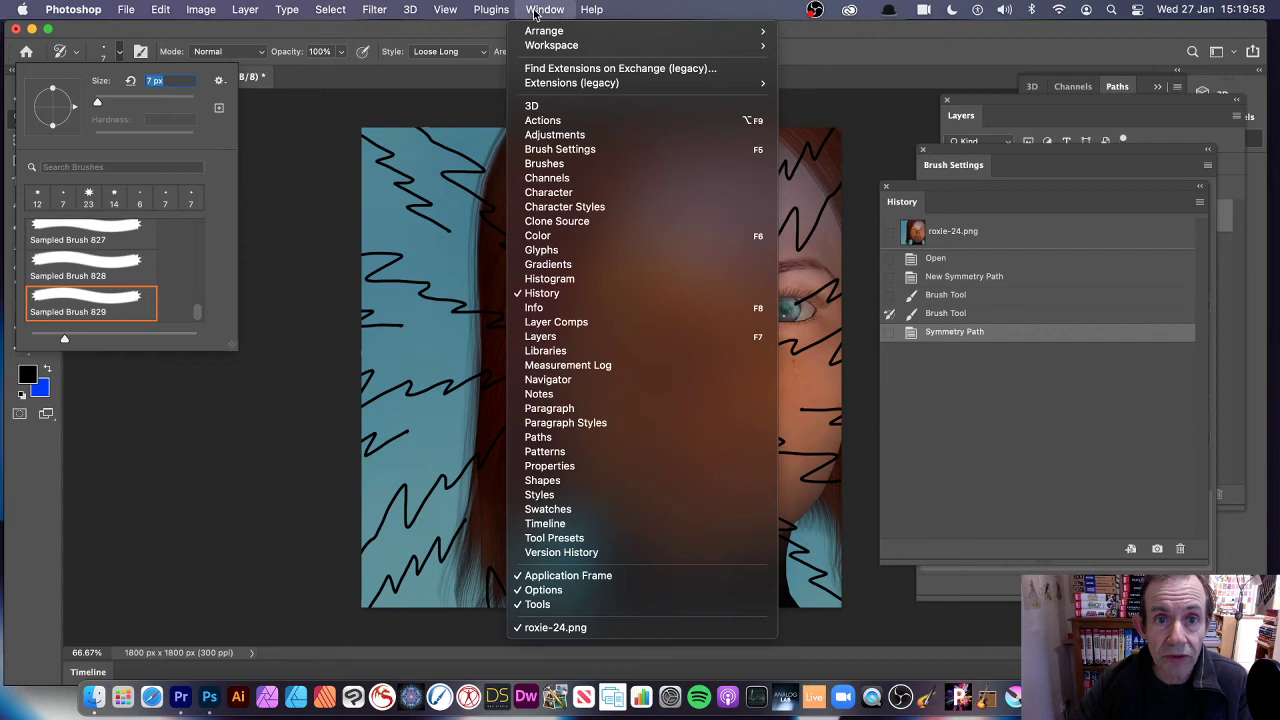
click(560, 149)
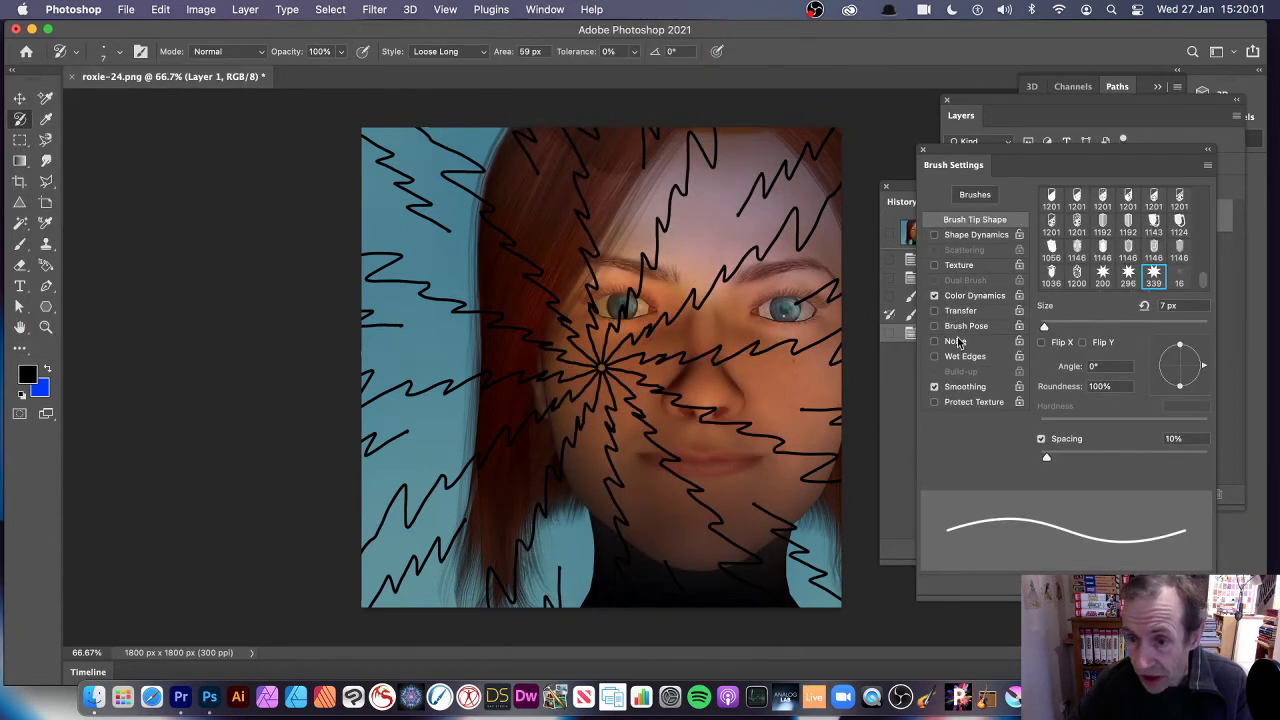
click(935, 296)
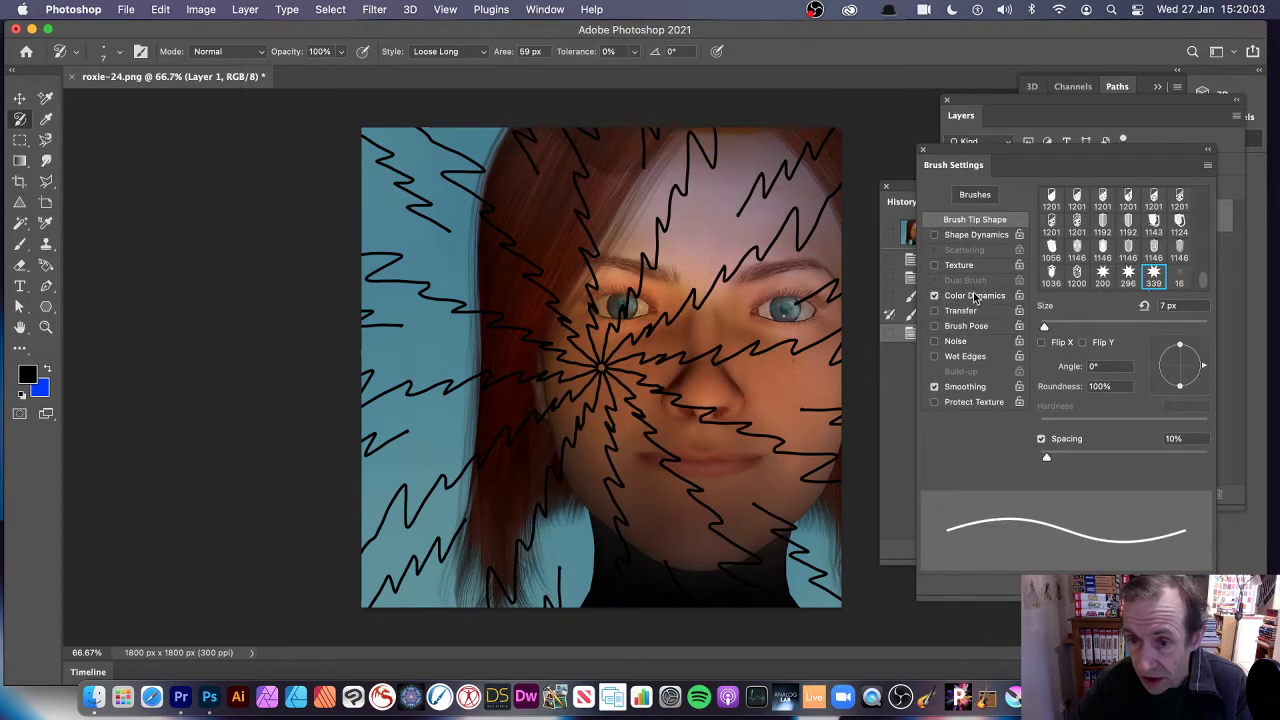
click(977, 298)
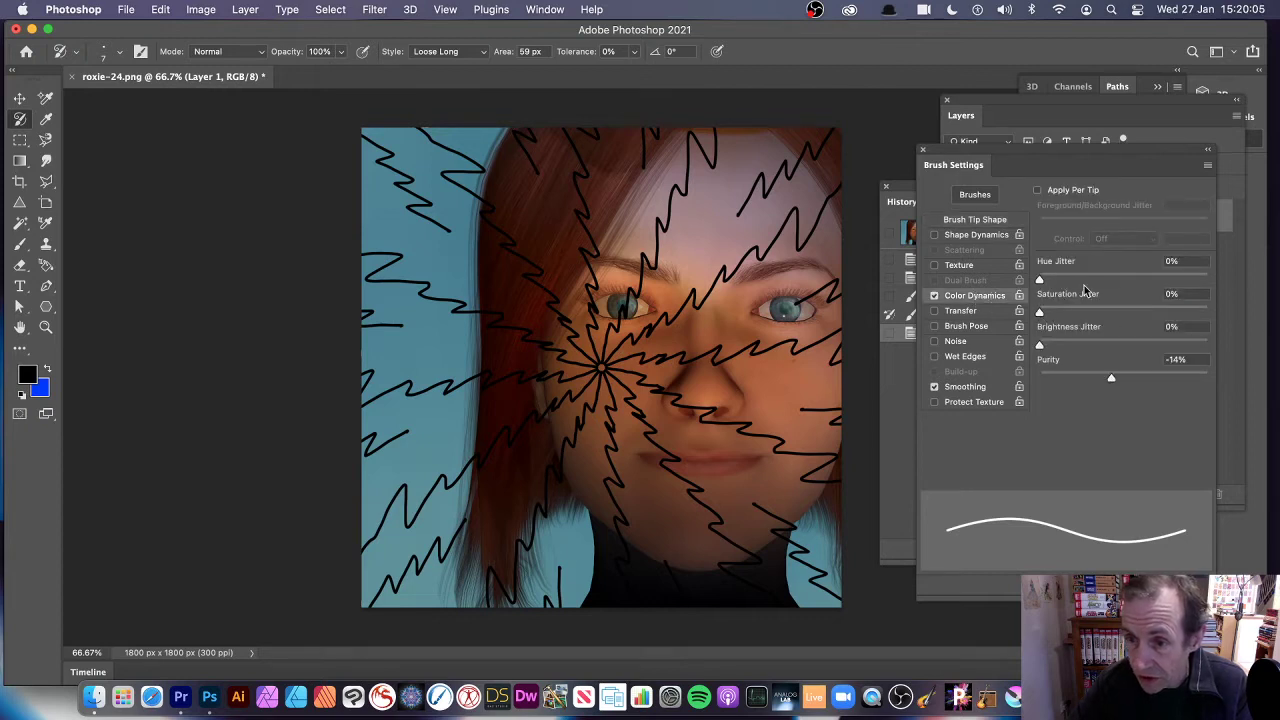
drag(1075, 280, 1080, 347)
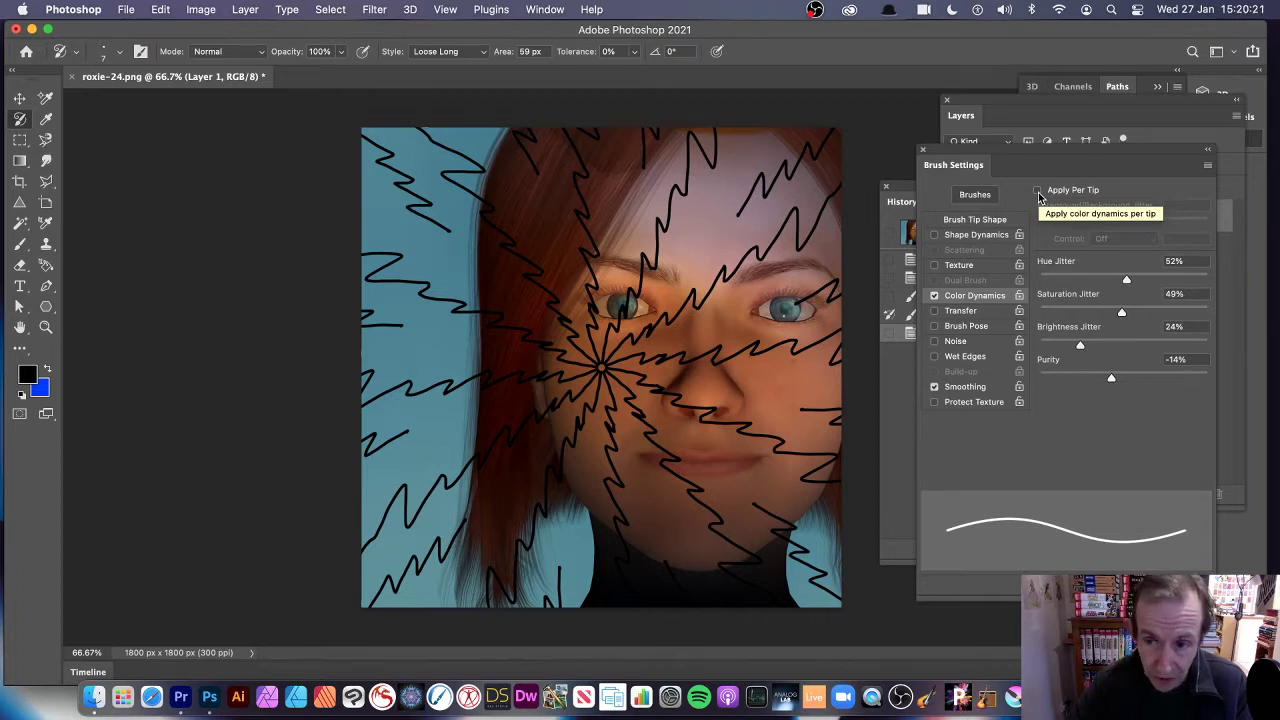
drag(1126, 279, 1036, 280)
drag(1121, 312, 1019, 313)
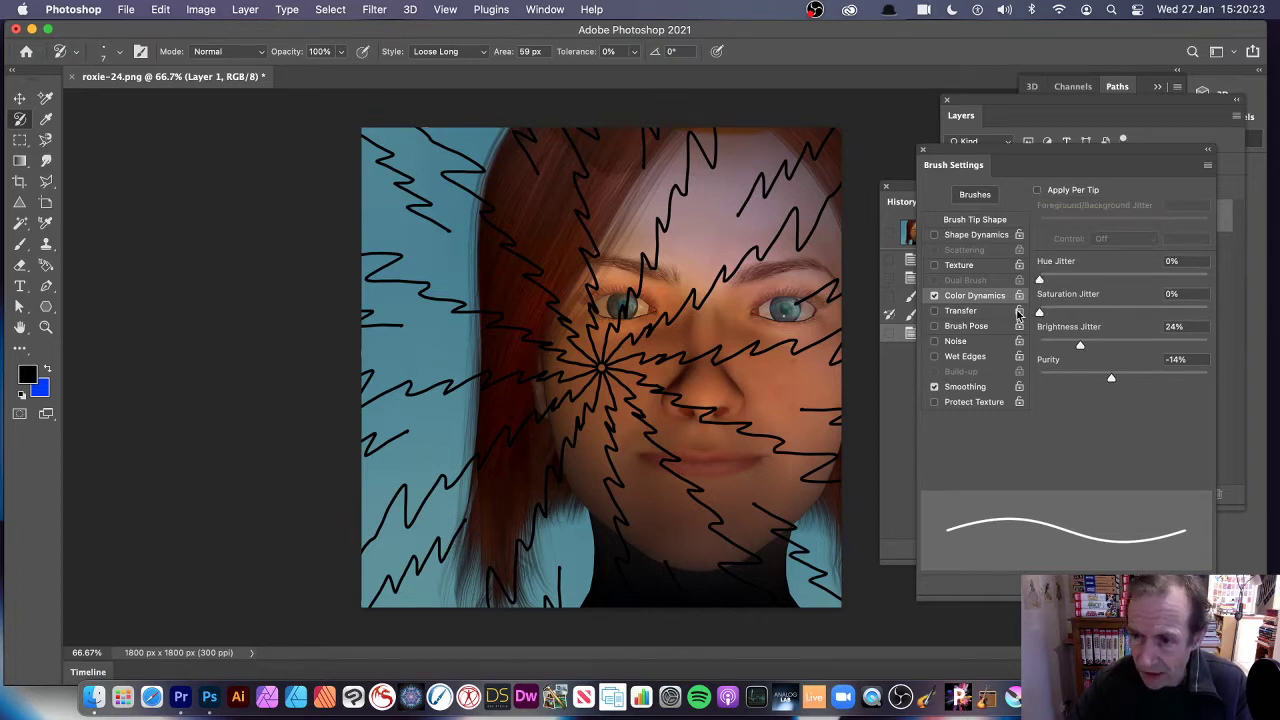
drag(1080, 345, 1013, 347)
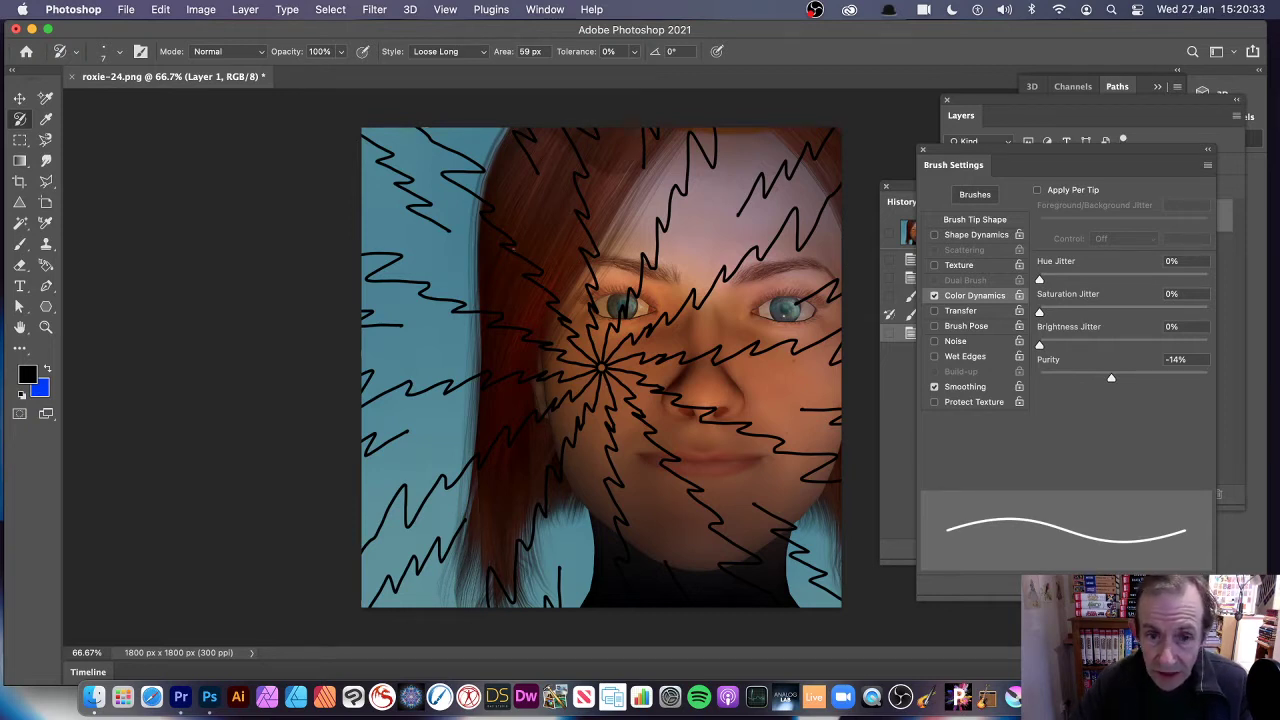
click(908, 195)
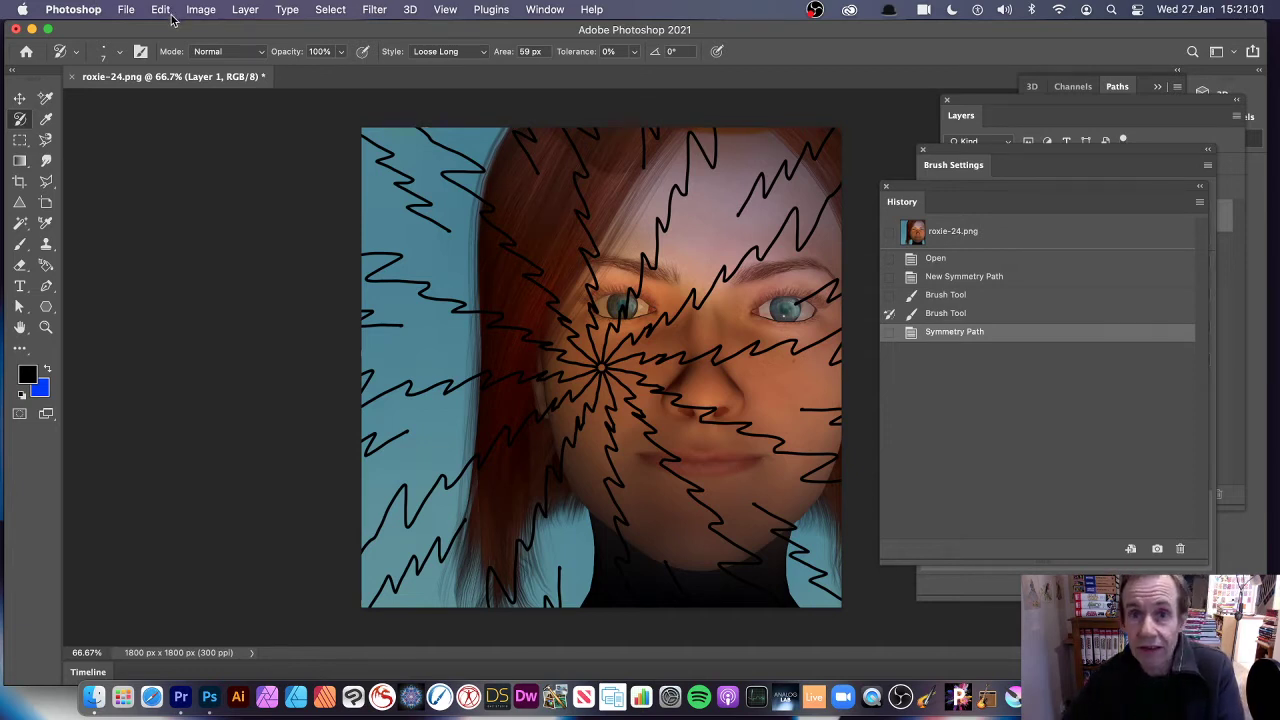
- Fill the layer with solid Black instead of History contents
click(162, 10)
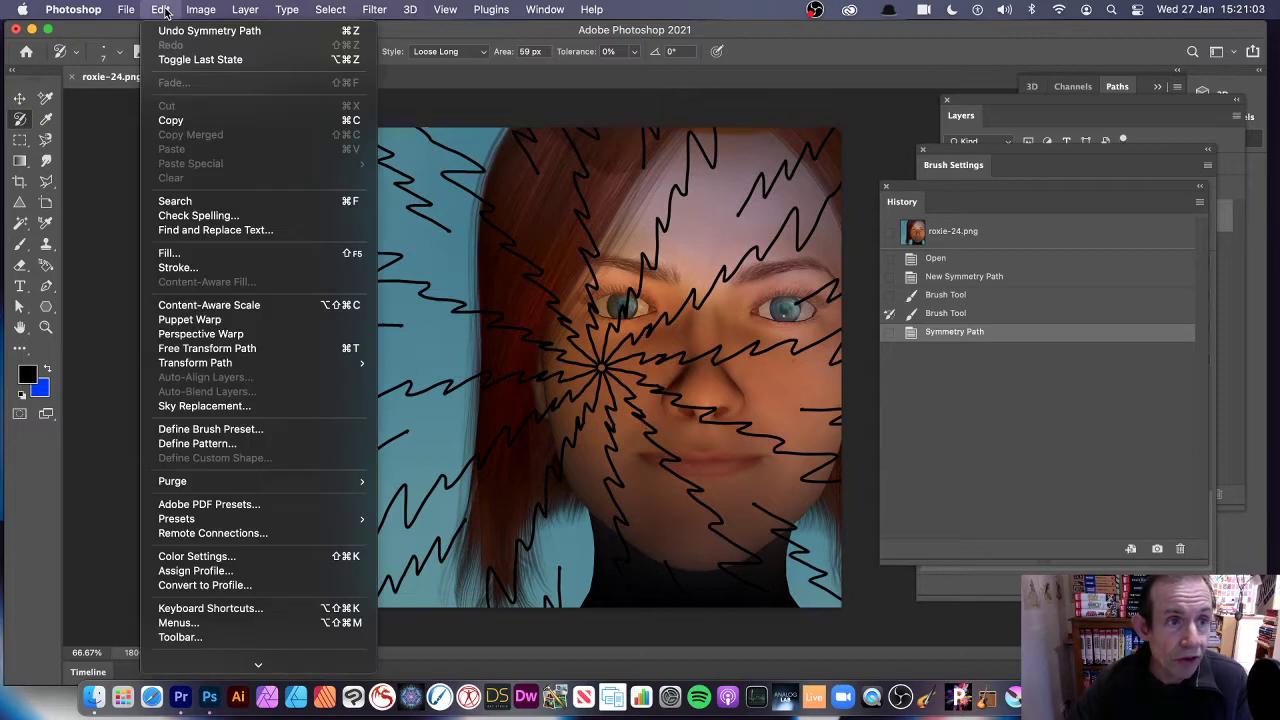
click(170, 254)
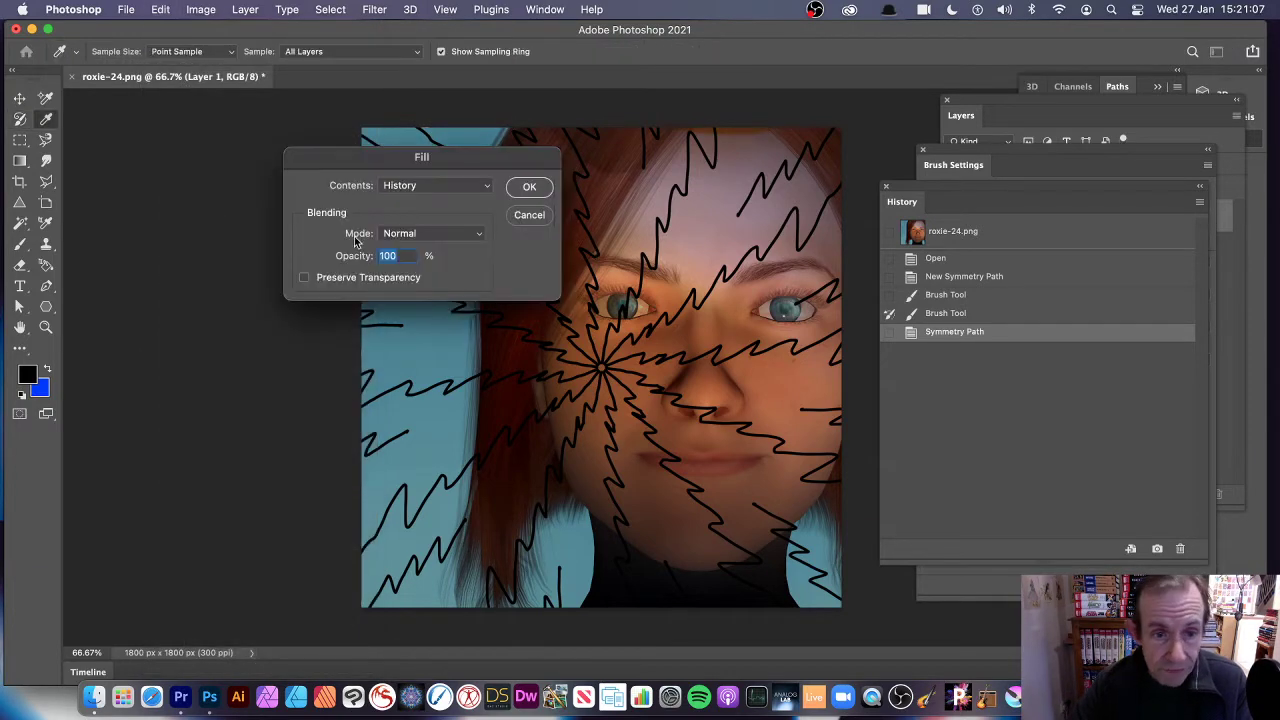
click(435, 185)
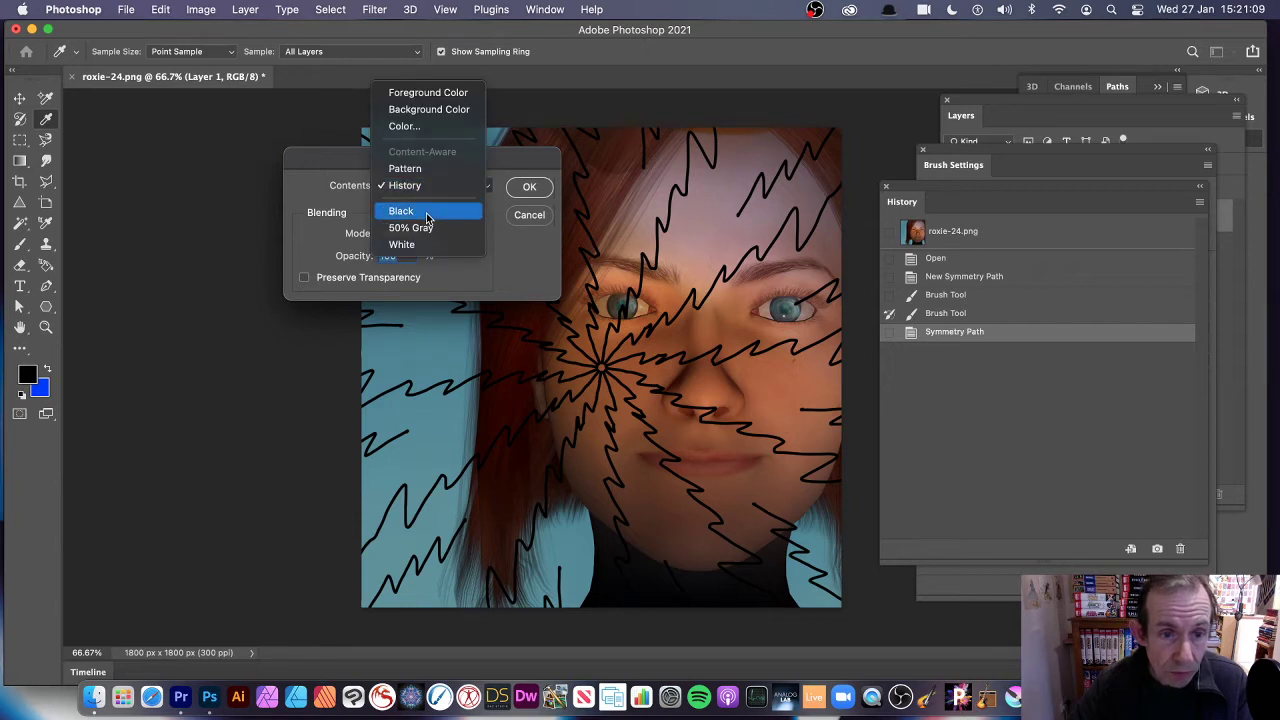
click(426, 212)
click(536, 193)
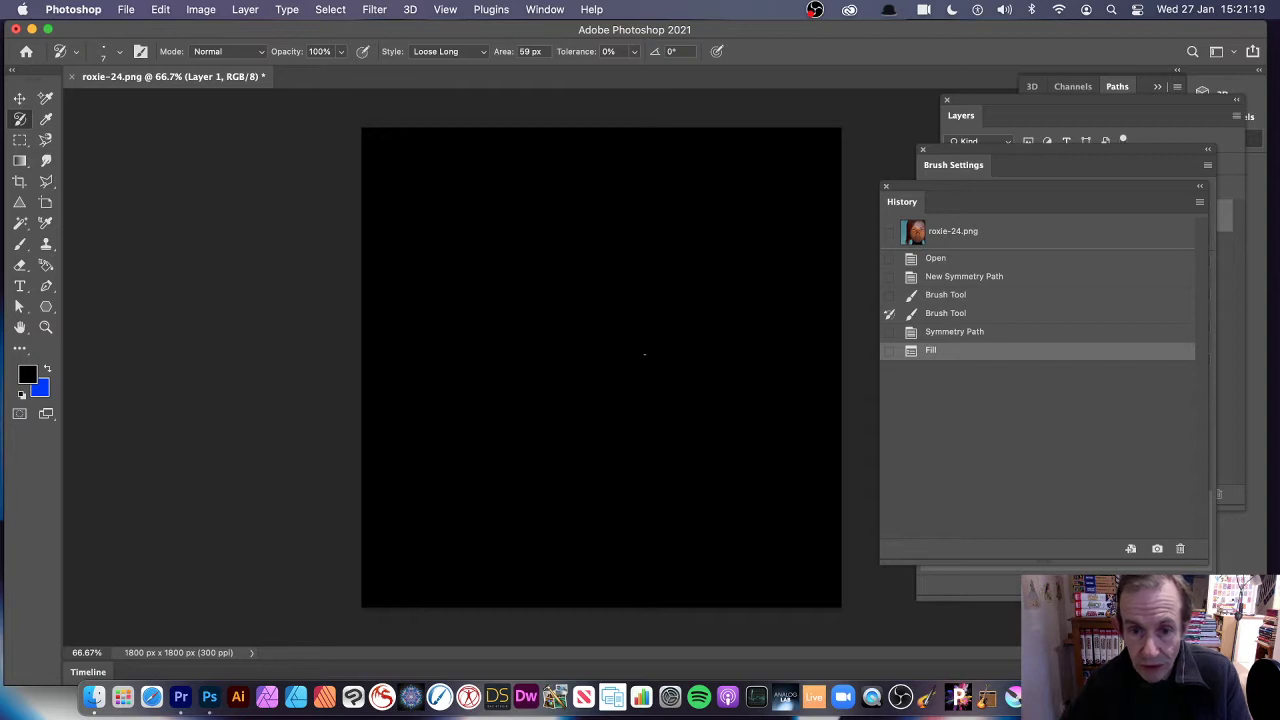
- Paint art-history strokes over the black canvas, adding more with a 22 px brush
mouse_move(612, 334)
mouse_down()
mouse_move(625, 300)
mouse_move(610, 310)
mouse_move(620, 320)
mouse_move(600, 368)
mouse_move(718, 518)
mouse_move(745, 512)
mouse_move(812, 575)
mouse_move(690, 520)
mouse_move(740, 490)
mouse_move(640, 510)
mouse_move(600, 450)
mouse_move(640, 460)
mouse_move(684, 596)
mouse_up()
mouse_move(630, 420)
mouse_down()
mouse_move(582, 590)
mouse_move(560, 550)
mouse_move(484, 557)
mouse_move(480, 450)
mouse_move(430, 530)
mouse_move(430, 320)
mouse_move(400, 330)
mouse_move(460, 350)
mouse_move(400, 200)
mouse_move(450, 200)
mouse_move(470, 240)
mouse_move(490, 200)
mouse_move(550, 260)
mouse_move(535, 190)
mouse_move(560, 170)
mouse_move(610, 200)
mouse_move(690, 200)
mouse_move(765, 96)
mouse_up()
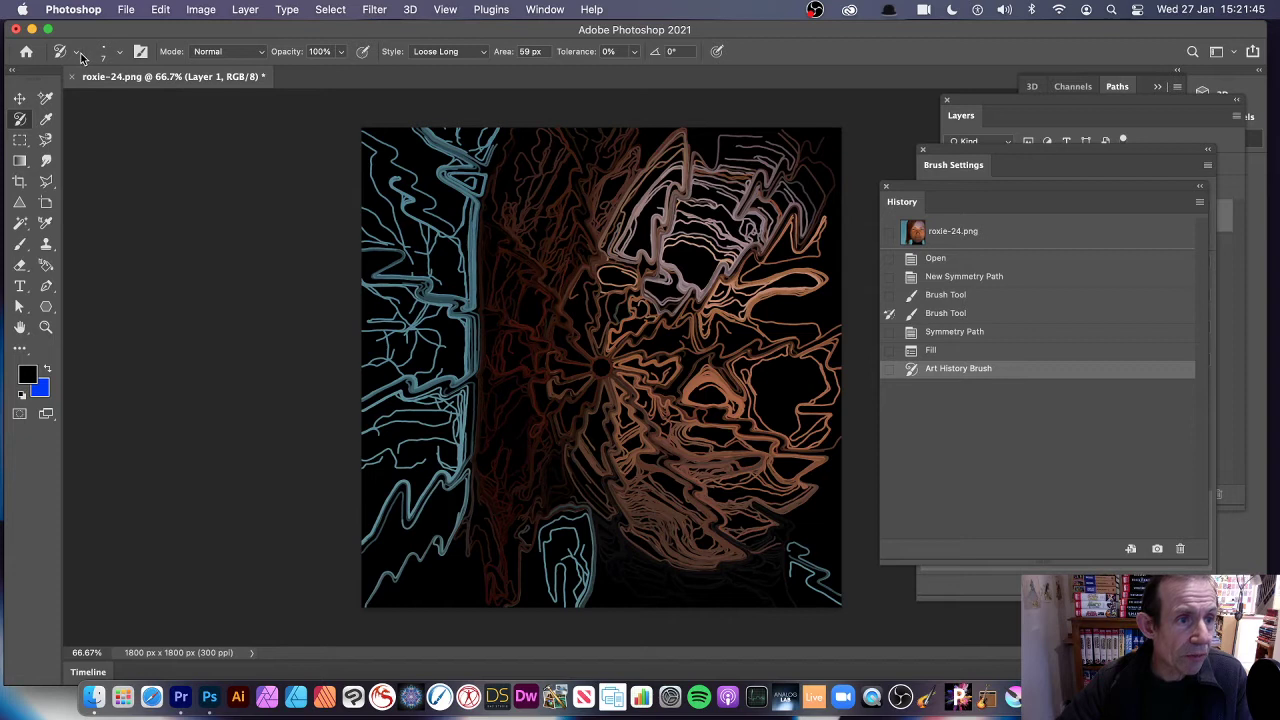
click(112, 55)
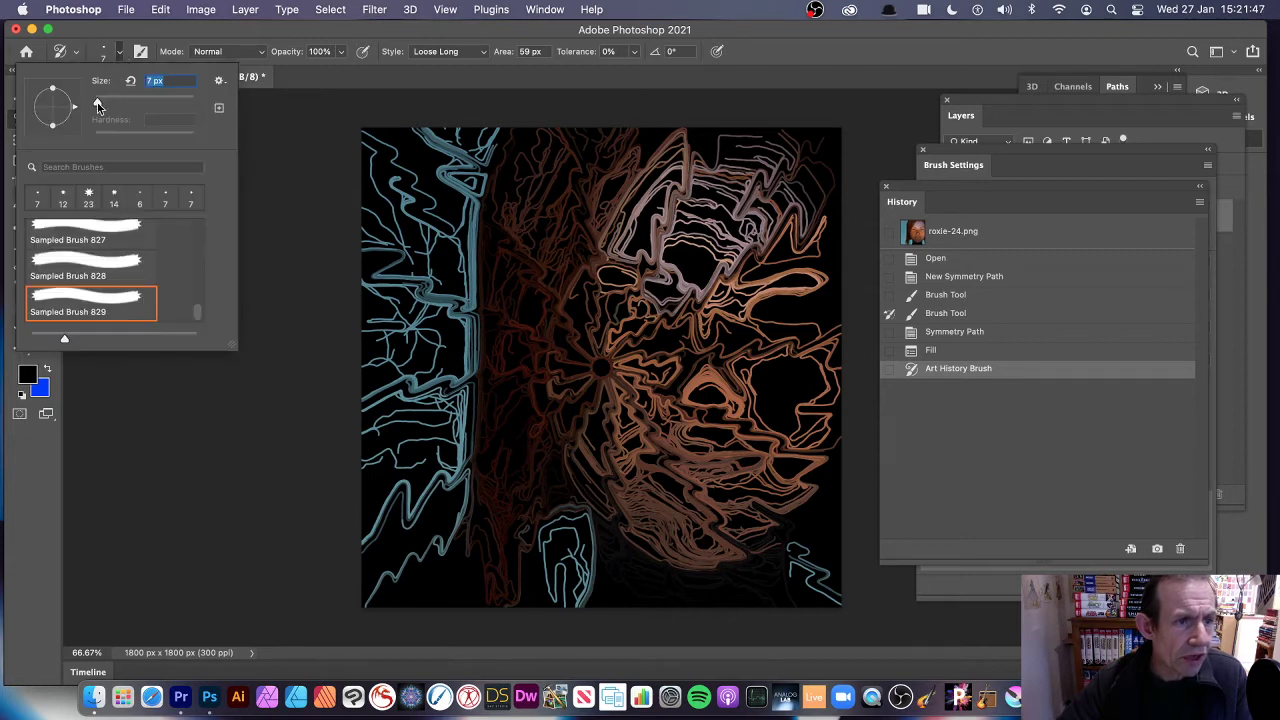
drag(97, 105, 110, 103)
mouse_move(616, 240)
mouse_down()
mouse_move(680, 350)
mouse_move(700, 300)
mouse_move(430, 300)
mouse_move(700, 300)
mouse_up()
mouse_move(805, 262)
mouse_down()
mouse_move(600, 330)
mouse_move(560, 500)
mouse_move(450, 450)
mouse_move(641, 455)
mouse_move(780, 320)
mouse_move(700, 220)
mouse_move(560, 380)
mouse_move(447, 226)
mouse_move(640, 330)
mouse_move(697, 143)
mouse_up()
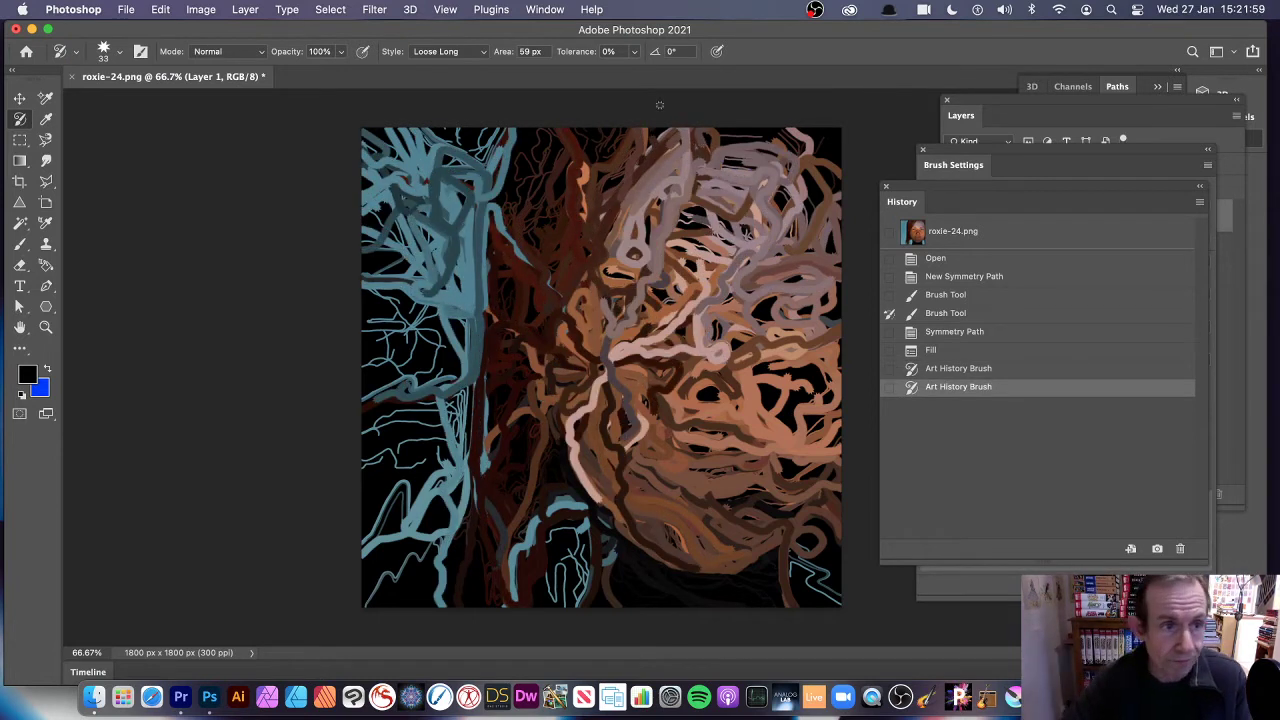
- Shrink the brush to 7 px and paint fine strokes radiating from the canvas centre
click(116, 58)
drag(115, 106, 97, 104)
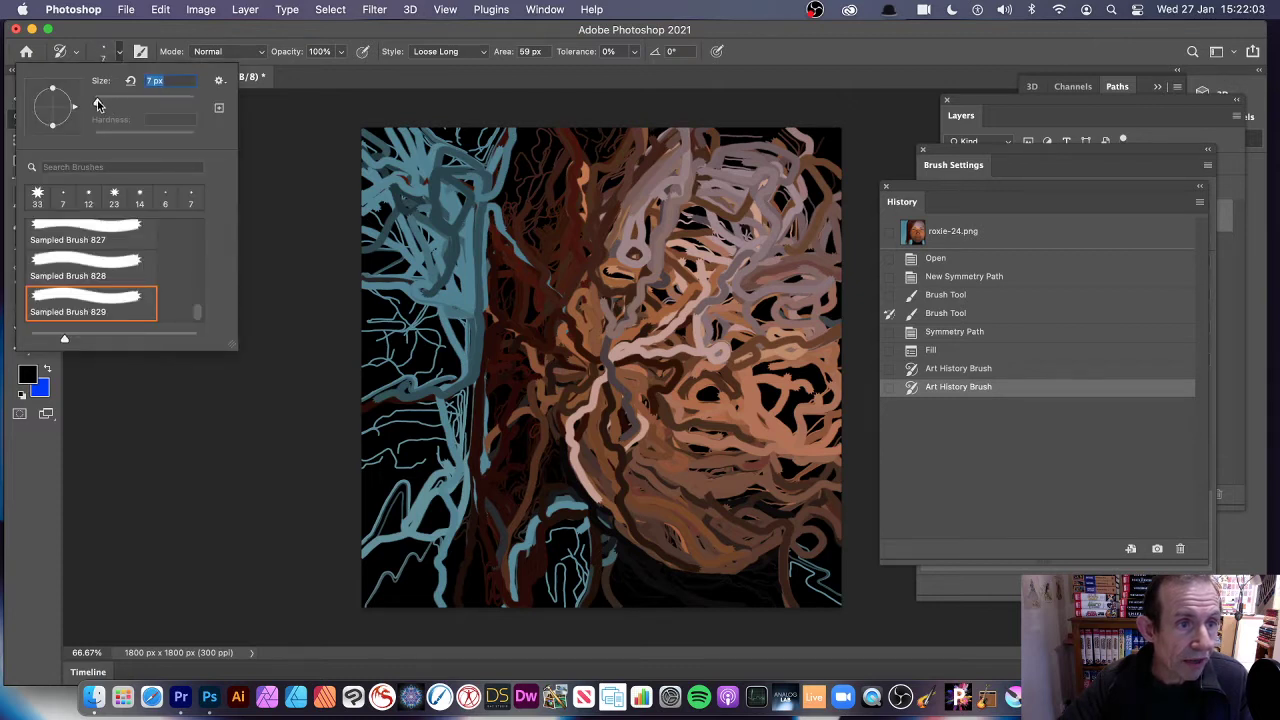
key(Return)
drag(601, 368, 601, 368)
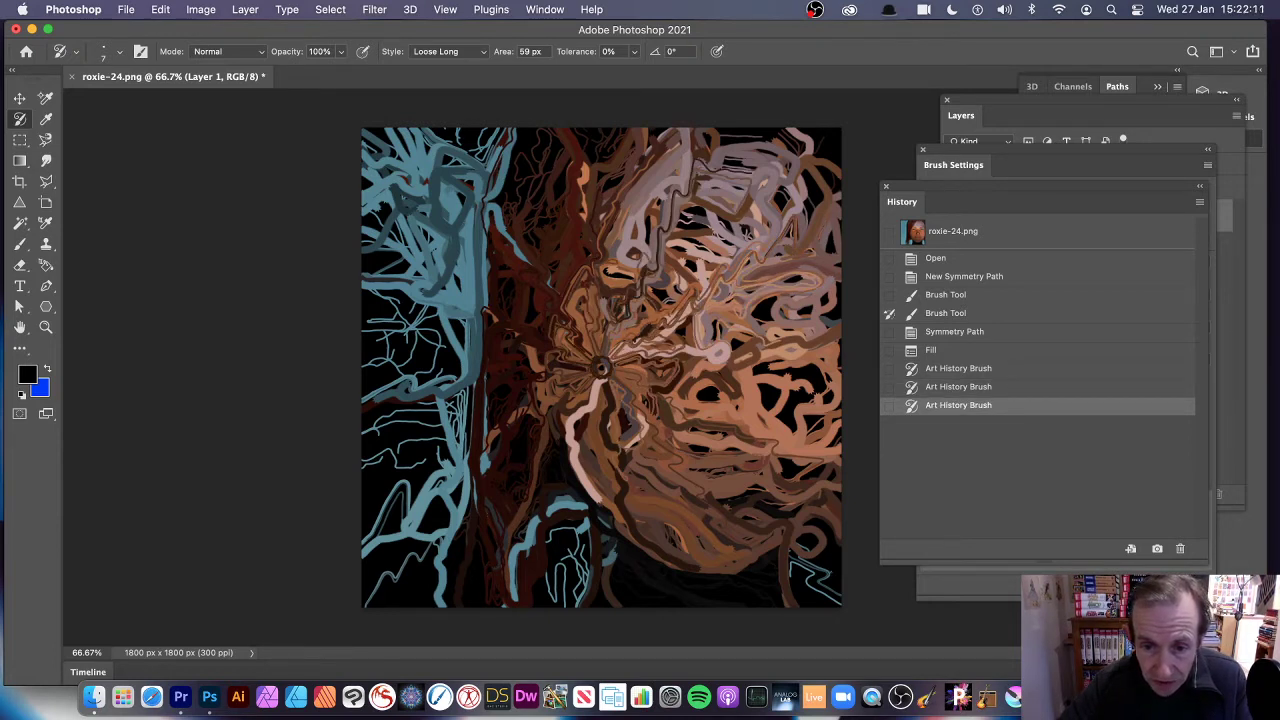
drag(601, 368, 601, 368)
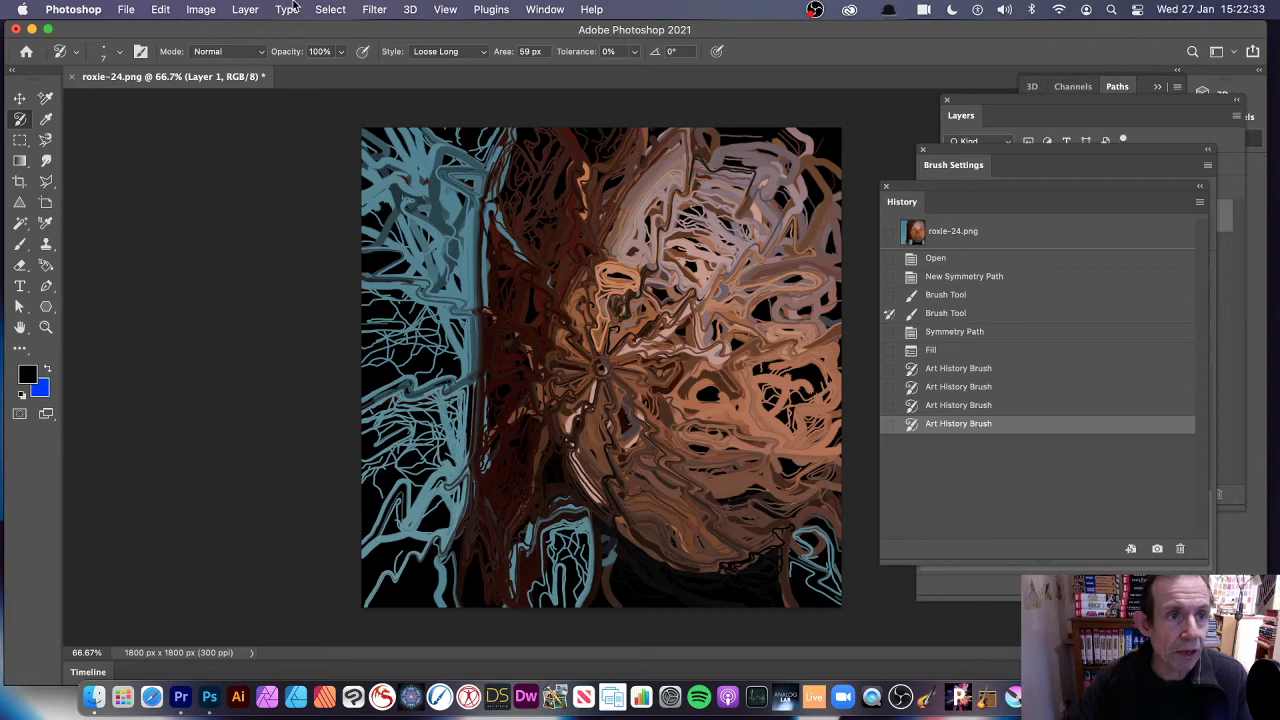
- Compare against the original roxie-24.png snapshot, then return to the latest Art History Brush state
click(162, 10)
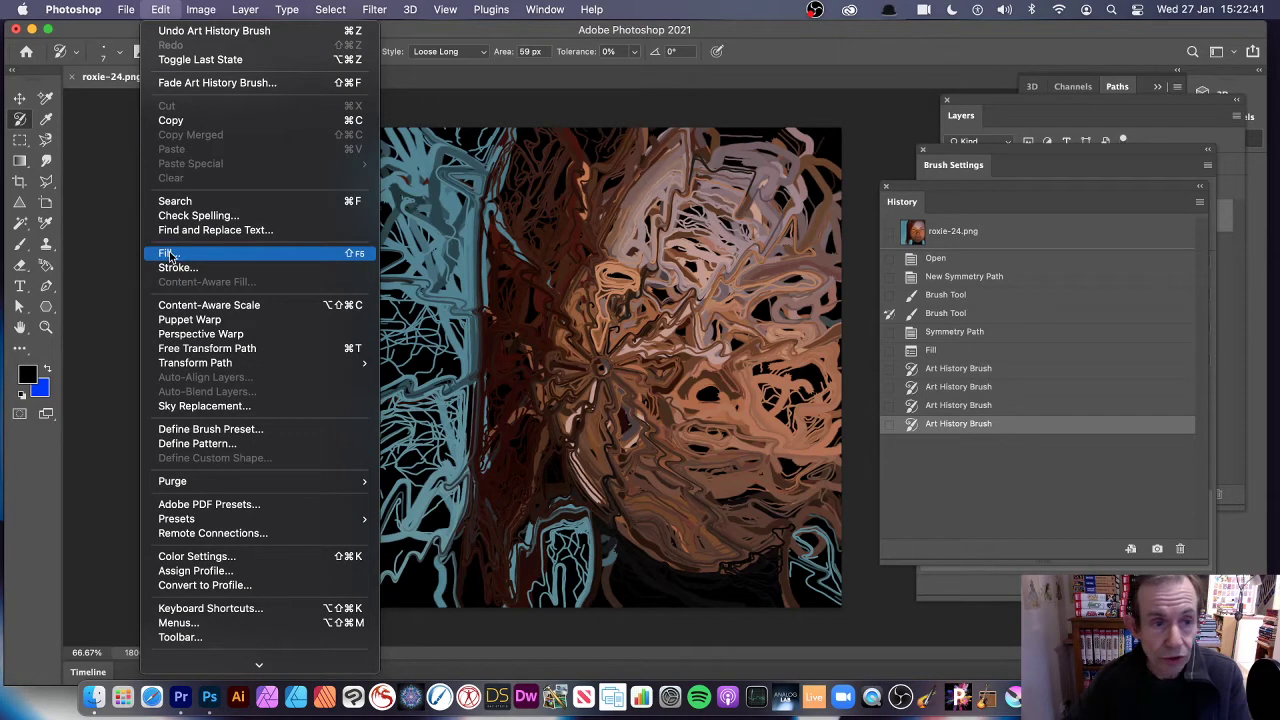
key(Escape)
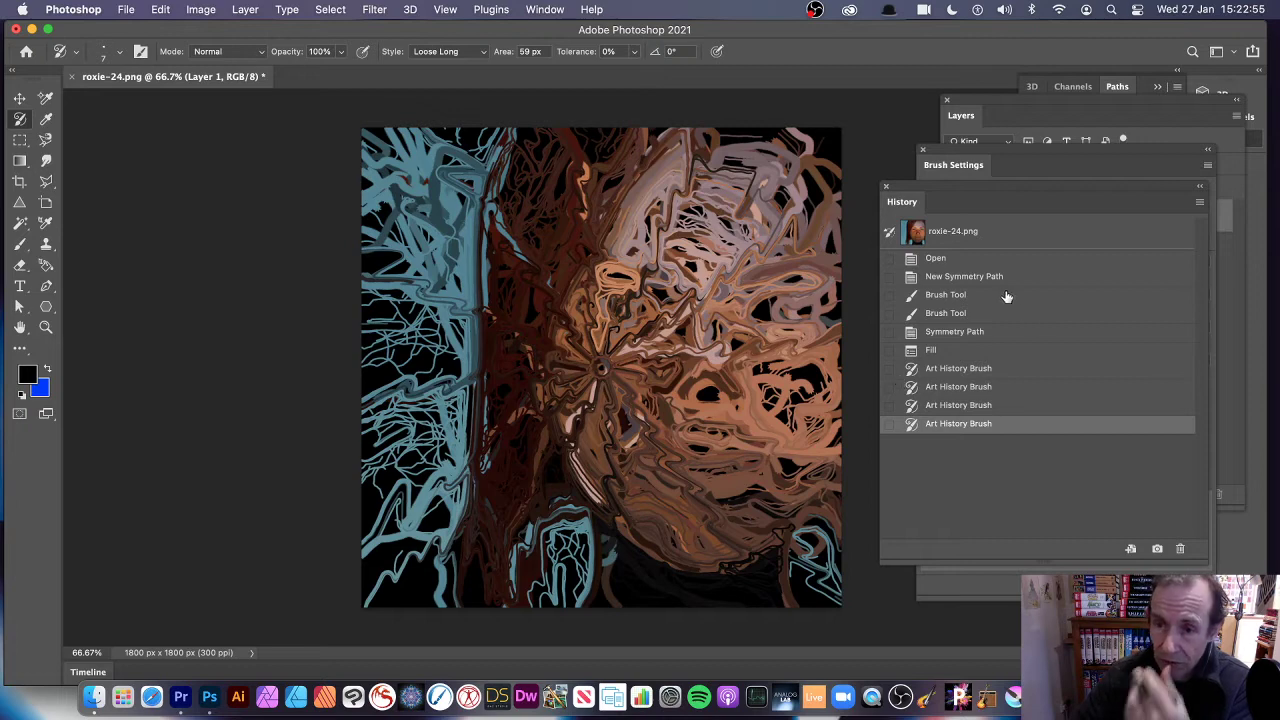
click(980, 231)
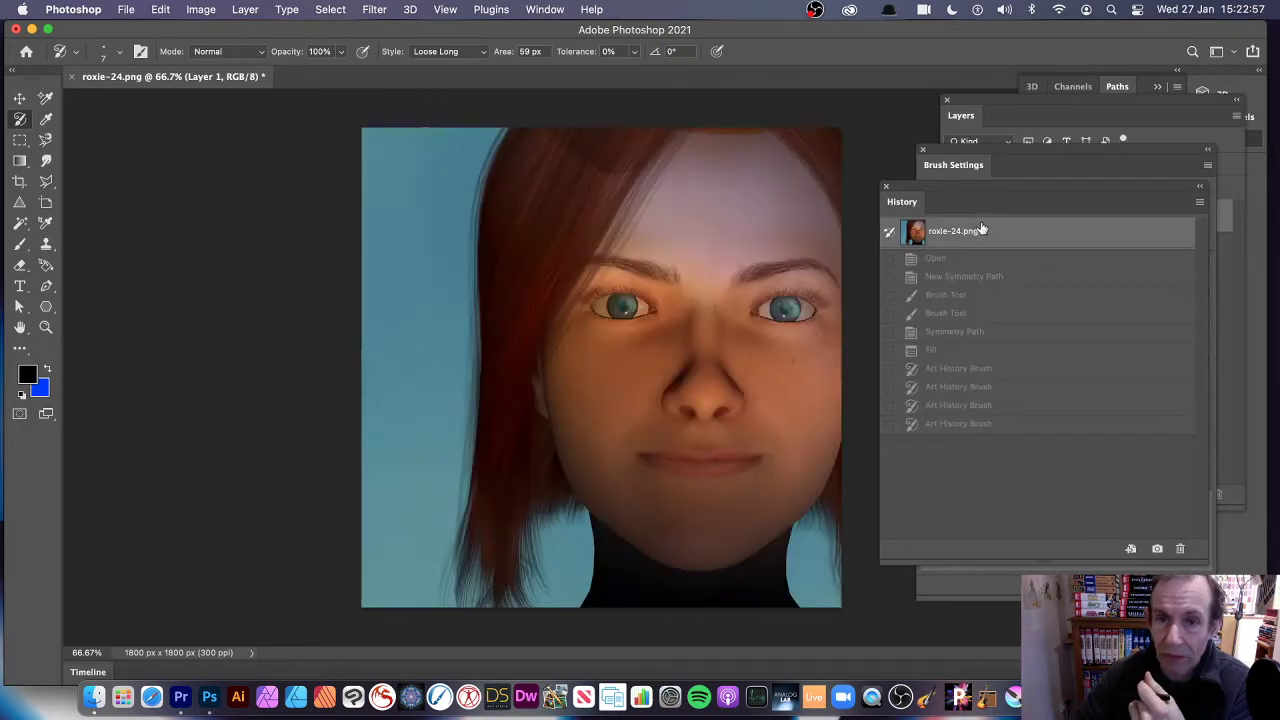
click(980, 424)
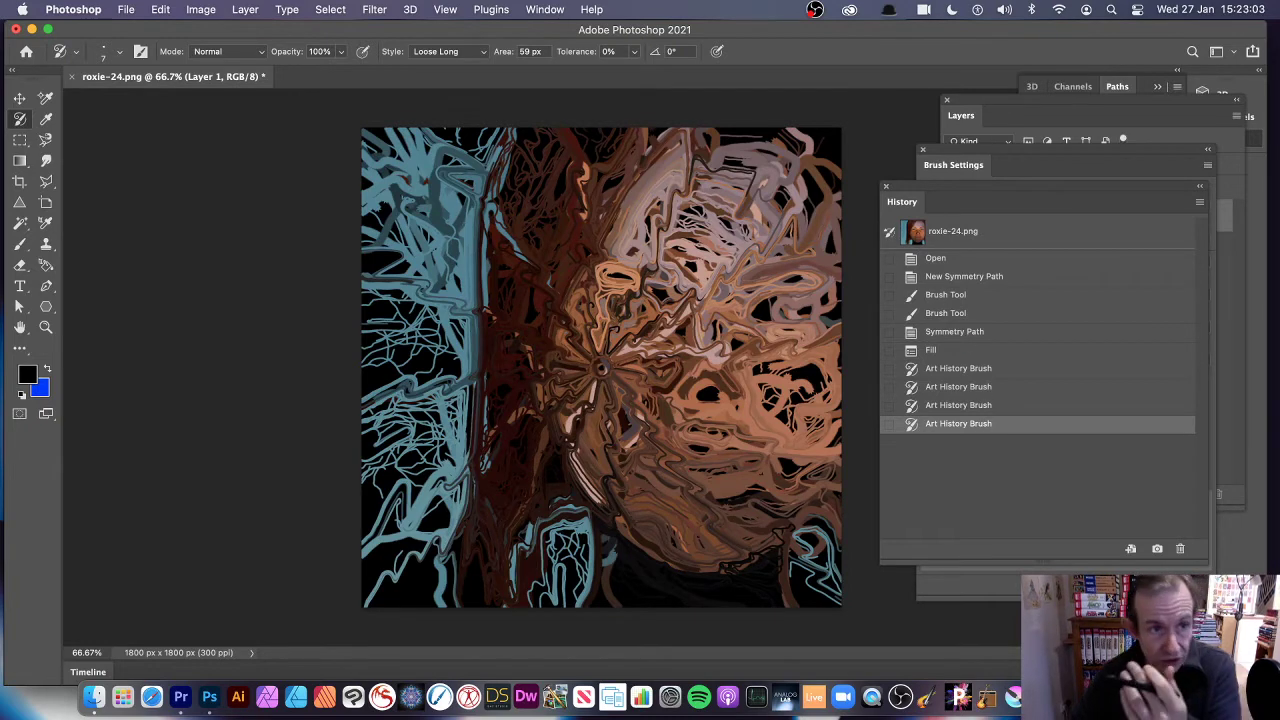
- Fill the layer with History contents instead of Black to bring back the original photo
click(161, 9)
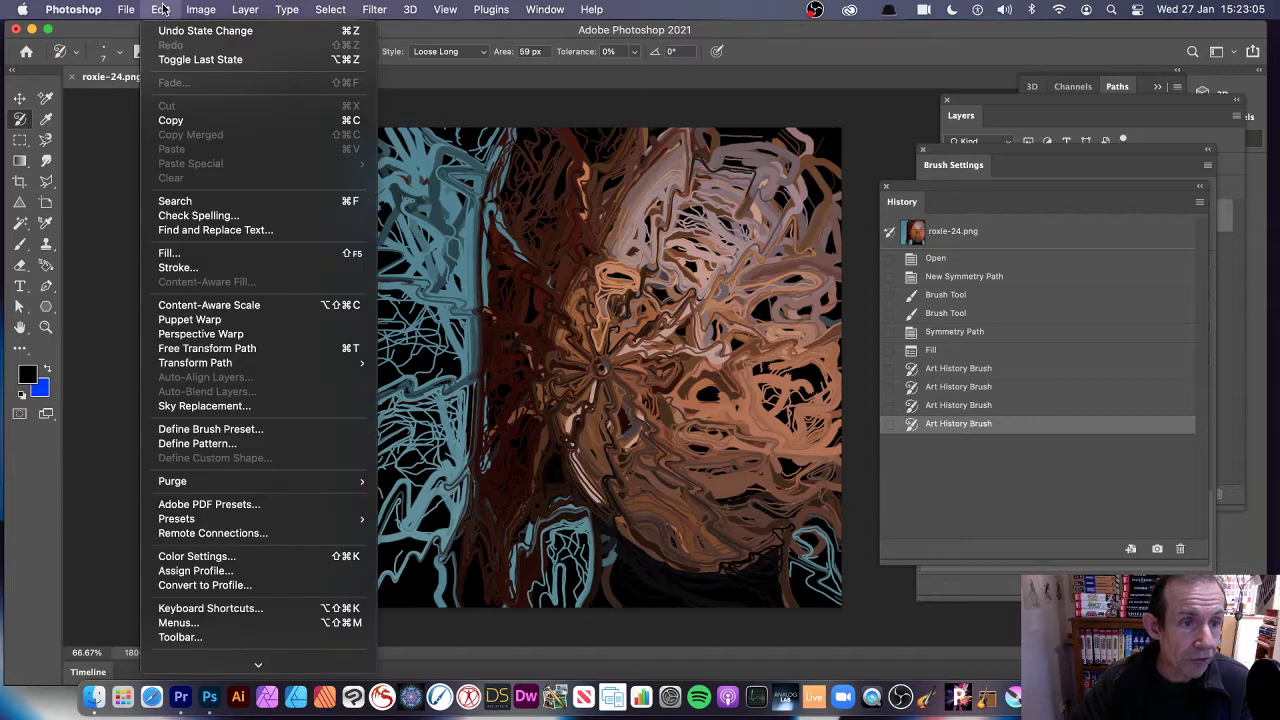
click(200, 253)
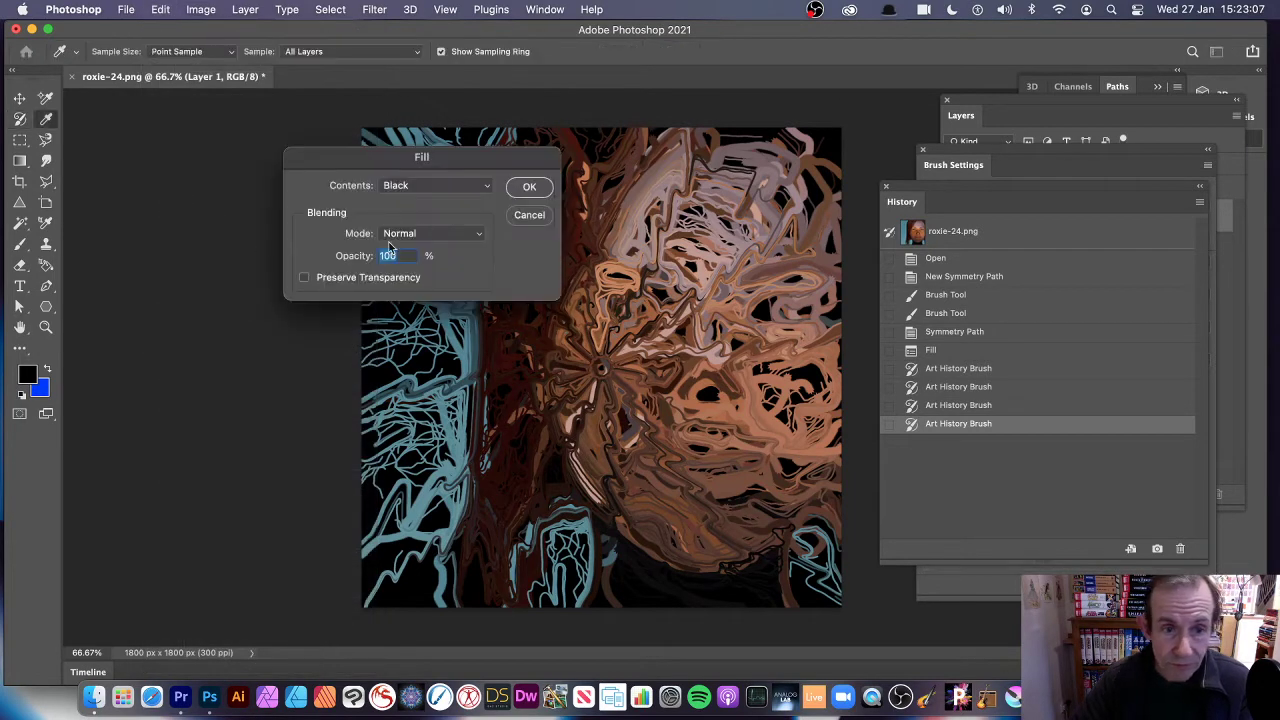
click(436, 190)
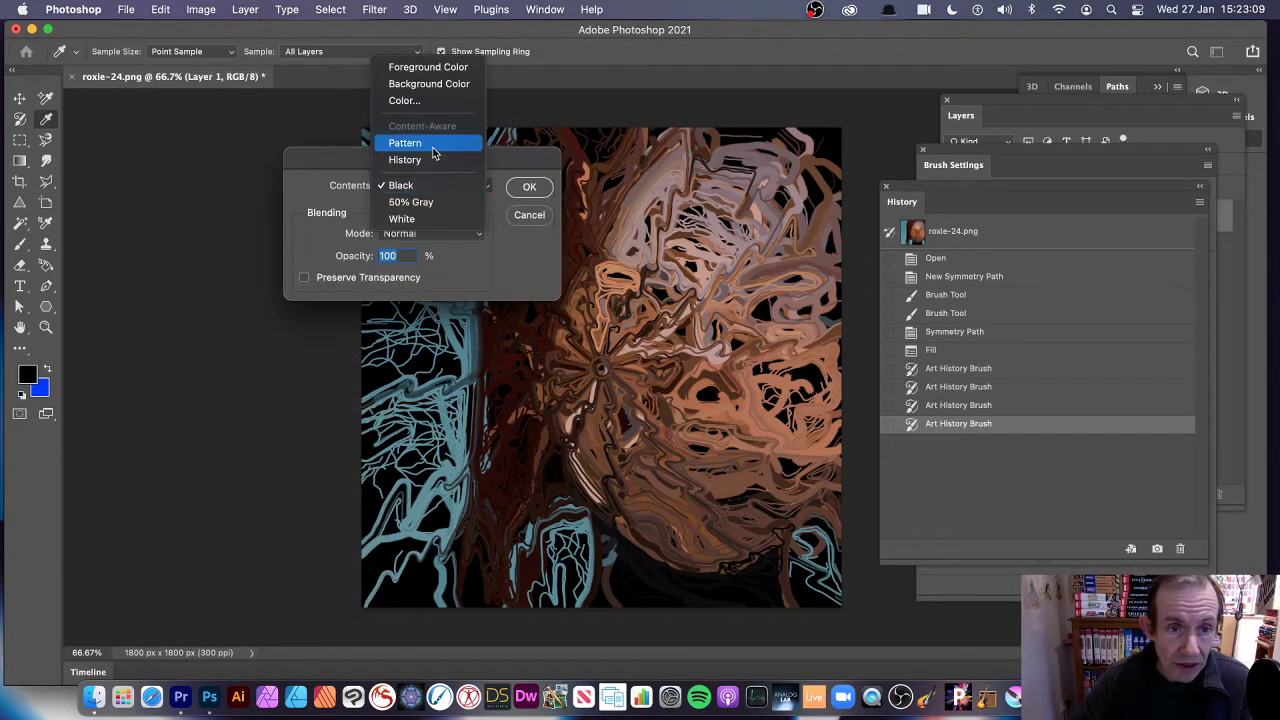
click(433, 161)
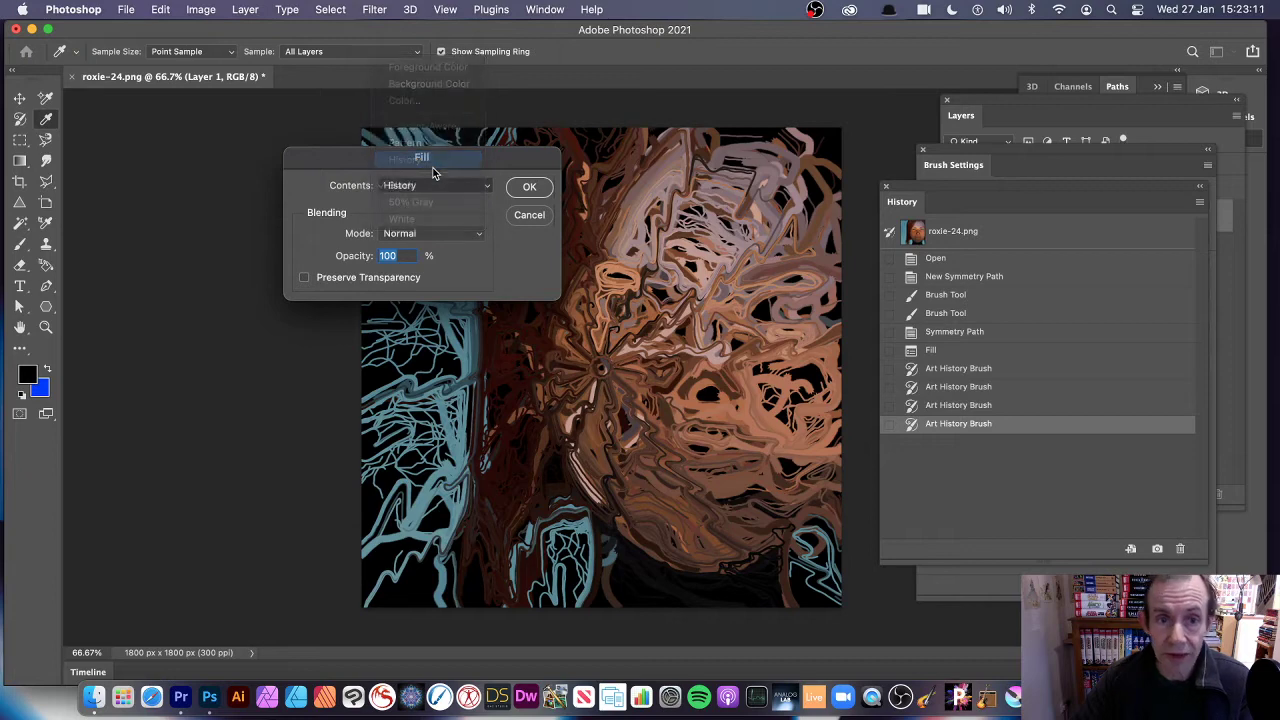
click(531, 187)
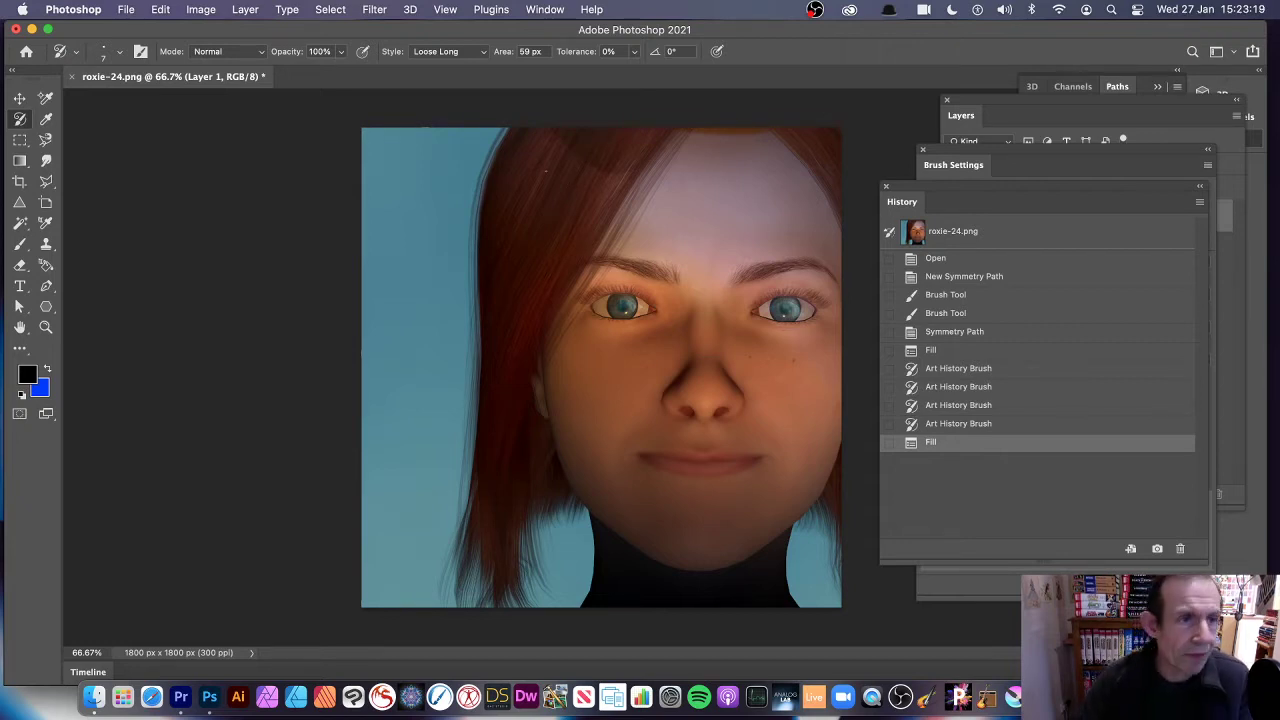
- Bring up the Fade dialog for the history fill and preview it in Darken mode
click(166, 10)
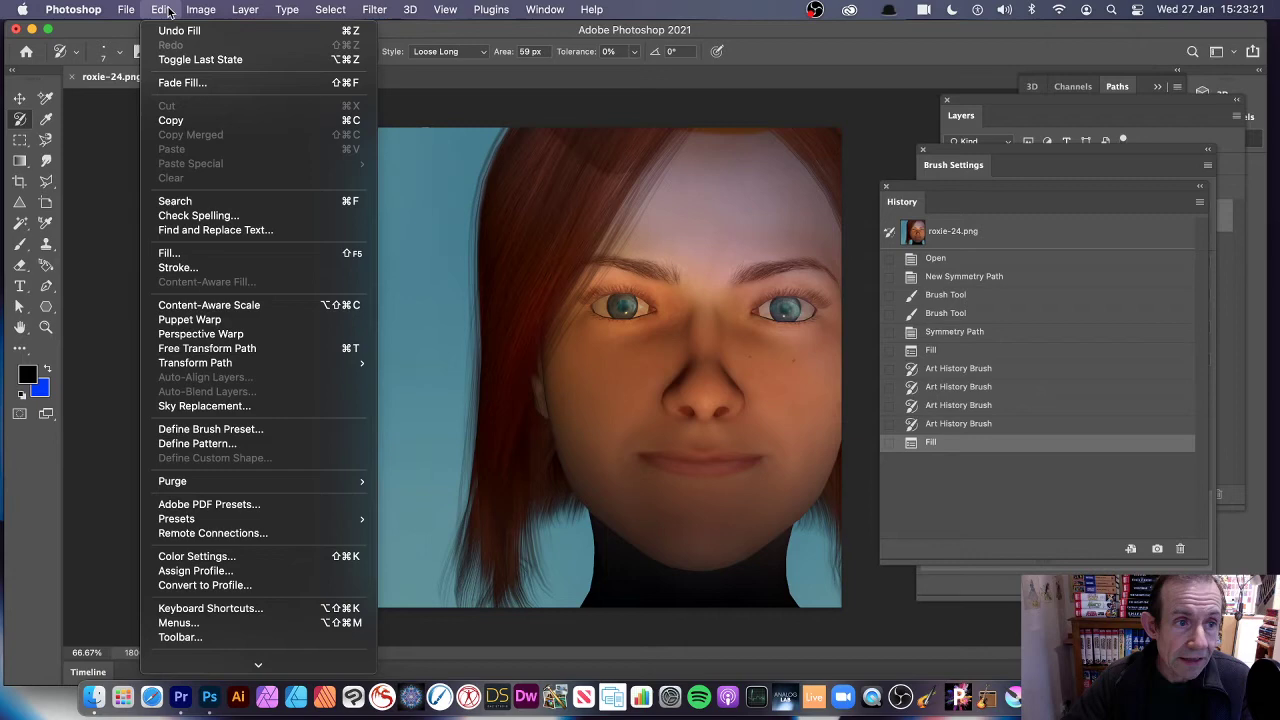
click(190, 84)
drag(1032, 146, 321, 206)
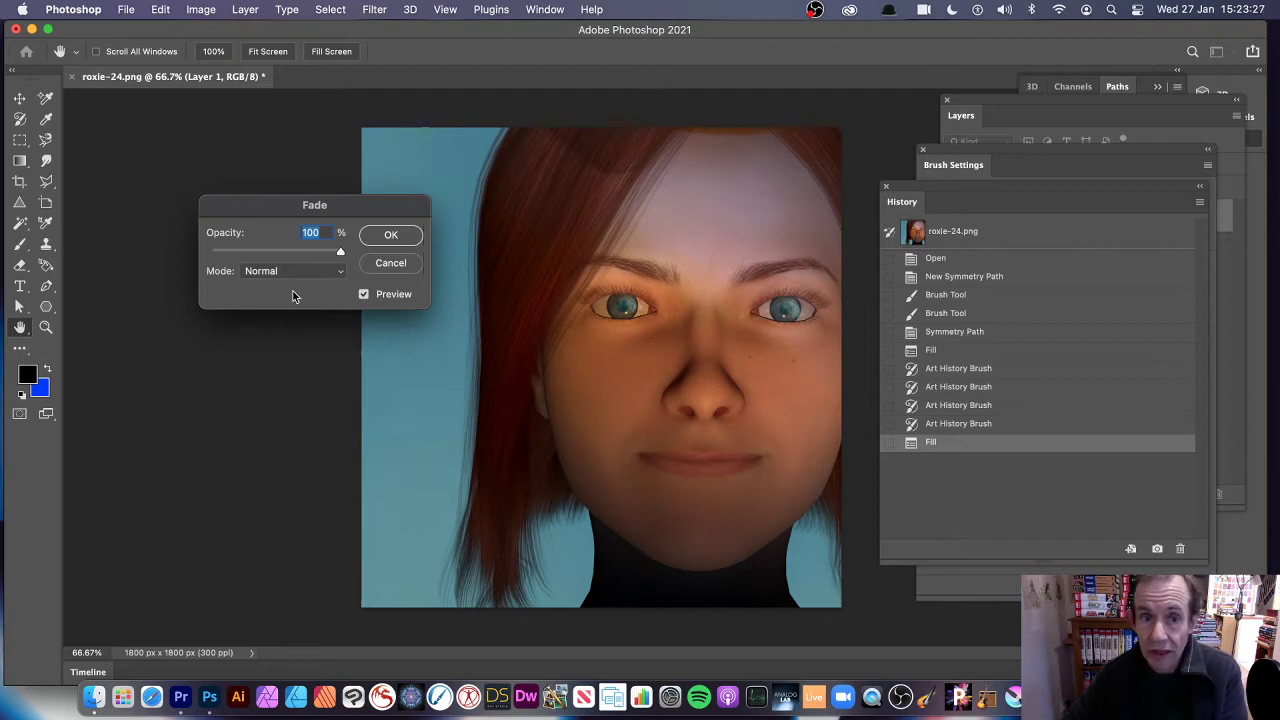
click(340, 273)
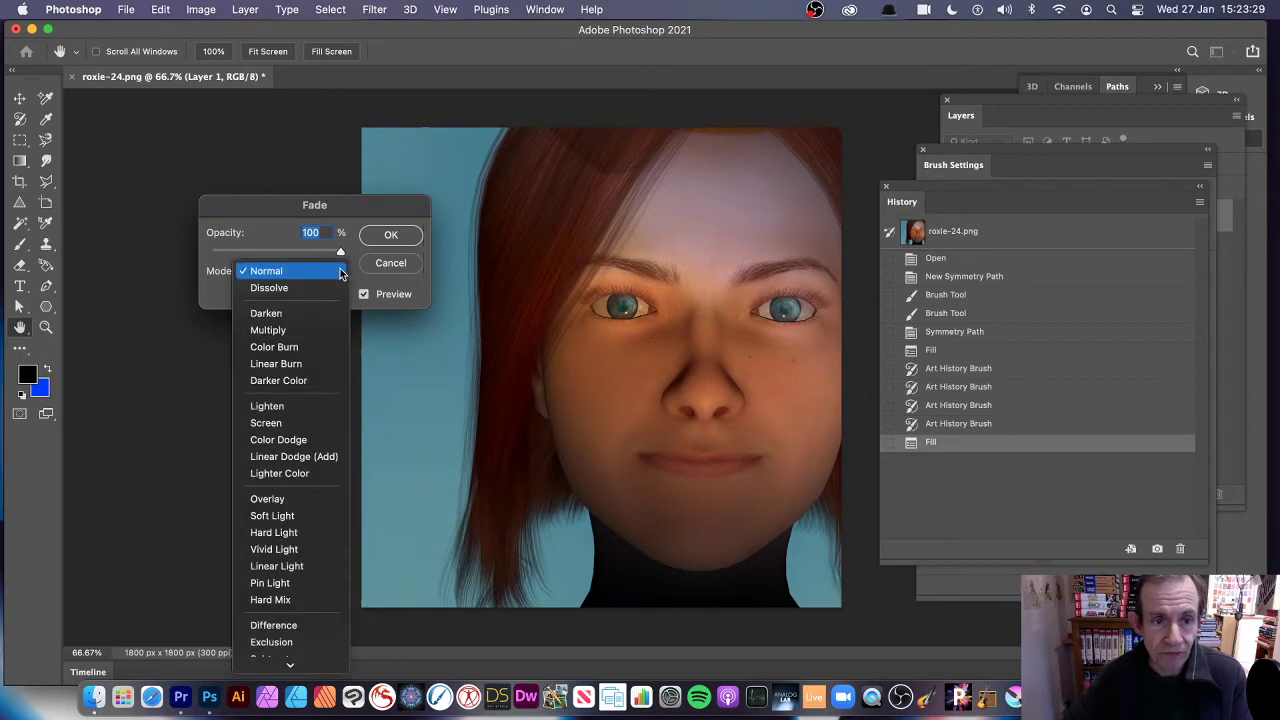
click(307, 314)
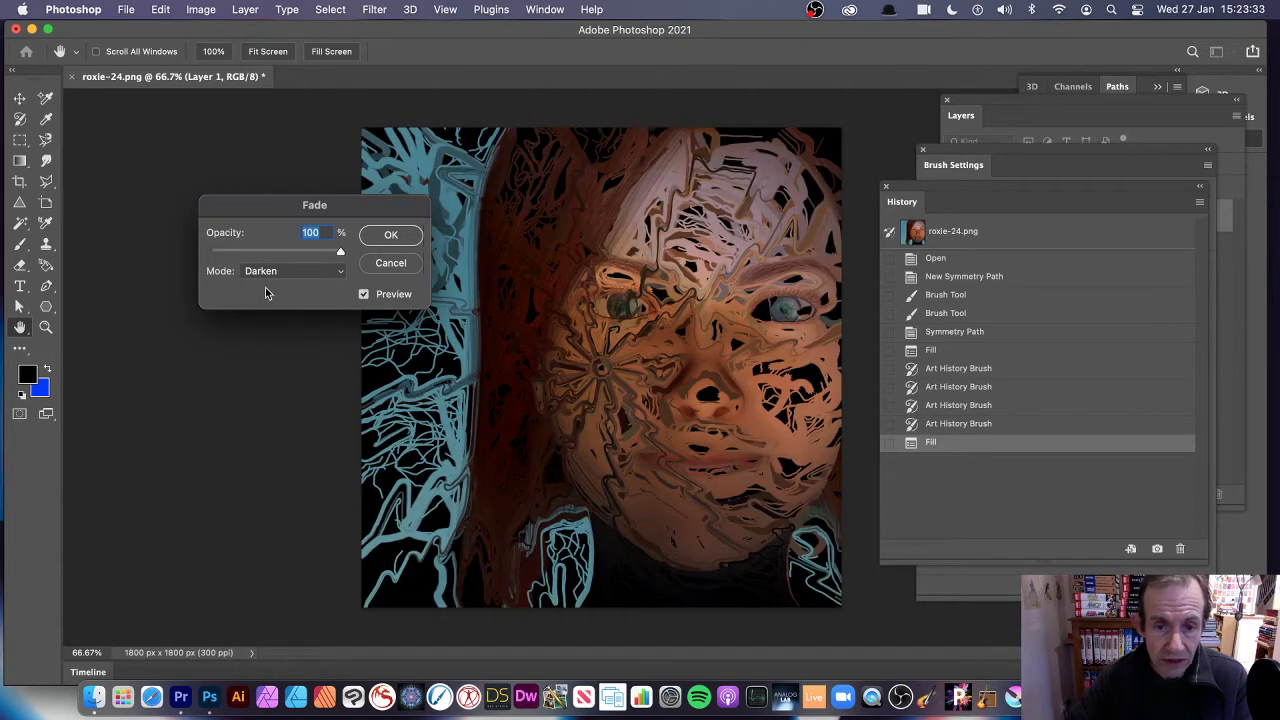
- Preview the fade in Multiply, Color Burn, Linear Burn, Lighten and Screen modes
click(282, 271)
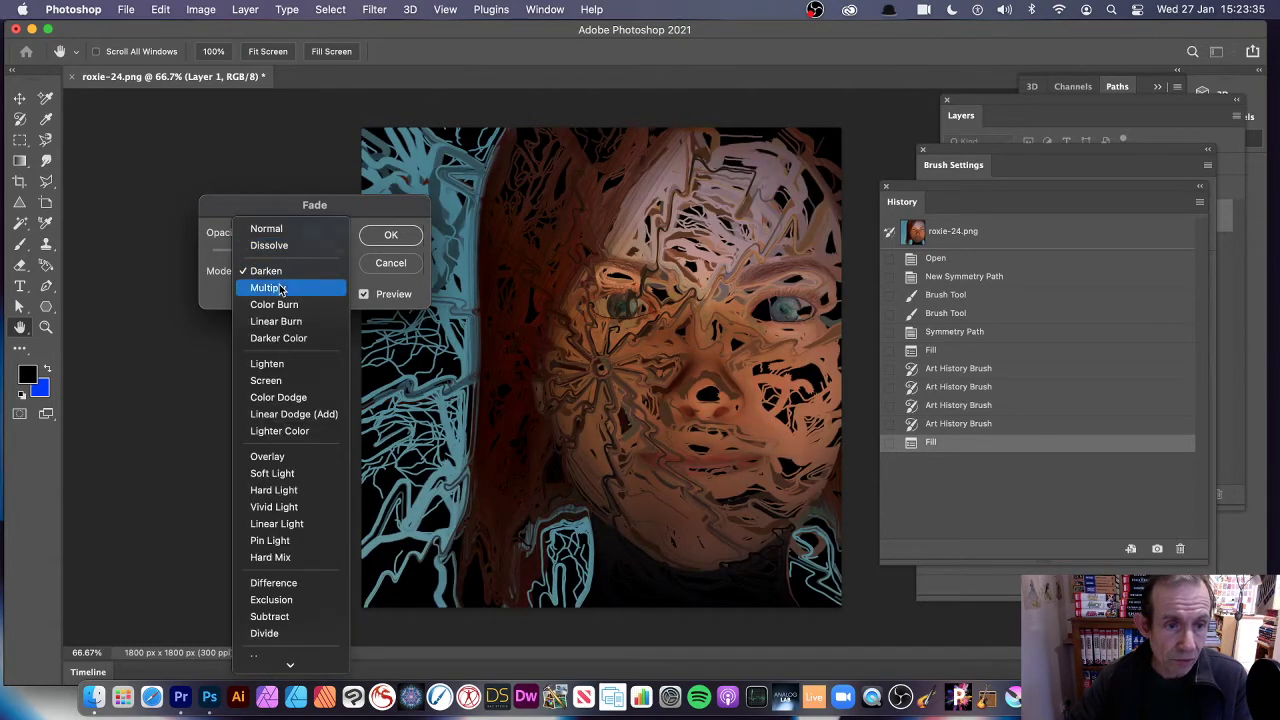
click(281, 288)
click(281, 272)
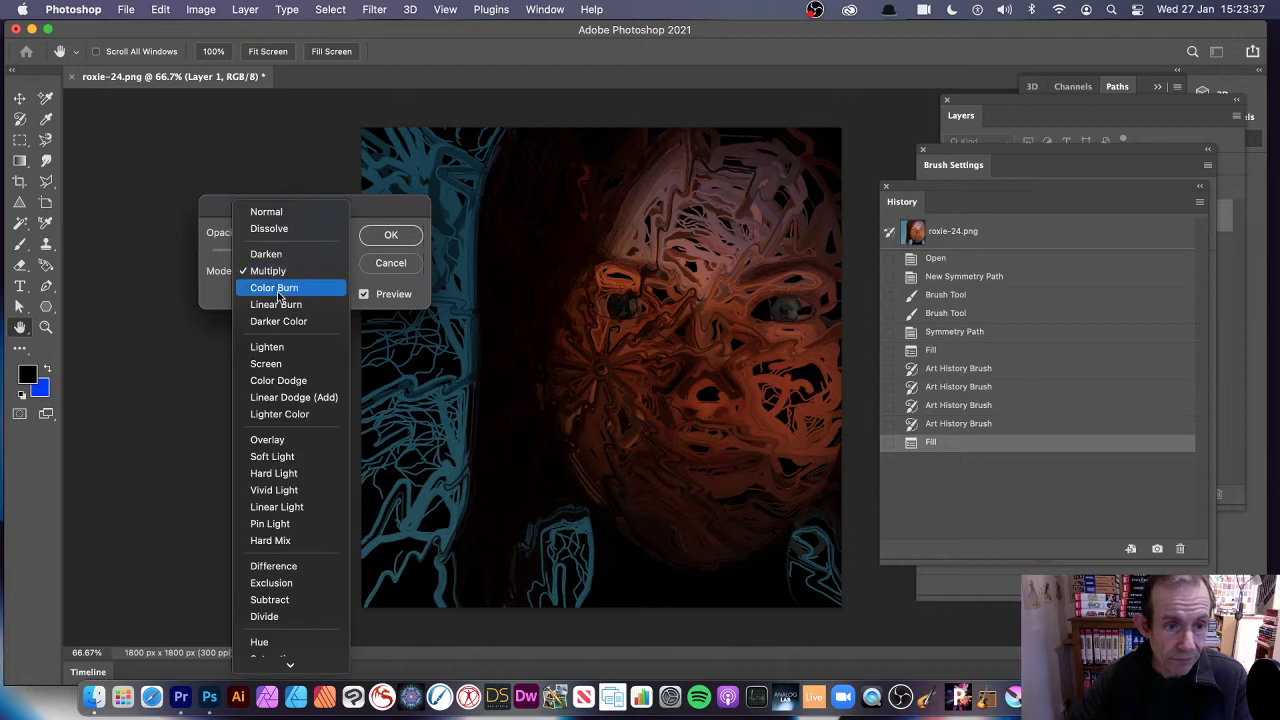
click(280, 289)
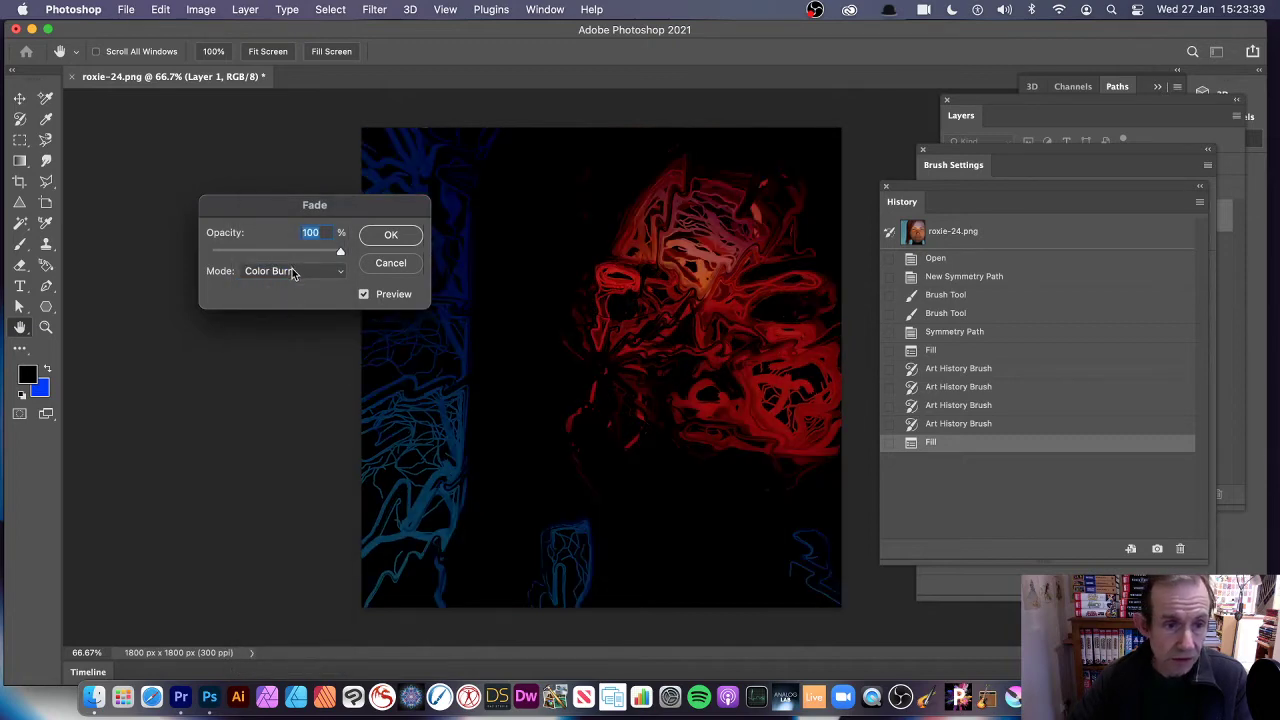
click(293, 271)
click(292, 288)
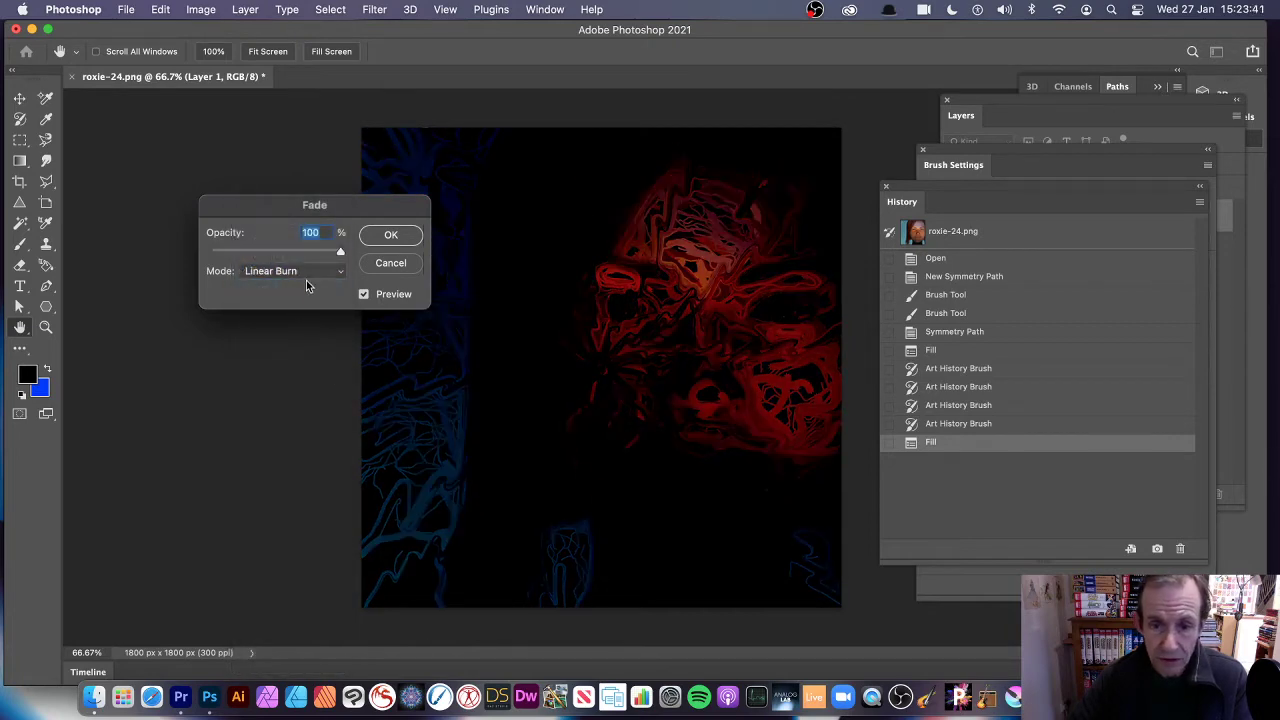
click(300, 271)
click(280, 314)
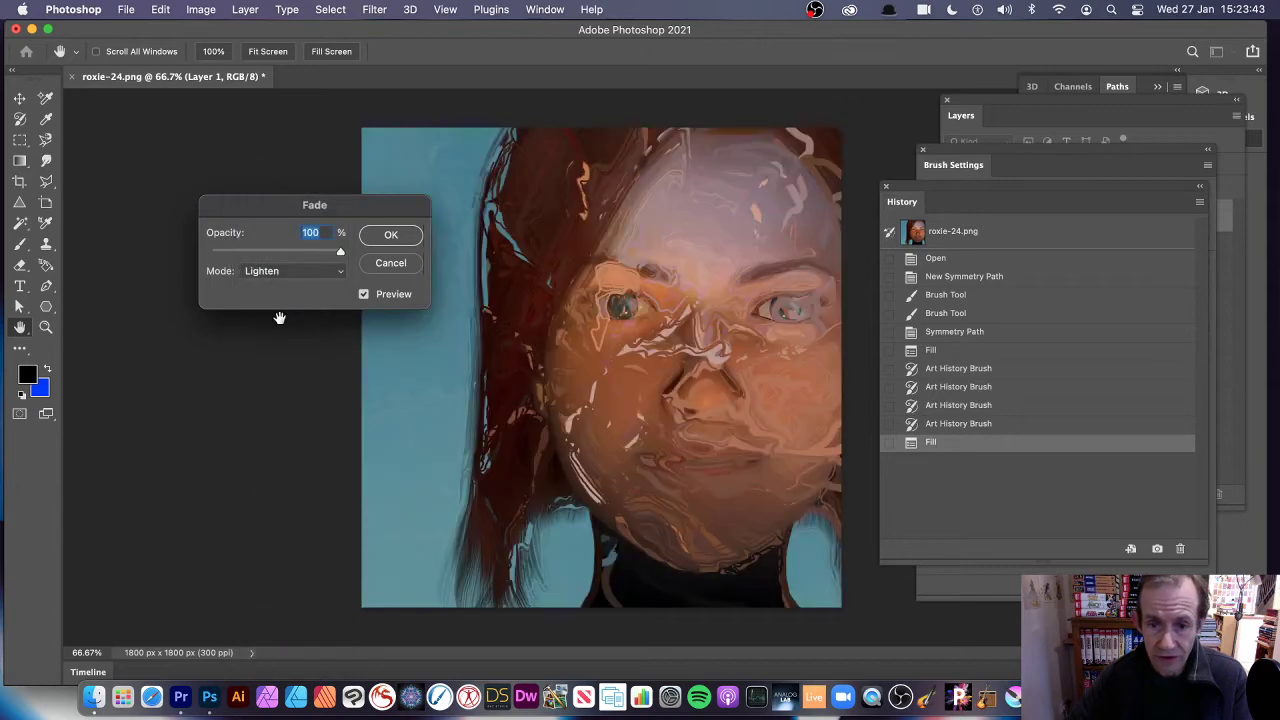
click(298, 270)
click(296, 288)
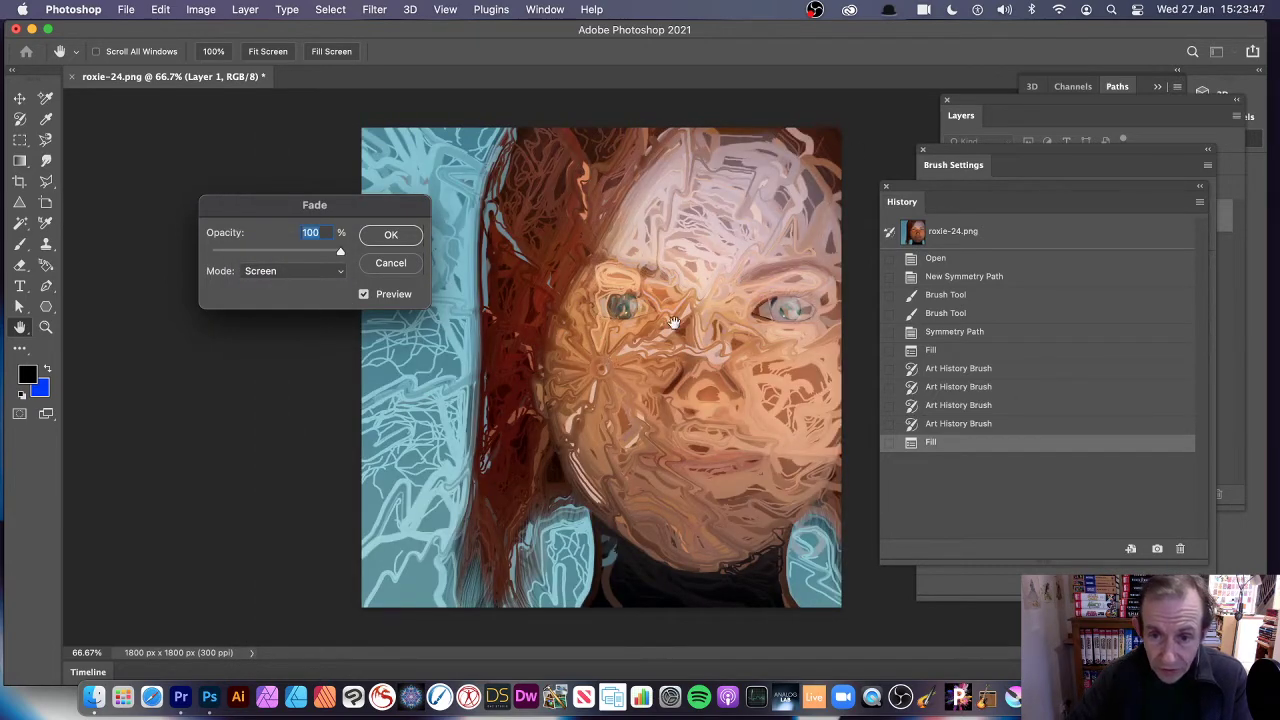
- Try Overlay, then settle on Difference mode at 100% opacity
click(283, 273)
click(310, 347)
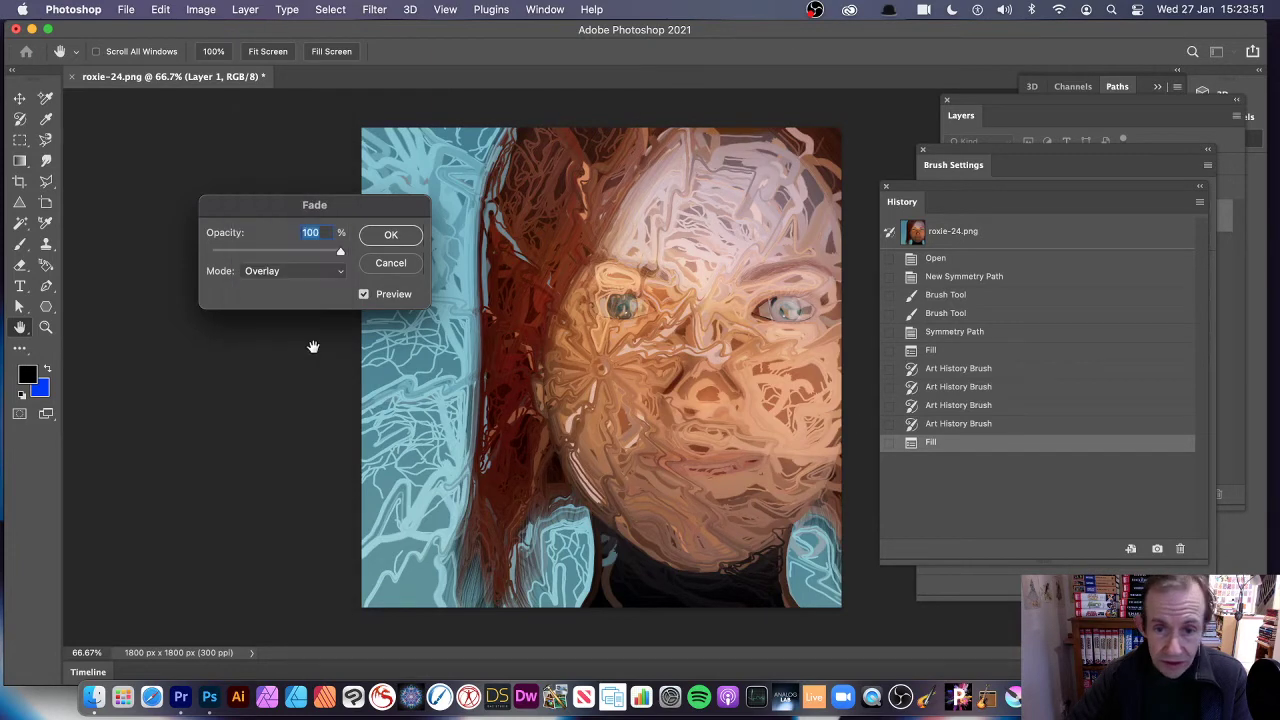
click(285, 274)
click(270, 395)
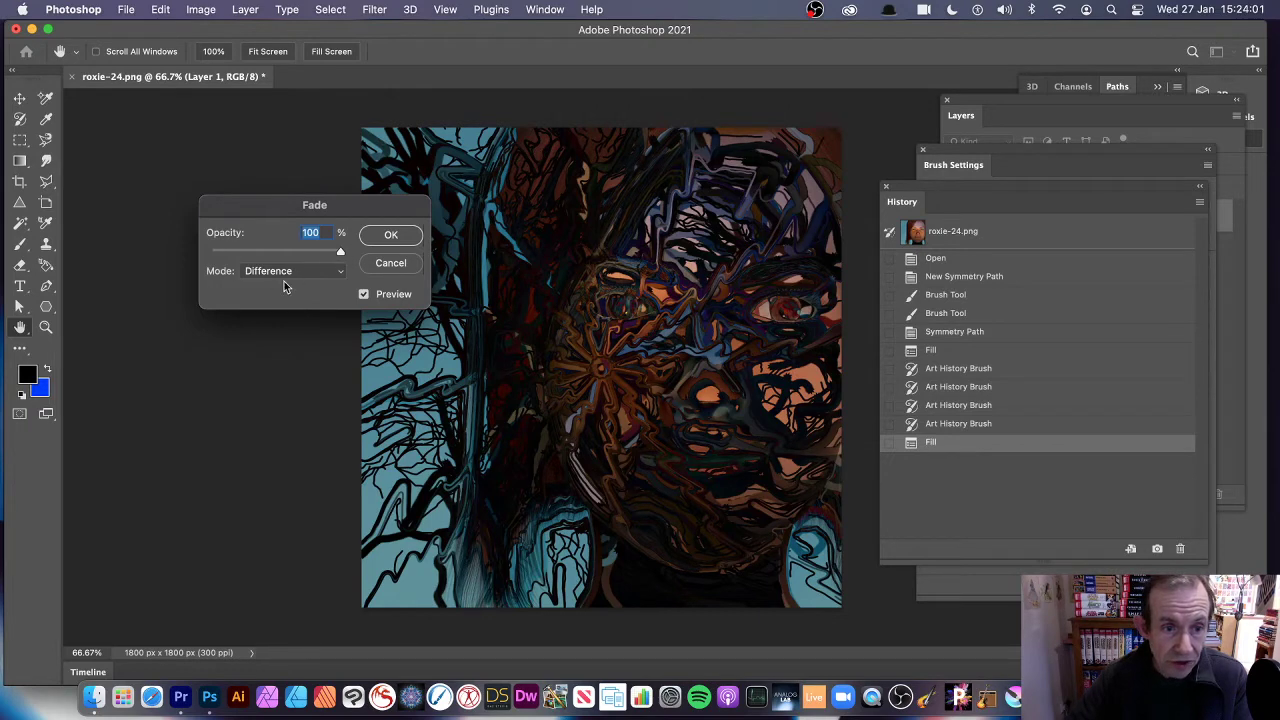
- Apply the Difference fade and auto-correct the image with Auto Tone
click(409, 235)
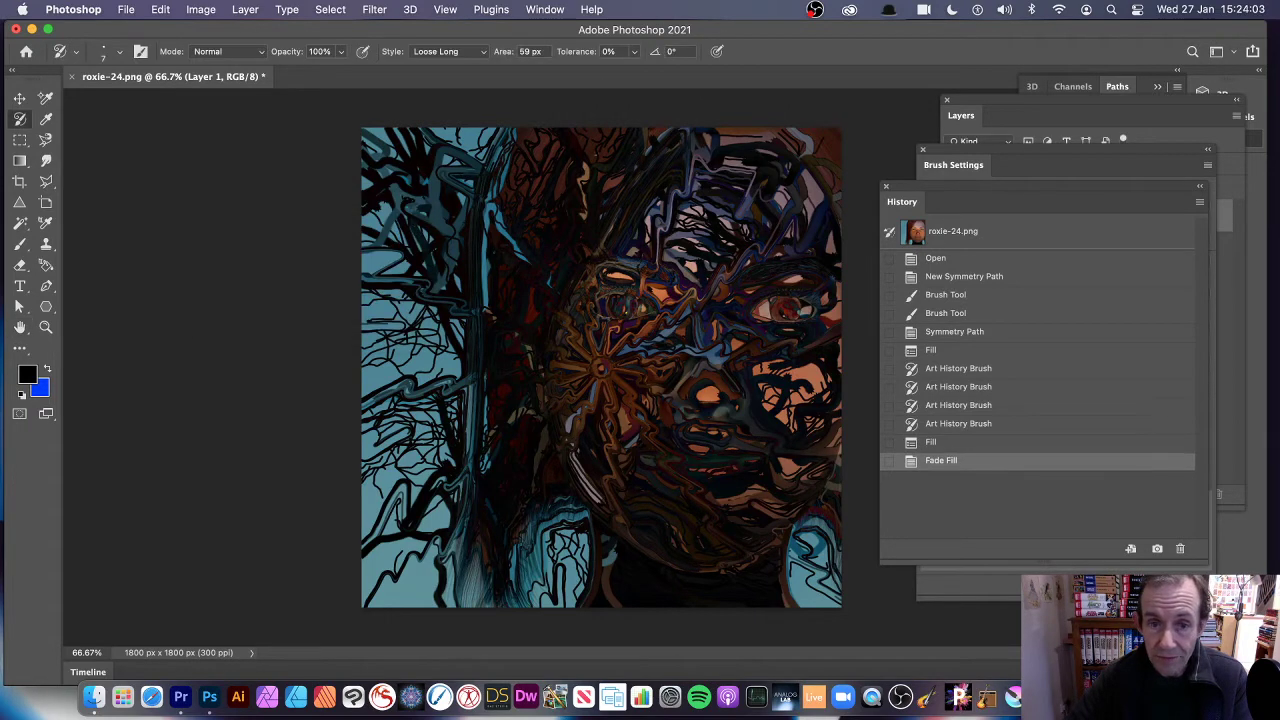
click(210, 10)
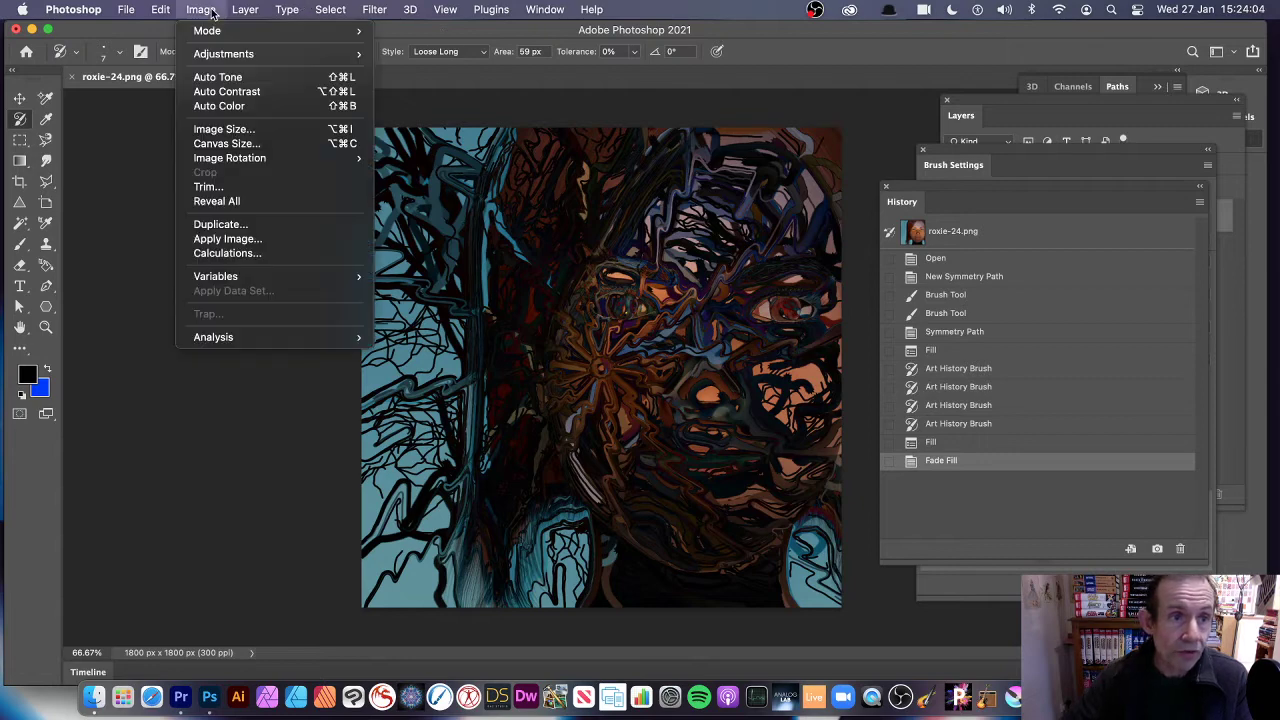
click(218, 77)
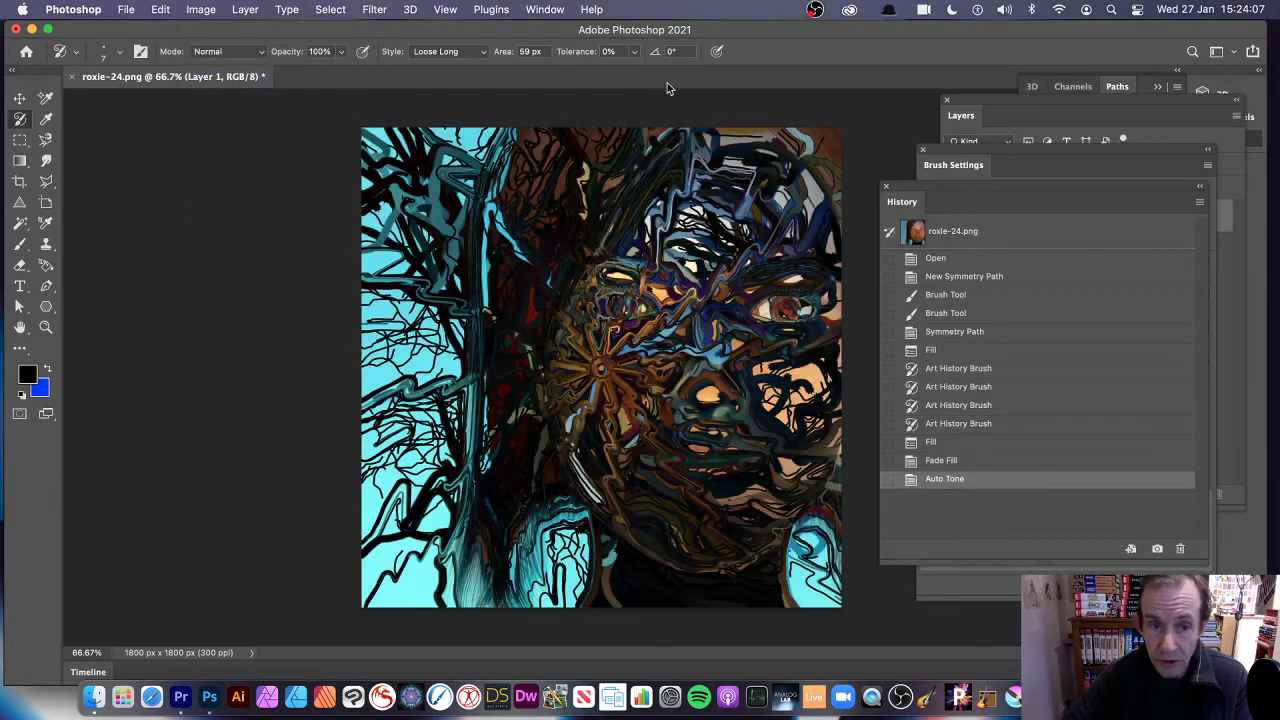
- Boost Vibrance to +71 and Saturation to +90
click(216, 12)
mouse_move(225, 54)
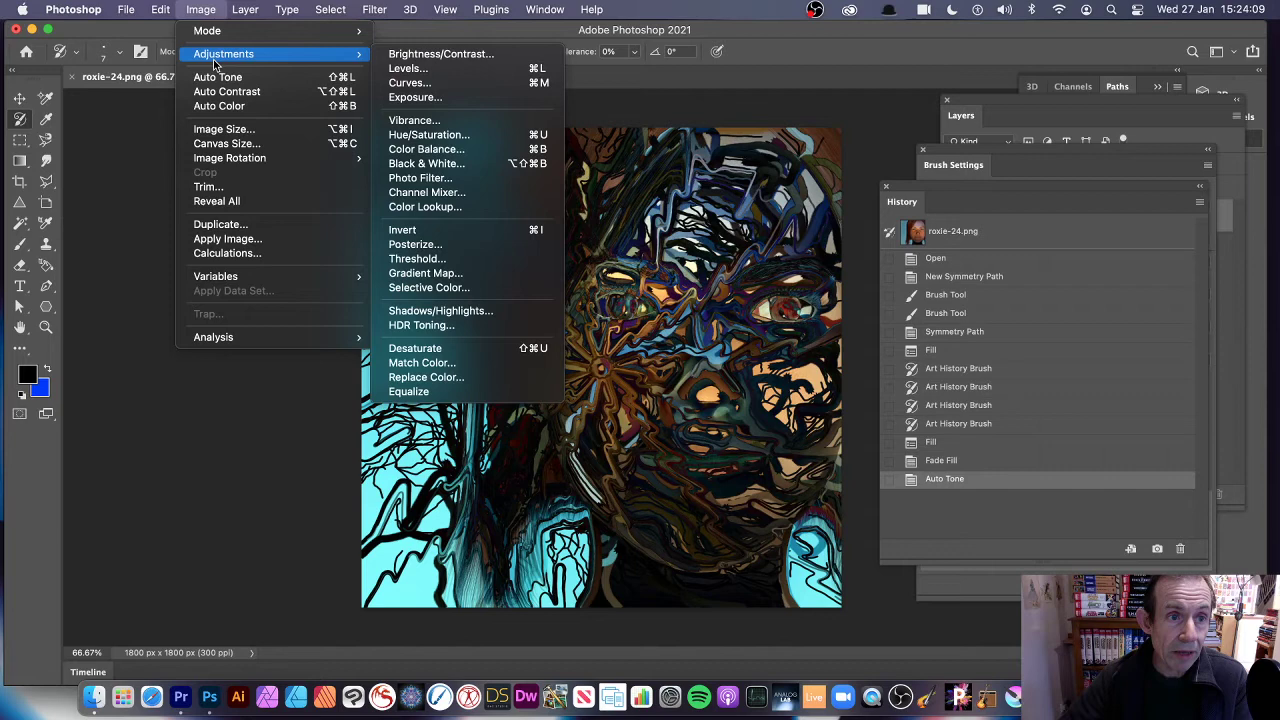
click(414, 120)
drag(603, 250, 674, 294)
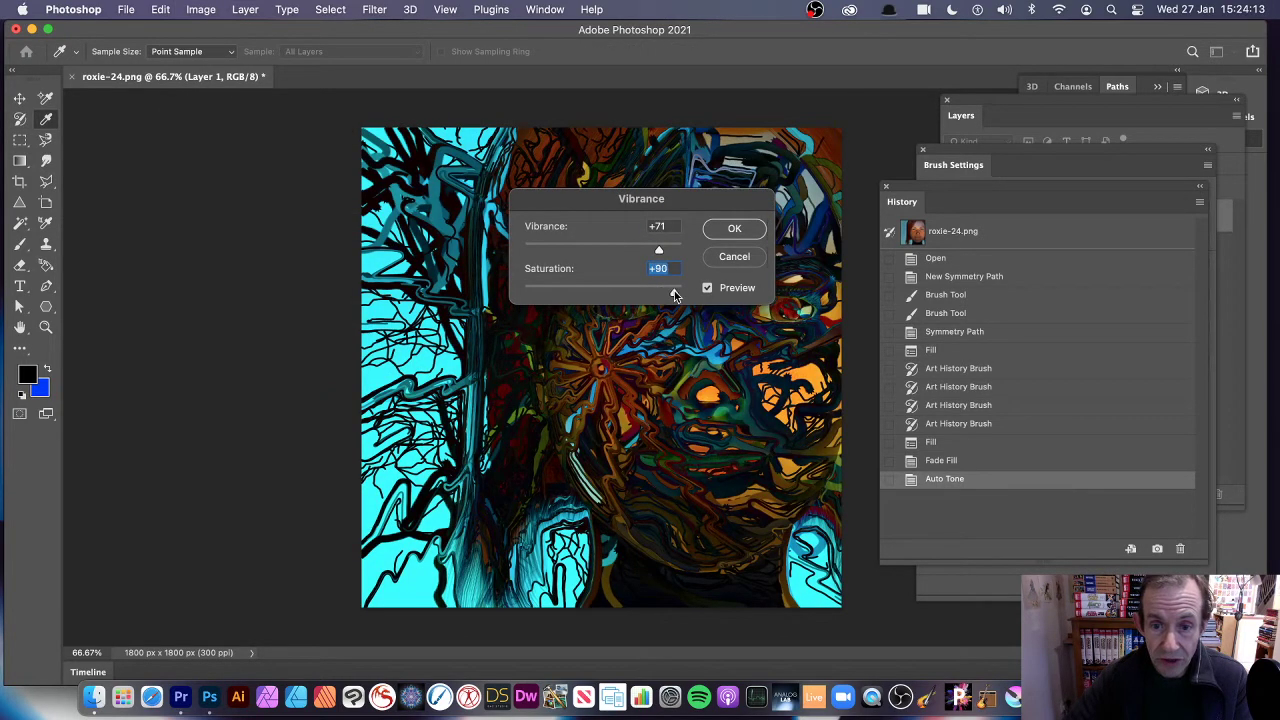
click(732, 232)
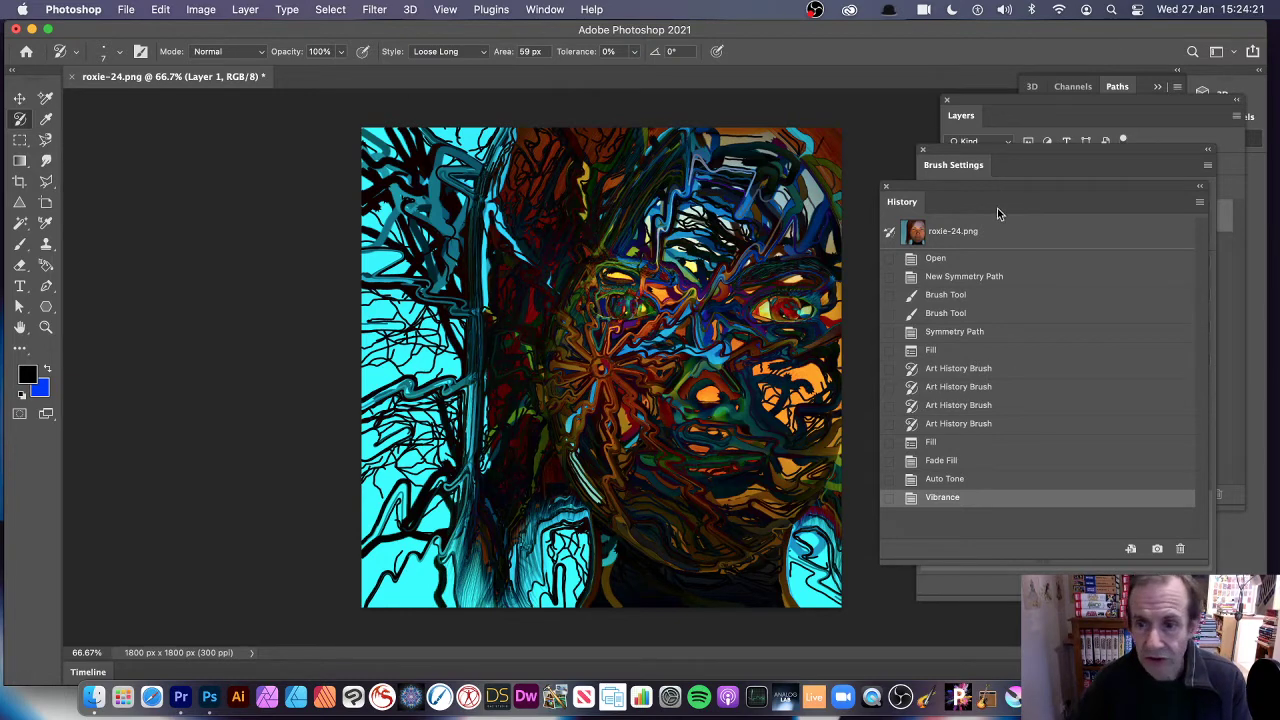
- Revert to the original roxie-24.png snapshot and pick the standard Brush Tool without symmetry
click(973, 236)
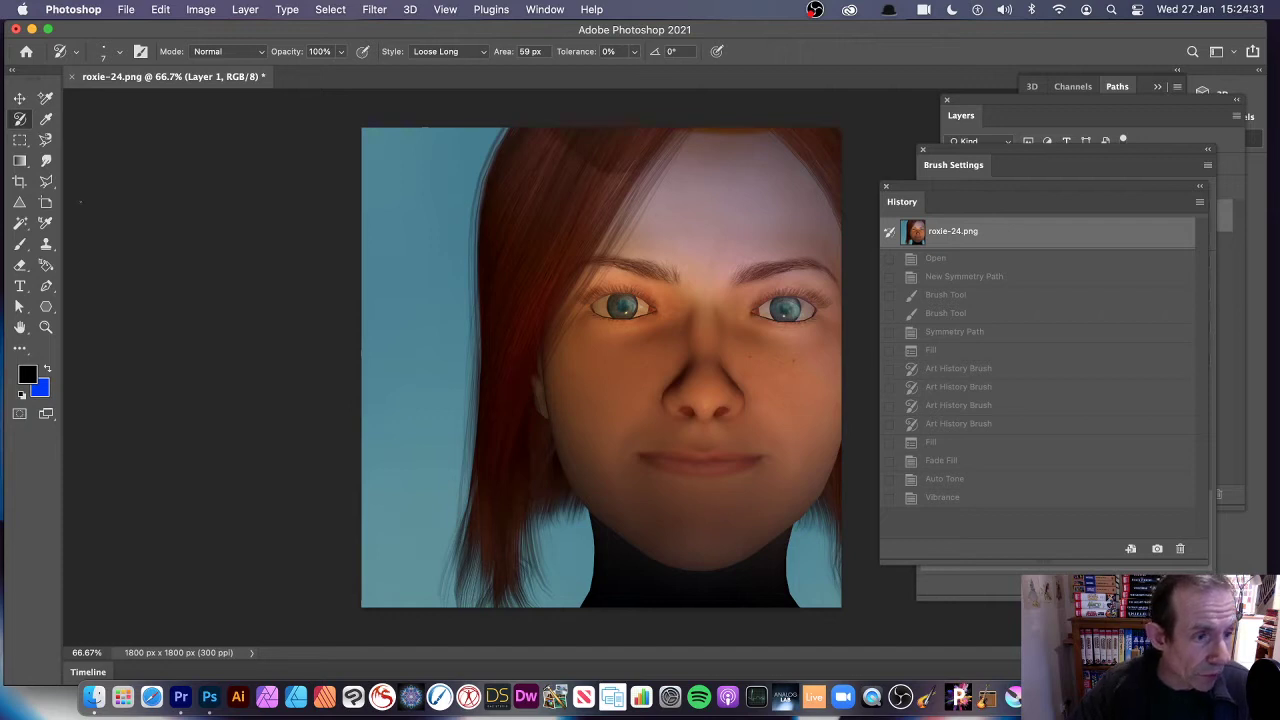
click(20, 246)
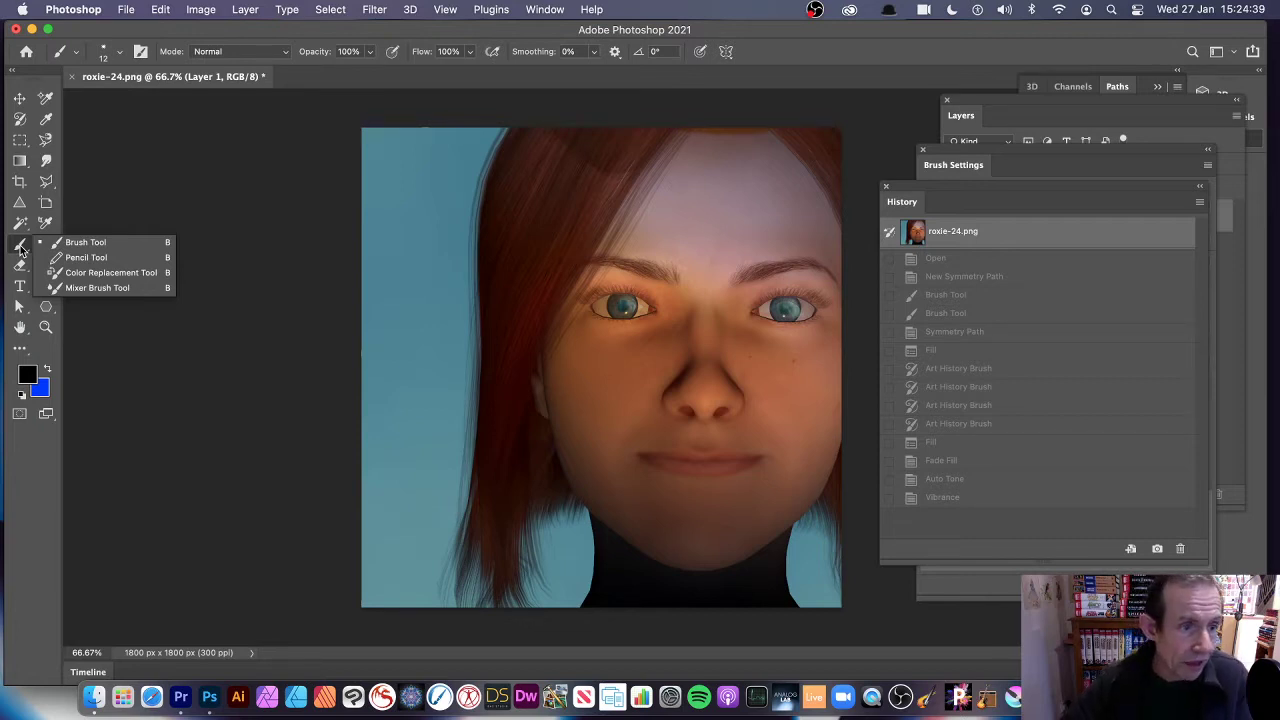
click(108, 245)
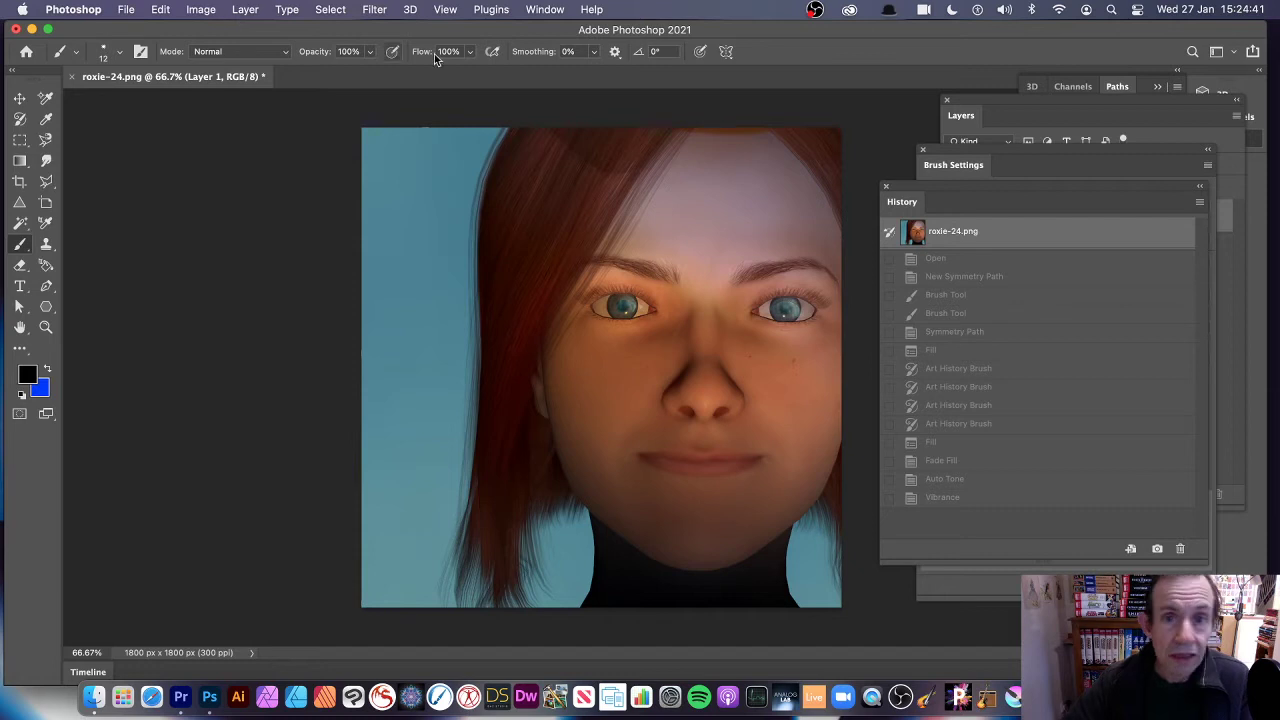
click(729, 53)
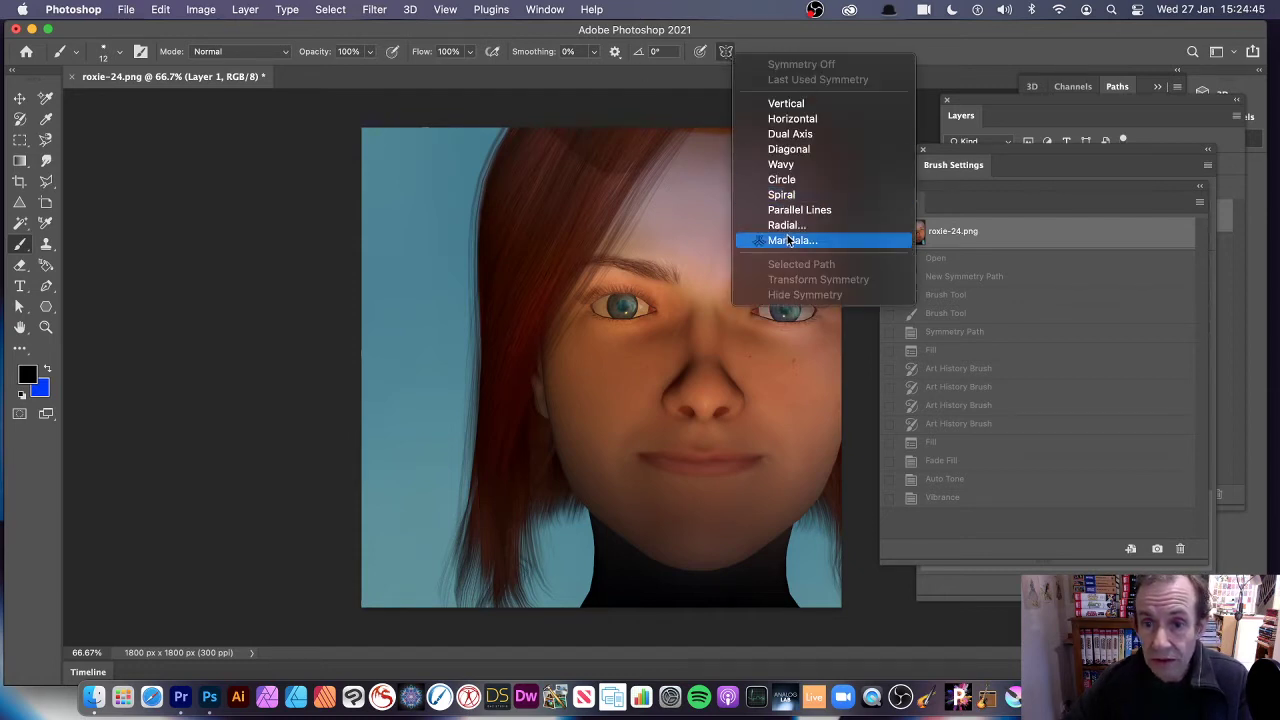
click(597, 82)
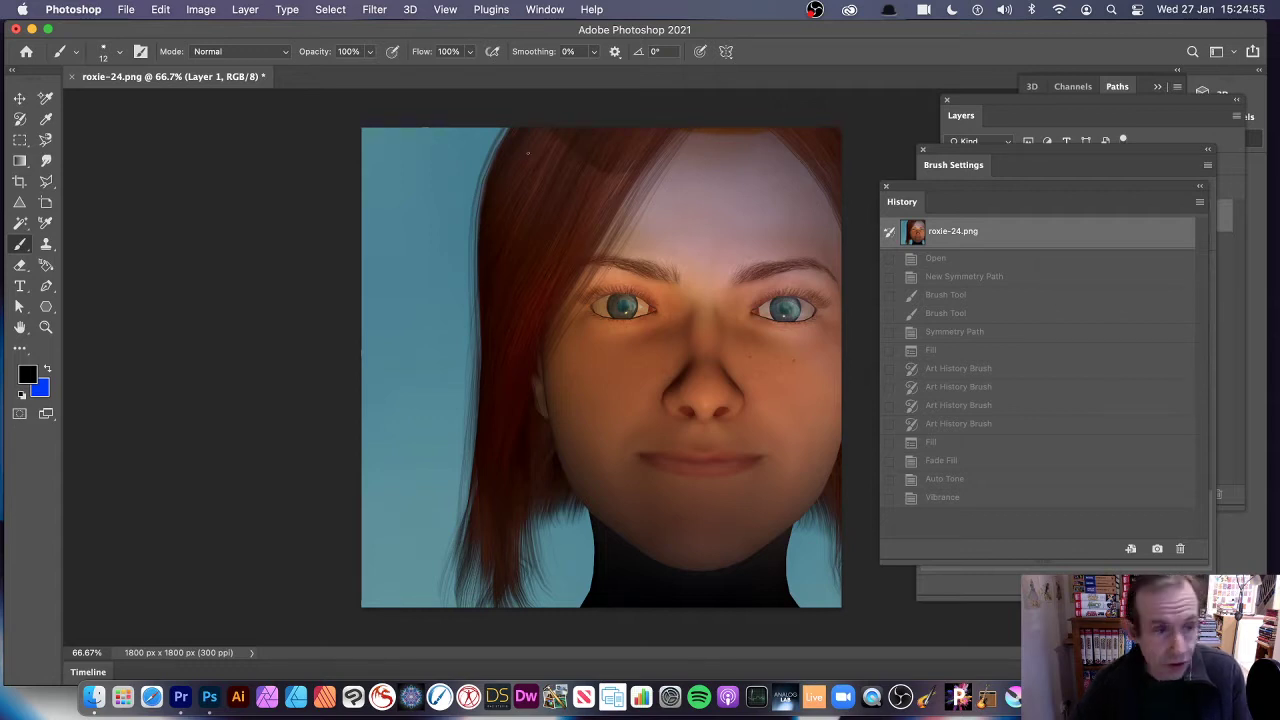
click(119, 51)
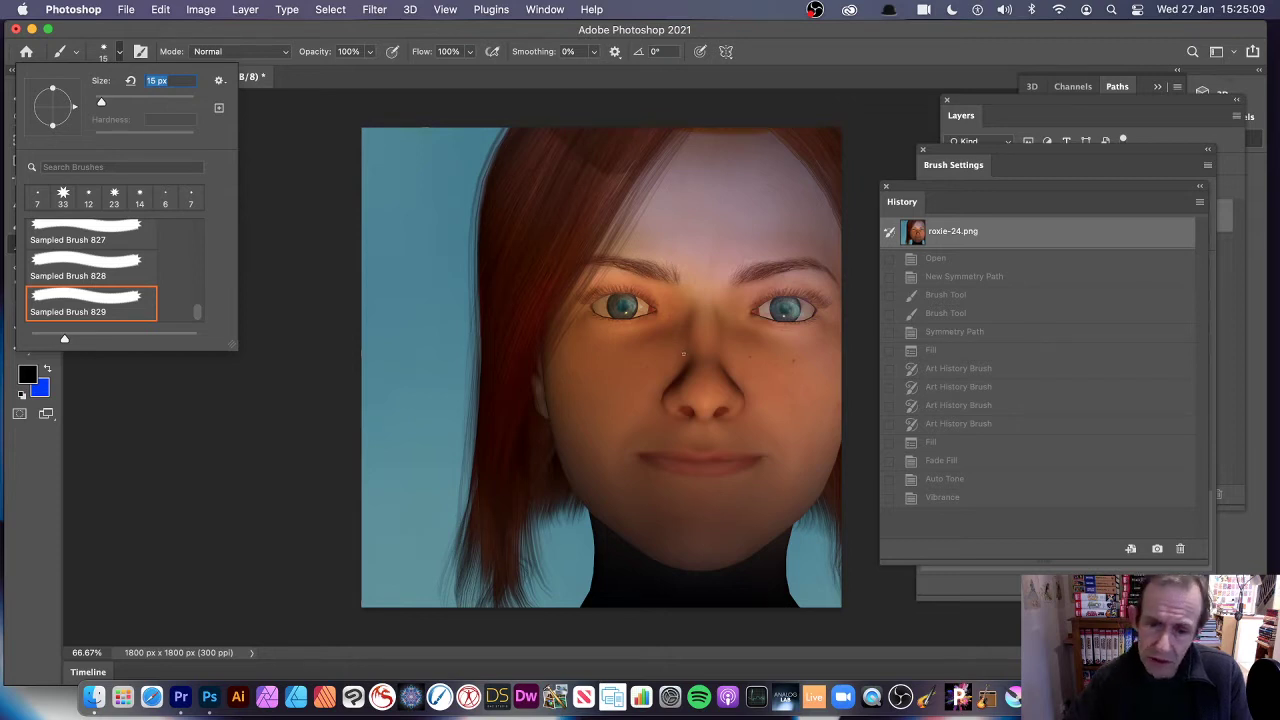
- Paint two black lines from the nose up into the hair
key(Return)
drag(682, 352, 403, 128)
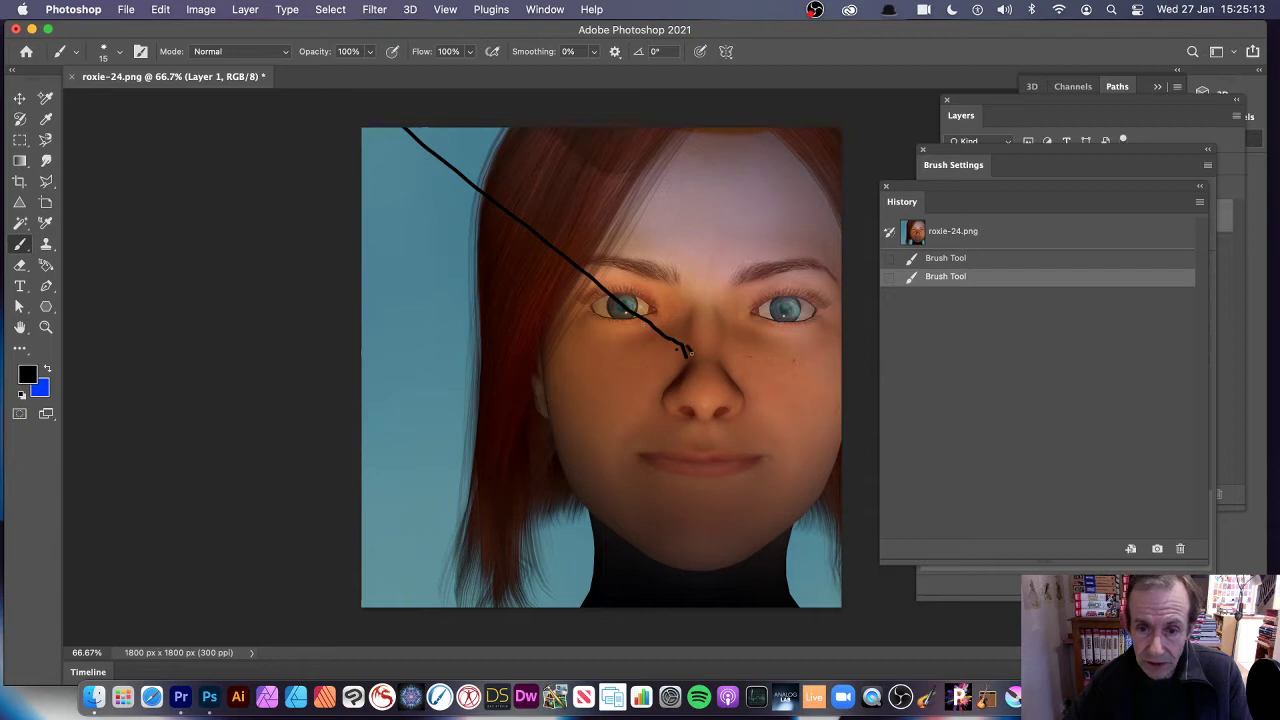
mouse_move(688, 351)
mouse_down()
mouse_move(543, 129)
mouse_move(682, 318)
mouse_move(633, 128)
mouse_up()
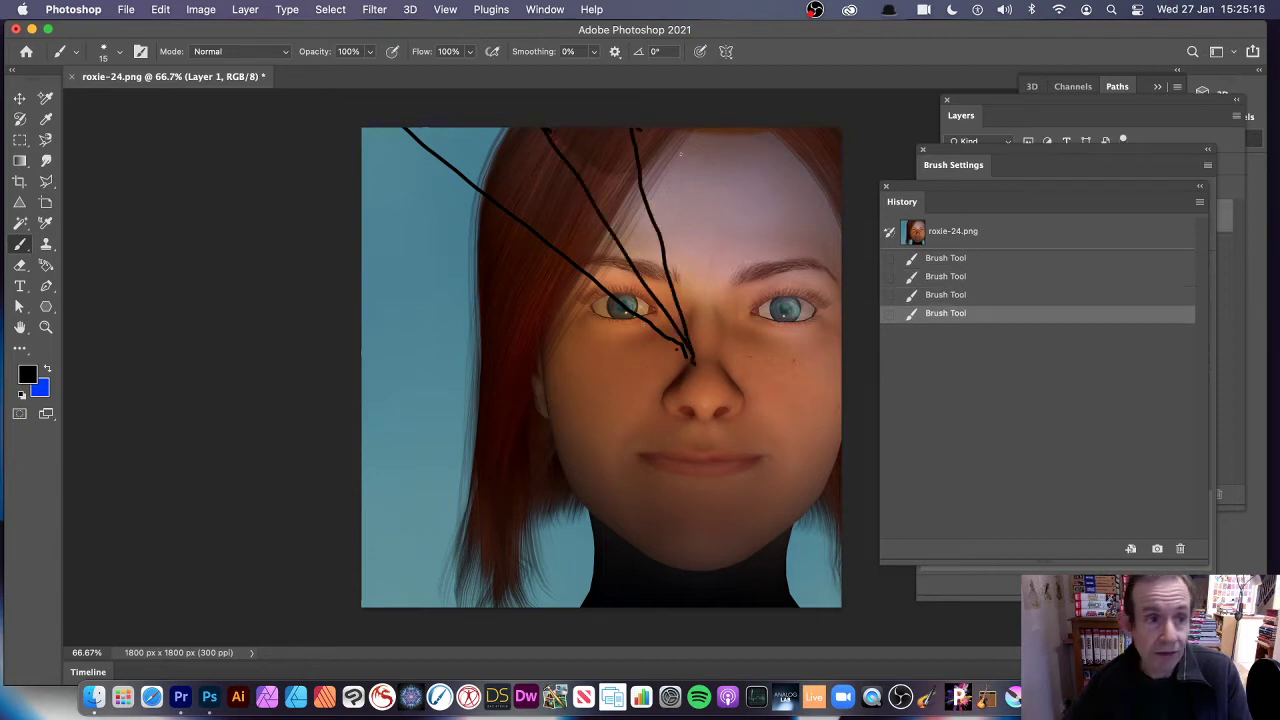
- Enlarge the brush to 30 px and paint lines from the nose to the top, right and bottom edges
click(117, 57)
drag(104, 99, 107, 99)
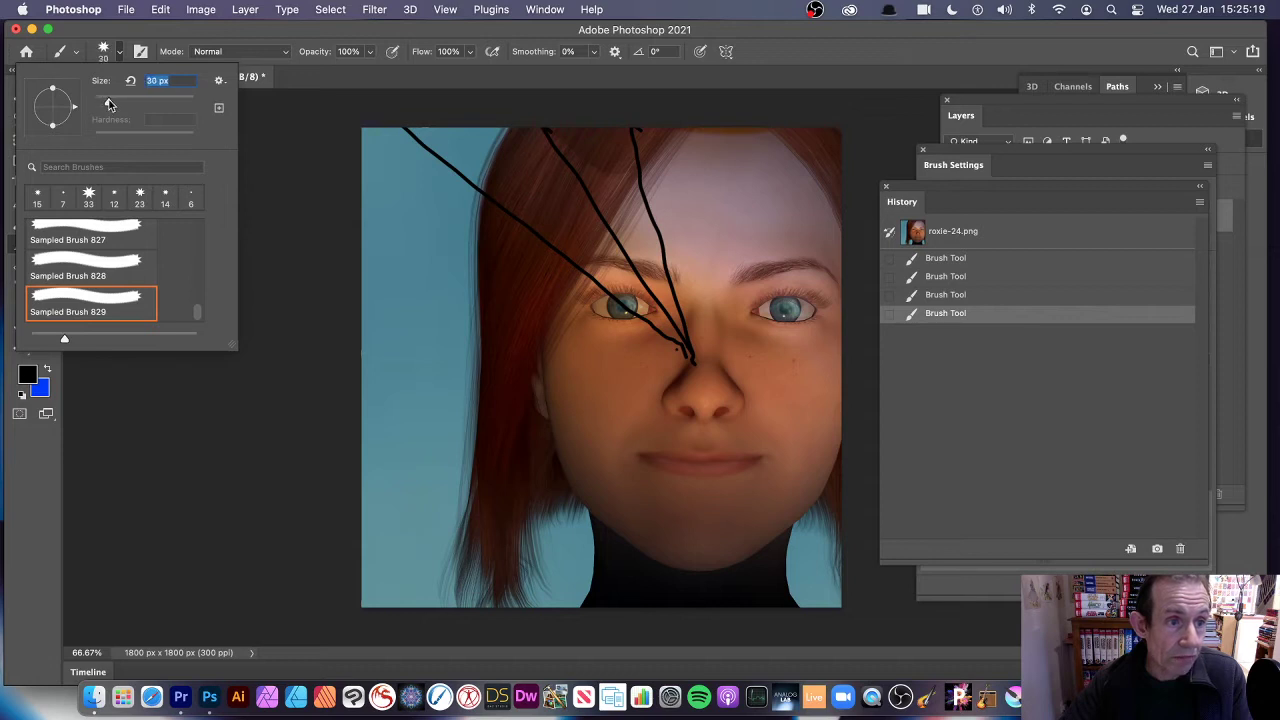
key(Return)
drag(690, 356, 706, 128)
drag(690, 345, 810, 114)
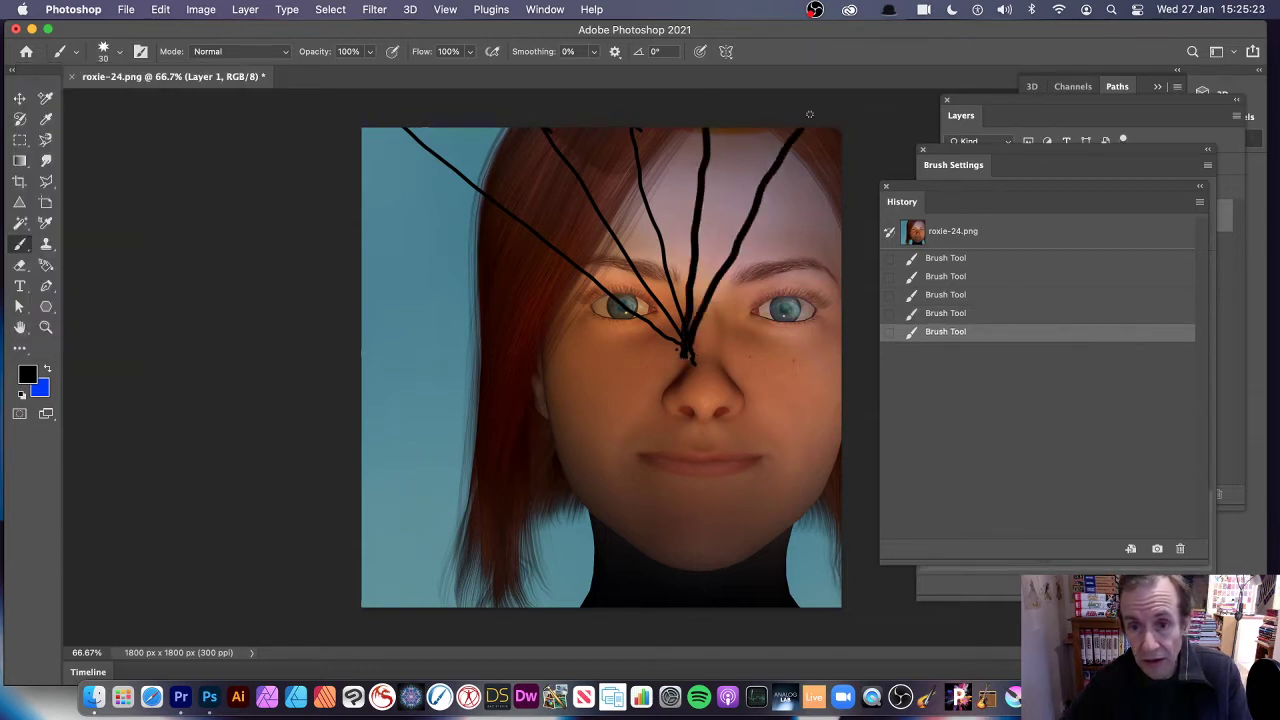
drag(690, 342, 840, 212)
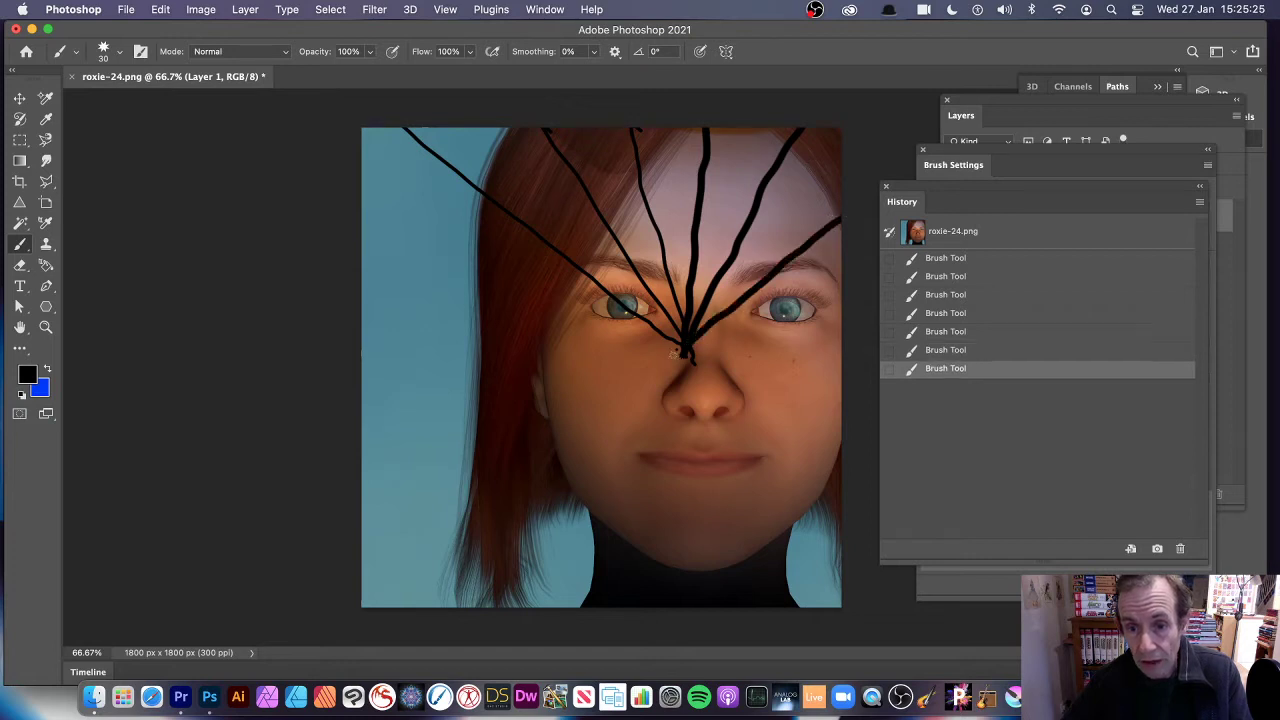
mouse_move(685, 340)
mouse_down()
mouse_move(772, 330)
mouse_move(840, 356)
mouse_up()
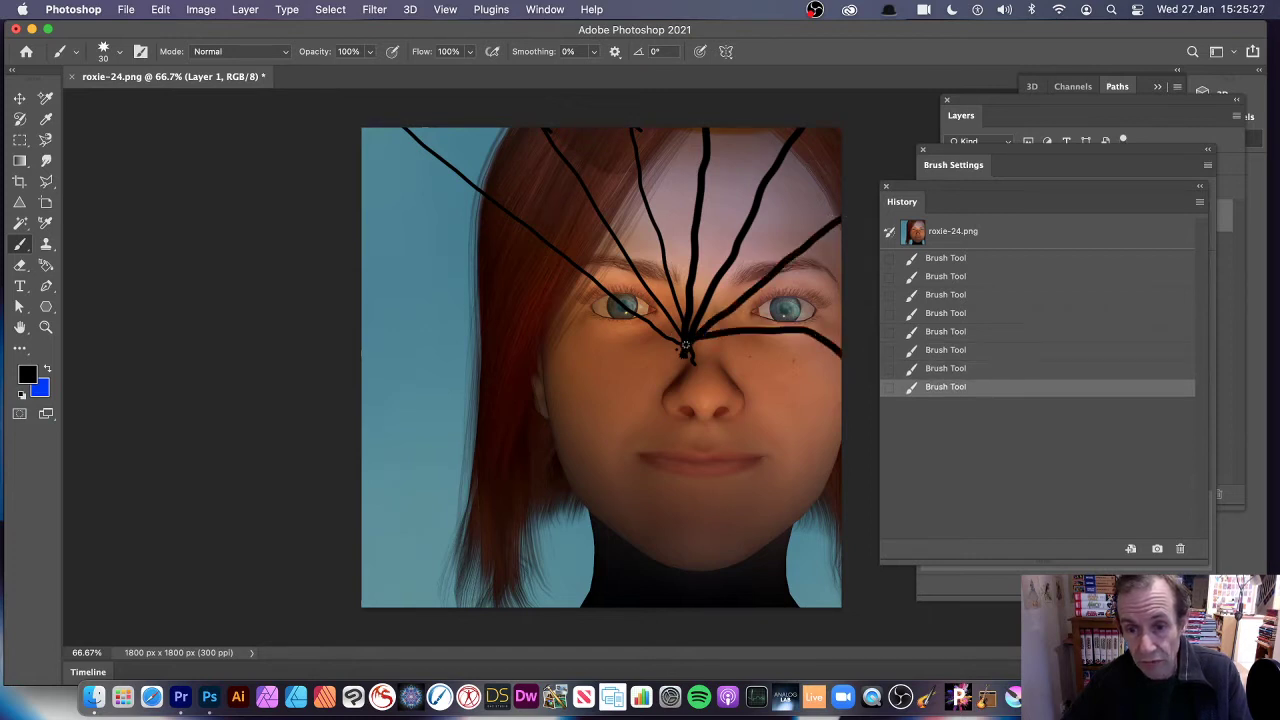
mouse_move(685, 345)
mouse_down()
mouse_move(770, 373)
mouse_move(805, 409)
mouse_move(857, 520)
mouse_up()
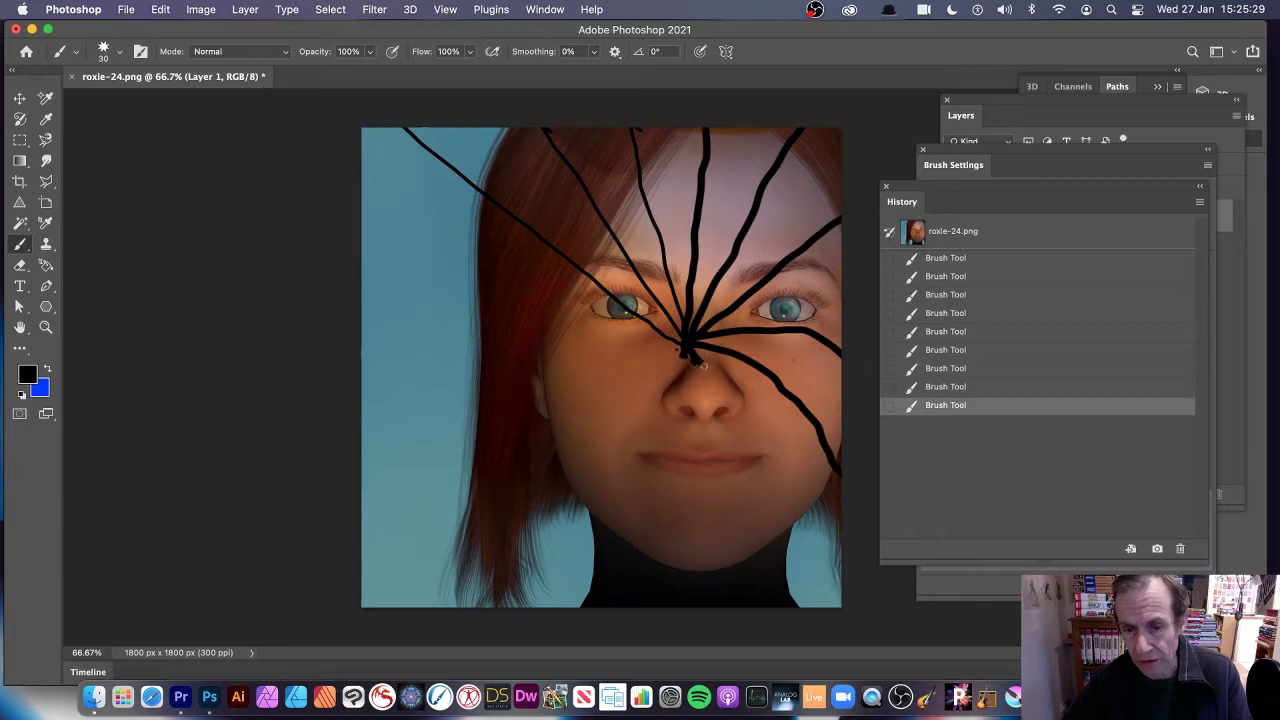
mouse_move(700, 362)
mouse_down()
mouse_move(748, 430)
mouse_move(768, 498)
mouse_move(802, 527)
mouse_move(846, 615)
mouse_up()
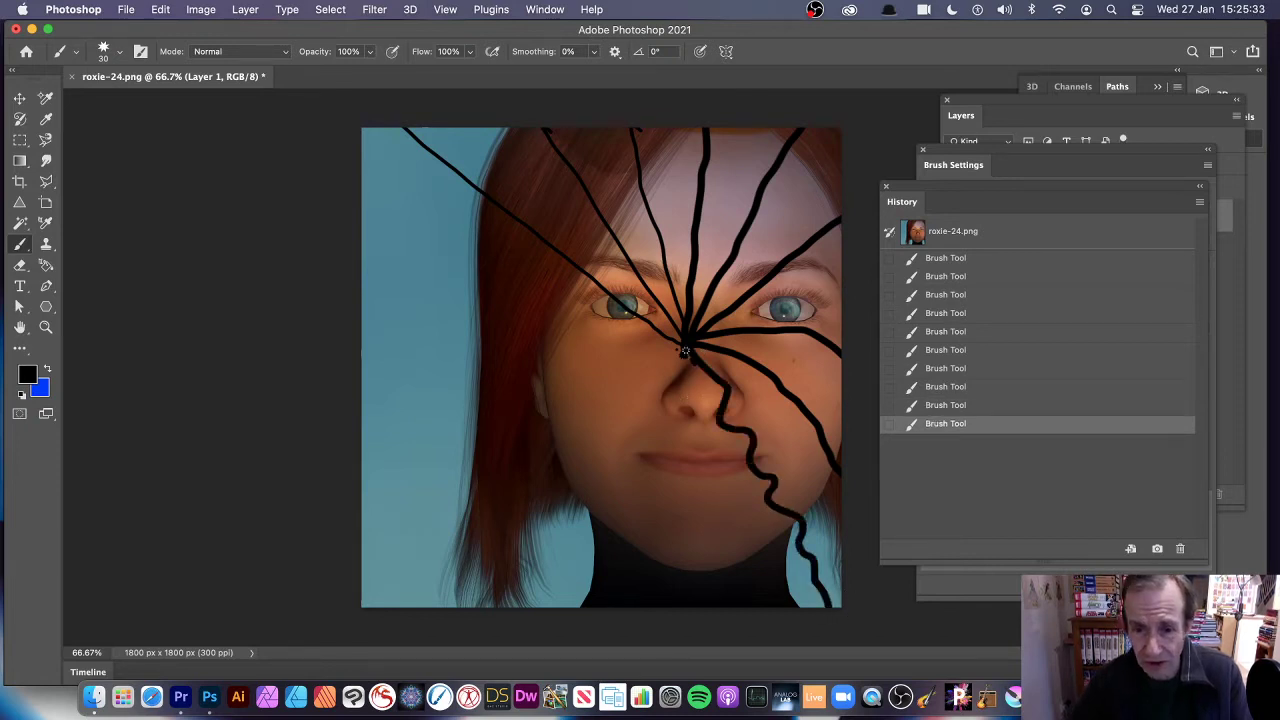
- Paint more lines from the nose down toward the chin and out to the left edge
mouse_move(685, 350)
mouse_down()
mouse_move(683, 413)
mouse_move(720, 468)
mouse_move(737, 582)
mouse_up()
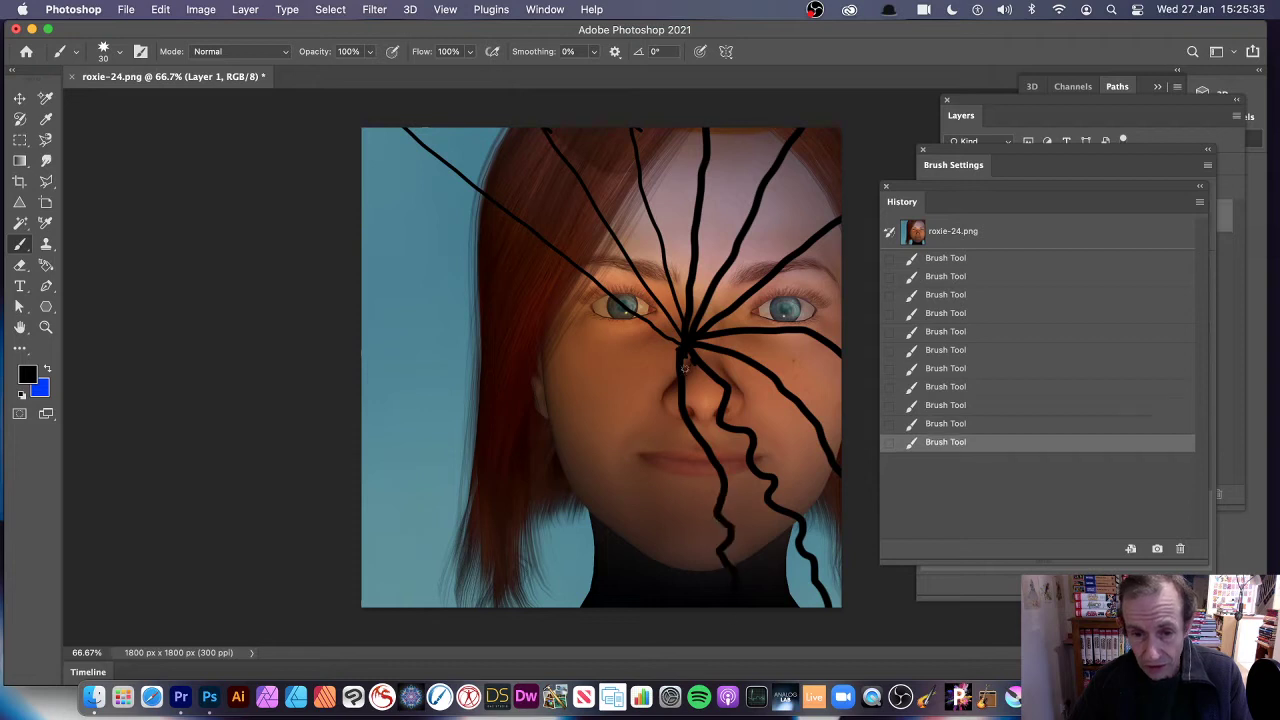
mouse_move(675, 362)
mouse_down()
mouse_move(658, 472)
mouse_move(630, 538)
mouse_move(600, 545)
mouse_up()
mouse_move(686, 343)
mouse_down()
mouse_move(593, 449)
mouse_move(549, 529)
mouse_move(477, 606)
mouse_up()
mouse_move(682, 352)
mouse_down()
mouse_move(574, 381)
mouse_move(362, 489)
mouse_up()
drag(660, 338, 362, 265)
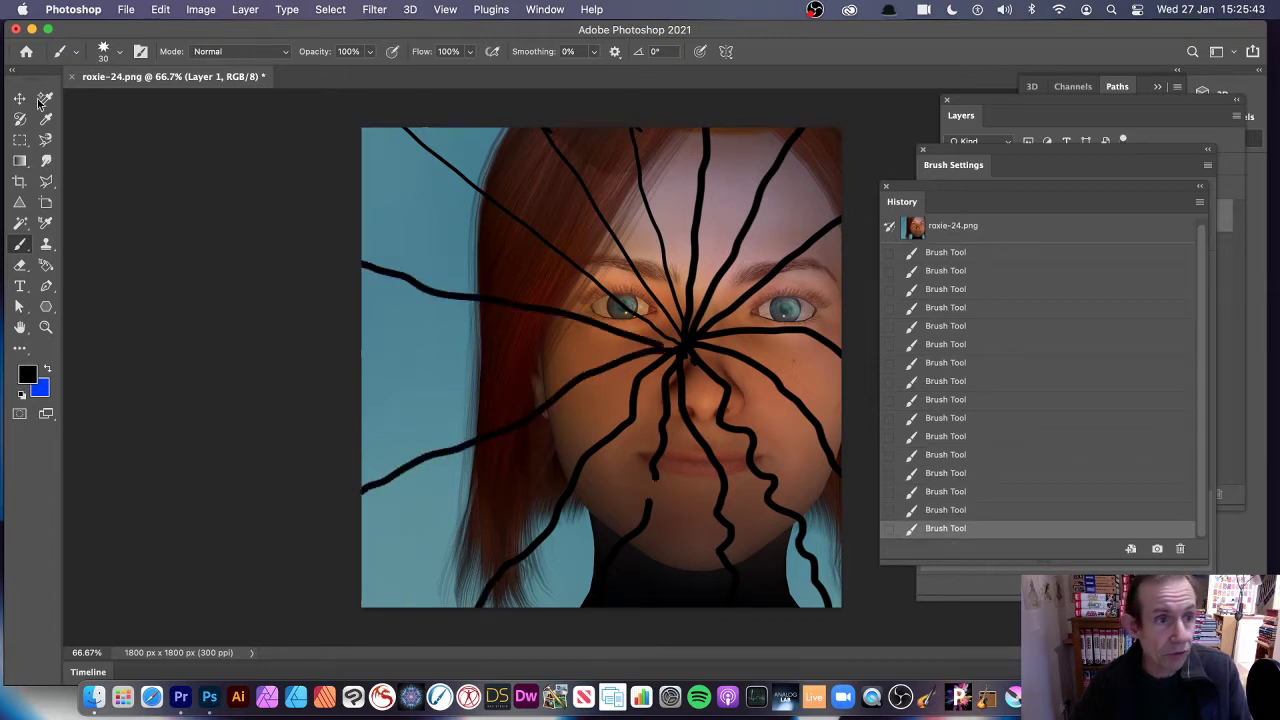
click(121, 51)
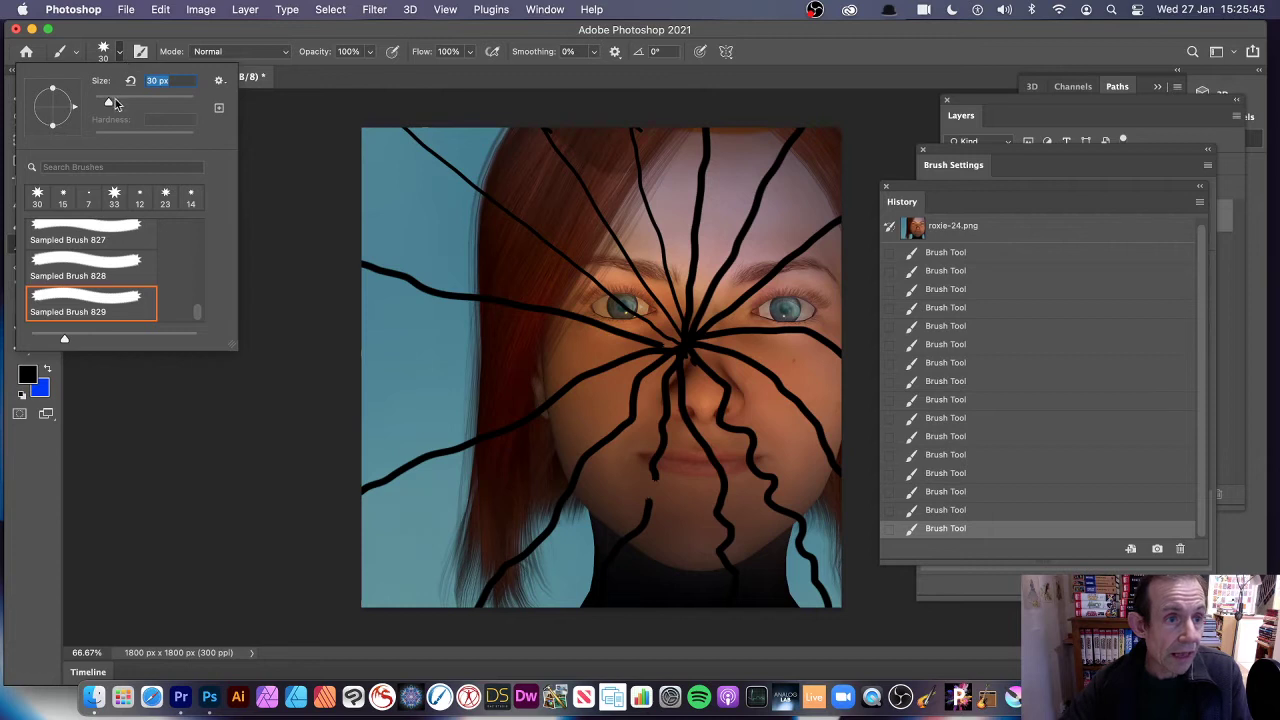
- Shrink the brush and paint a thin line from the face centre up-left
drag(115, 99, 102, 103)
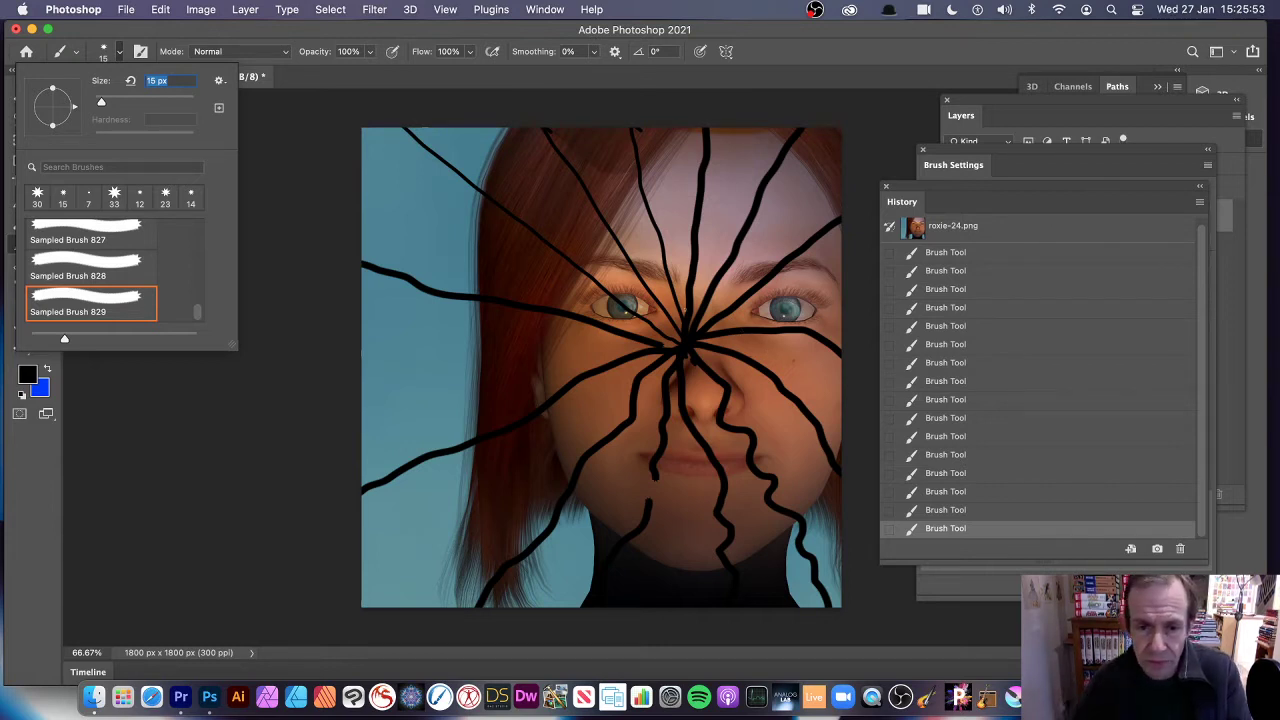
key(Return)
drag(666, 352, 414, 193)
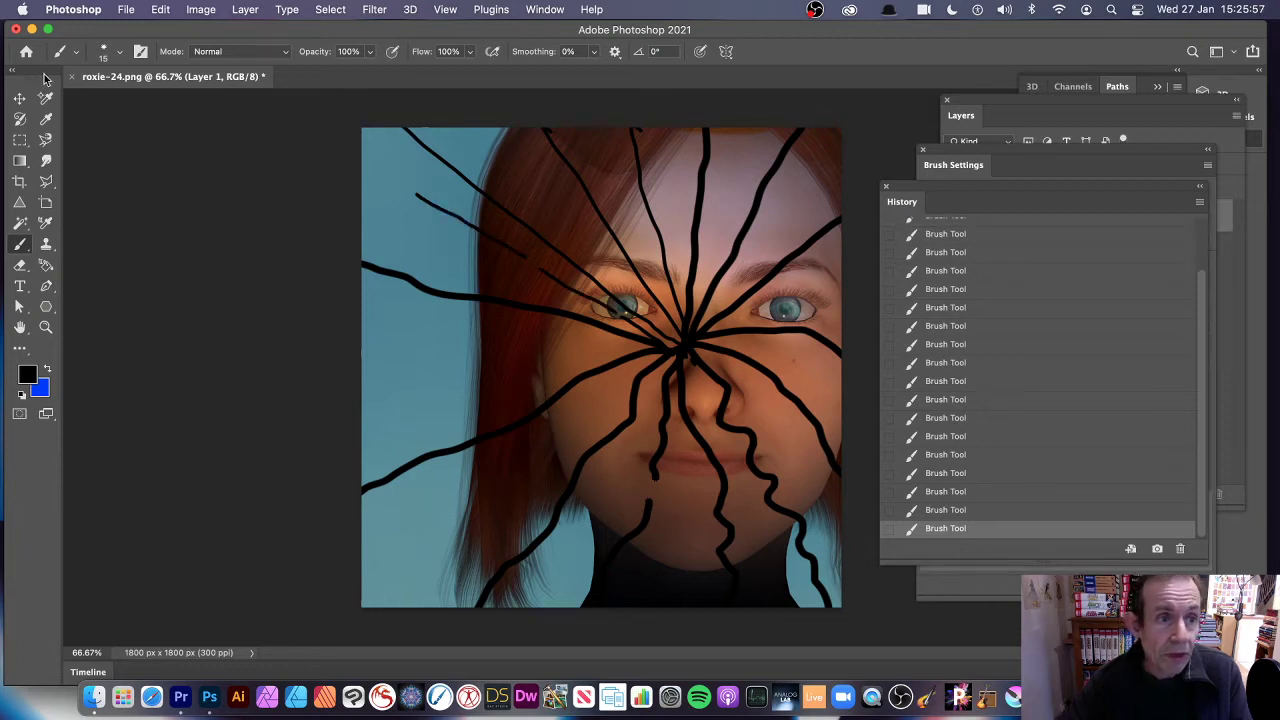
- Shrink the brush to 9 px and paint a line to the top edge, a circle and forehead strokes
click(118, 52)
drag(101, 103, 99, 104)
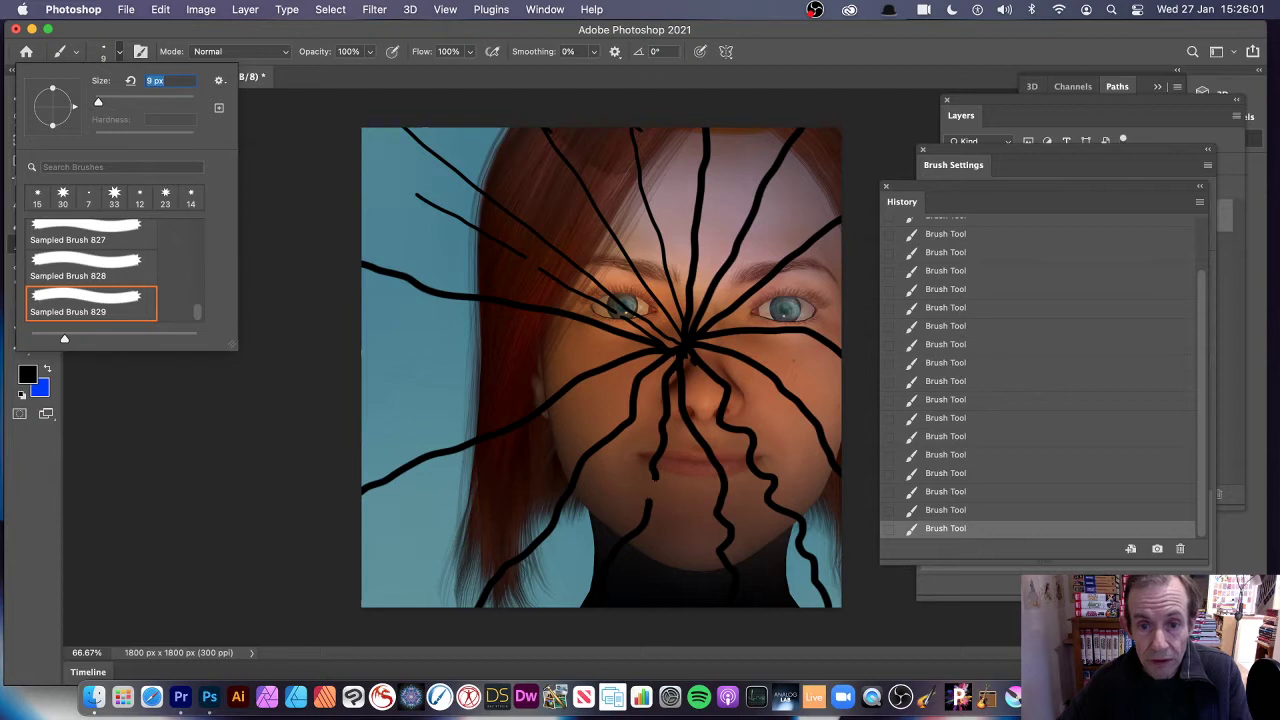
key(Return)
drag(668, 335, 590, 128)
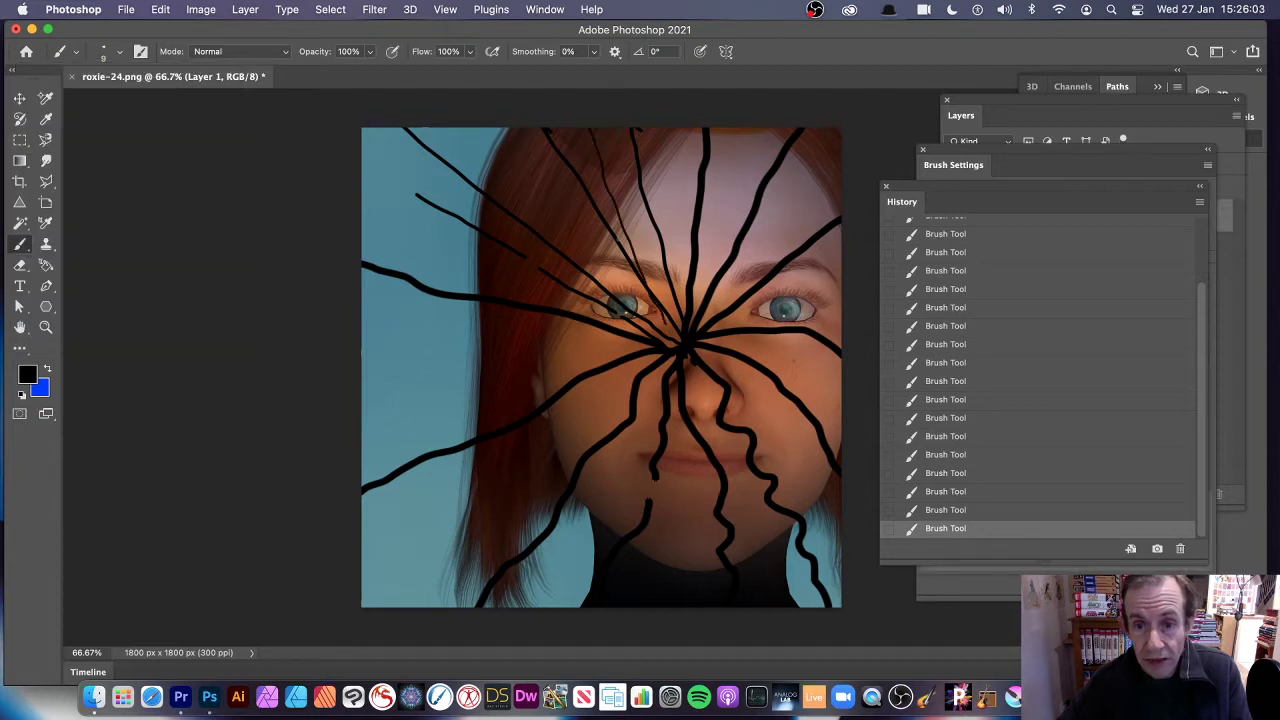
mouse_move(590, 230)
mouse_down()
mouse_move(692, 236)
mouse_move(760, 364)
mouse_move(592, 400)
mouse_move(565, 292)
mouse_move(682, 292)
mouse_up()
drag(630, 348, 618, 350)
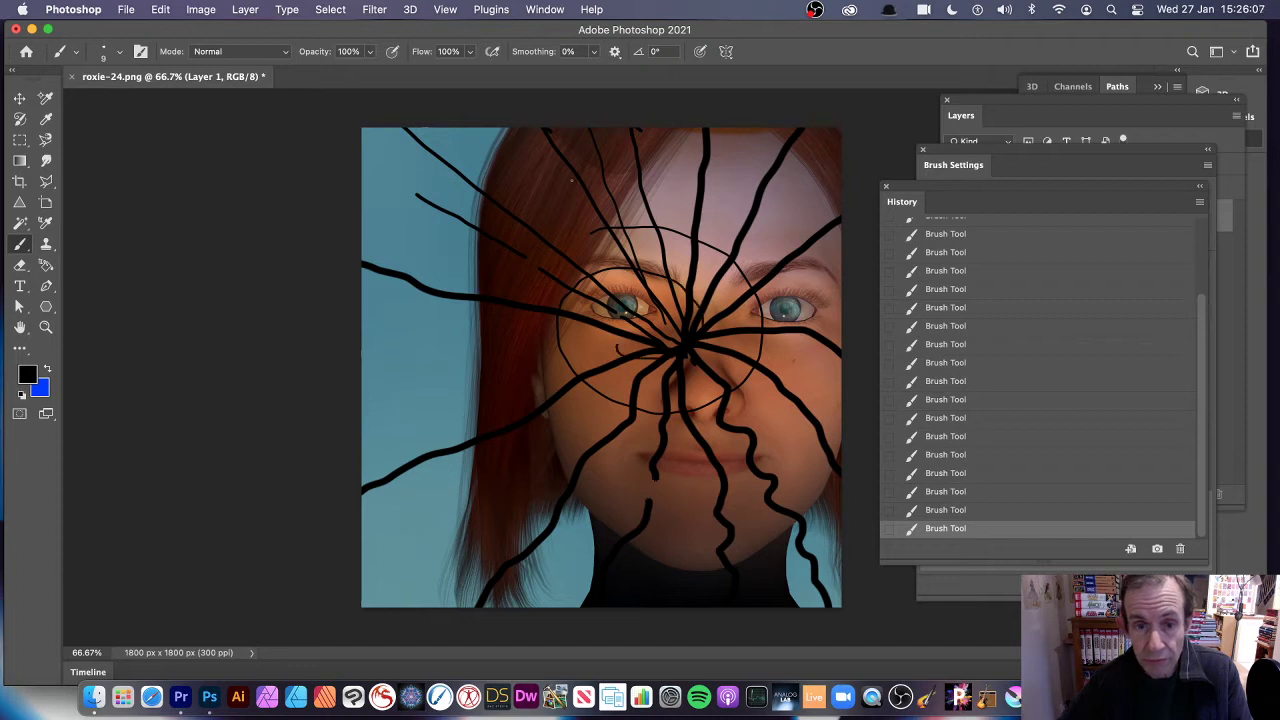
mouse_move(560, 178)
mouse_down()
mouse_move(666, 182)
mouse_move(800, 296)
mouse_up()
- Draw thin curves under the lips, near the top of the face and down the left hair
drag(740, 455, 558, 458)
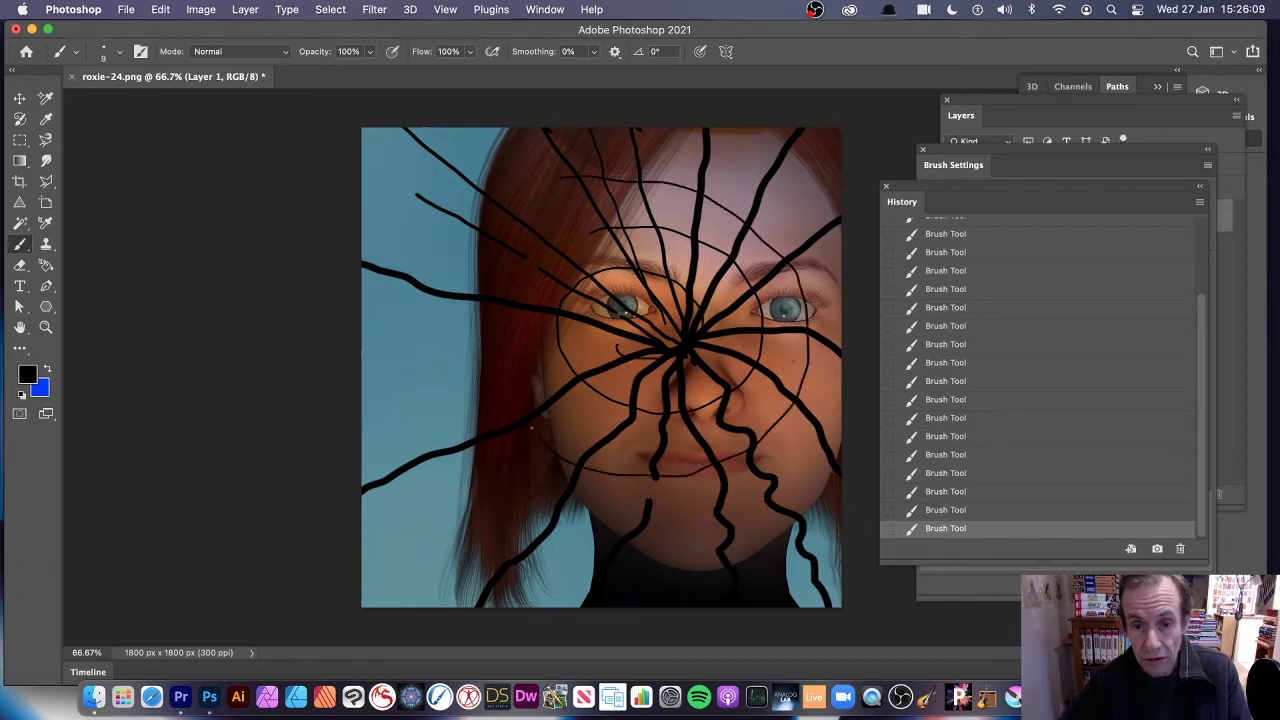
drag(513, 240, 560, 205)
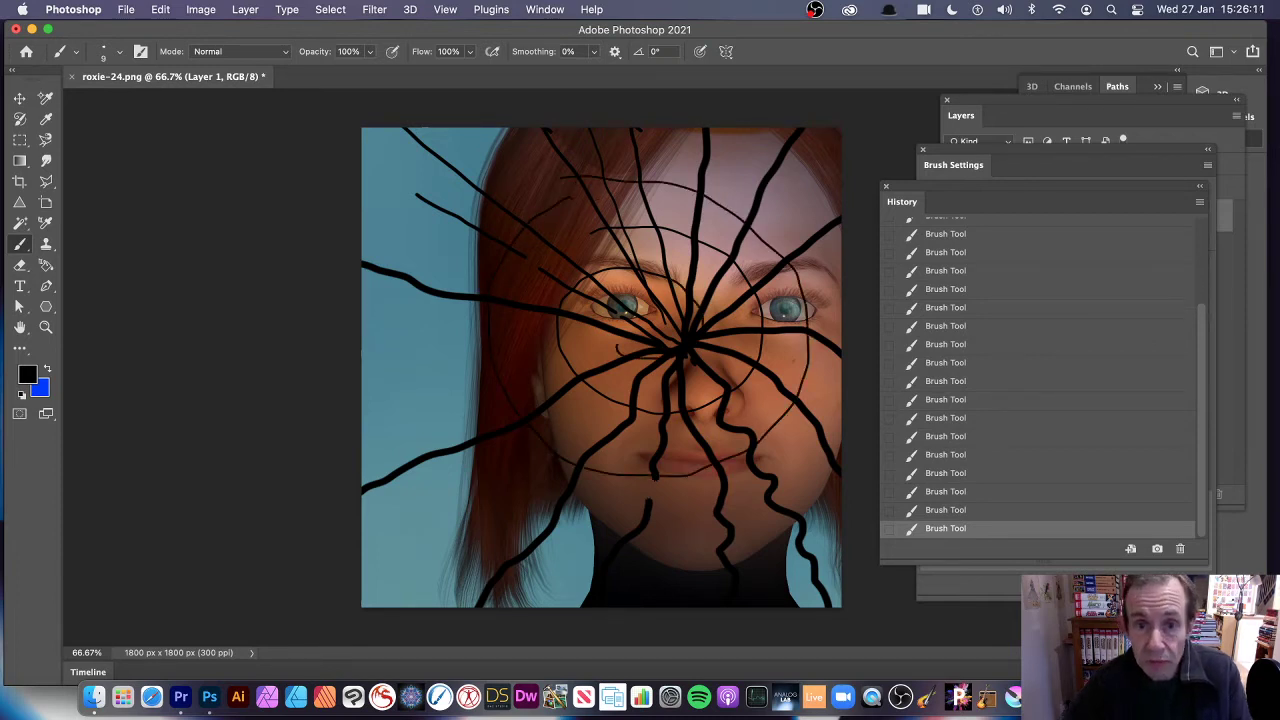
drag(713, 148, 764, 174)
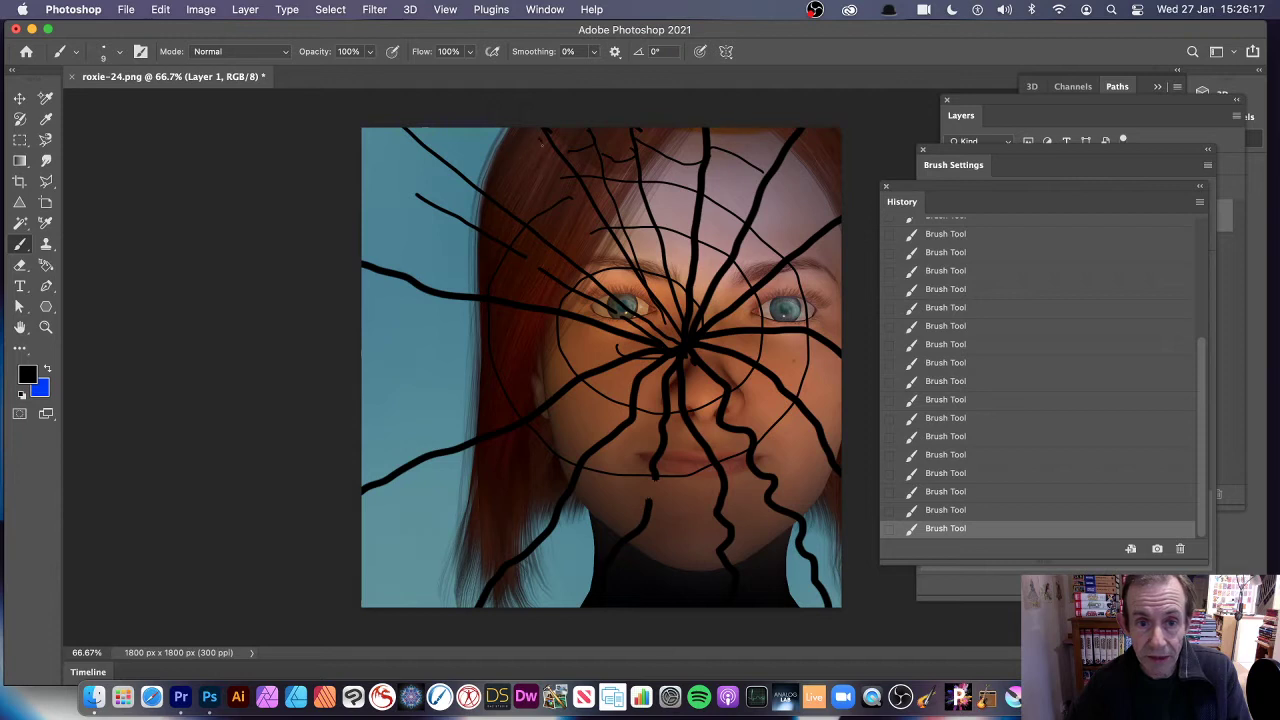
drag(542, 142, 468, 178)
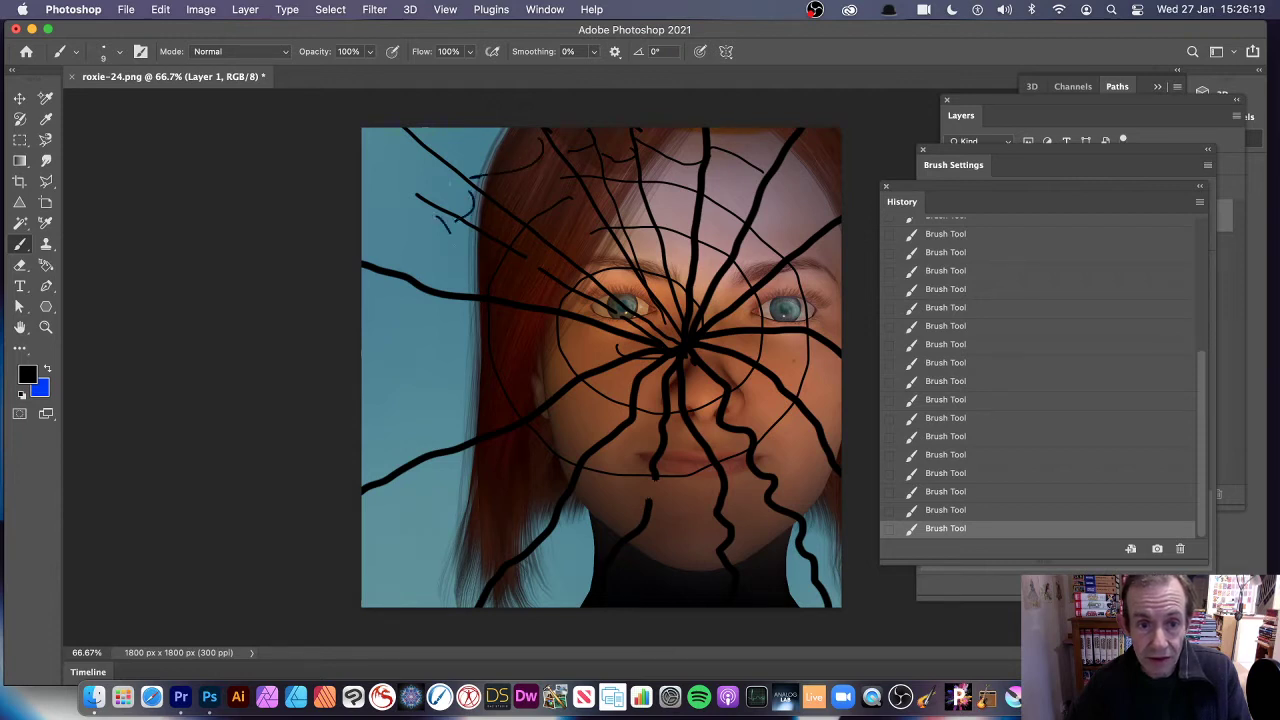
mouse_move(447, 234)
mouse_down()
mouse_move(416, 303)
mouse_move(441, 318)
mouse_move(417, 440)
mouse_move(464, 441)
mouse_up()
drag(536, 542, 594, 540)
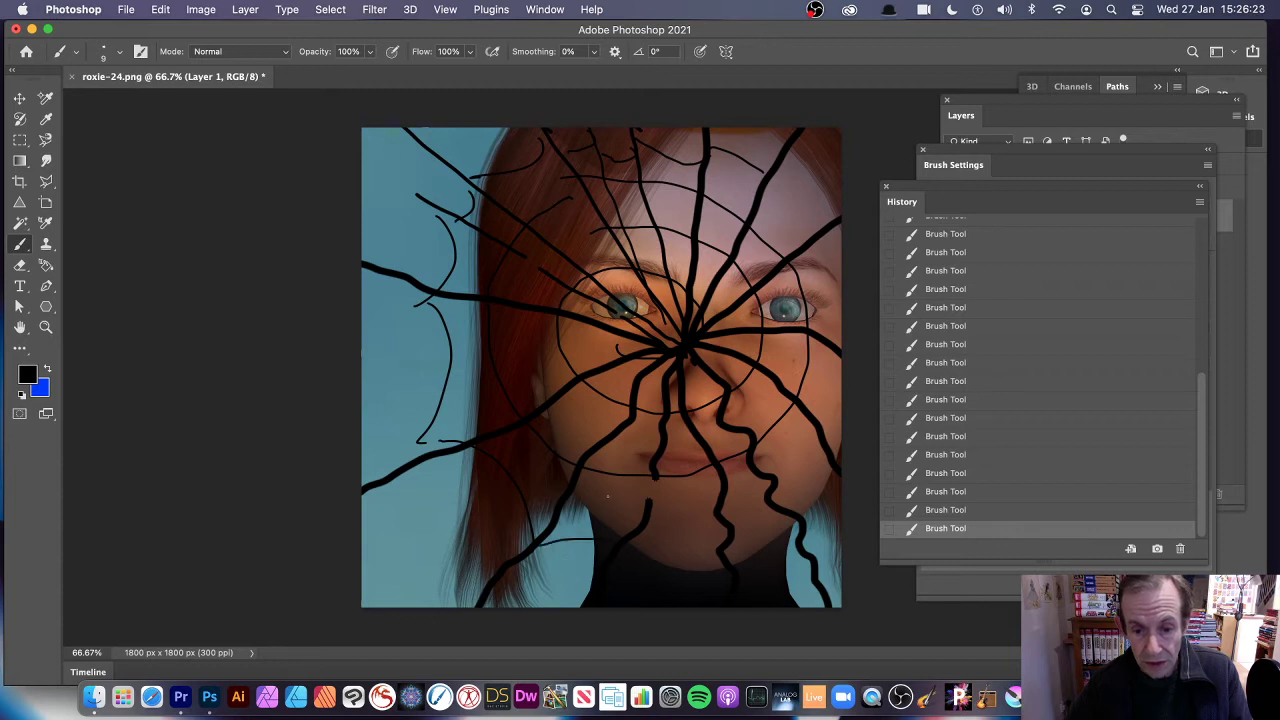
- Add small loops and curves on the cheeks and lips, and form the letter D
mouse_move(607, 495)
mouse_down()
mouse_move(596, 516)
mouse_move(598, 487)
mouse_up()
drag(630, 444, 627, 457)
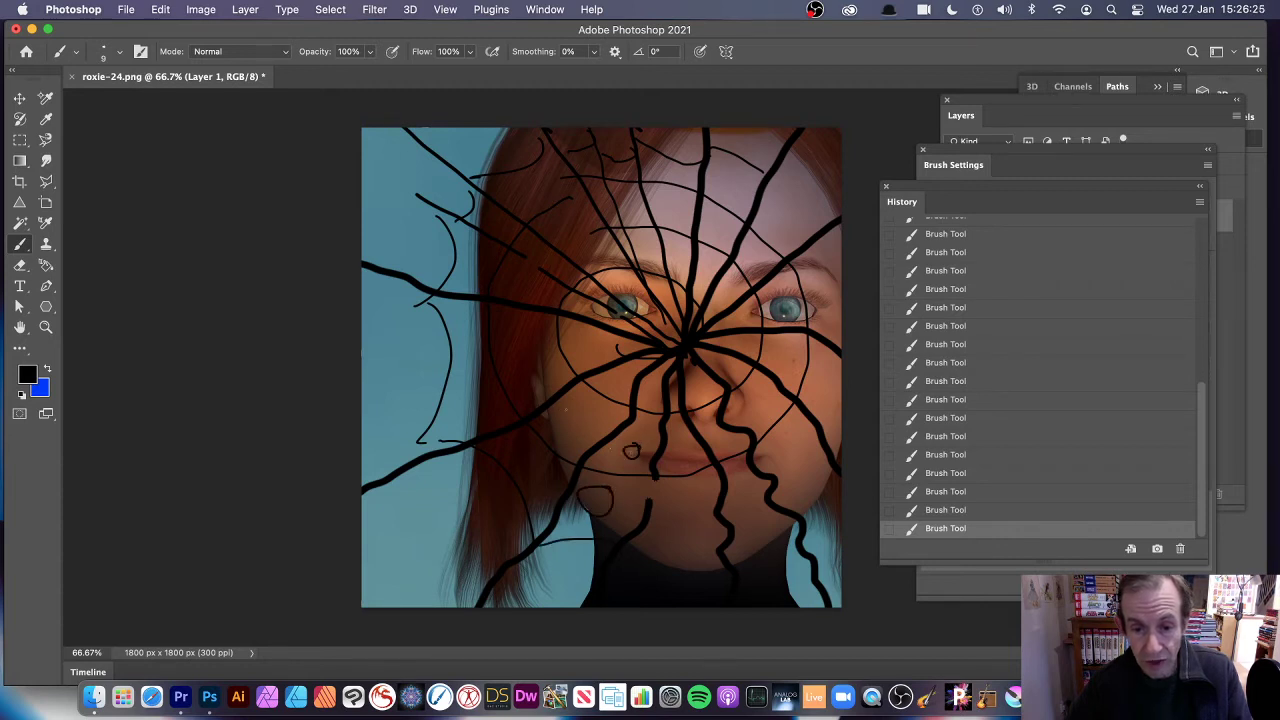
drag(553, 372, 536, 378)
drag(604, 340, 600, 352)
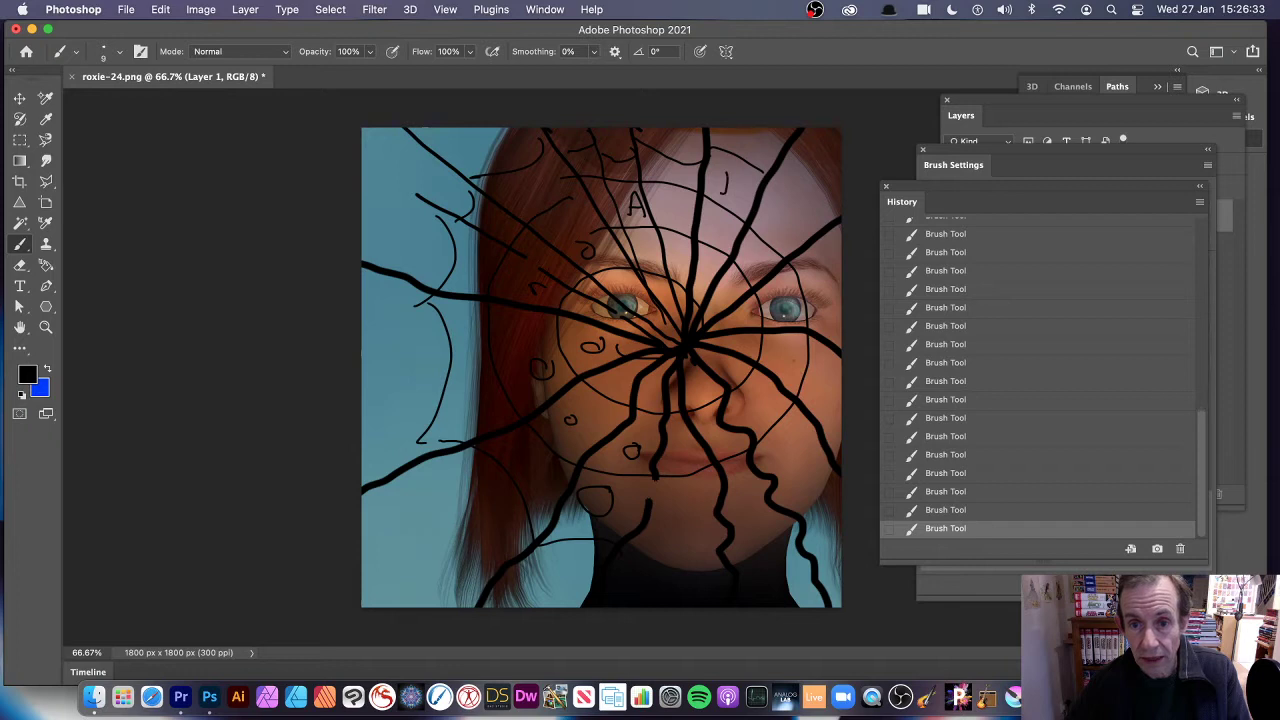
drag(788, 199, 786, 238)
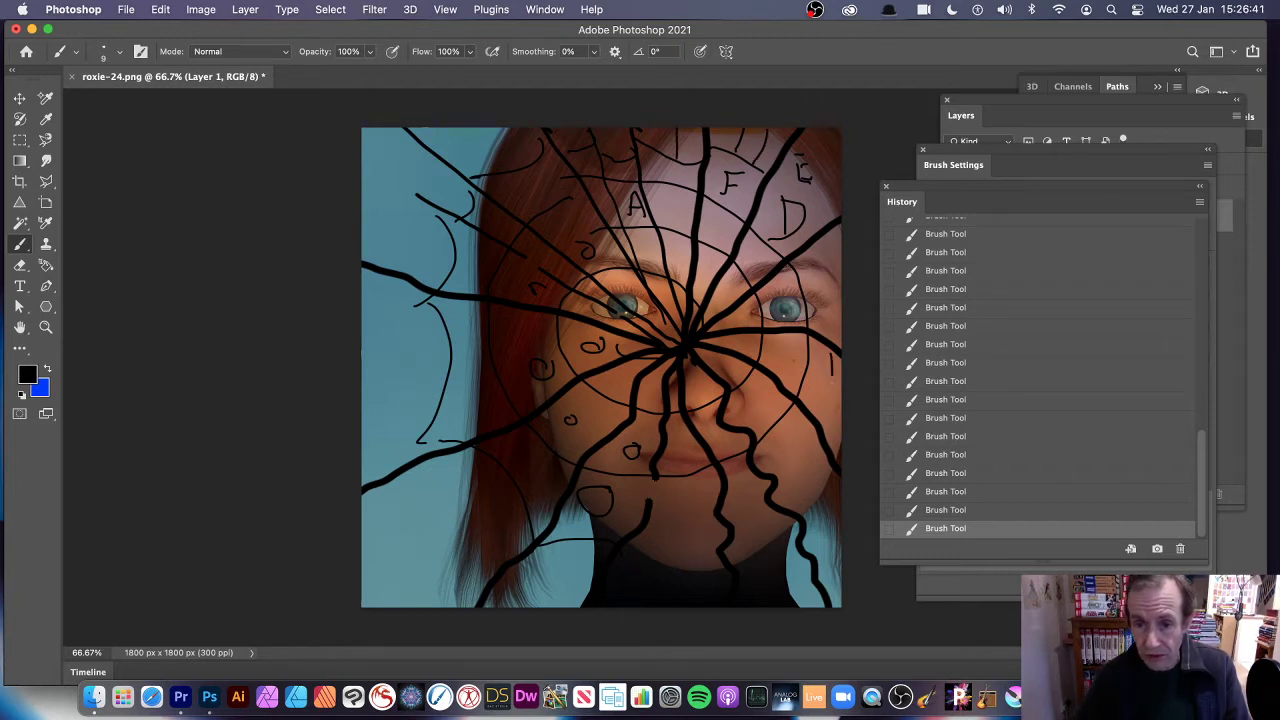
drag(818, 432, 812, 452)
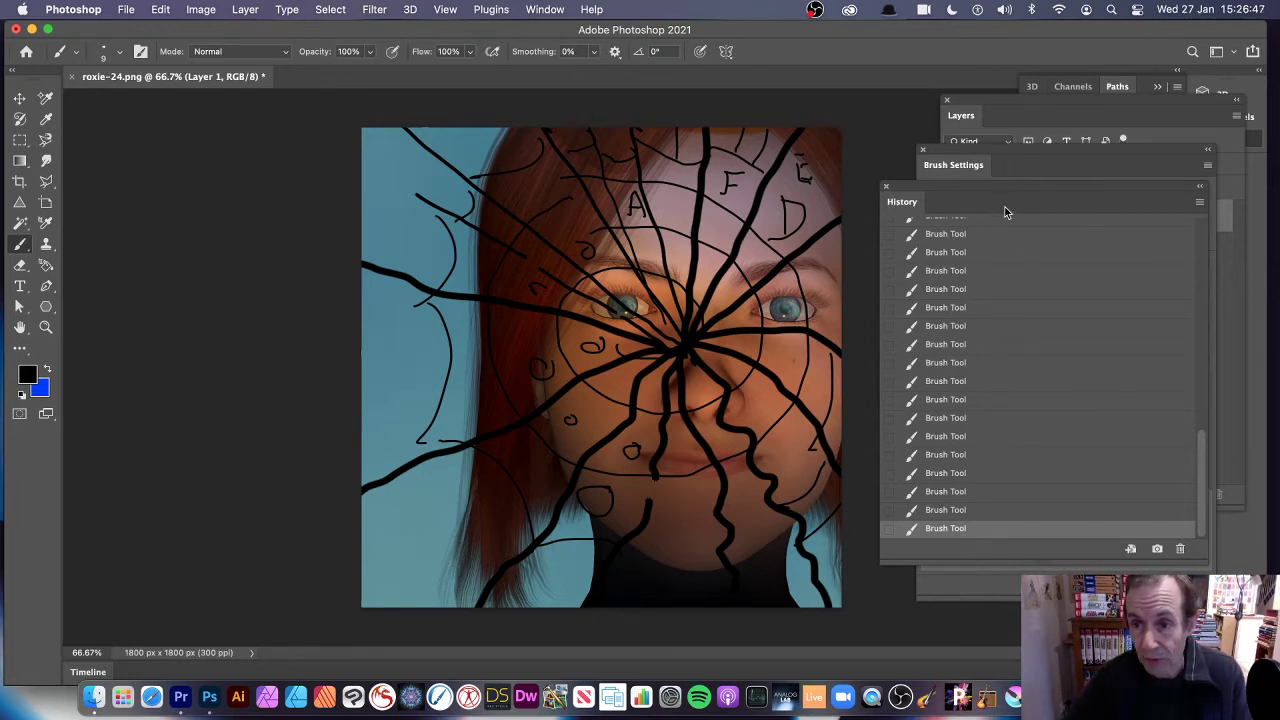
mouse_move(984, 180)
mouse_down()
mouse_move(899, 117)
mouse_move(855, 122)
mouse_up()
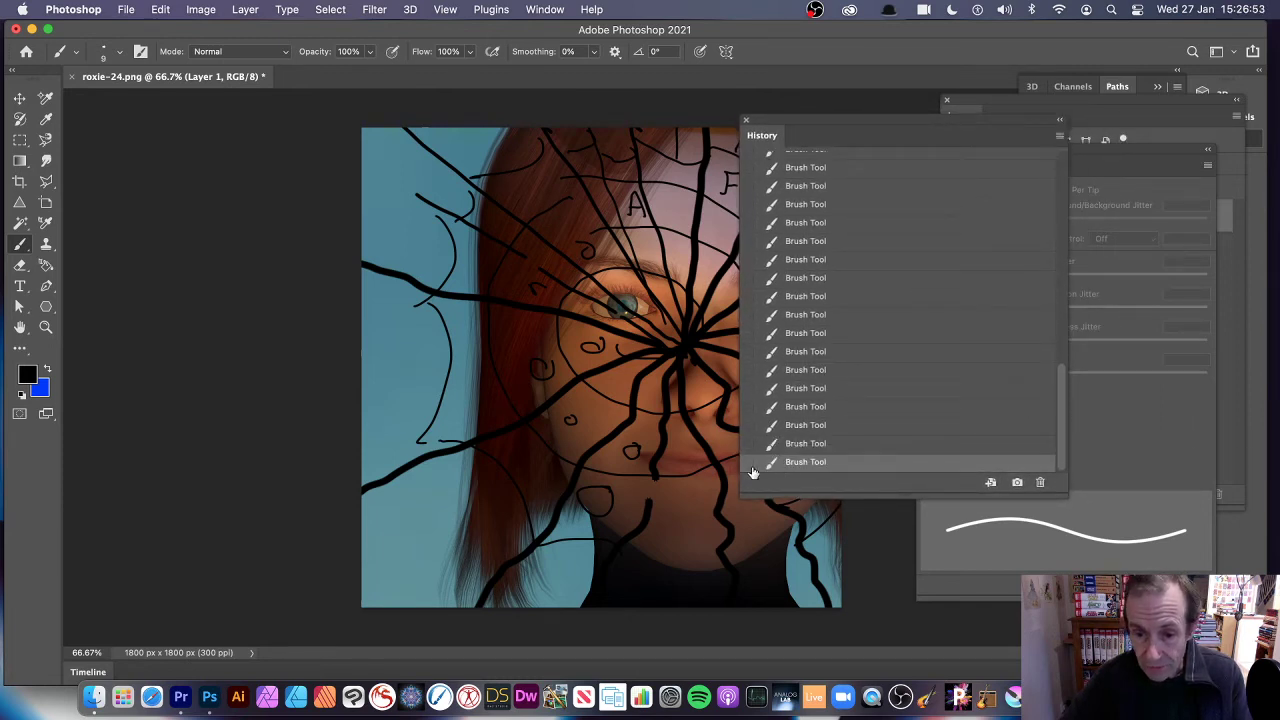
- Set the last brush state as history source and fill the canvas with the third colourful pattern
click(751, 464)
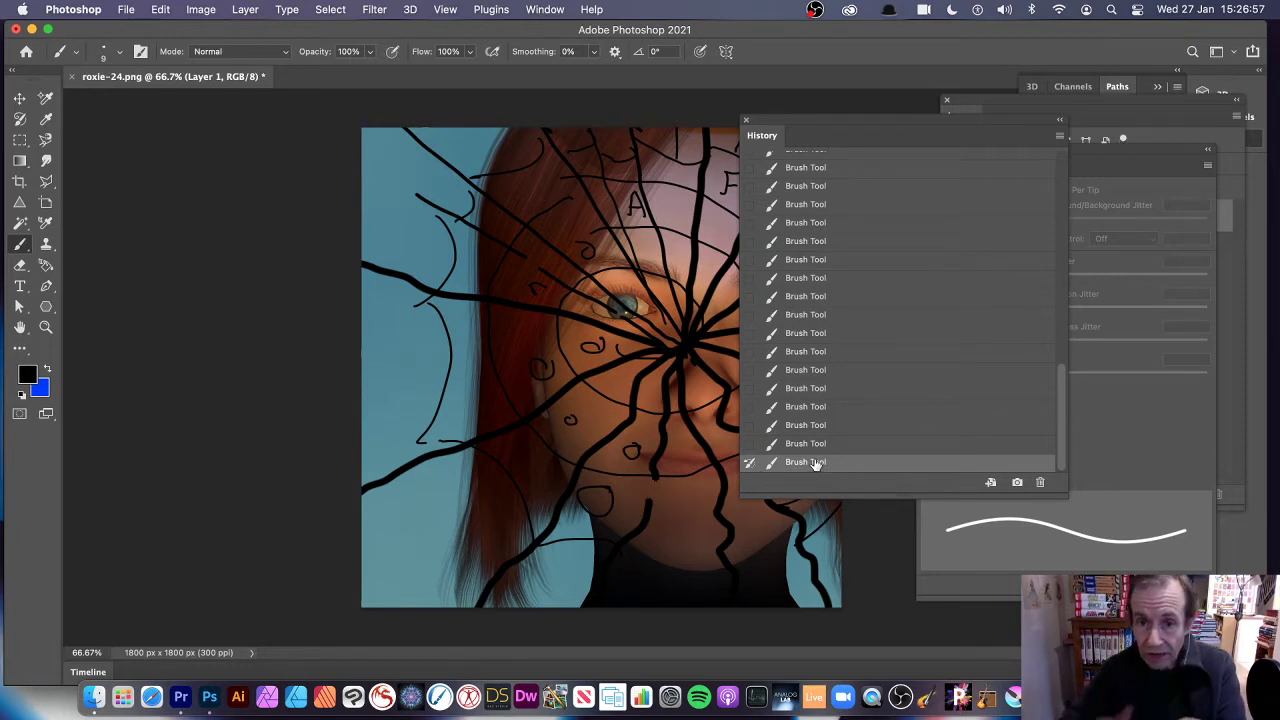
drag(829, 120, 904, 117)
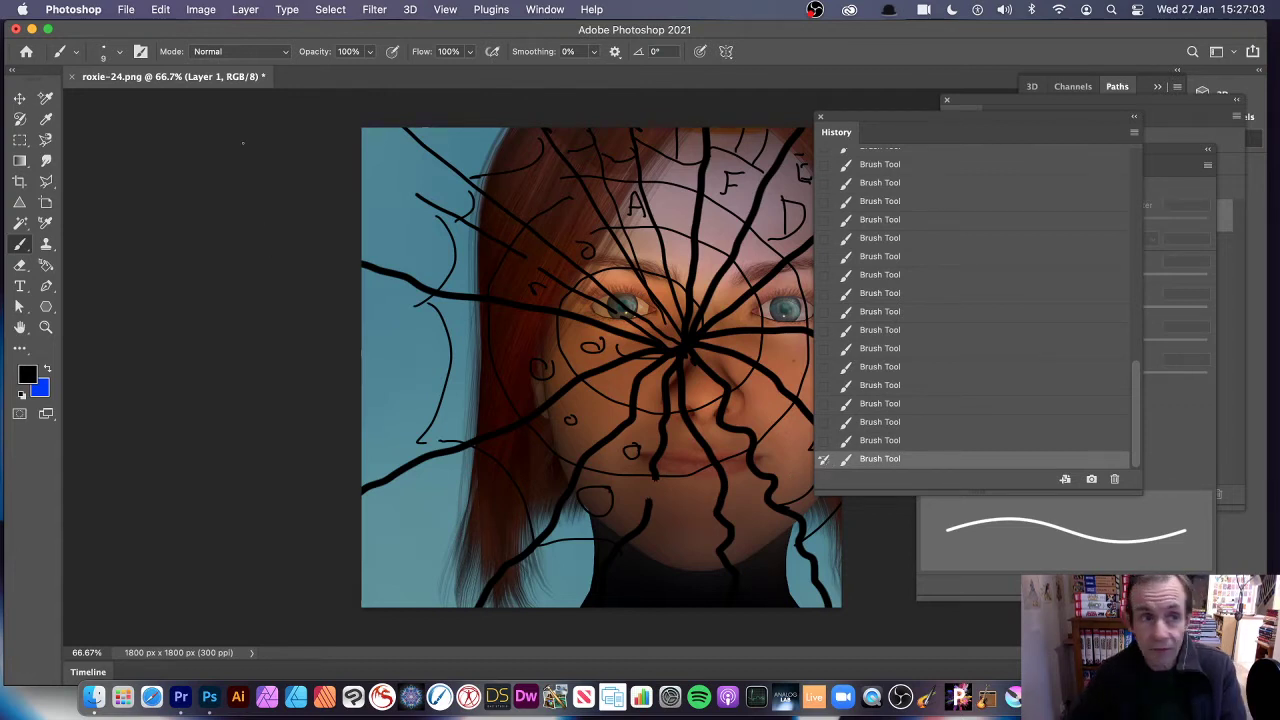
click(160, 9)
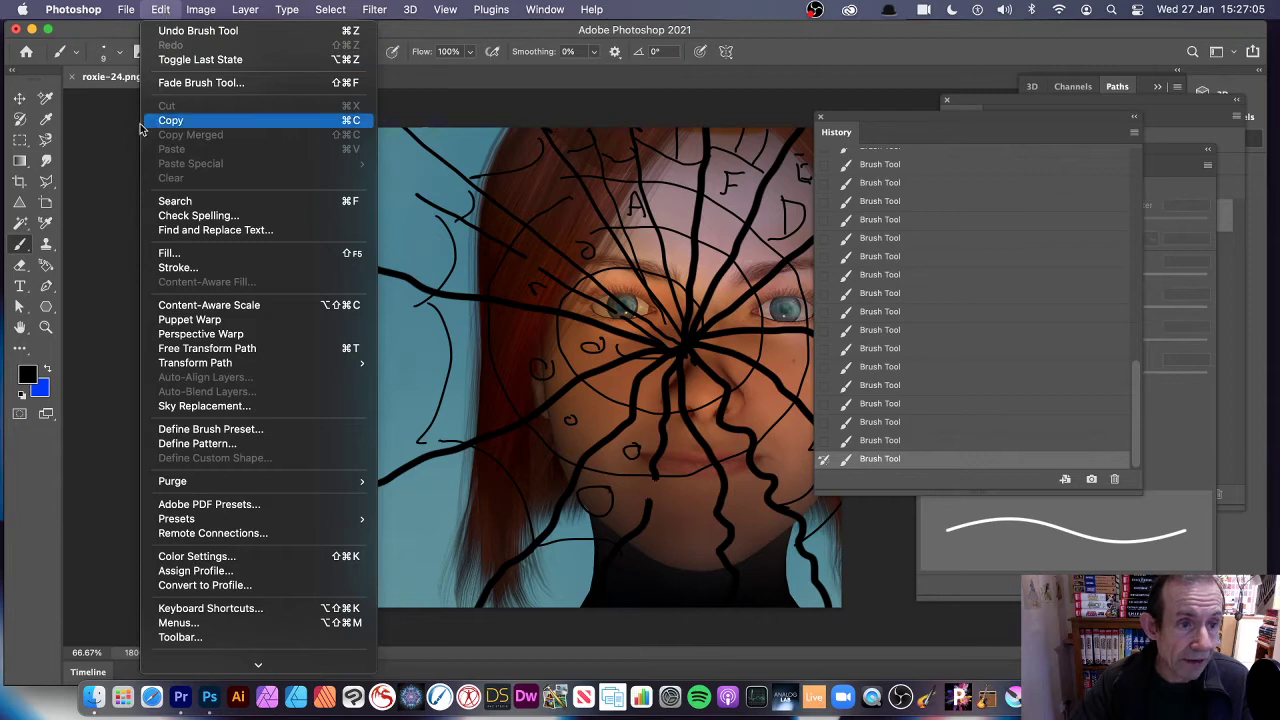
click(168, 254)
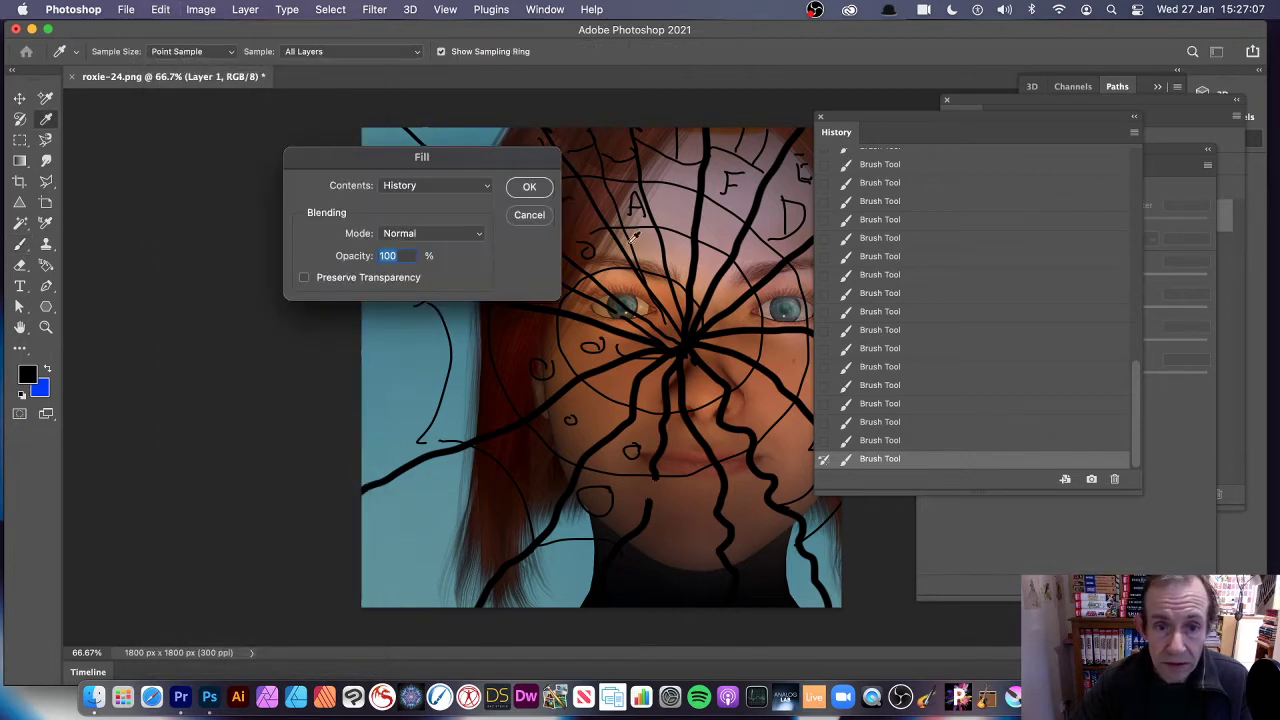
click(430, 188)
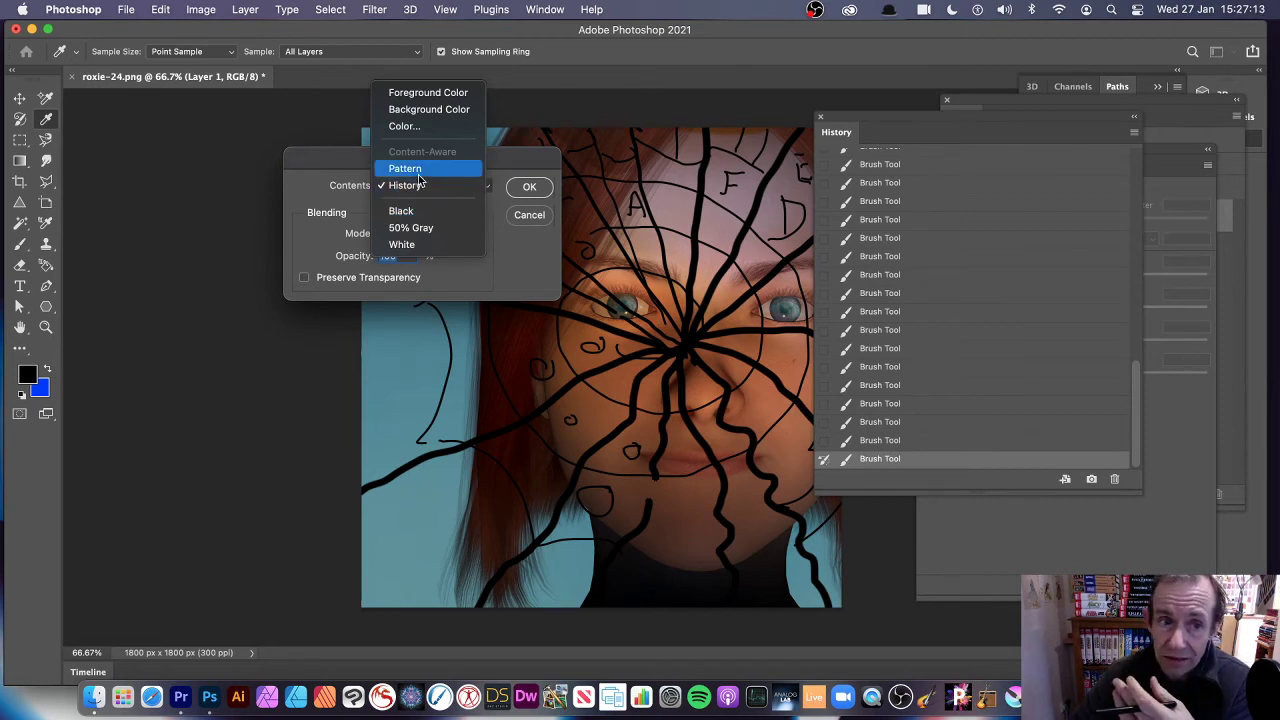
click(418, 172)
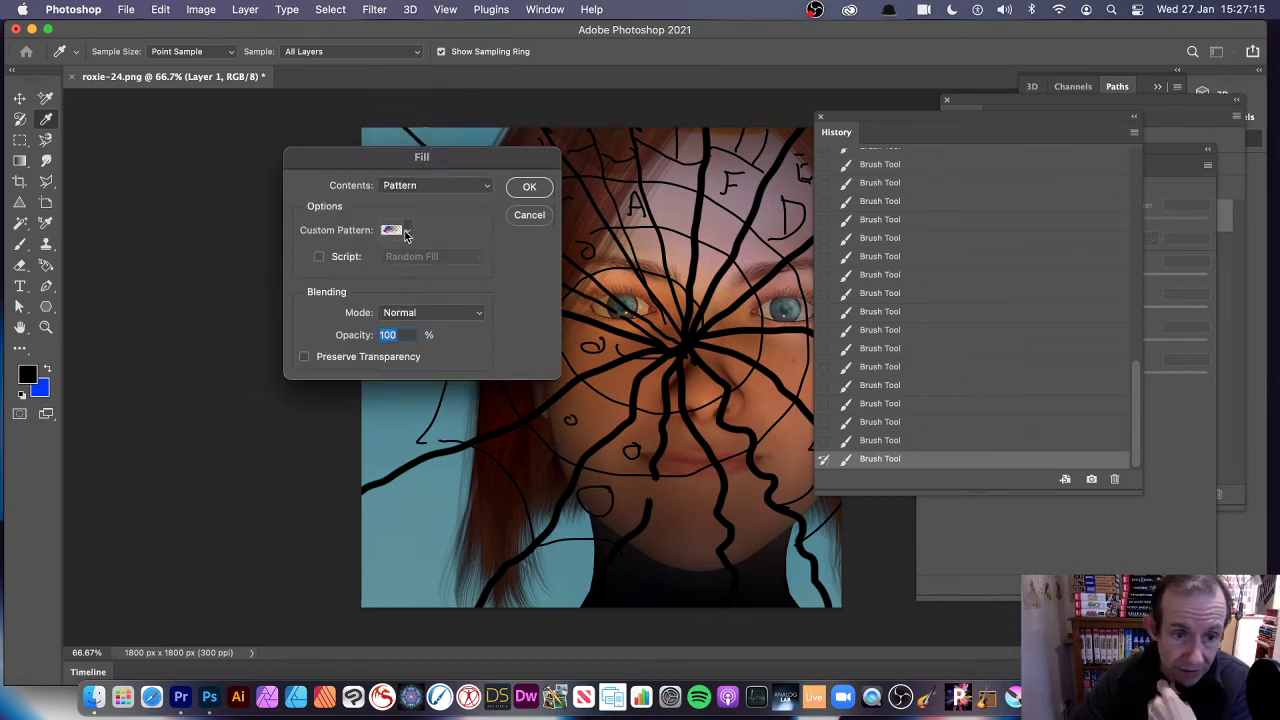
click(406, 233)
click(366, 336)
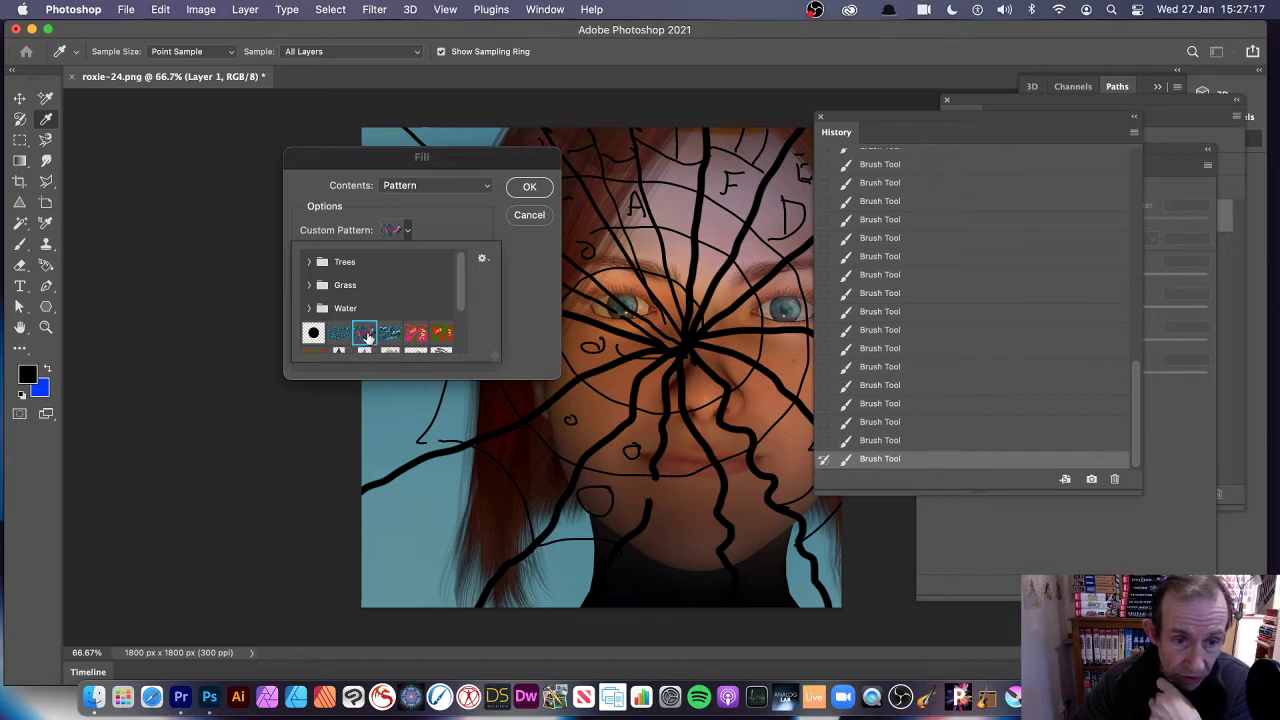
click(455, 229)
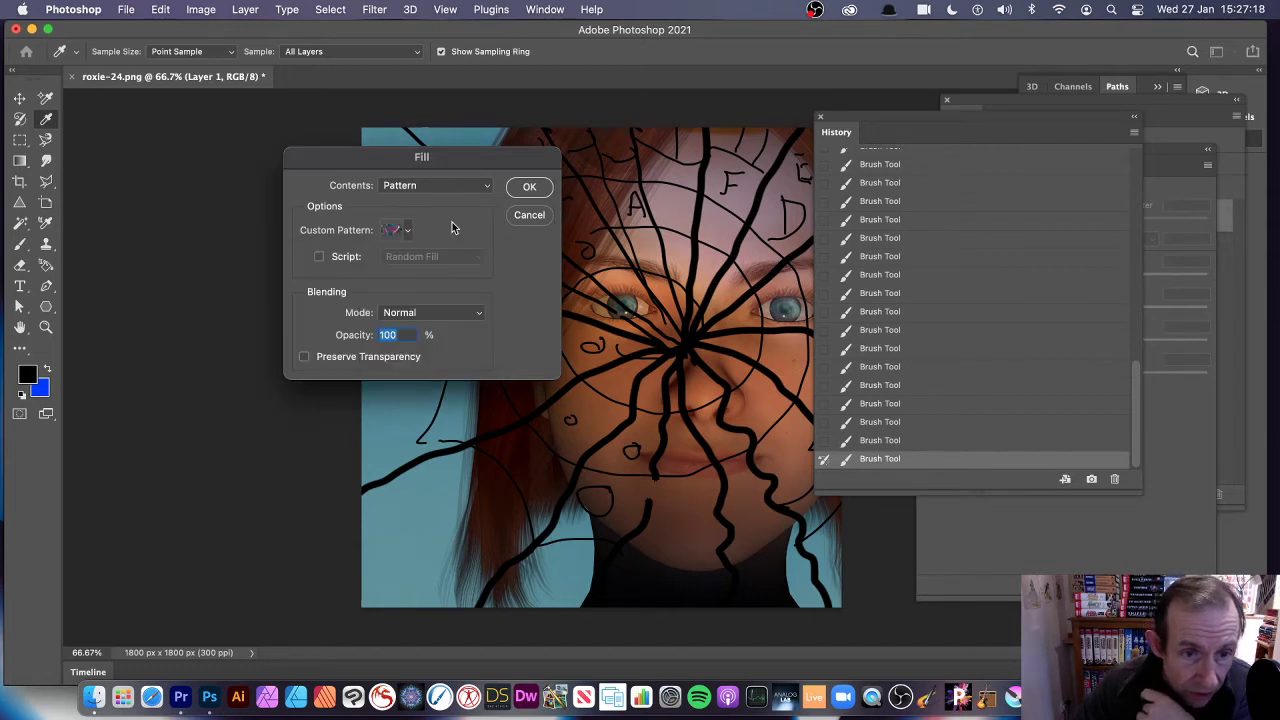
click(521, 192)
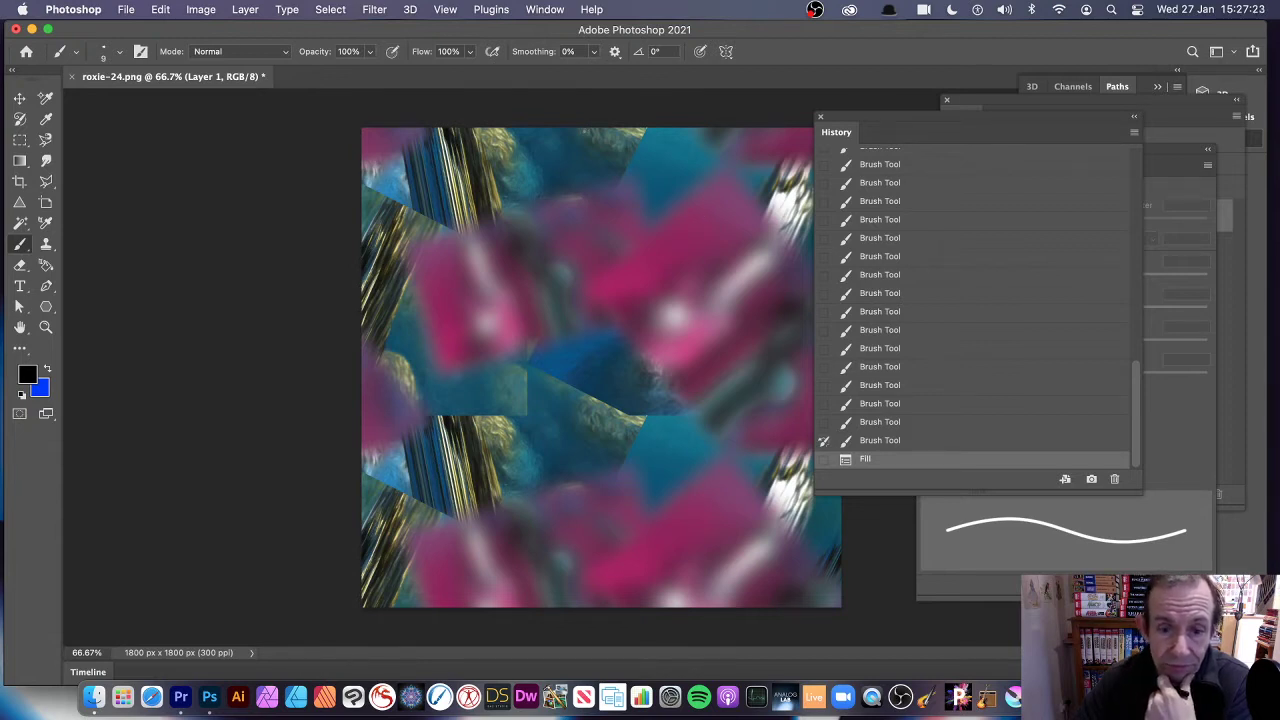
- Paint loose Art History Brush strokes over the centre of the pattern
drag(892, 122, 950, 122)
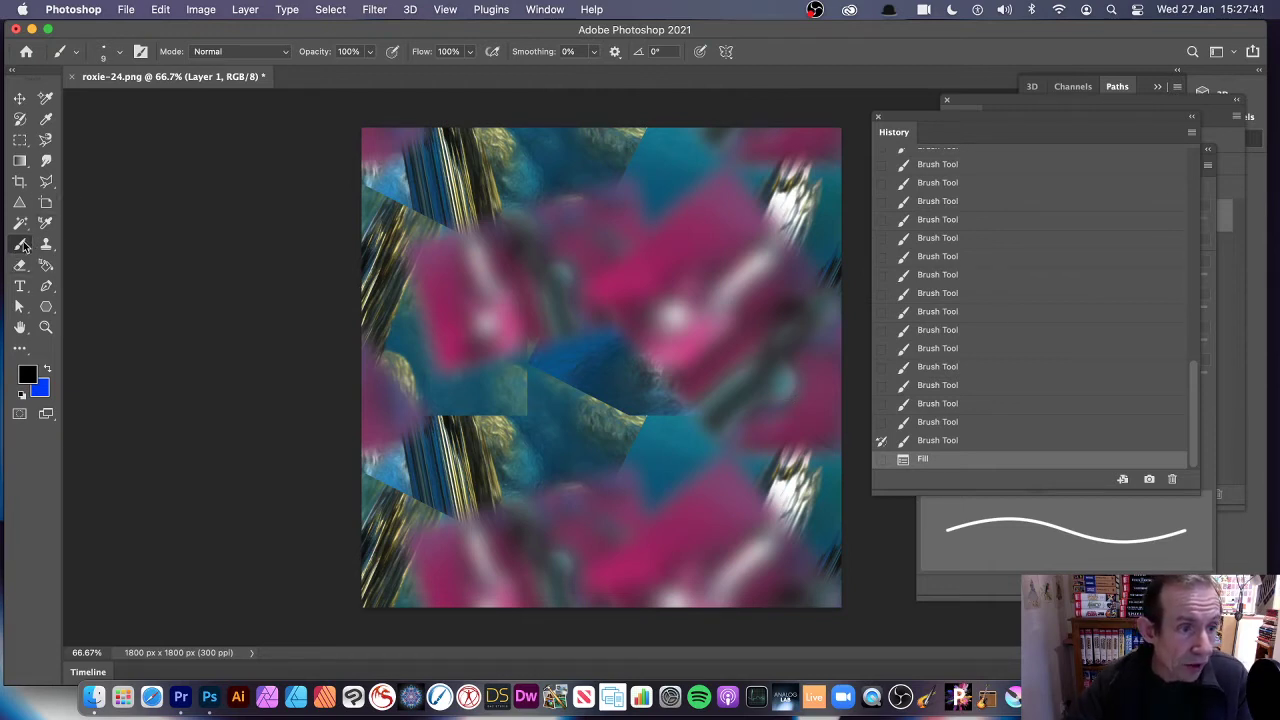
click(21, 120)
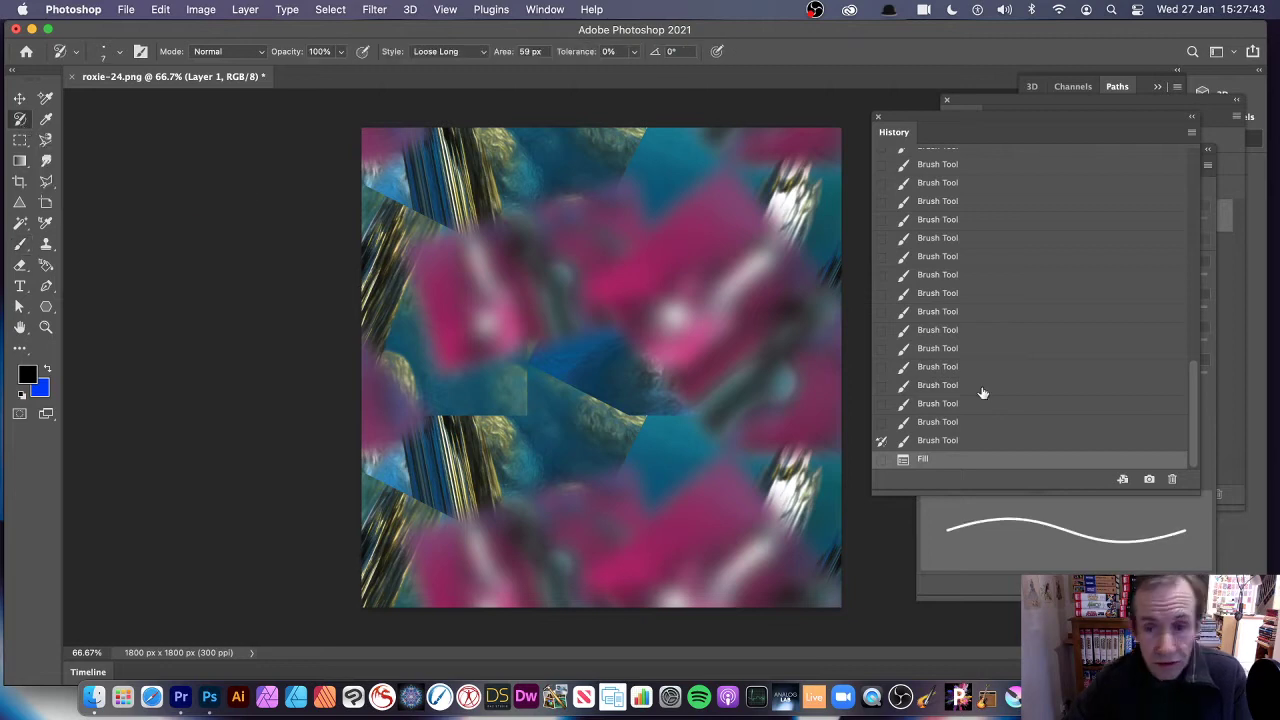
mouse_move(735, 235)
mouse_down()
mouse_move(686, 340)
mouse_move(690, 320)
mouse_move(648, 245)
mouse_move(560, 200)
mouse_move(630, 250)
mouse_move(700, 220)
mouse_move(720, 330)
mouse_move(680, 440)
mouse_move(760, 400)
mouse_move(650, 420)
mouse_move(520, 300)
mouse_move(540, 410)
mouse_up()
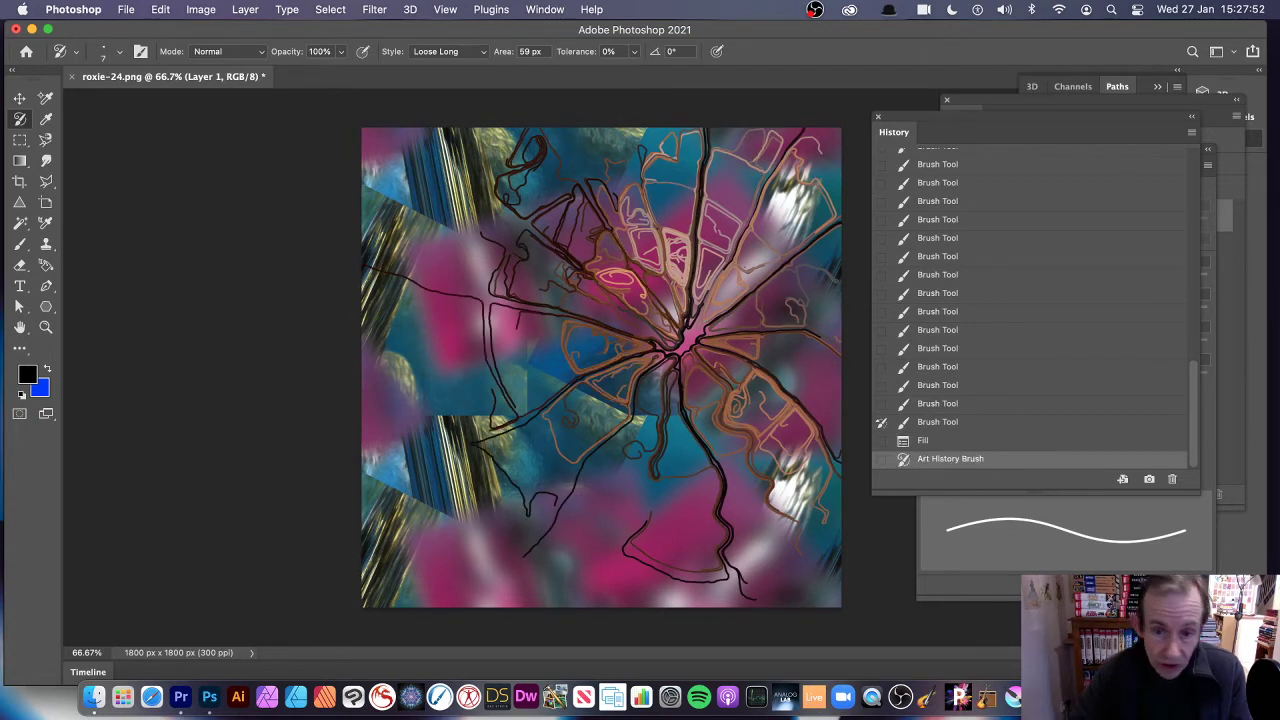
click(168, 9)
click(164, 253)
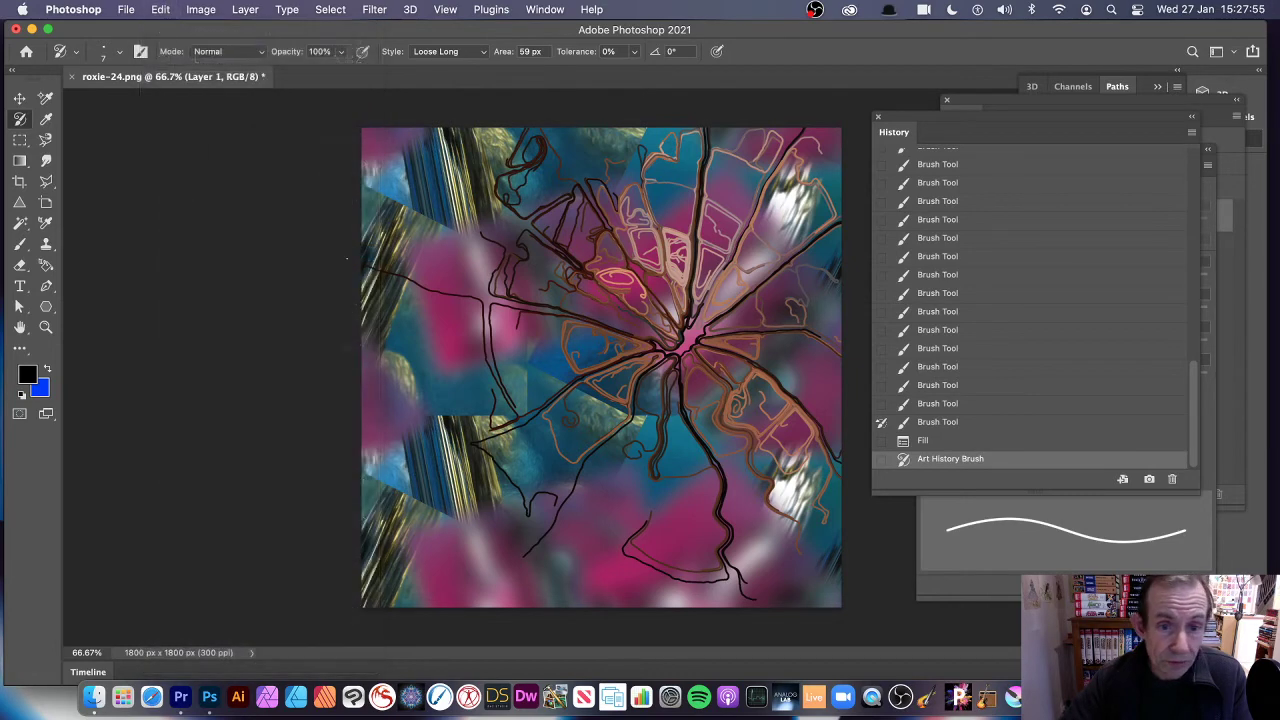
- Fill the canvas with black
click(418, 188)
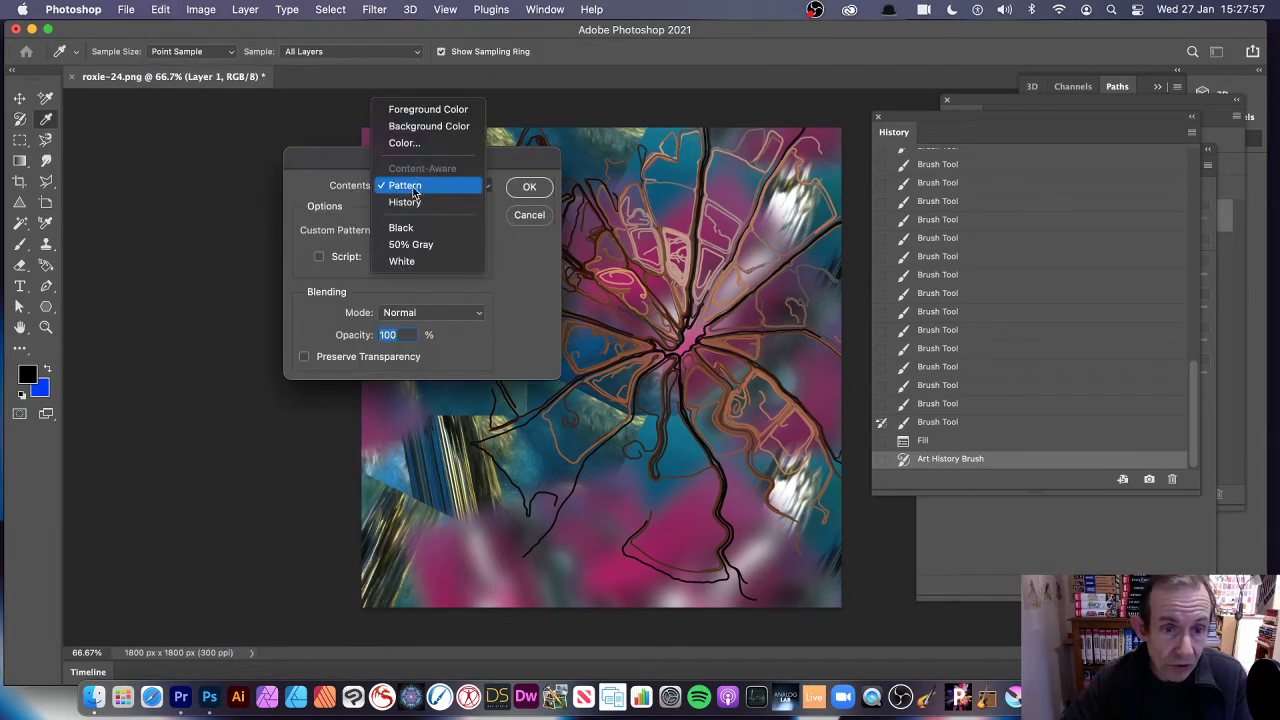
click(402, 226)
click(528, 187)
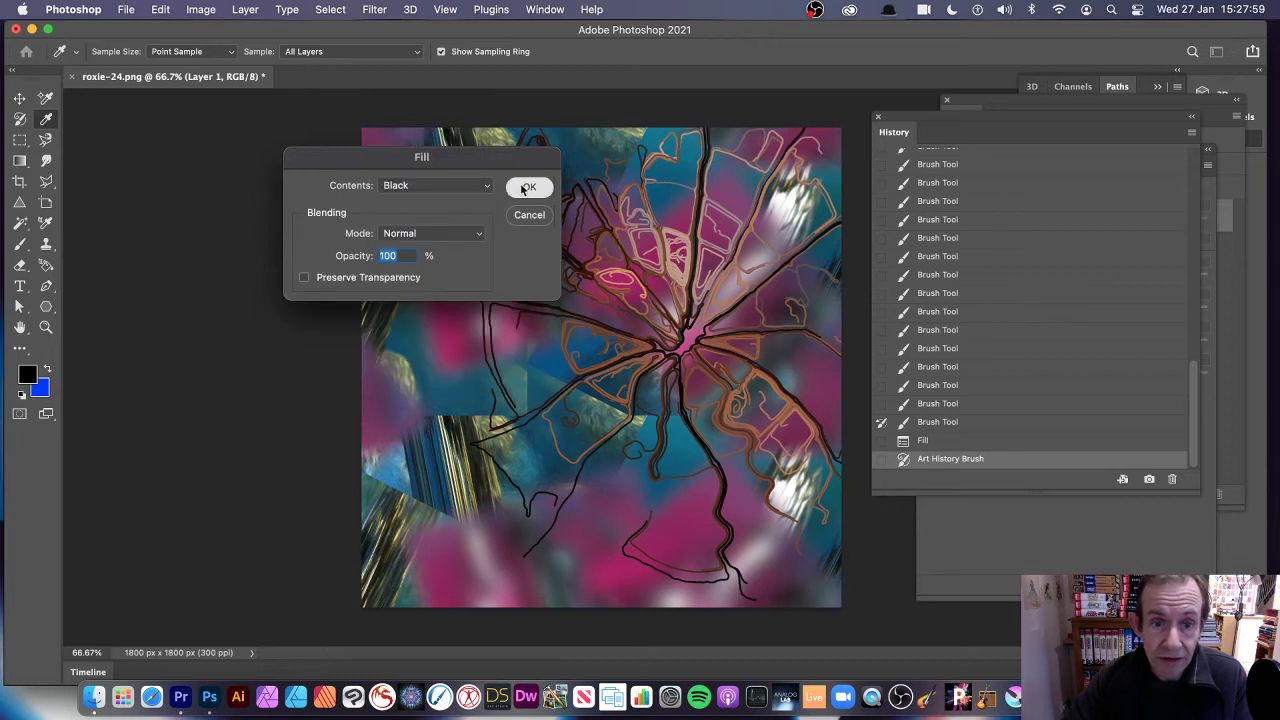
- Paint teal, copper and blue Art History Brush strokes across the black canvas
key(y)
mouse_move(600, 320)
mouse_down()
mouse_move(440, 260)
mouse_move(420, 300)
mouse_move(336, 317)
mouse_move(420, 350)
mouse_up()
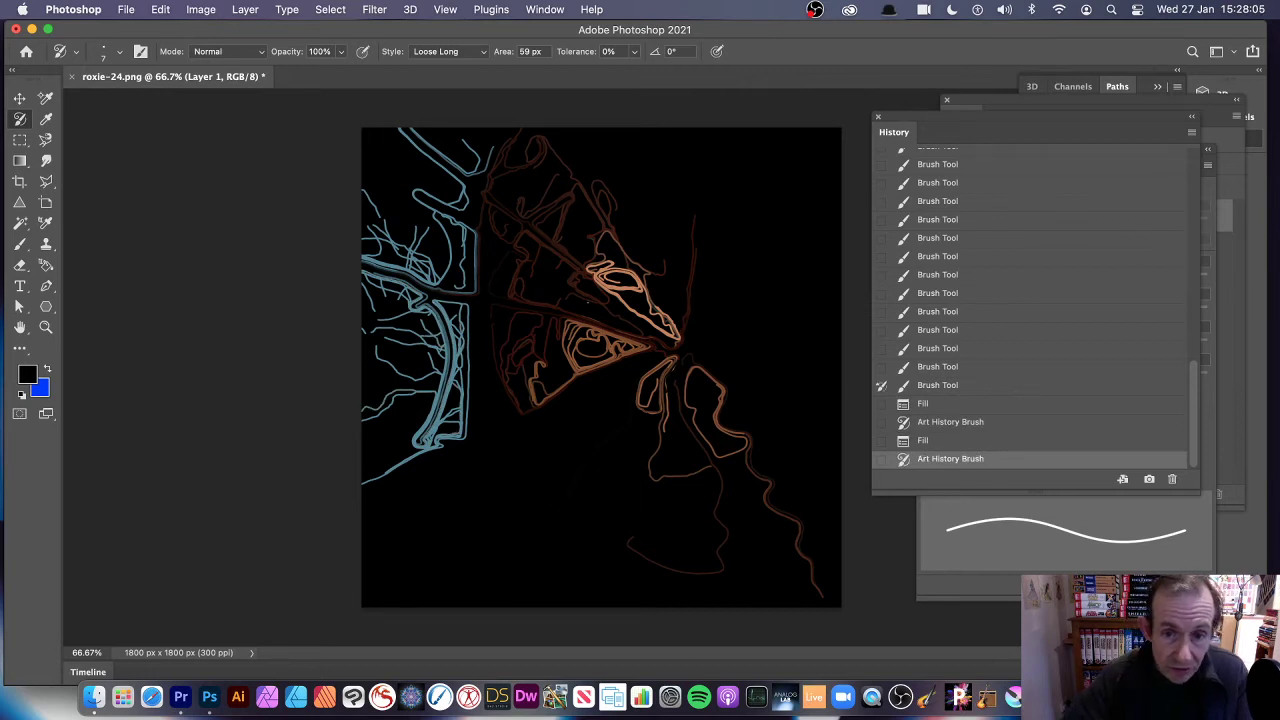
mouse_move(640, 300)
mouse_down()
mouse_move(670, 180)
mouse_move(700, 170)
mouse_up()
mouse_move(690, 300)
mouse_down()
mouse_move(740, 200)
mouse_move(780, 160)
mouse_move(800, 180)
mouse_move(780, 250)
mouse_move(800, 400)
mouse_move(770, 450)
mouse_move(730, 440)
mouse_move(620, 520)
mouse_move(630, 440)
mouse_move(570, 420)
mouse_move(600, 400)
mouse_move(580, 430)
mouse_move(600, 400)
mouse_move(590, 420)
mouse_move(420, 480)
mouse_move(460, 520)
mouse_move(530, 490)
mouse_move(560, 560)
mouse_move(680, 530)
mouse_move(671, 591)
mouse_move(680, 520)
mouse_move(670, 530)
mouse_move(745, 525)
mouse_move(820, 495)
mouse_move(780, 380)
mouse_move(800, 260)
mouse_move(760, 320)
mouse_move(740, 180)
mouse_move(760, 240)
mouse_move(680, 220)
mouse_move(640, 260)
mouse_move(440, 150)
mouse_move(400, 260)
mouse_move(425, 170)
mouse_up()
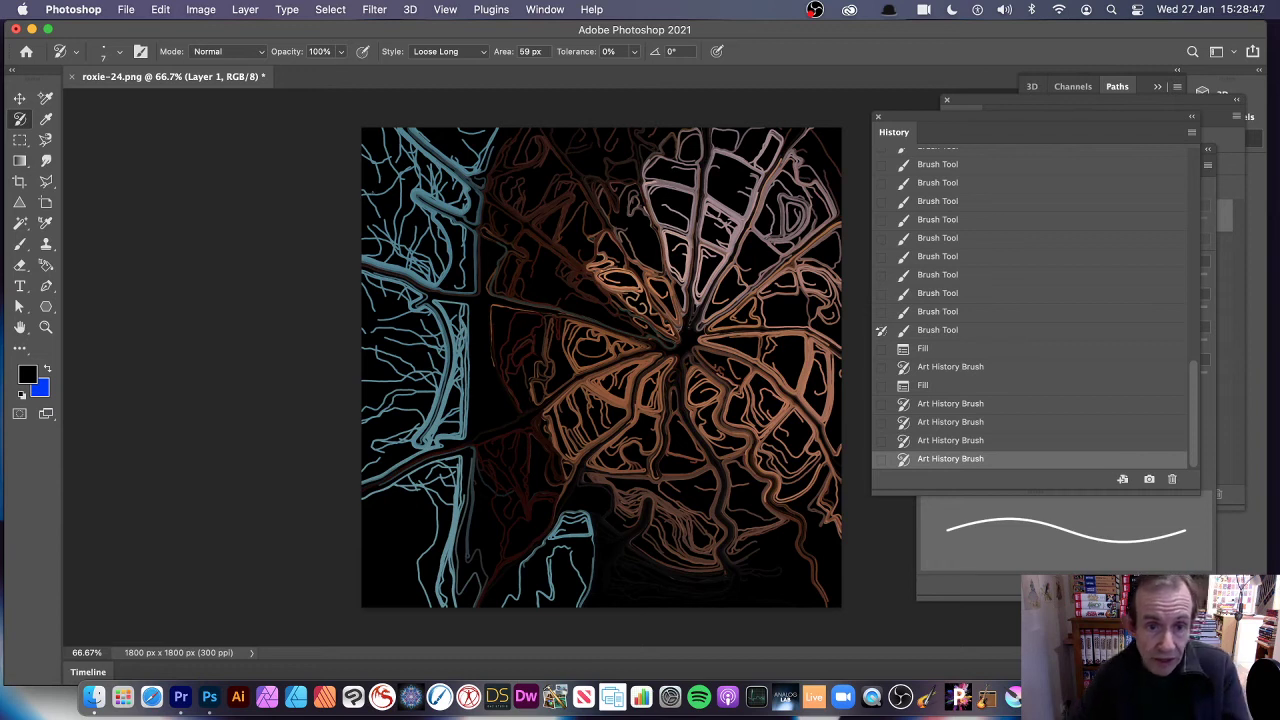
mouse_move(380, 150)
mouse_down()
mouse_move(400, 240)
mouse_move(395, 200)
mouse_move(420, 250)
mouse_up()
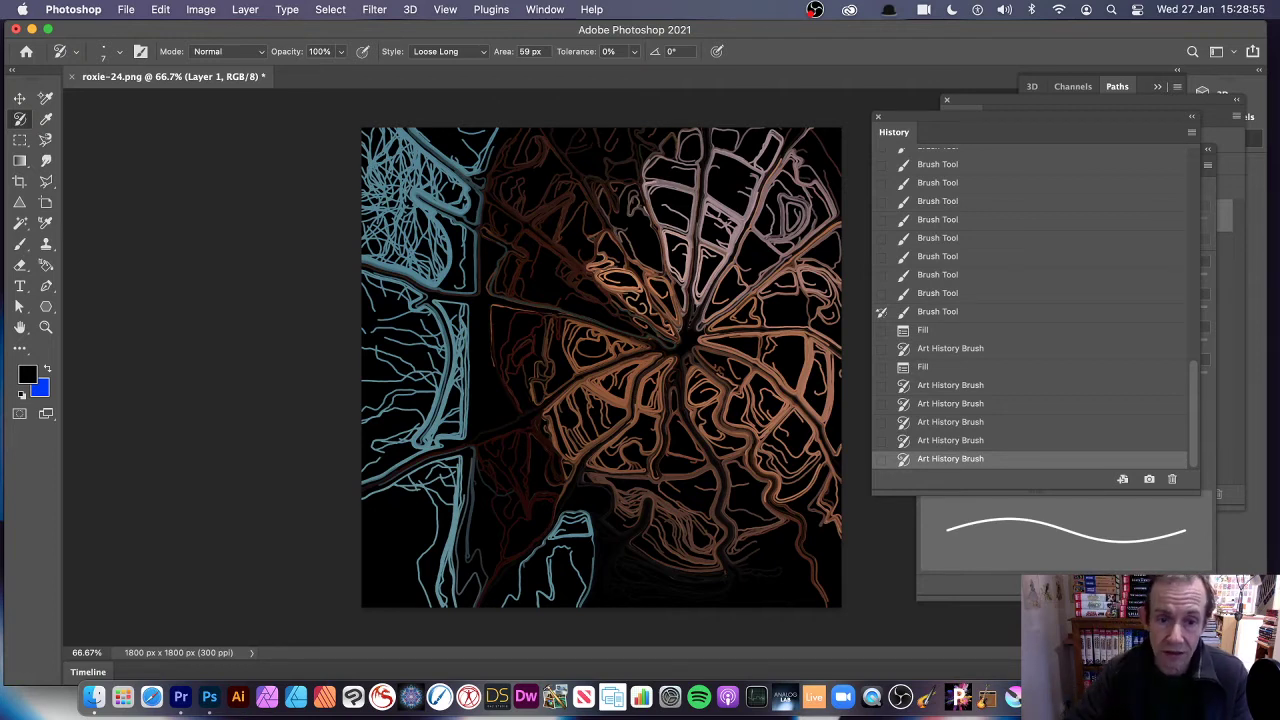
mouse_move(400, 360)
mouse_down()
mouse_move(420, 480)
mouse_move(410, 560)
mouse_move(565, 565)
mouse_move(655, 545)
mouse_move(815, 575)
mouse_move(745, 540)
mouse_move(690, 420)
mouse_move(790, 400)
mouse_move(750, 280)
mouse_move(670, 240)
mouse_move(660, 170)
mouse_move(600, 280)
mouse_move(520, 190)
mouse_move(440, 250)
mouse_move(610, 300)
mouse_move(620, 320)
mouse_move(460, 300)
mouse_move(590, 360)
mouse_move(620, 400)
mouse_move(610, 390)
mouse_up()
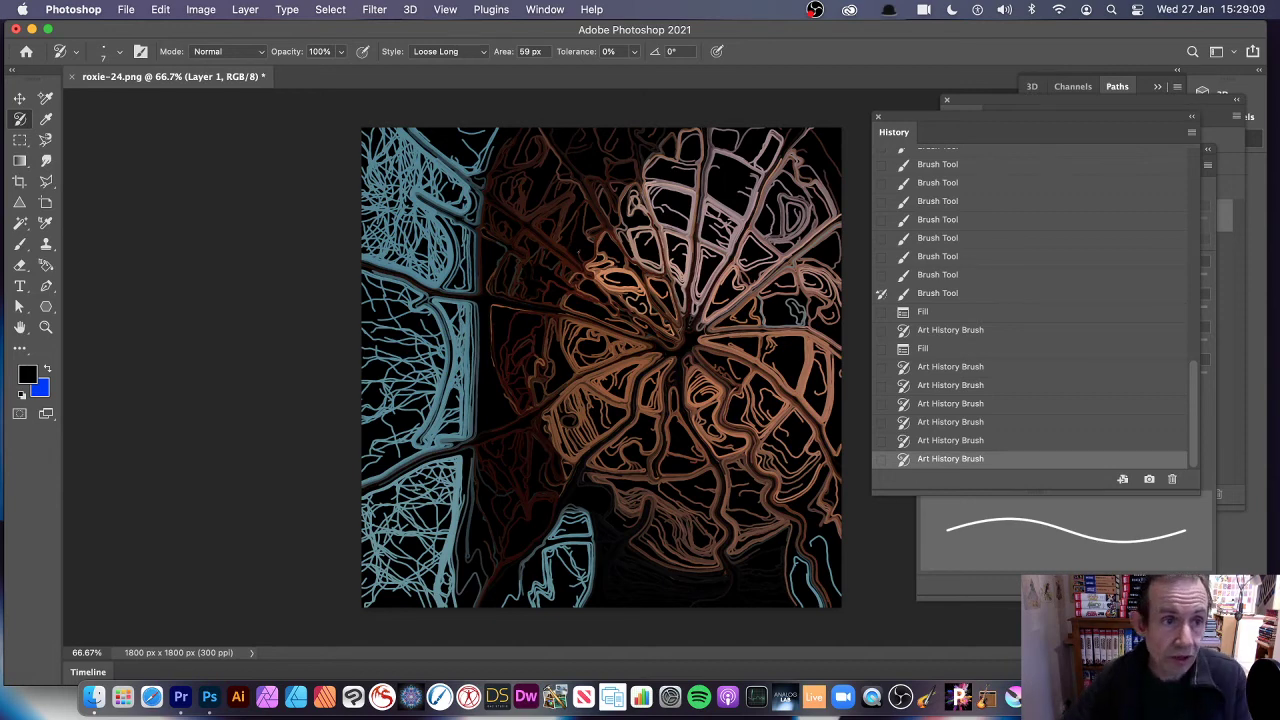
click(162, 11)
click(1160, 272)
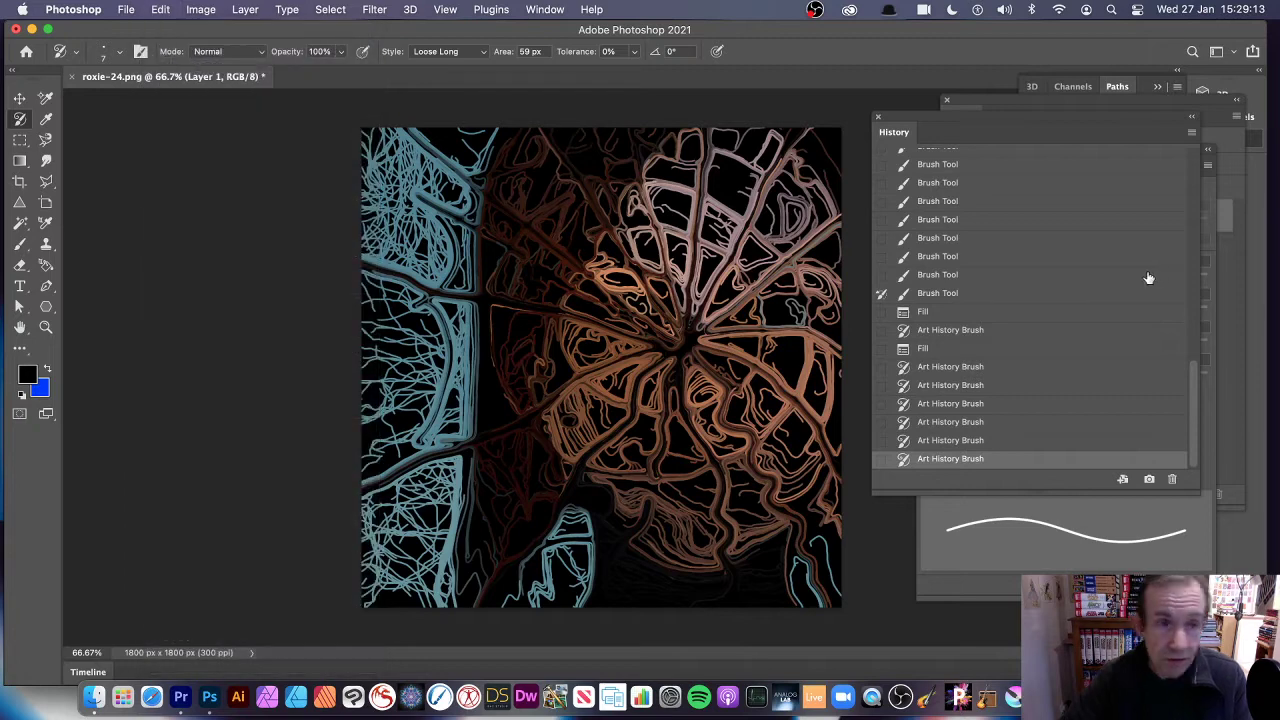
- Set the original image as the history source
drag(1197, 388, 1178, 142)
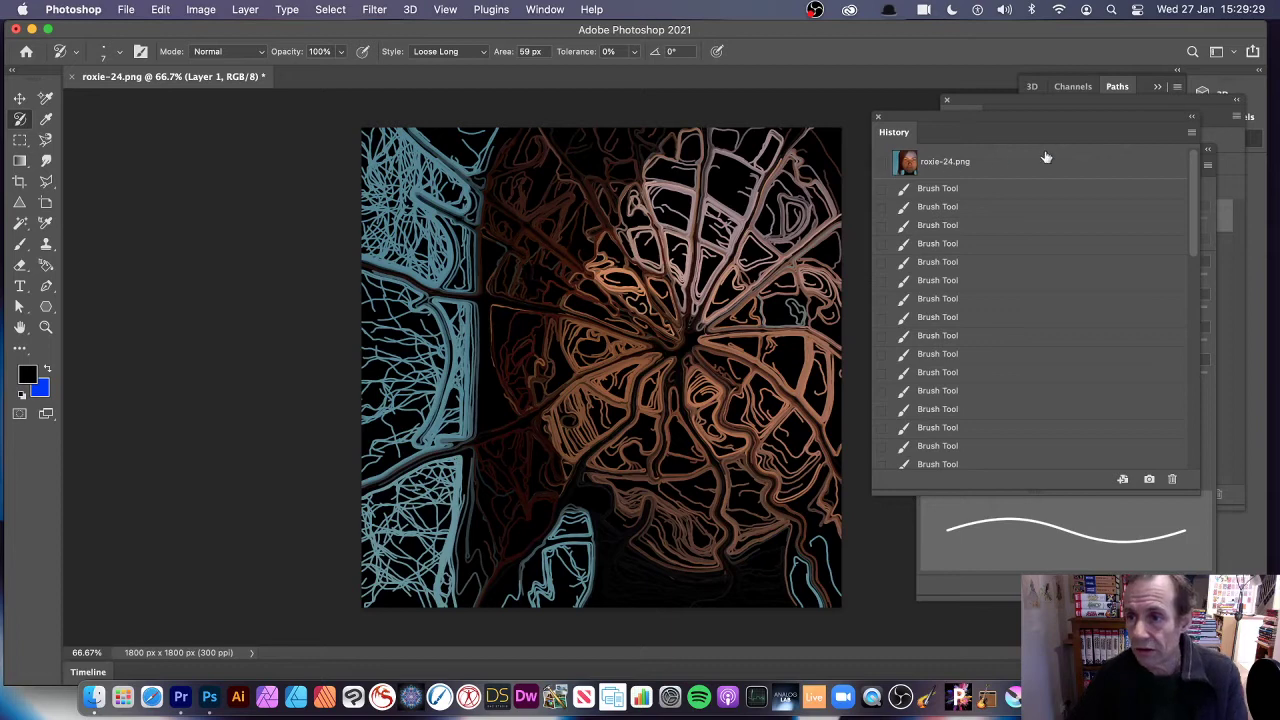
click(1191, 132)
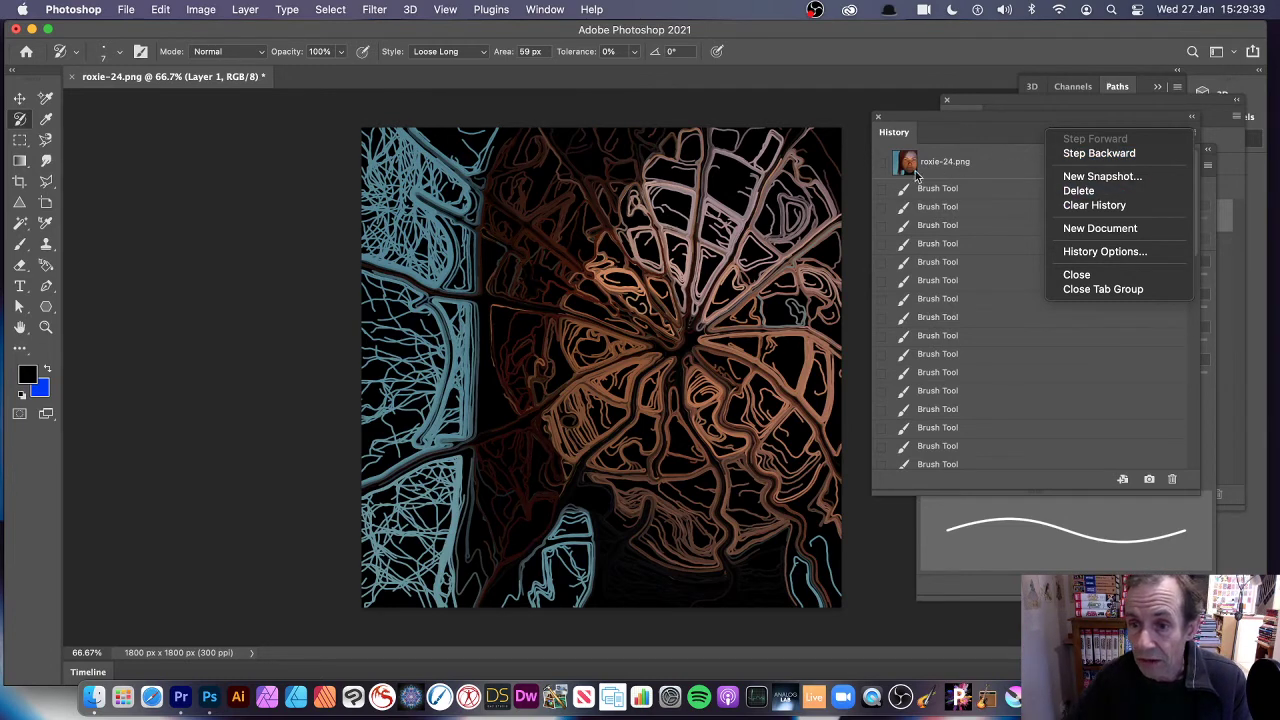
click(885, 167)
click(881, 165)
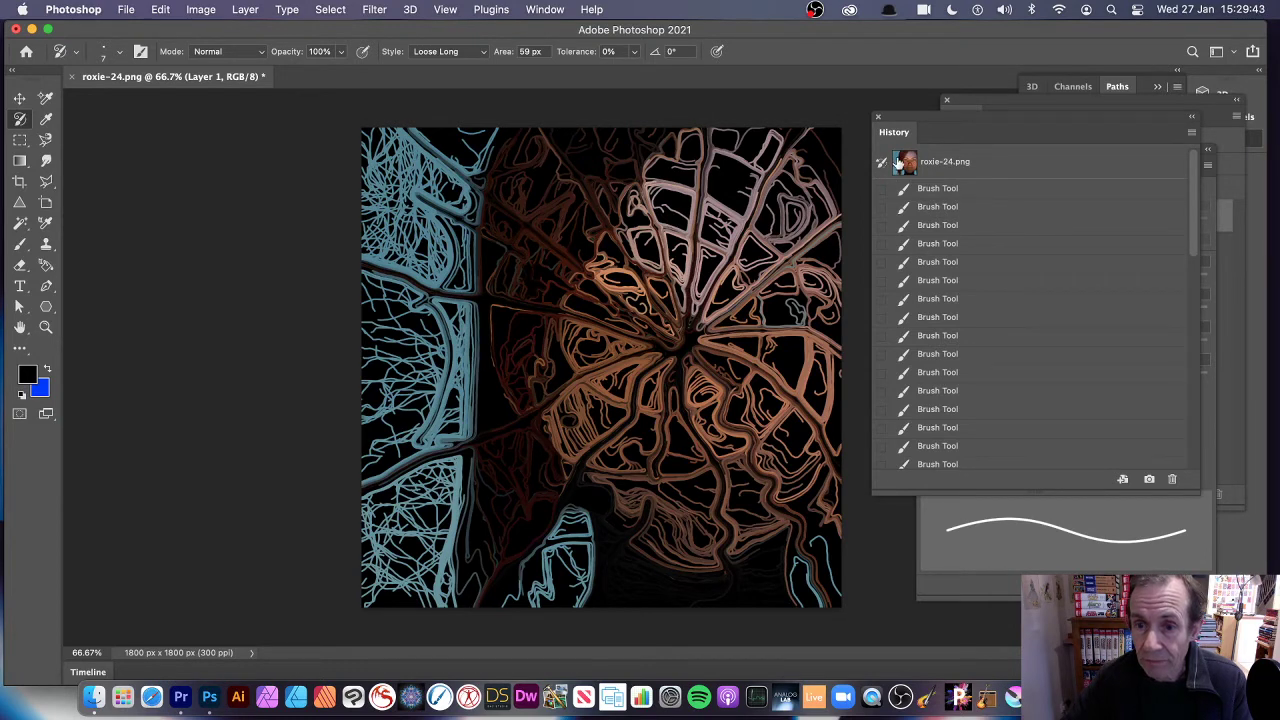
- Fill the layer with Contents set to History
click(158, 9)
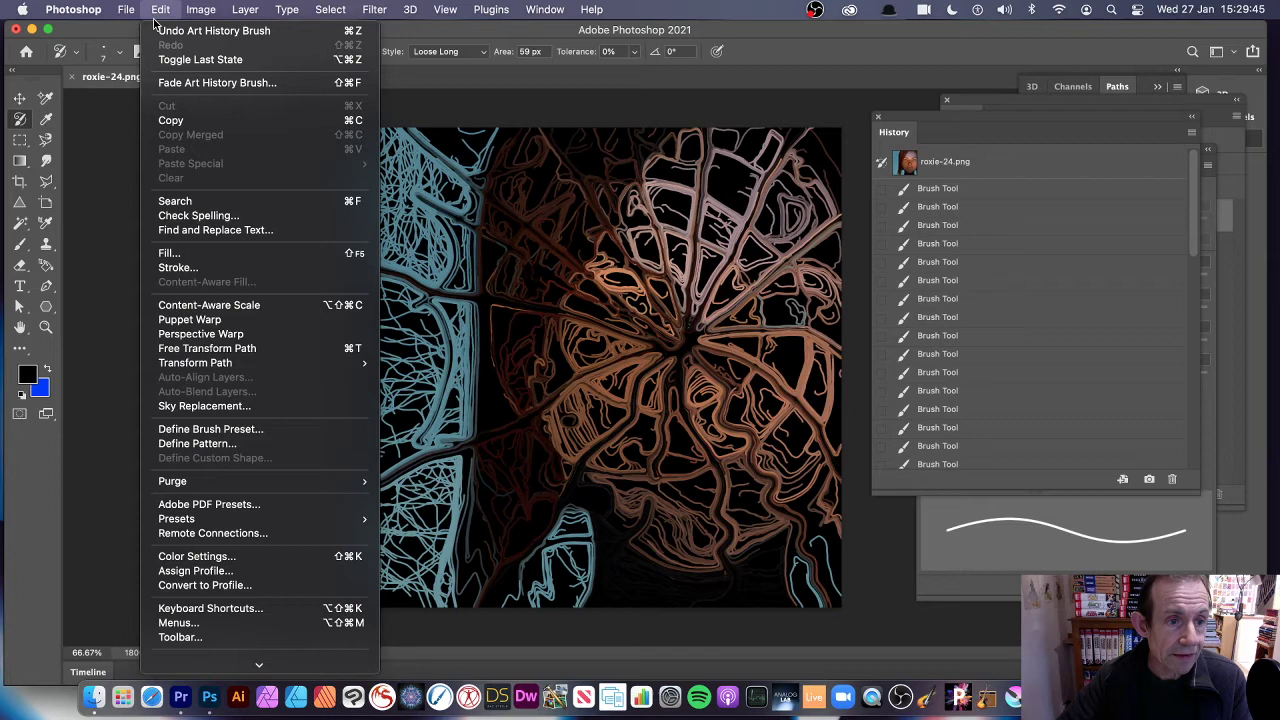
click(170, 254)
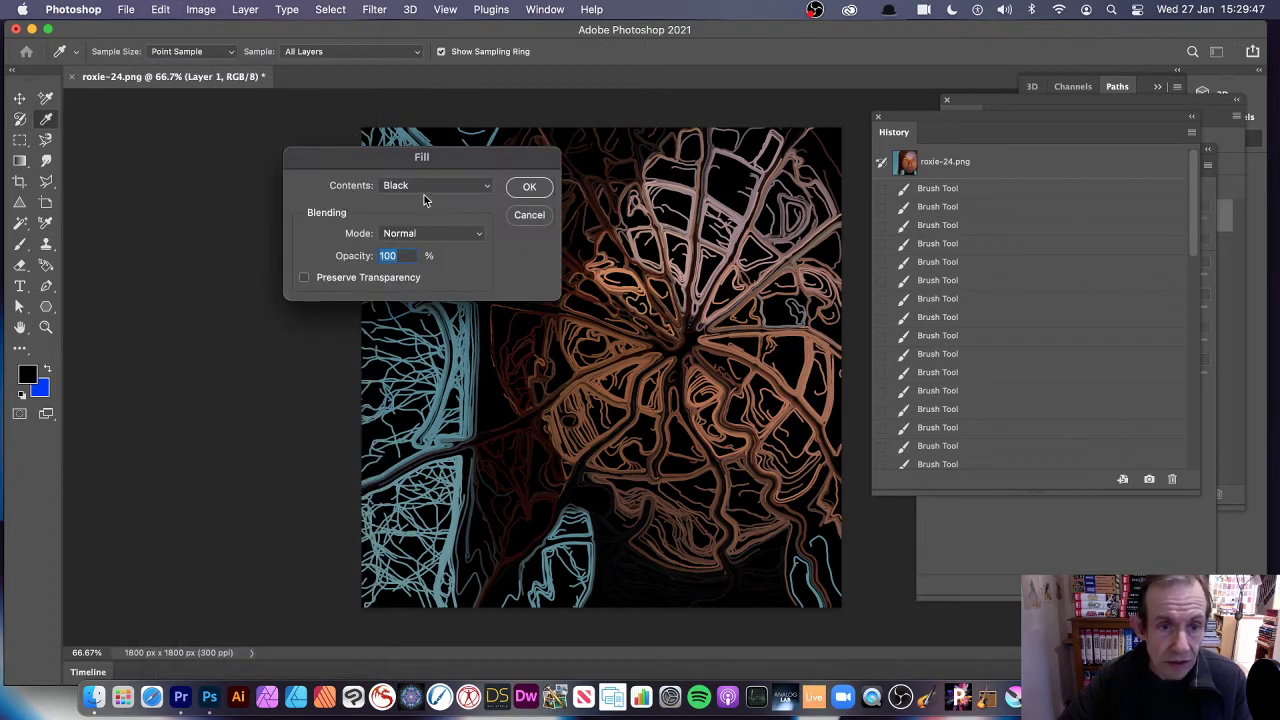
click(424, 194)
click(410, 160)
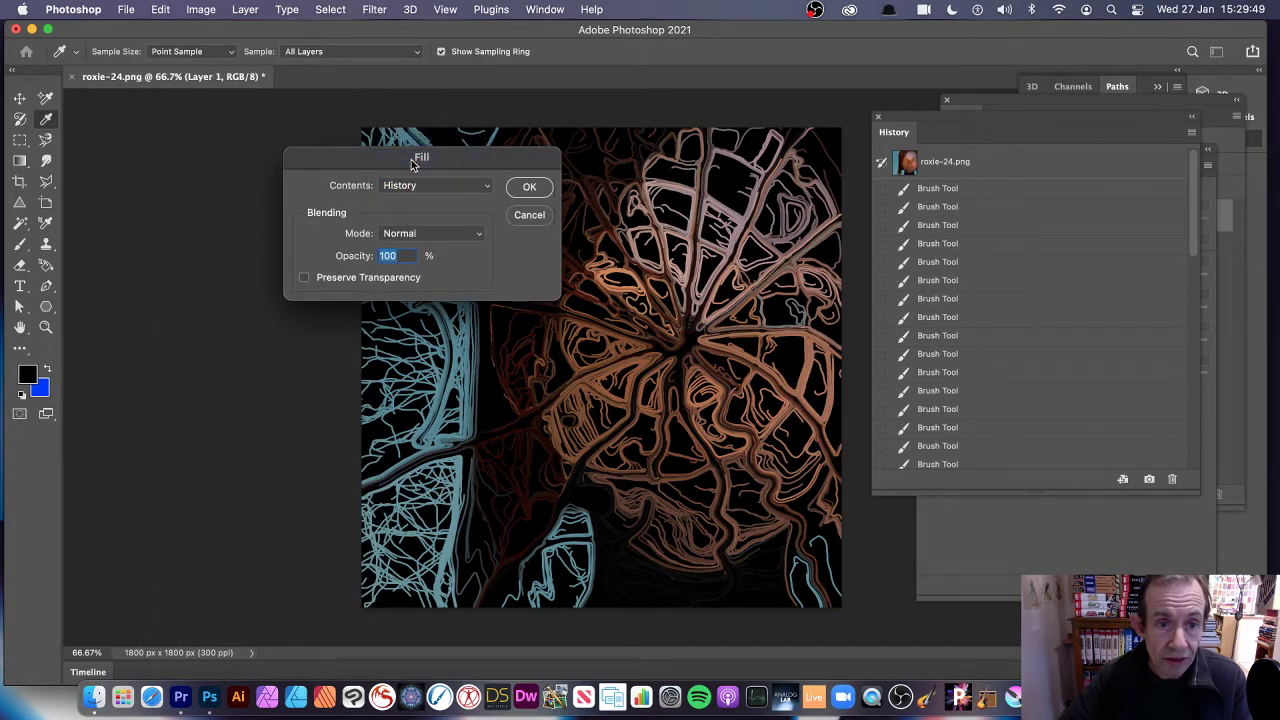
click(540, 192)
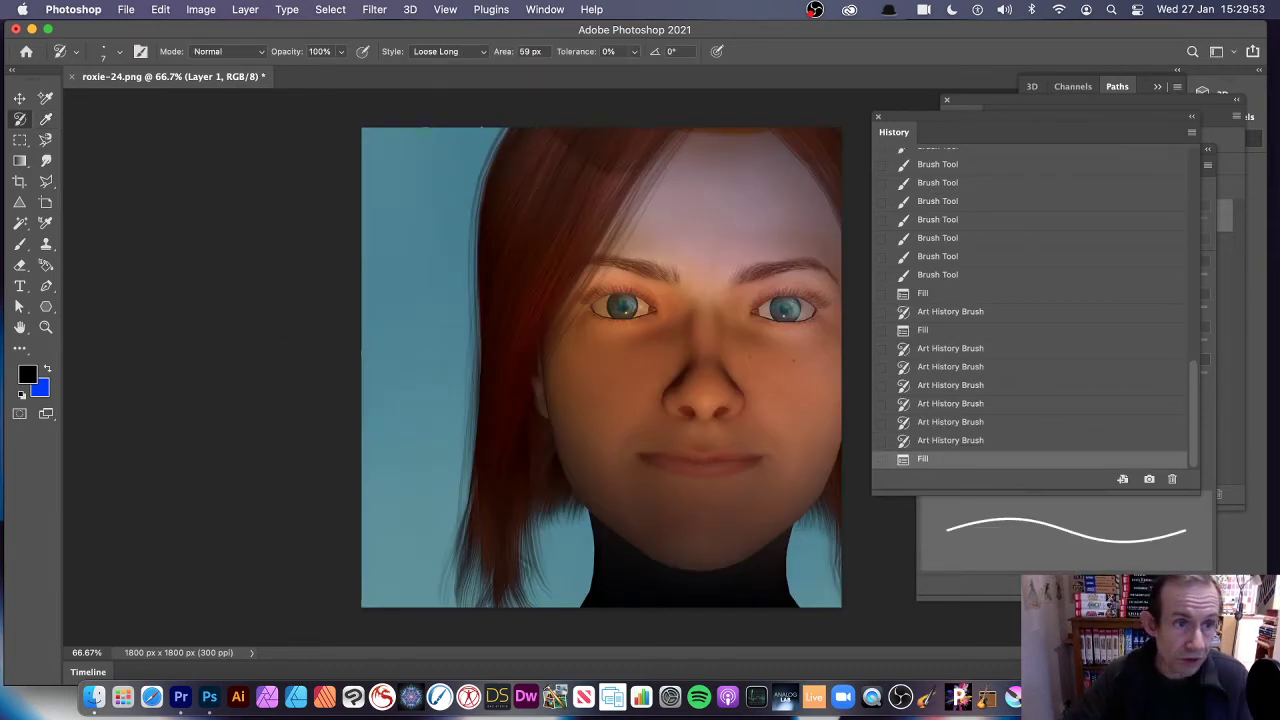
click(160, 10)
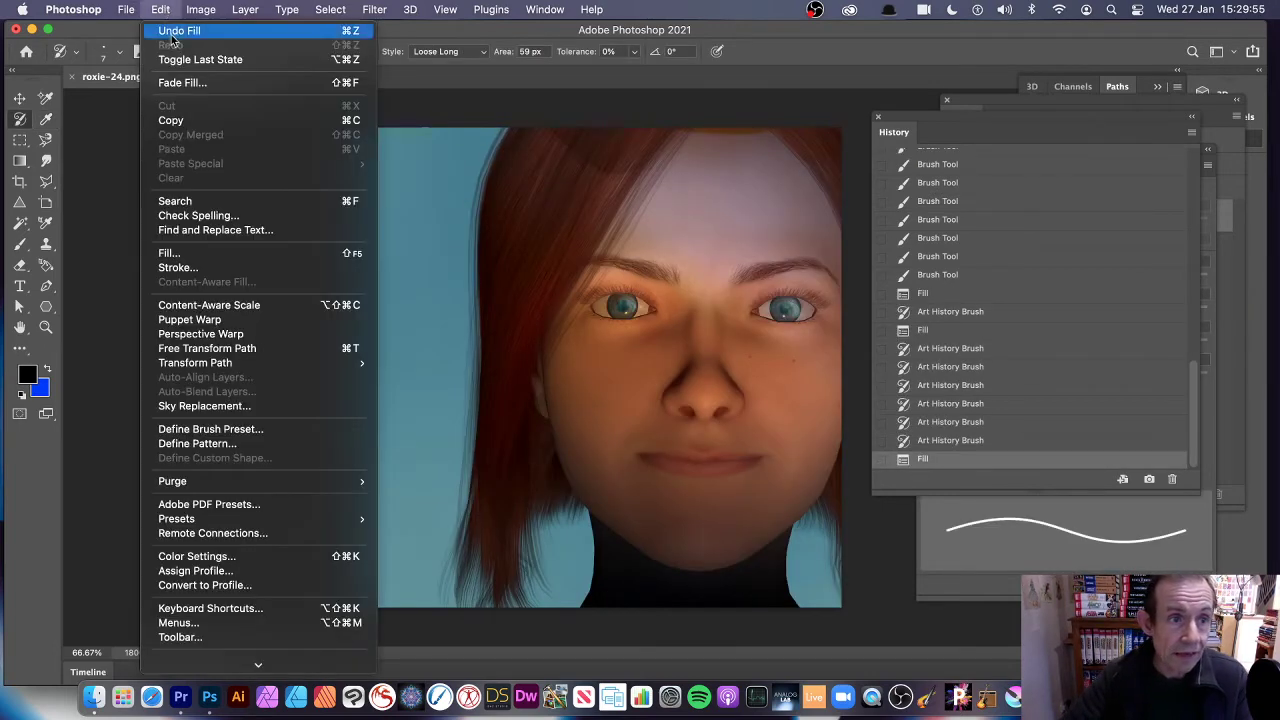
- Preview the fill fade in Darken, Multiply, Lighten and Screen modes
click(180, 88)
click(312, 271)
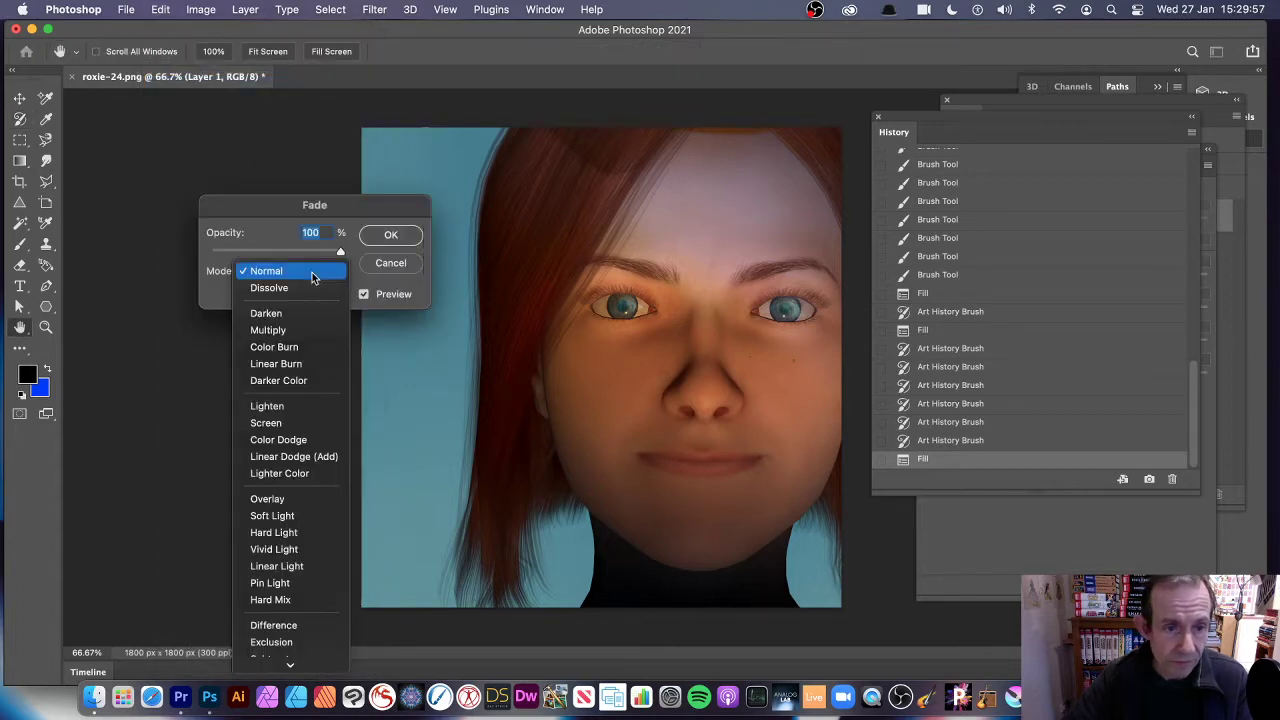
click(285, 313)
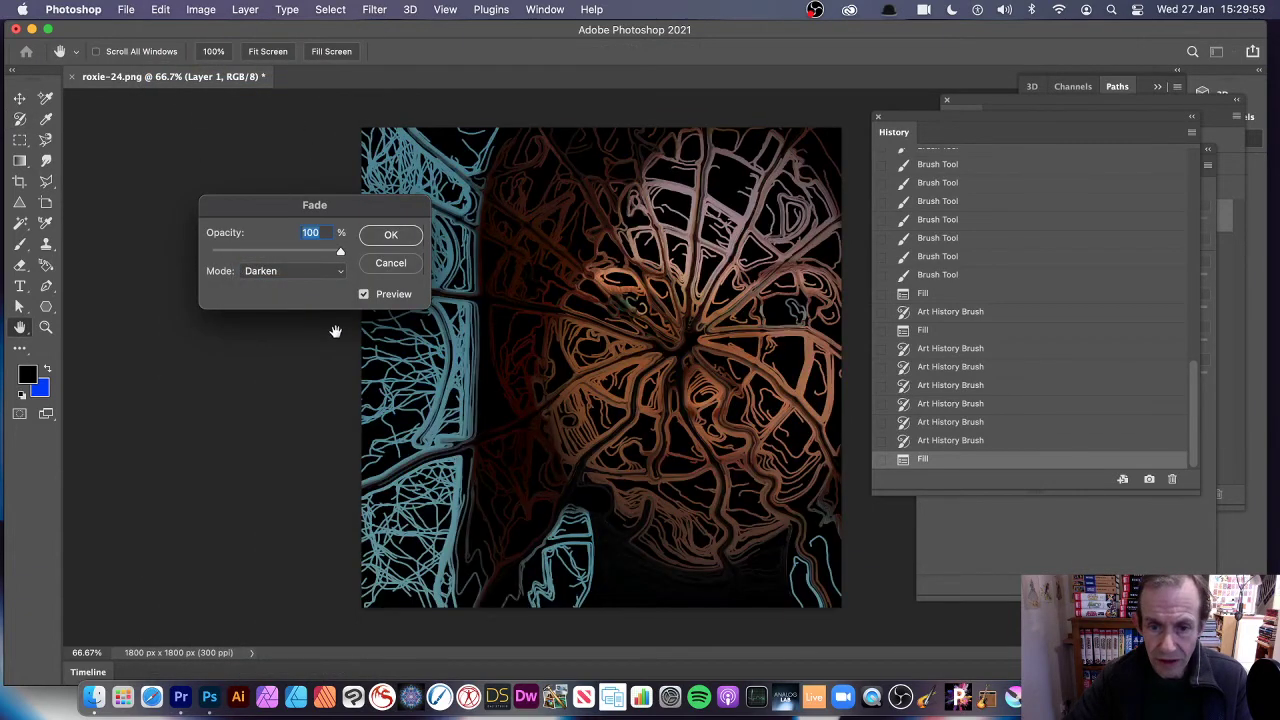
click(316, 275)
click(306, 289)
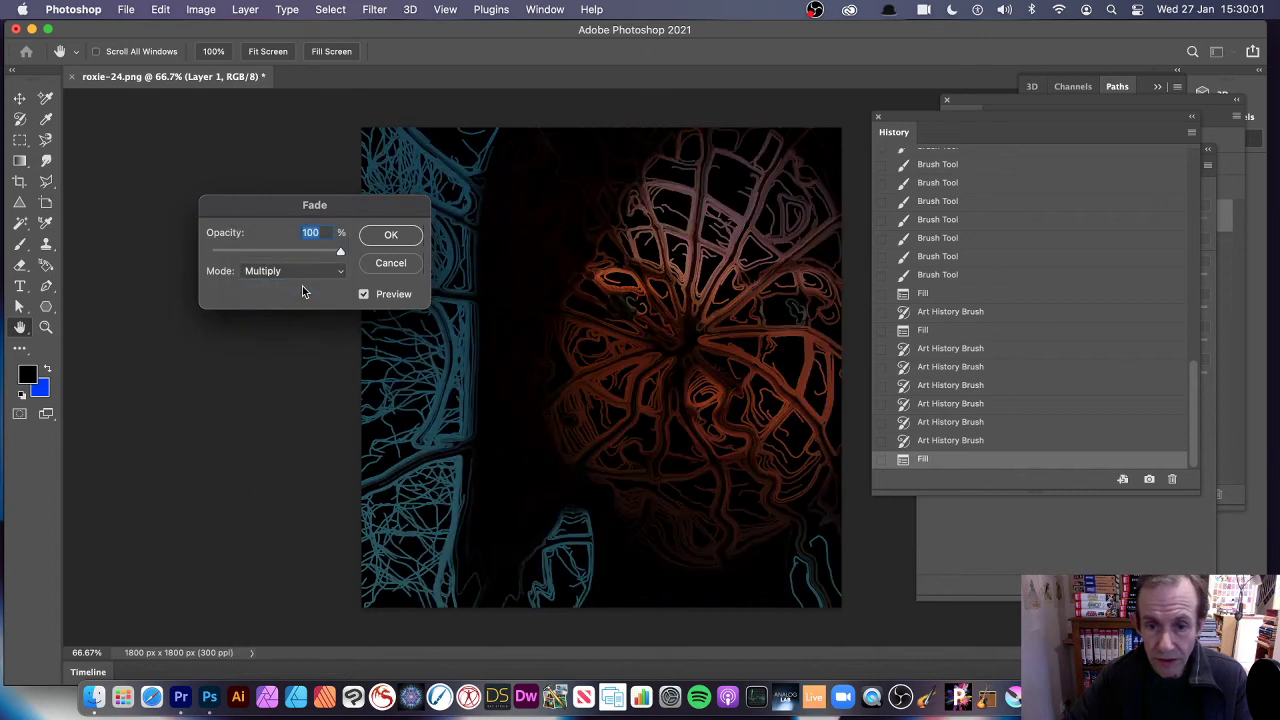
click(295, 279)
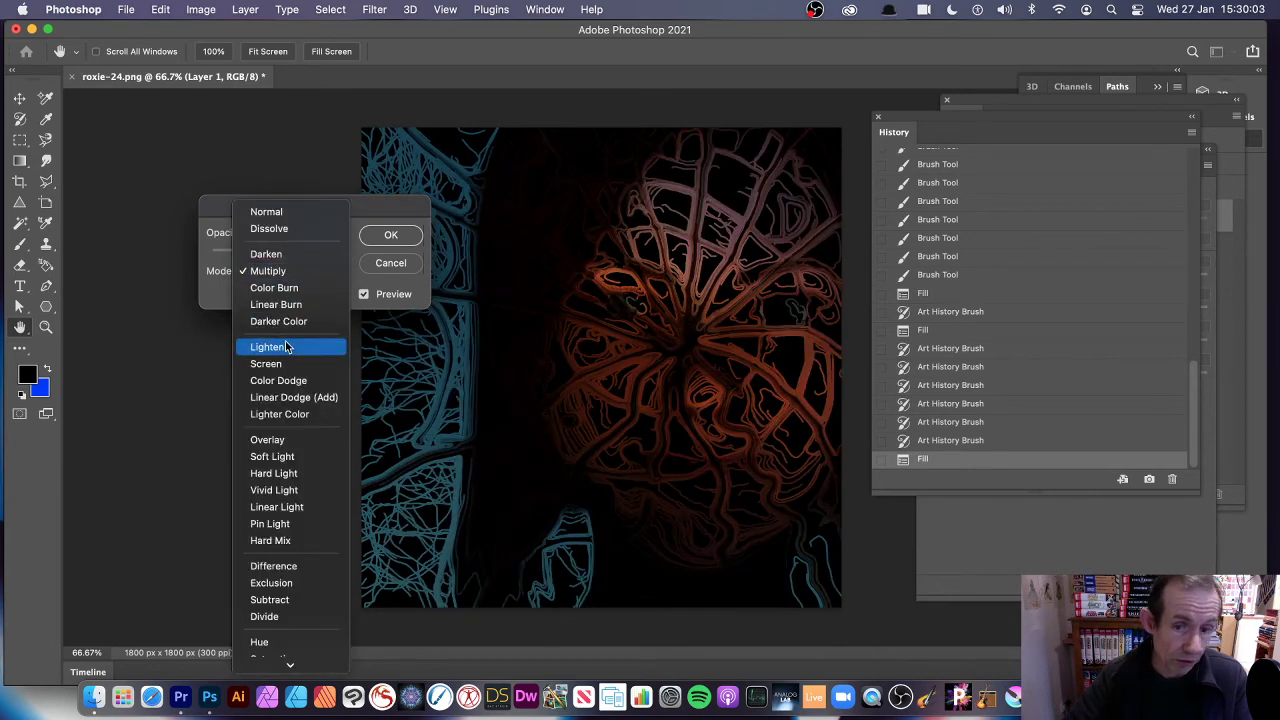
click(285, 345)
click(275, 284)
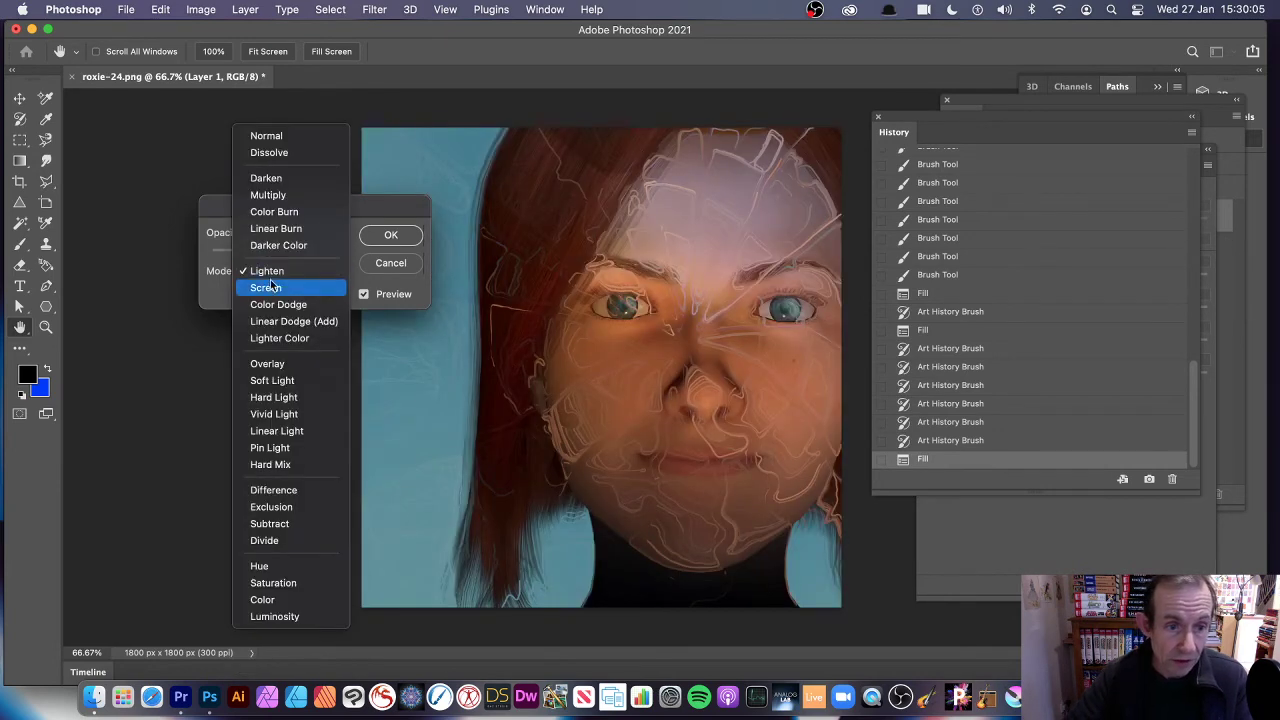
click(268, 288)
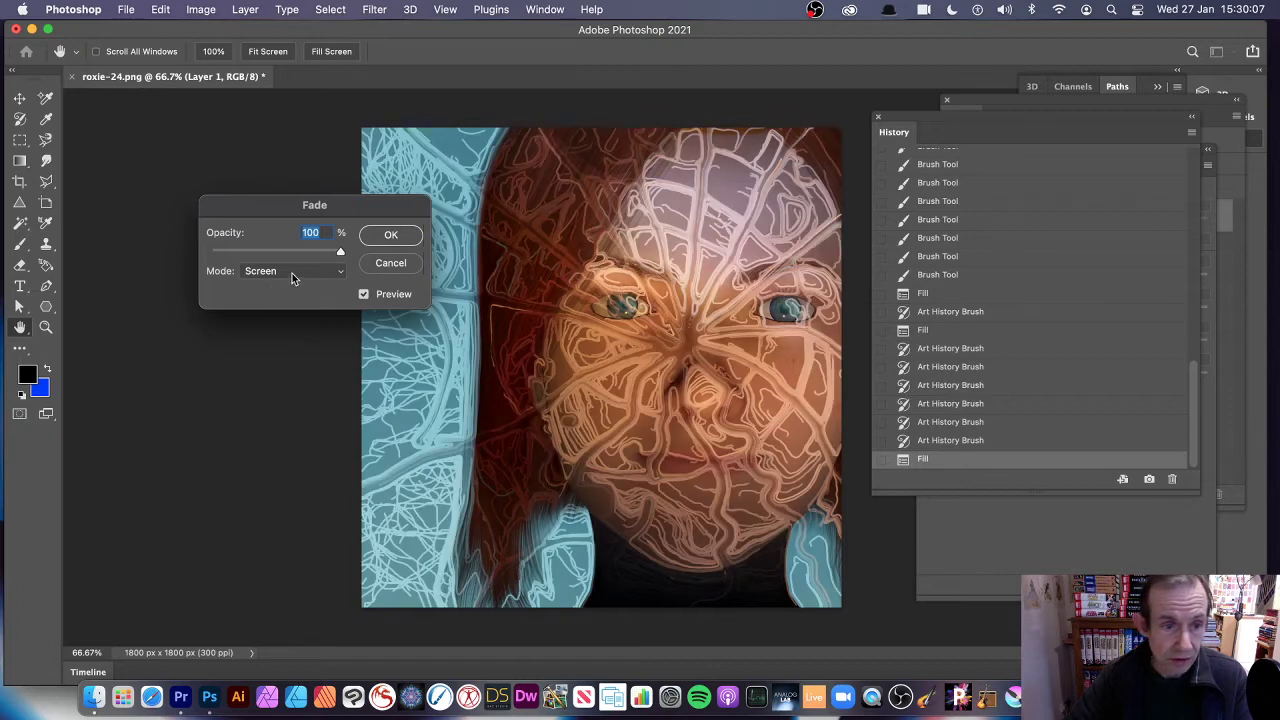
- Try Overlay, Soft Light and Vivid Light, then apply Linear Light at 100%
click(292, 278)
click(284, 341)
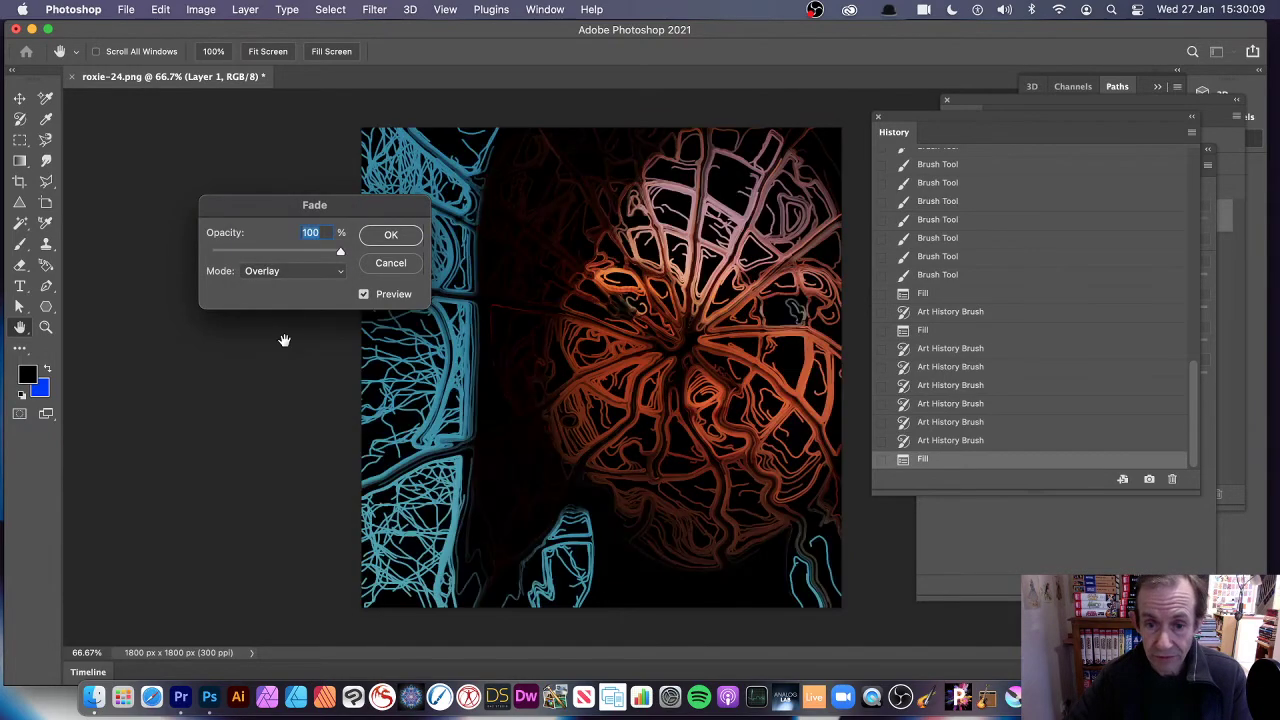
click(296, 273)
click(289, 288)
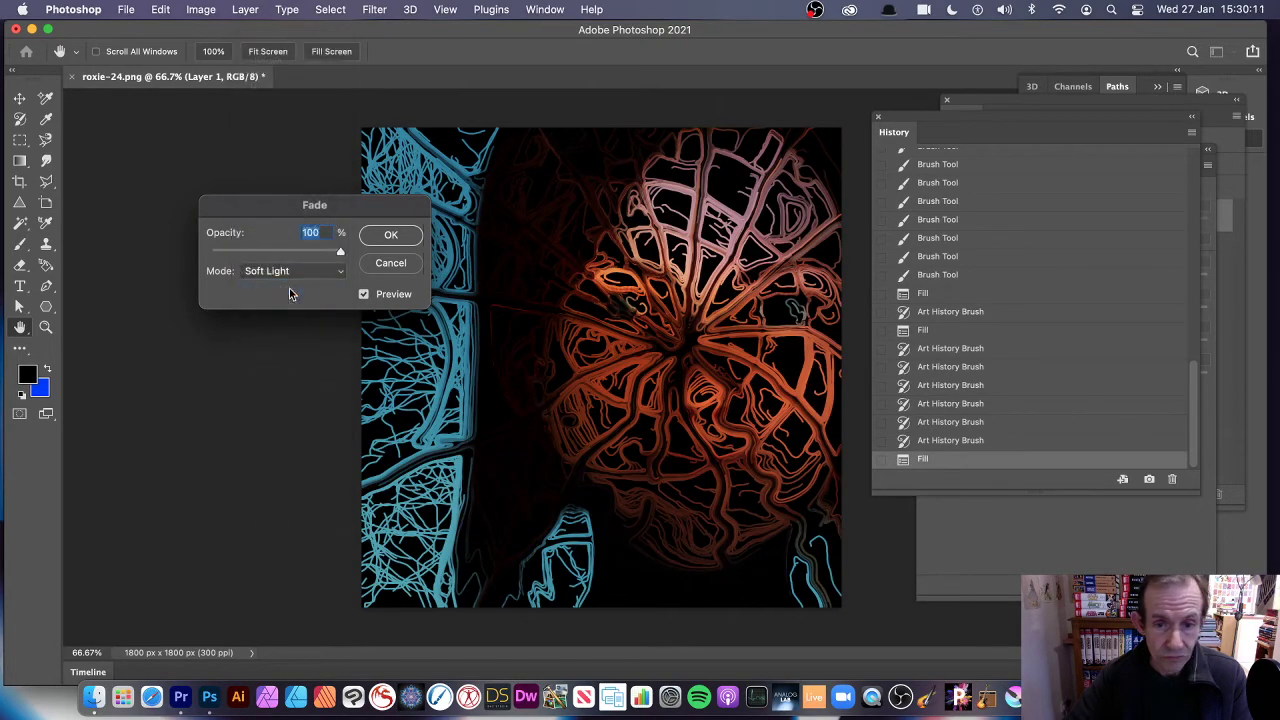
click(297, 271)
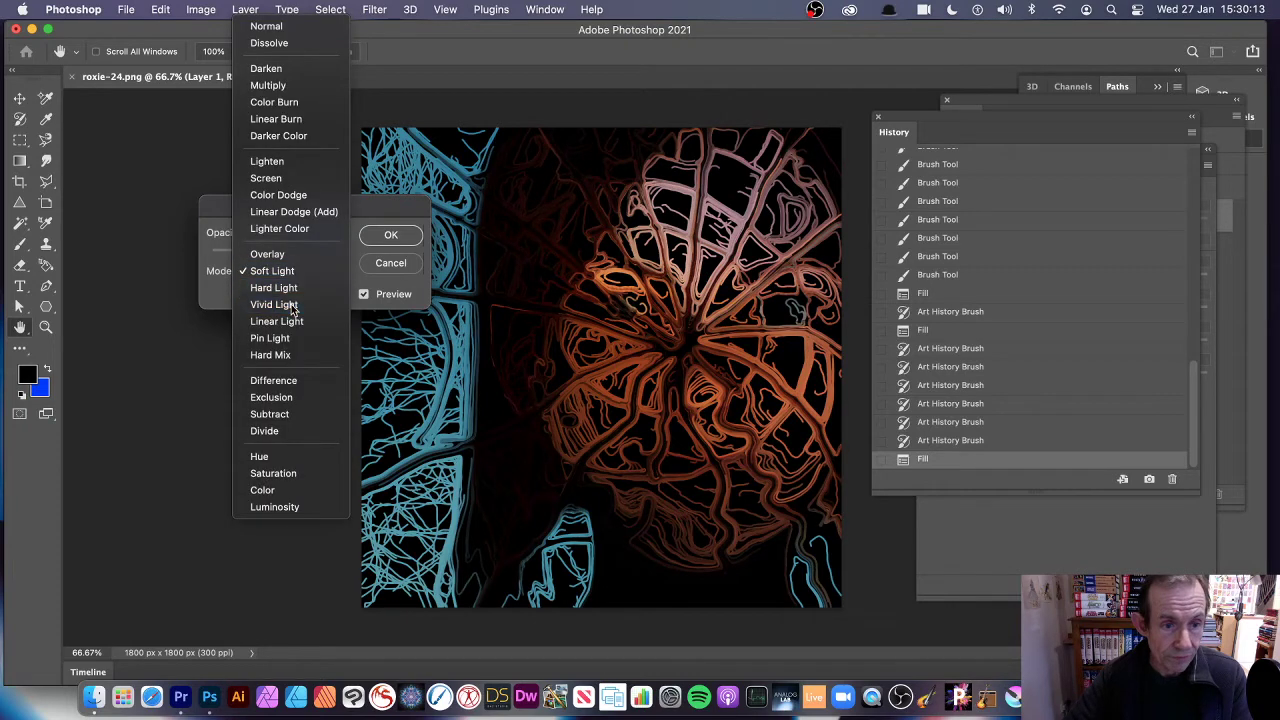
click(294, 304)
click(296, 272)
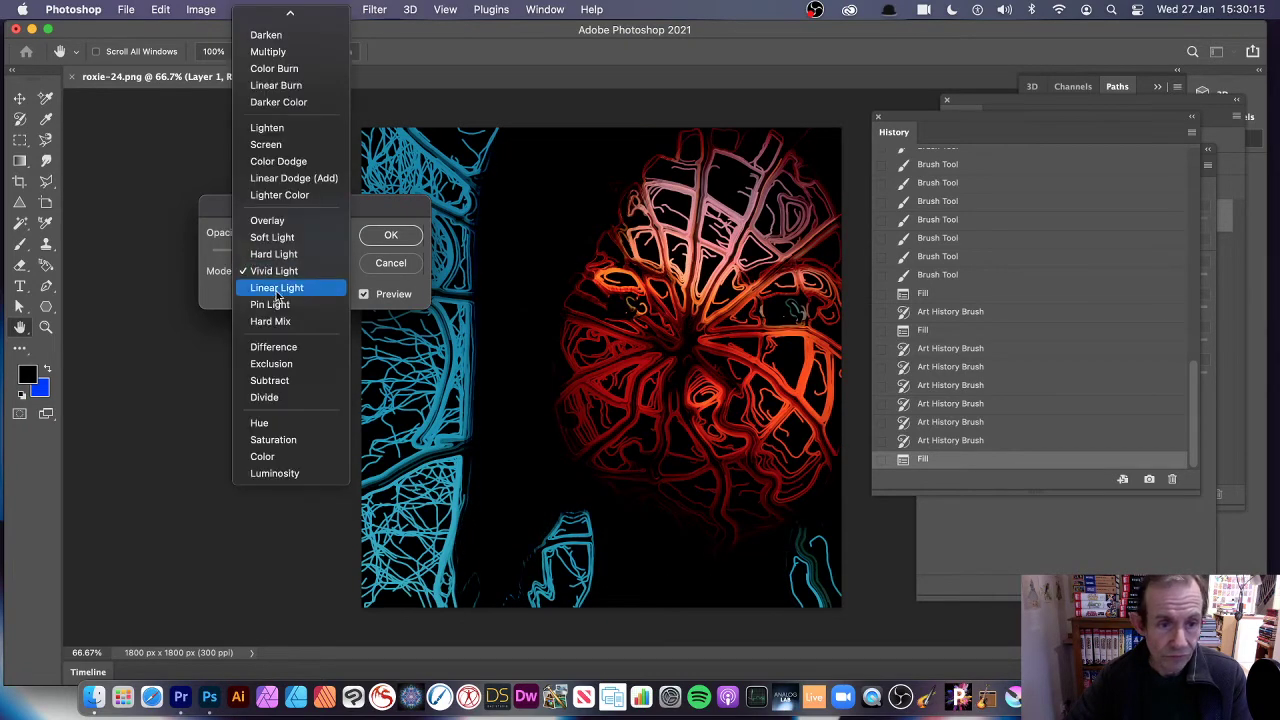
click(284, 289)
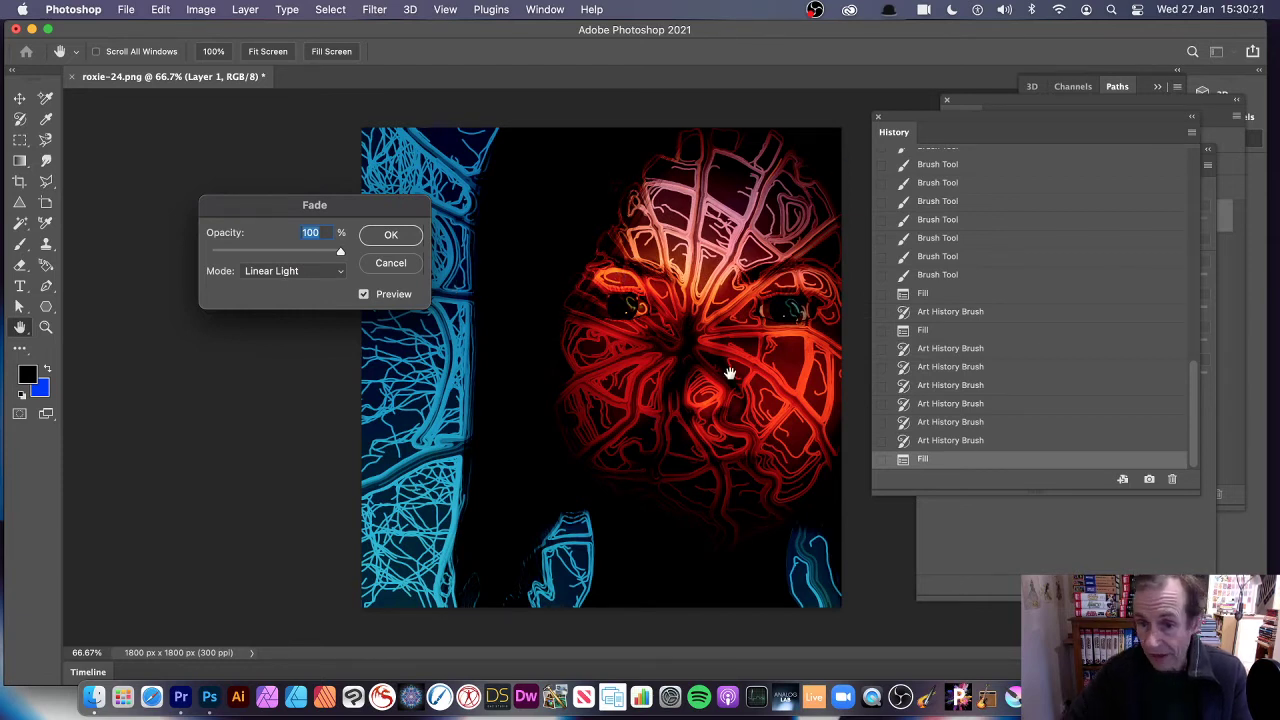
click(393, 234)
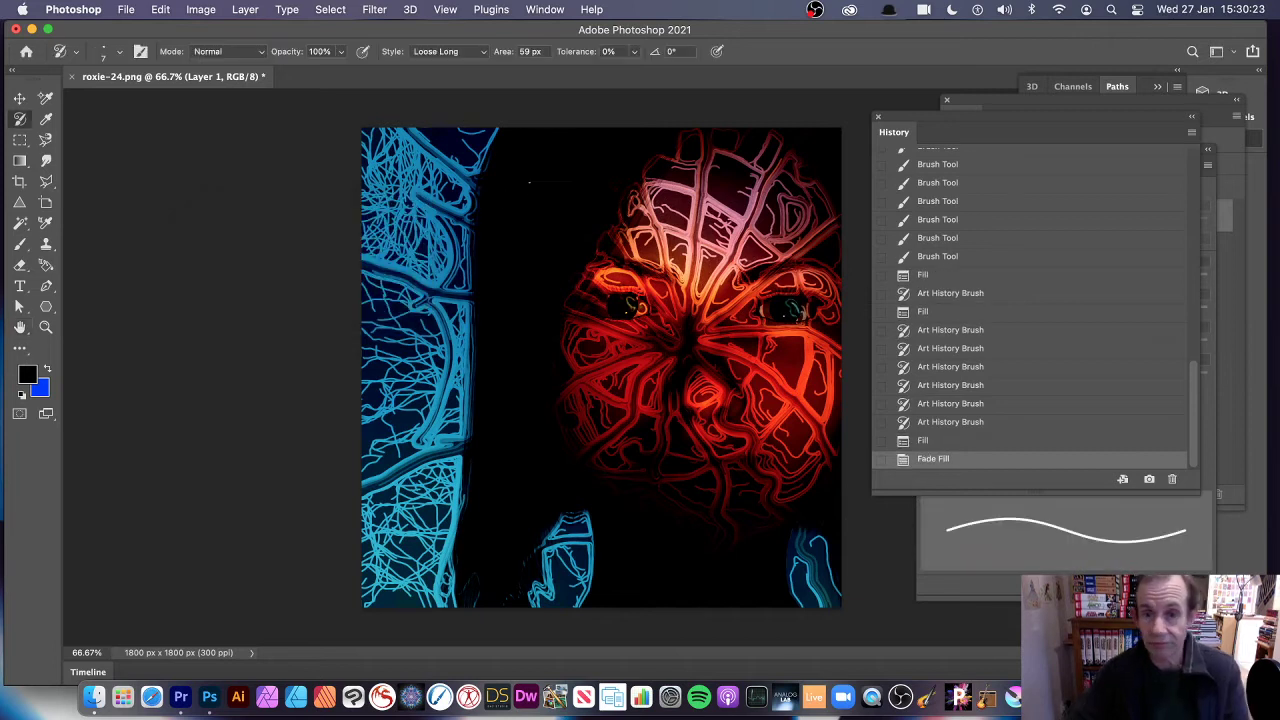
- Apply a Vibrance adjustment with Vibrance +39 and Saturation +80
click(201, 10)
mouse_move(222, 53)
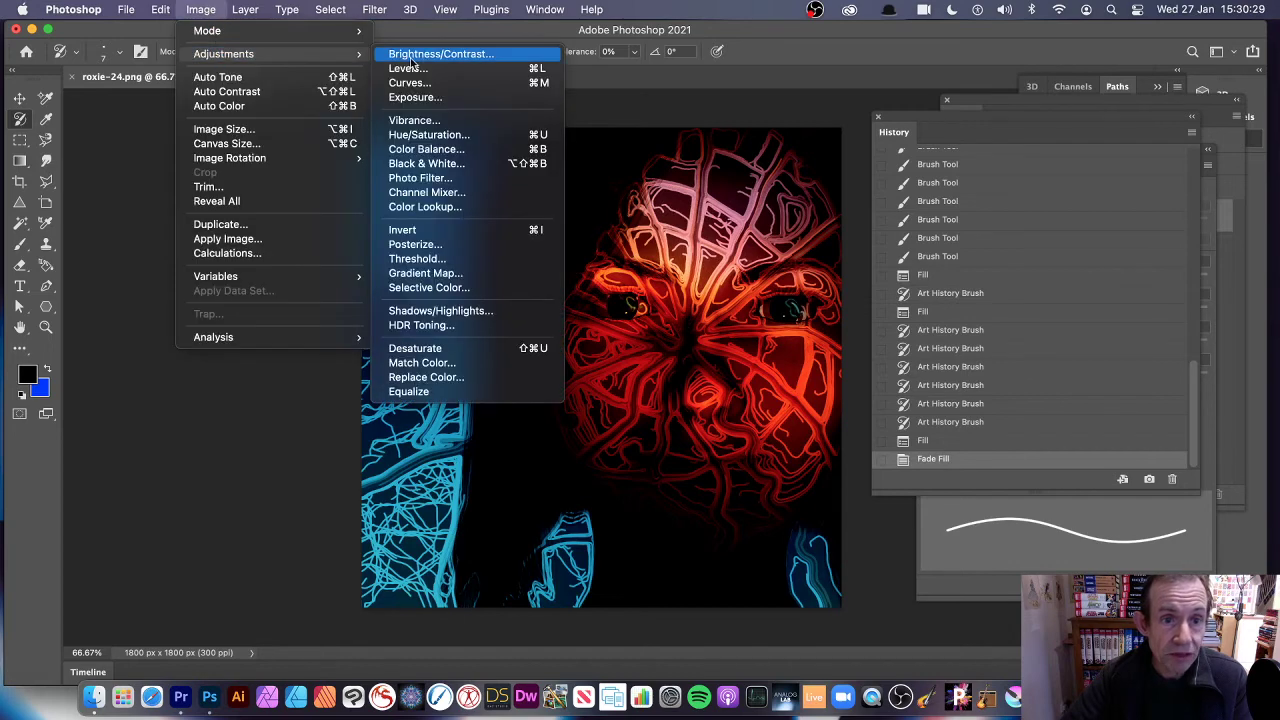
click(440, 121)
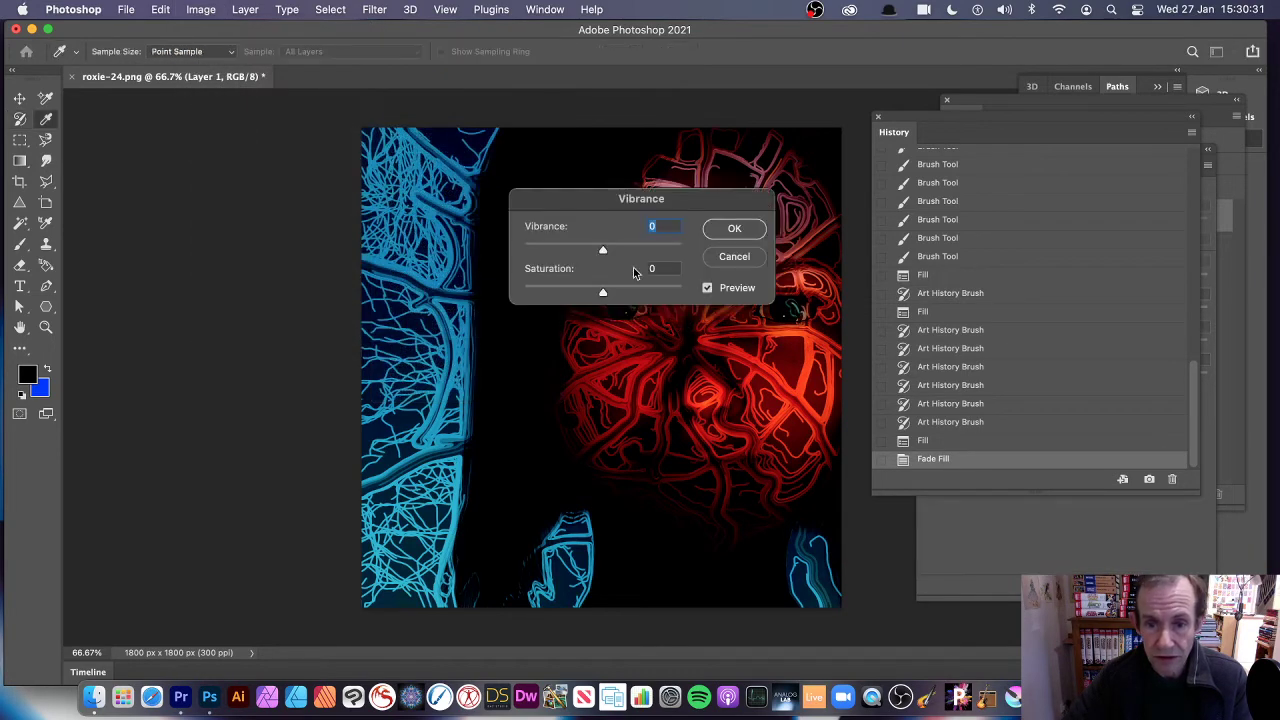
drag(626, 250, 666, 293)
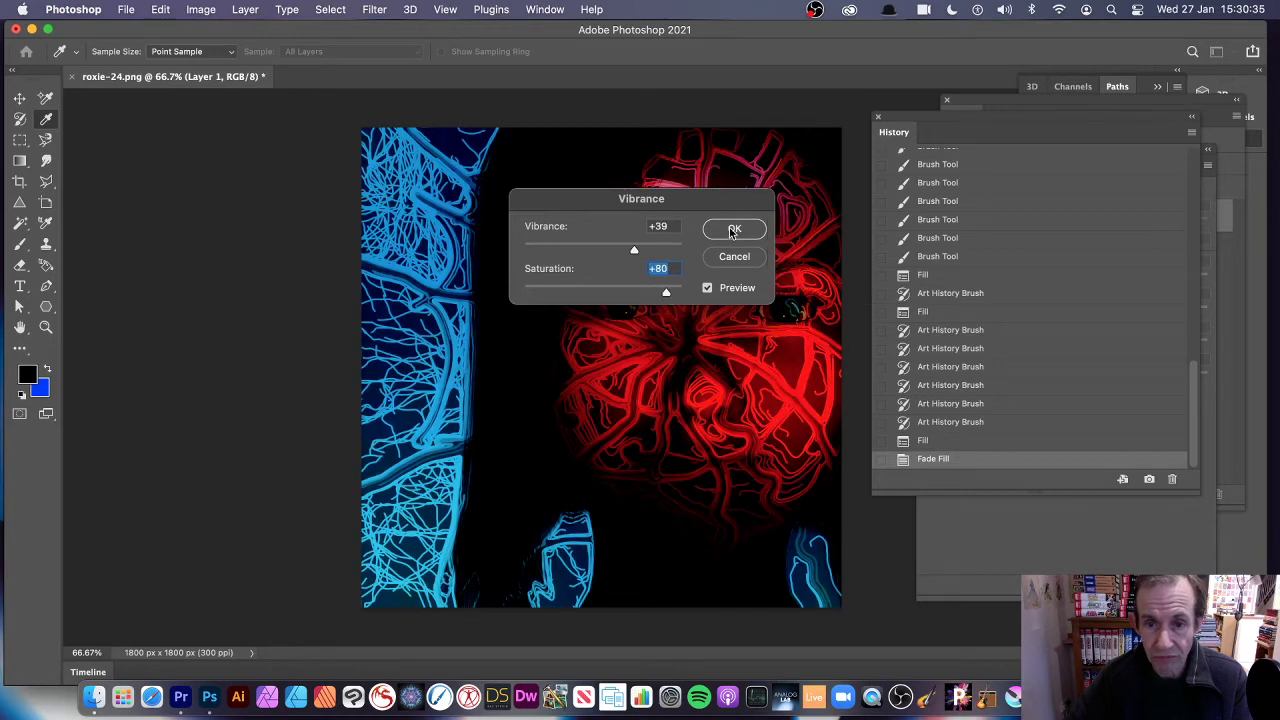
click(733, 231)
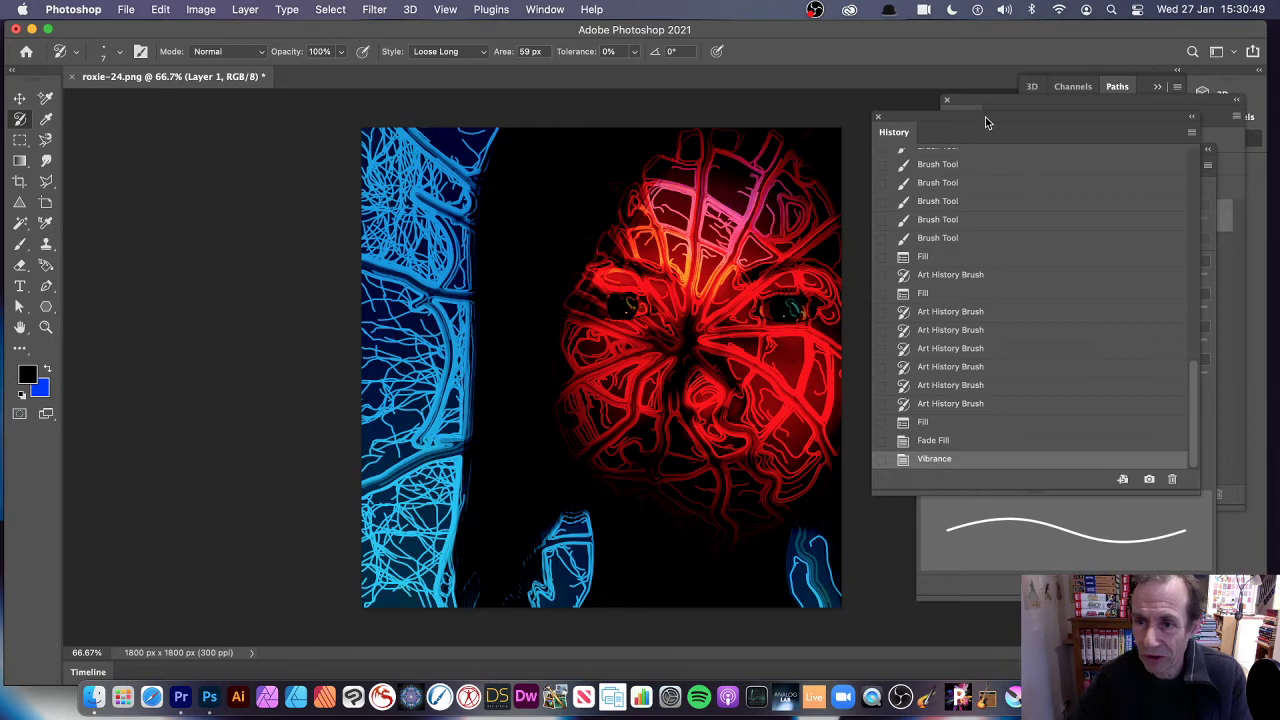
- Set brush Color Dynamics jitter to Hue 46%, Saturation 58%, Brightness 64%, then restore the History panel
mouse_move(987, 120)
mouse_down()
mouse_move(1040, 171)
mouse_move(910, 234)
mouse_up()
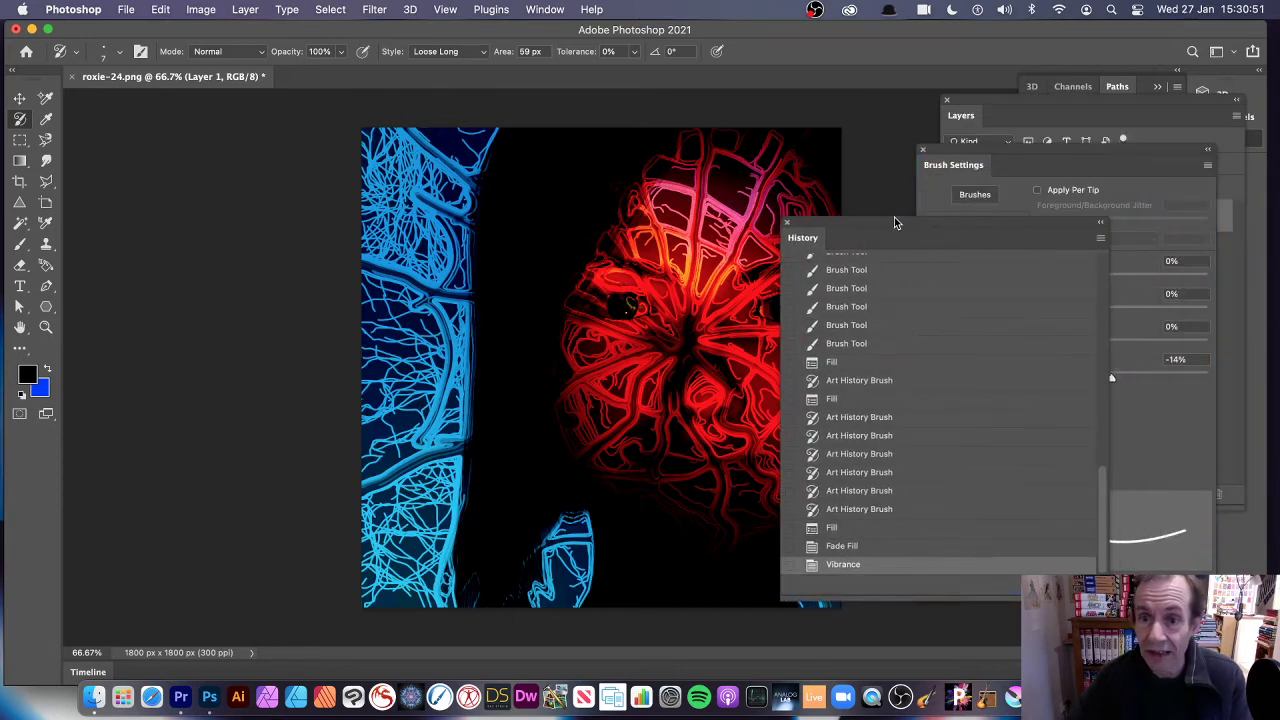
click(978, 170)
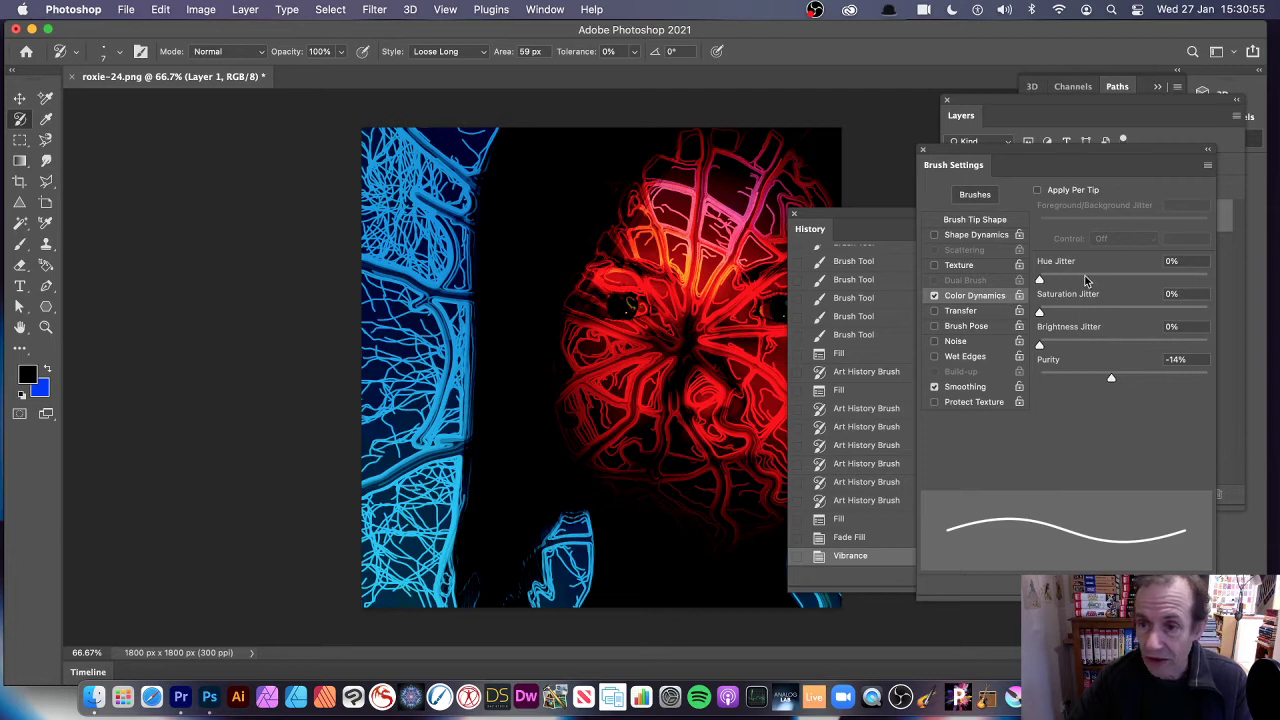
drag(1085, 280, 1147, 343)
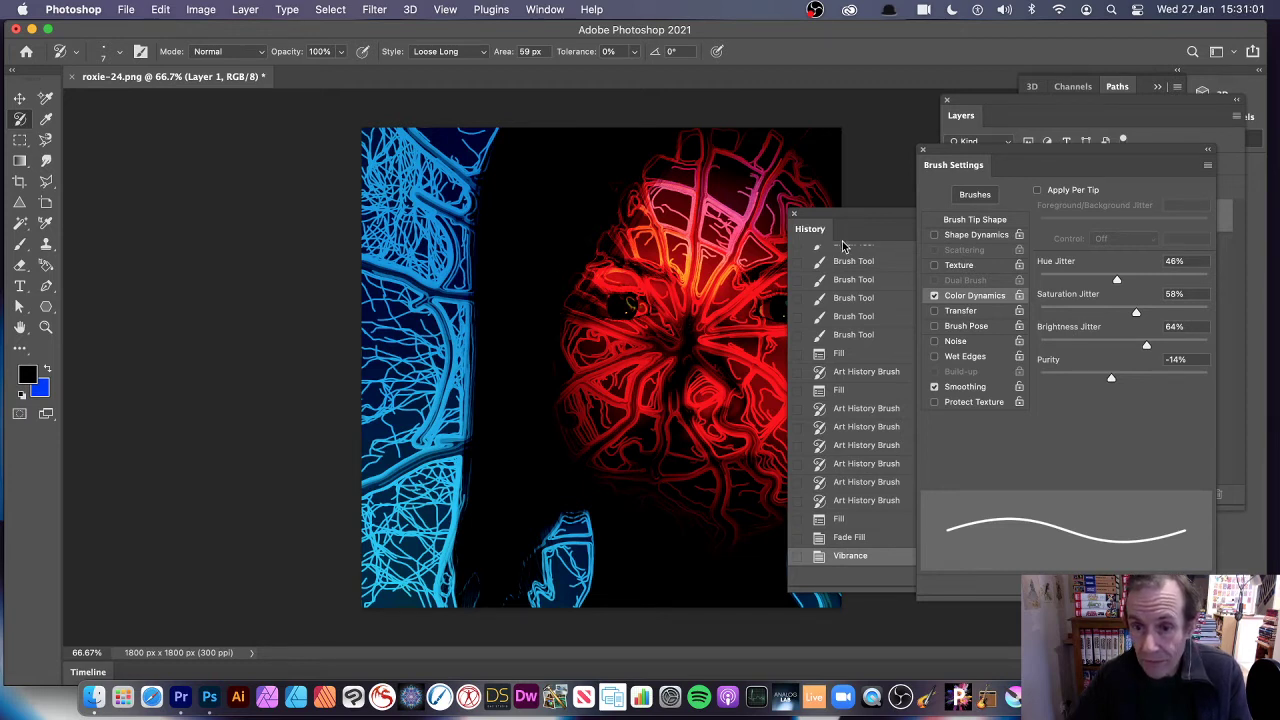
drag(853, 221, 877, 123)
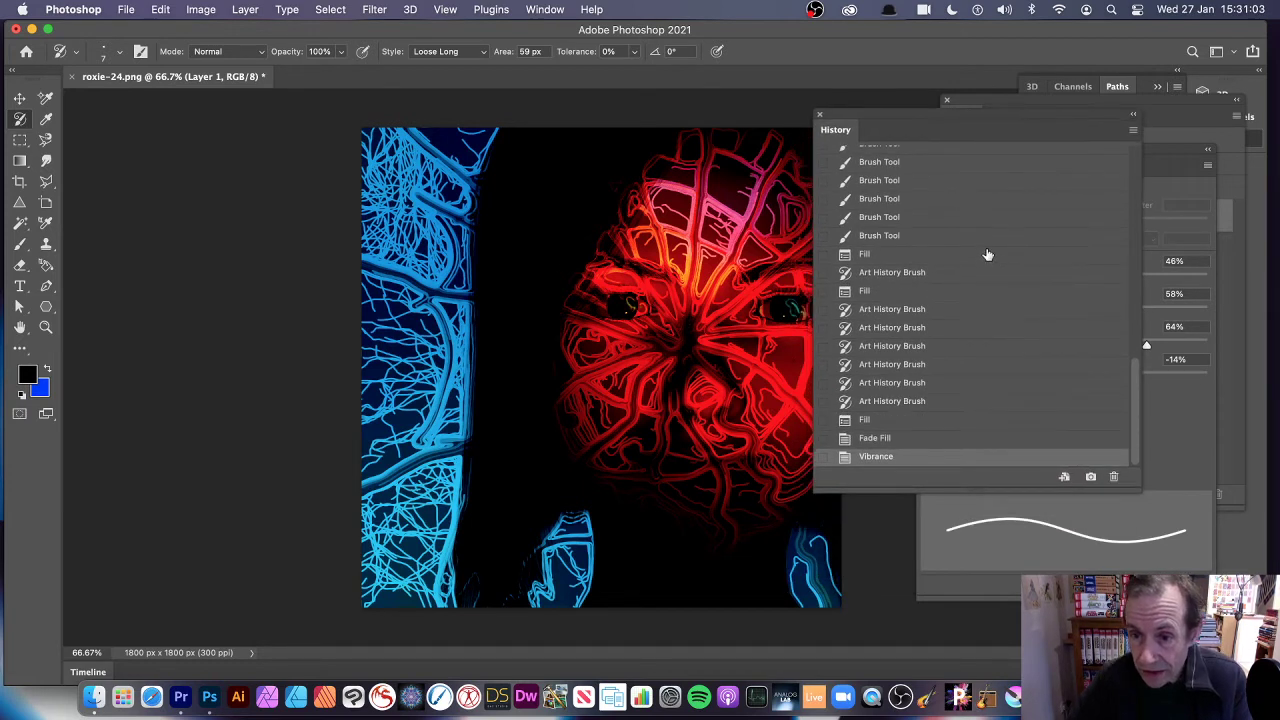
mouse_move(1139, 381)
mouse_down()
mouse_move(1143, 337)
mouse_move(1146, 386)
mouse_up()
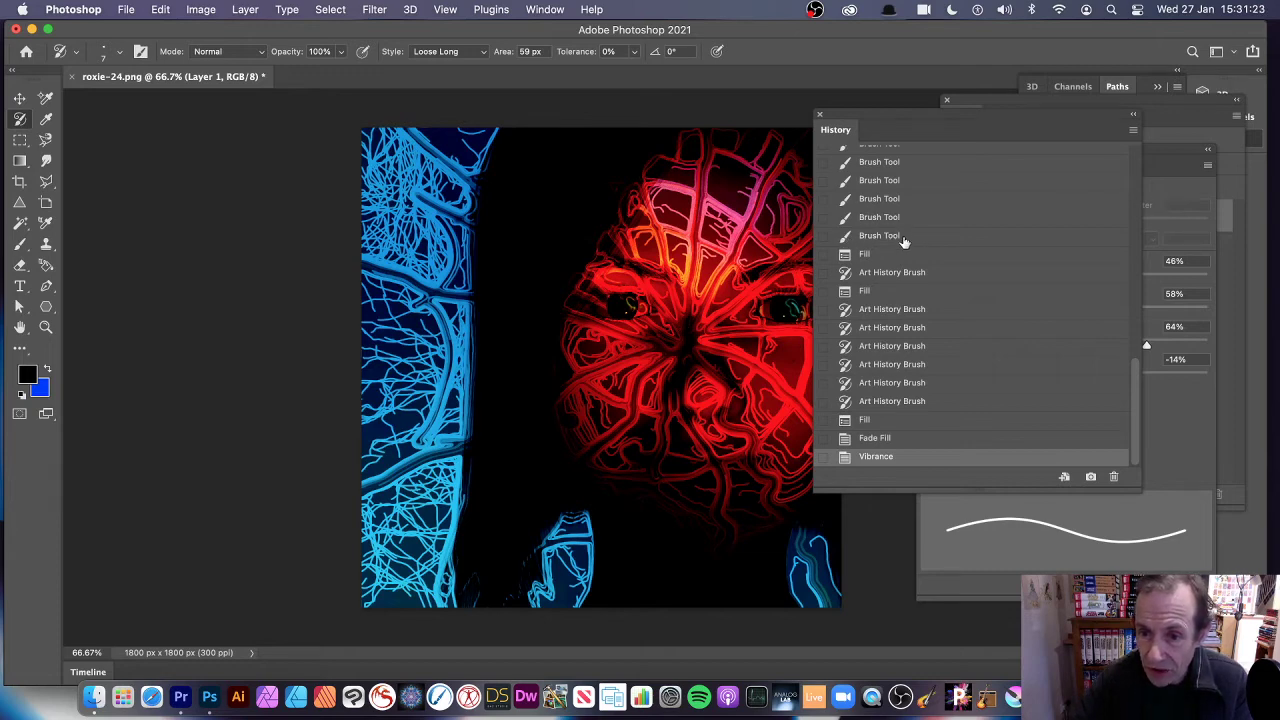
click(880, 236)
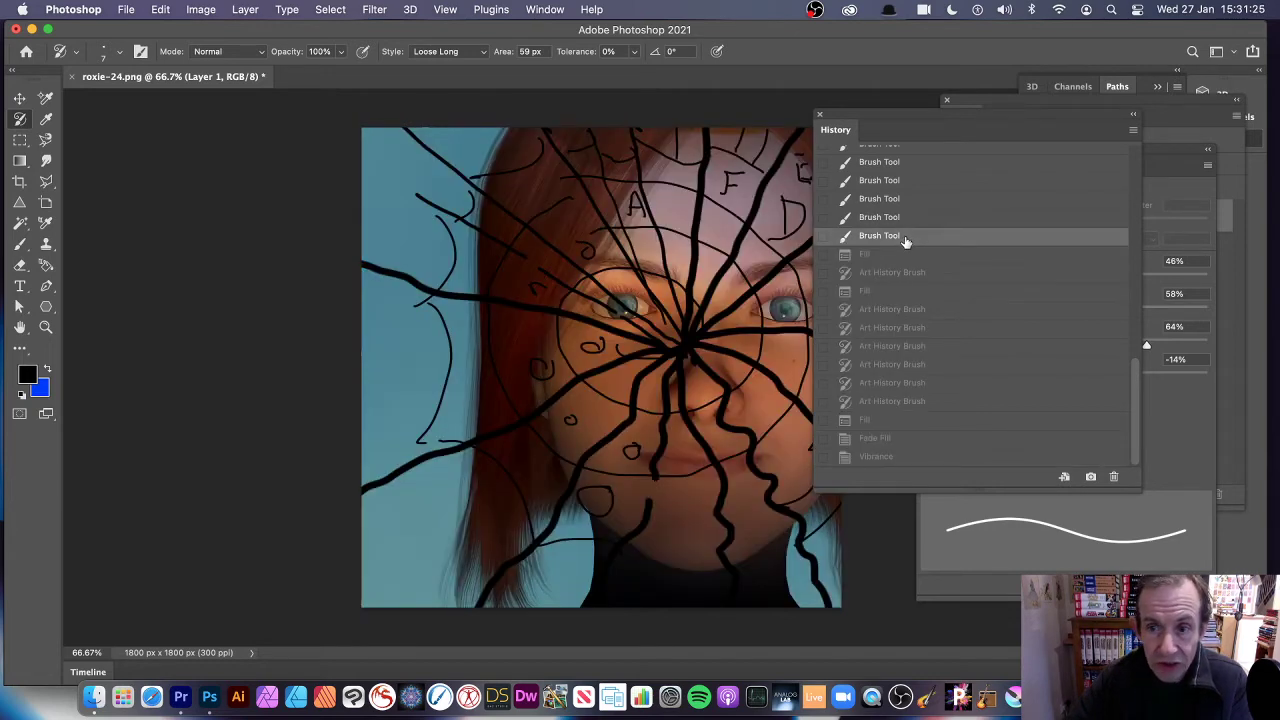
click(1133, 130)
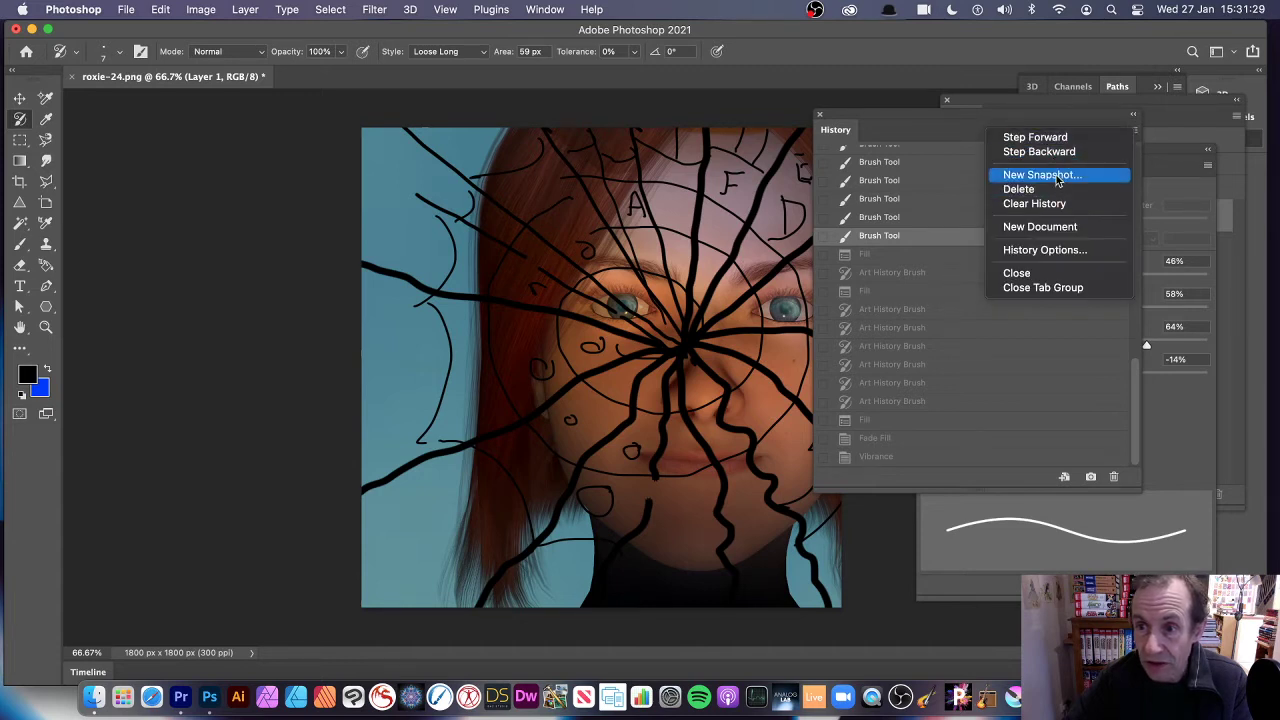
click(1056, 176)
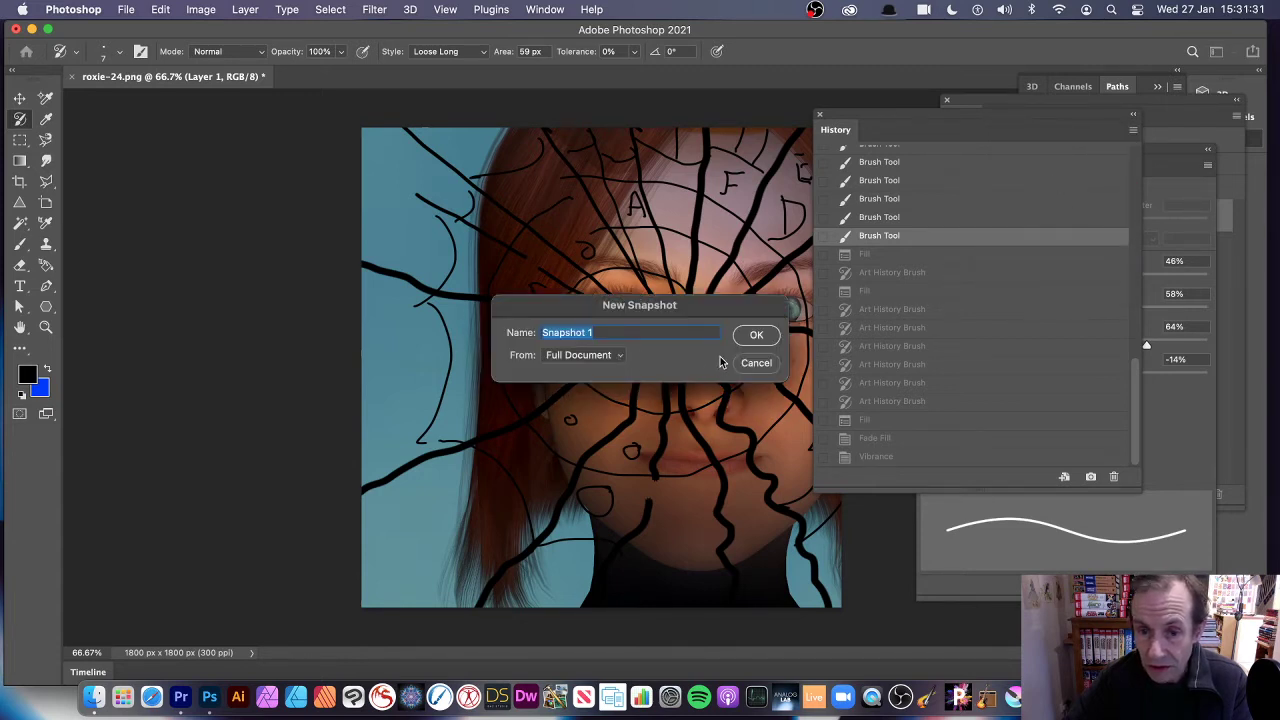
click(768, 337)
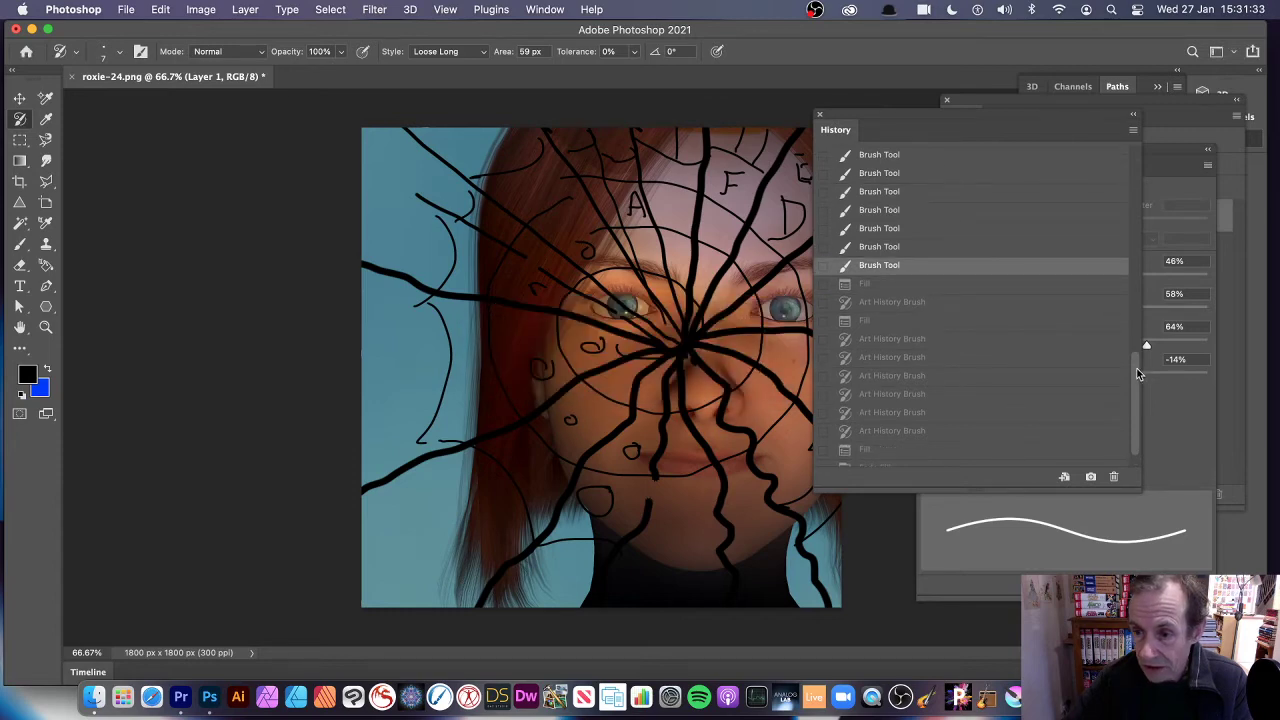
scroll(1137, 370, down, 2)
click(887, 458)
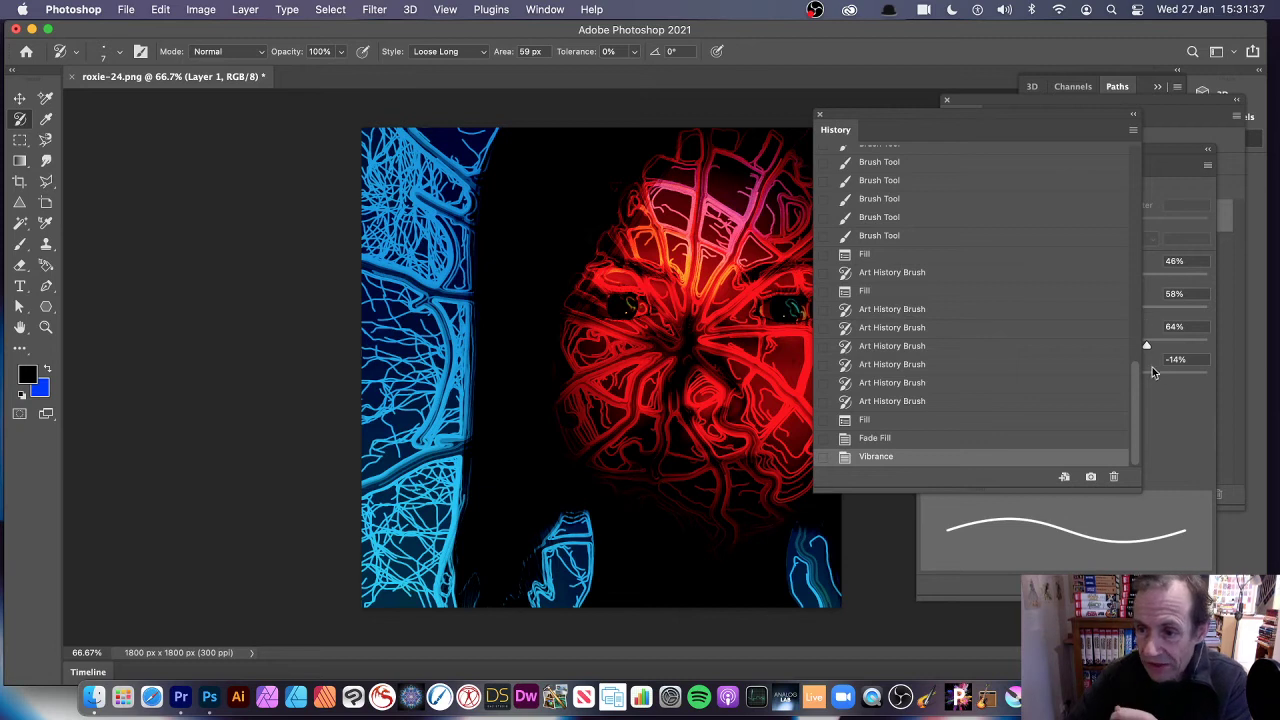
drag(1137, 385, 1137, 160)
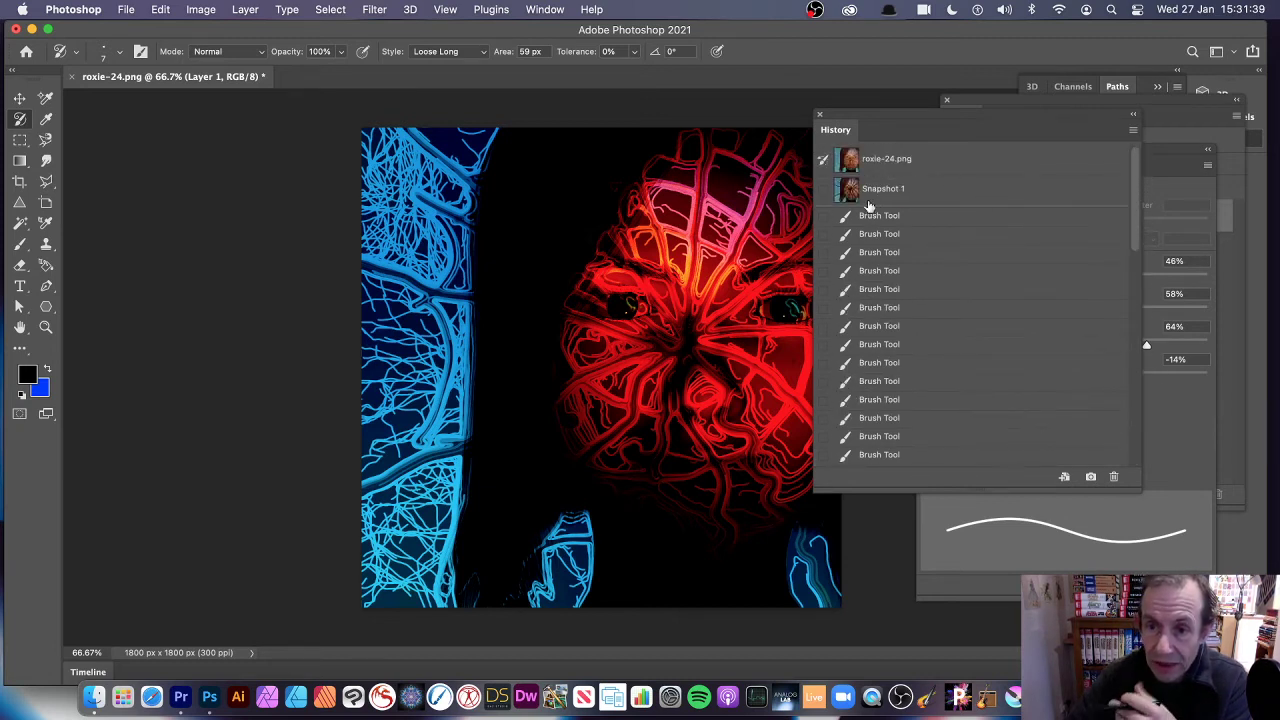
click(822, 190)
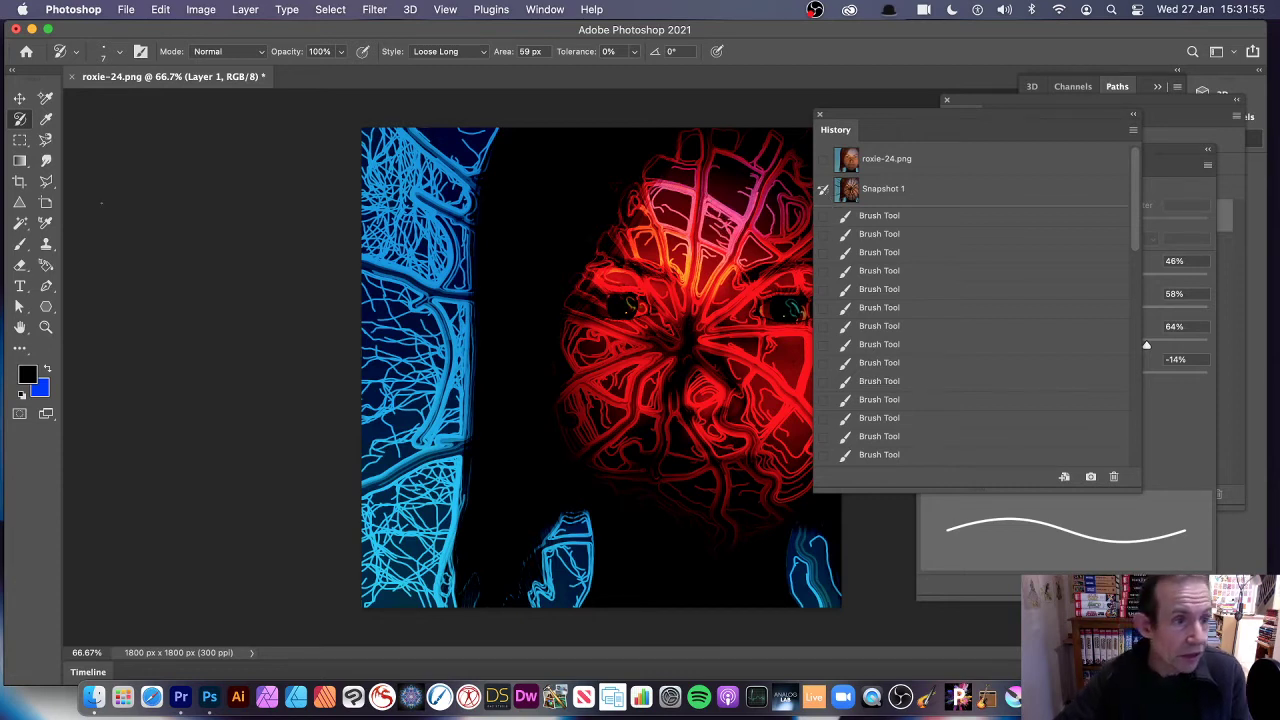
- Paint five Art History Brush passes over the face, centre and left side of the canvas
mouse_move(560, 310)
mouse_down()
mouse_move(640, 210)
mouse_move(700, 180)
mouse_up()
drag(786, 305, 786, 310)
drag(878, 121, 942, 128)
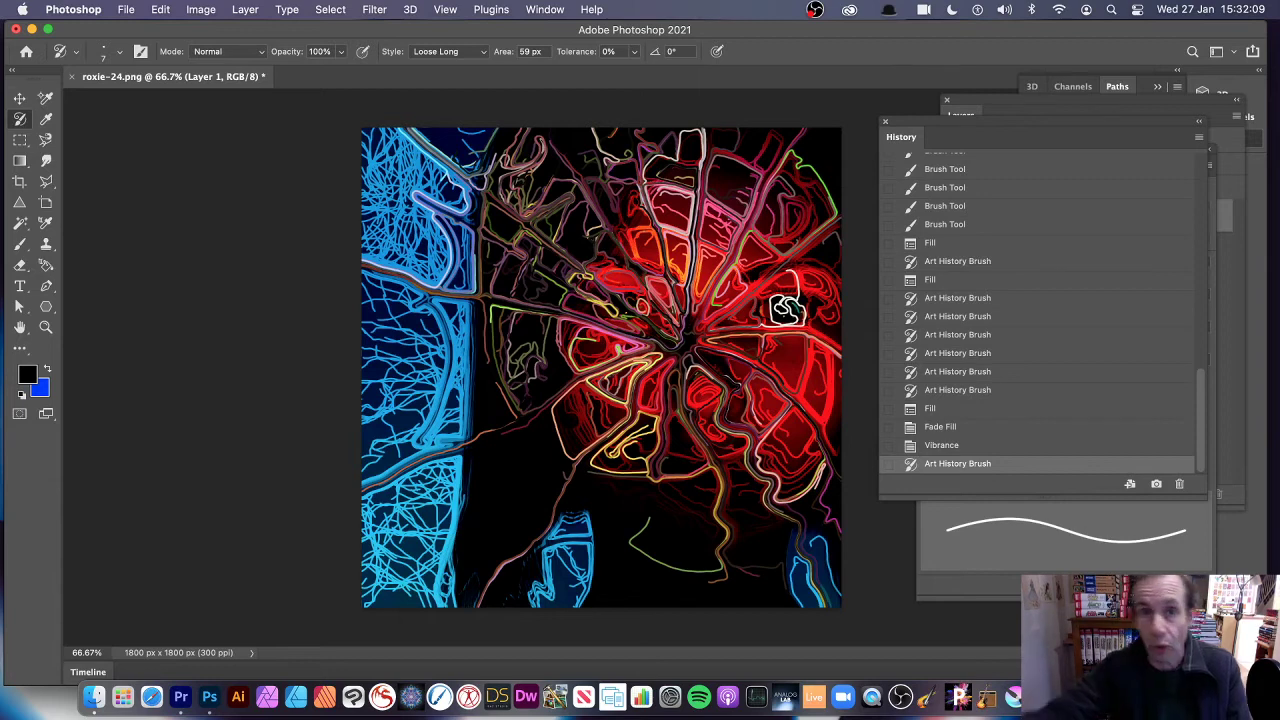
drag(786, 310, 786, 310)
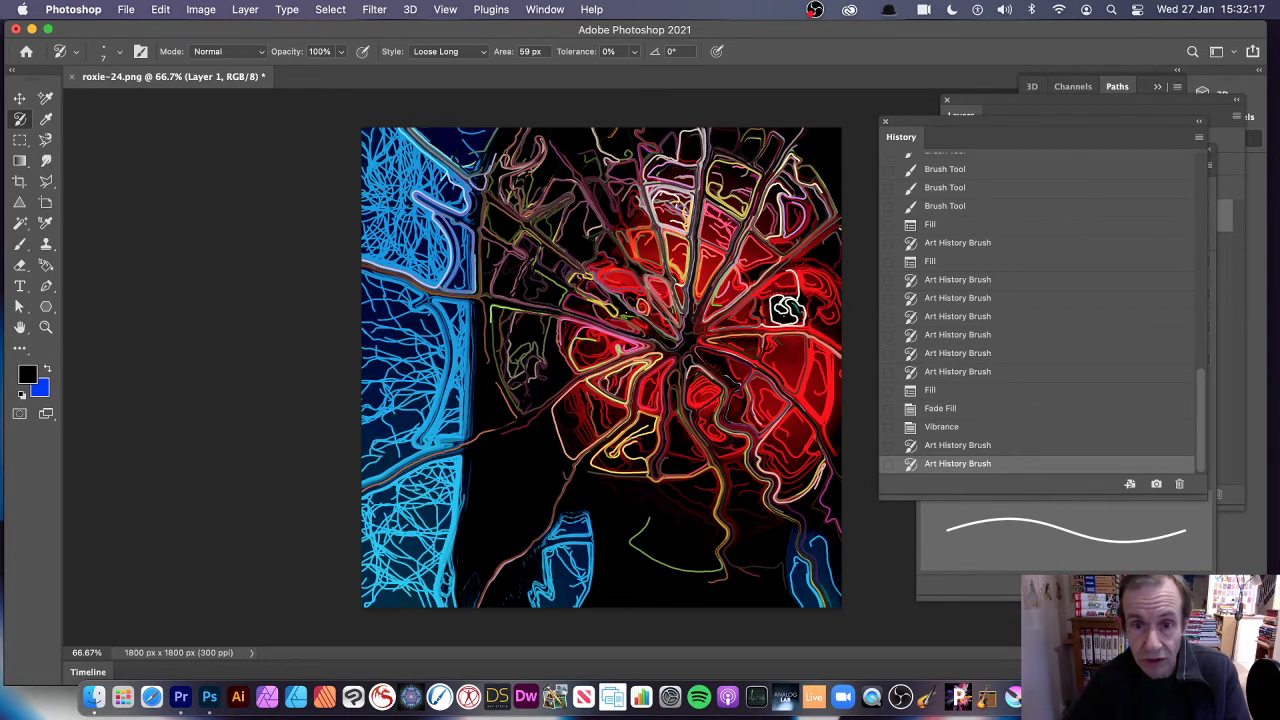
drag(786, 310, 786, 310)
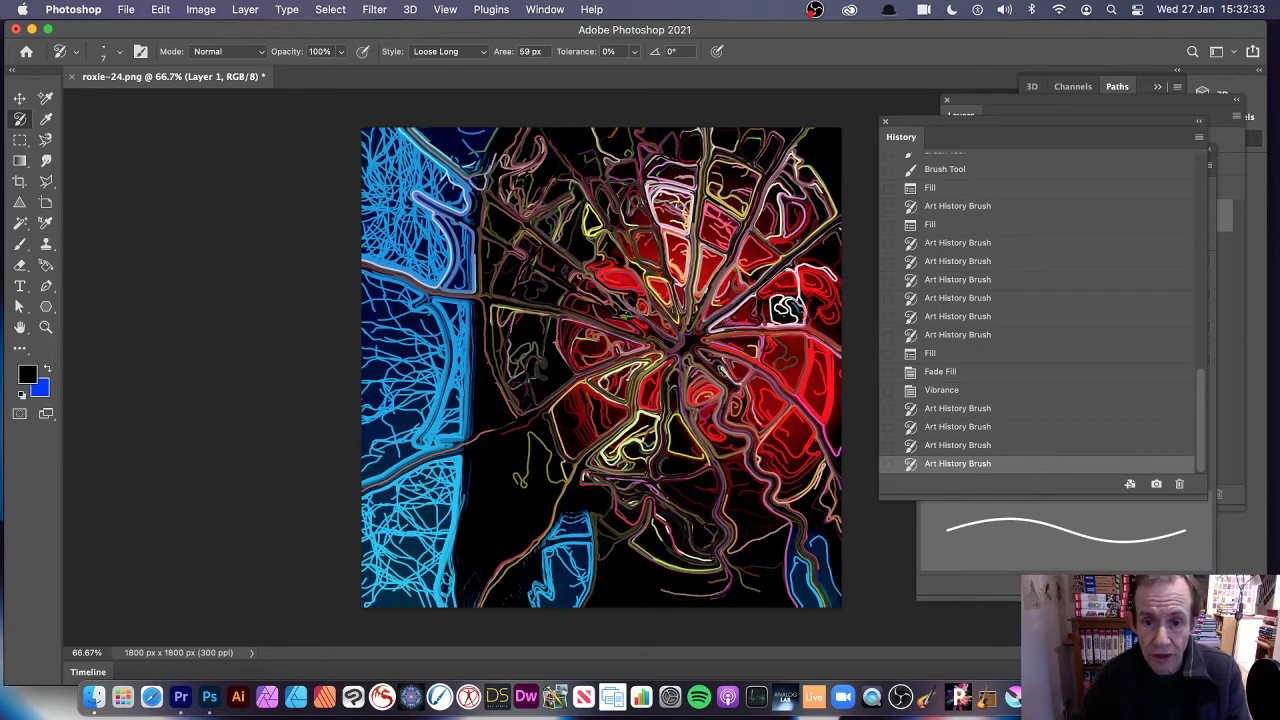
drag(786, 310, 786, 310)
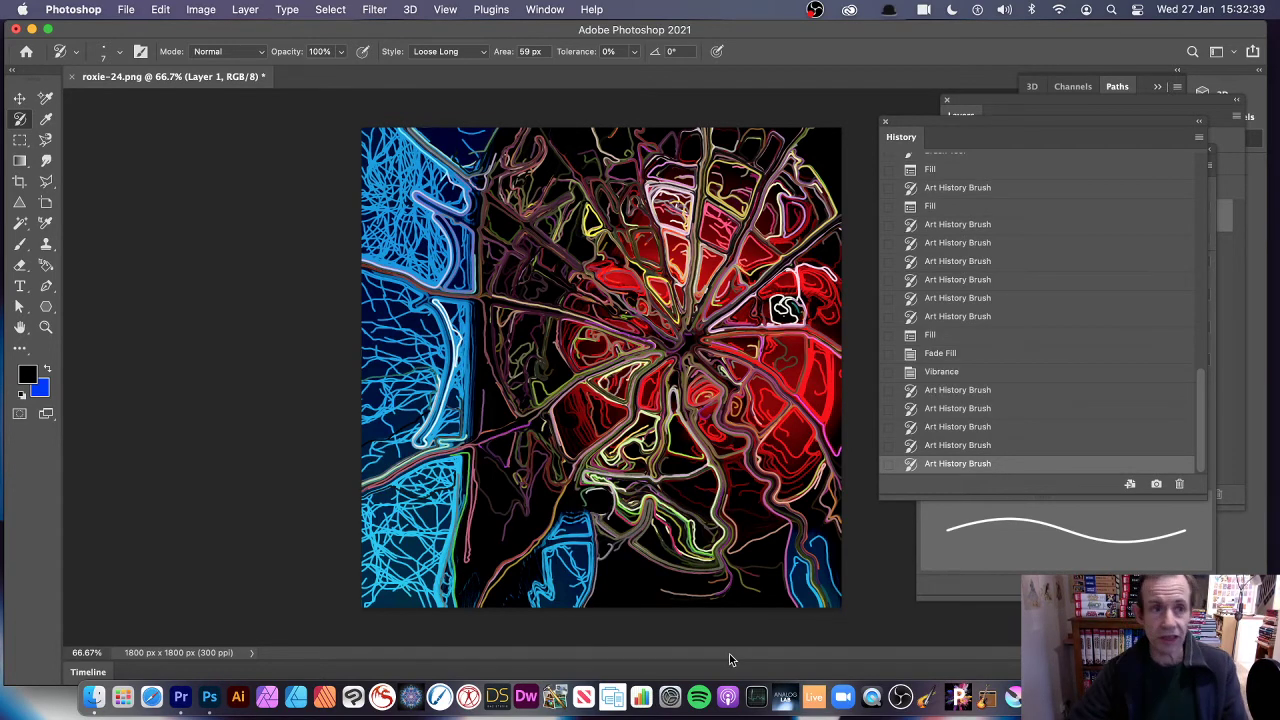
- Set the original roxie-24.png portrait as the history source
click(160, 10)
click(113, 265)
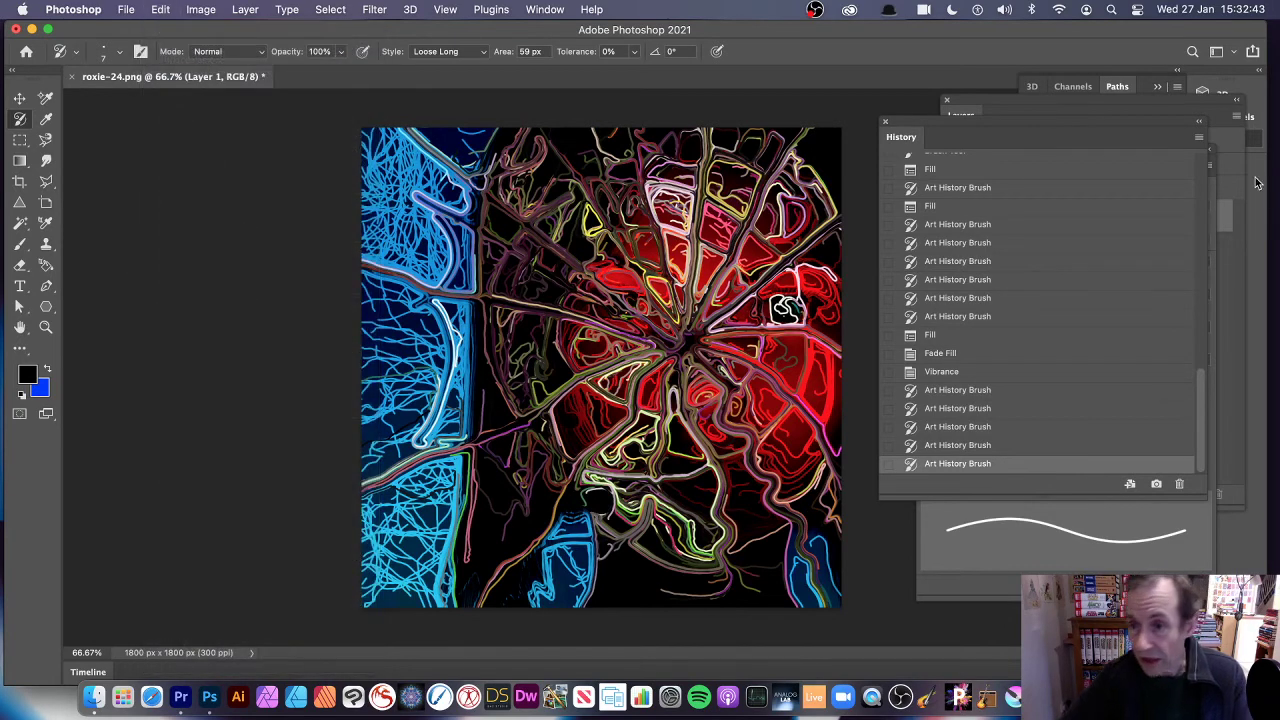
drag(1202, 388, 1230, 148)
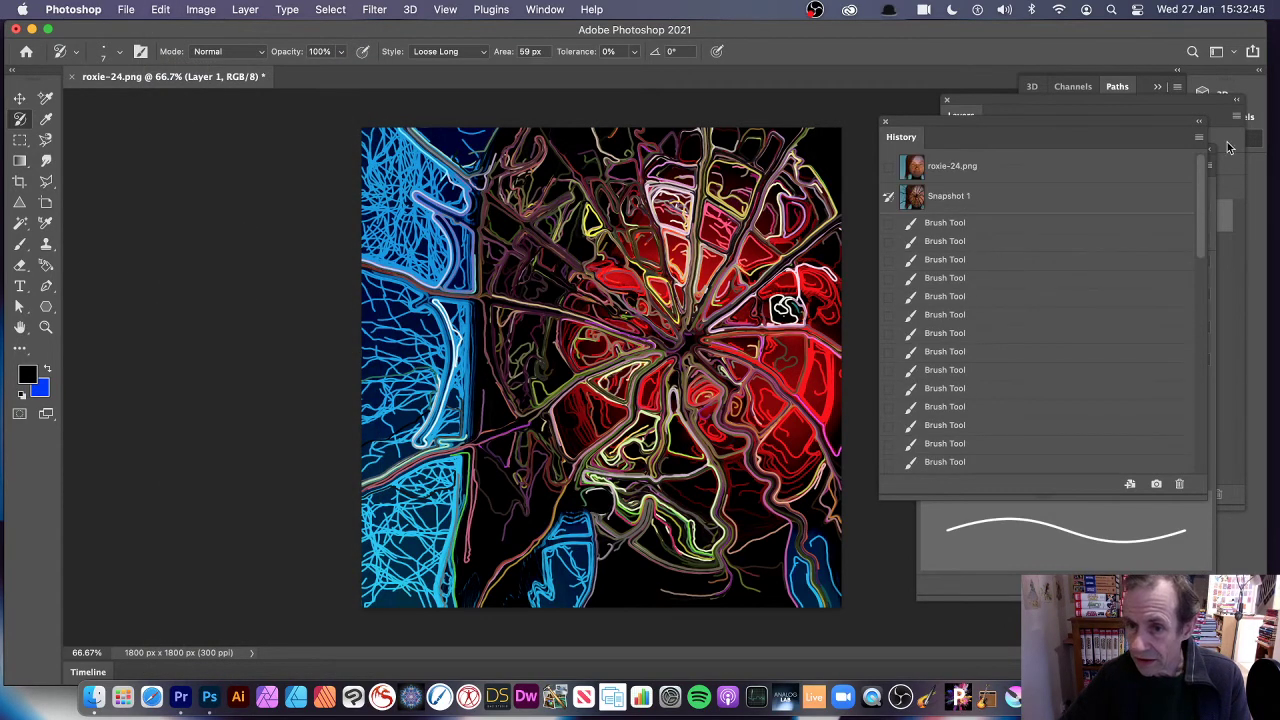
click(889, 167)
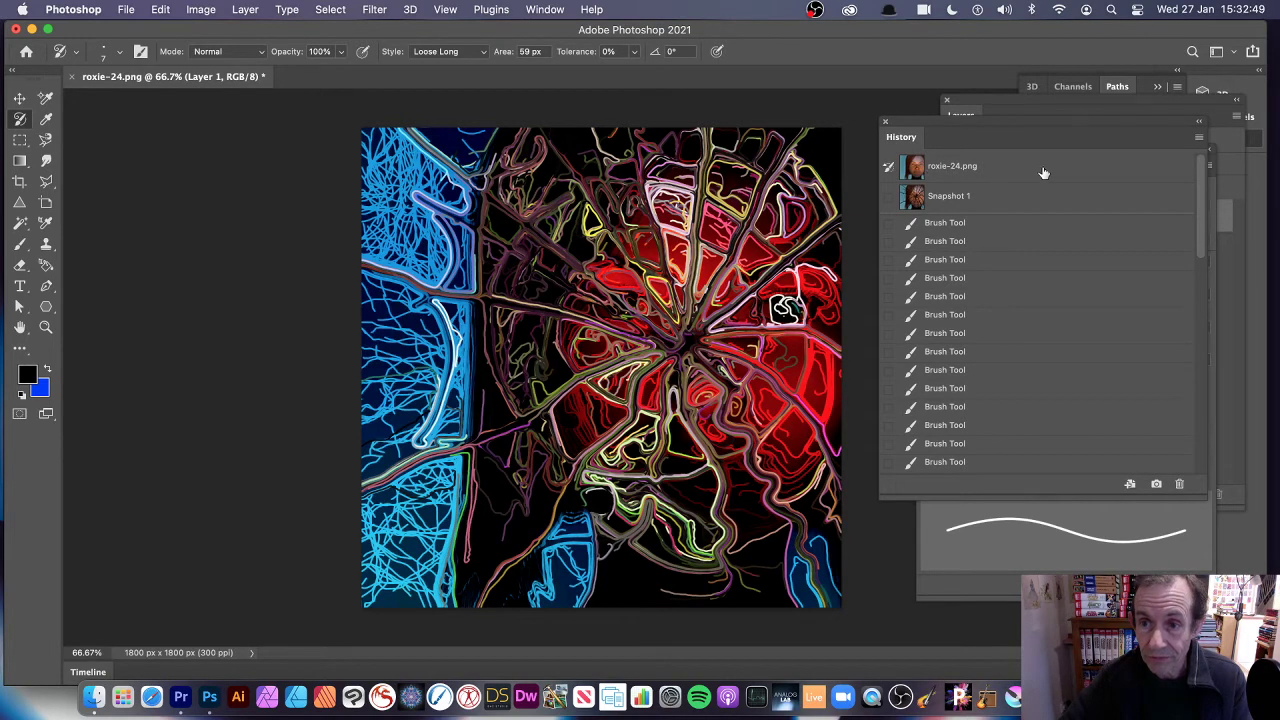
- Fill the layer with History contents from the original portrait
click(160, 9)
click(165, 254)
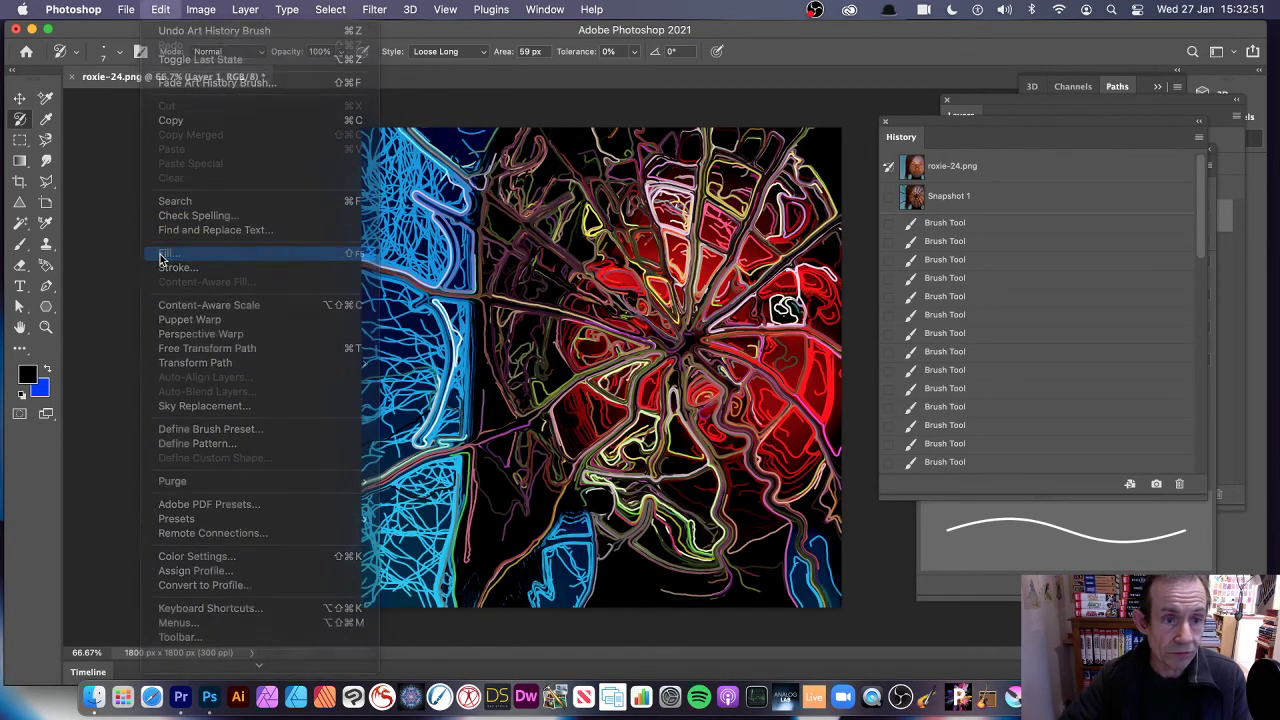
click(442, 187)
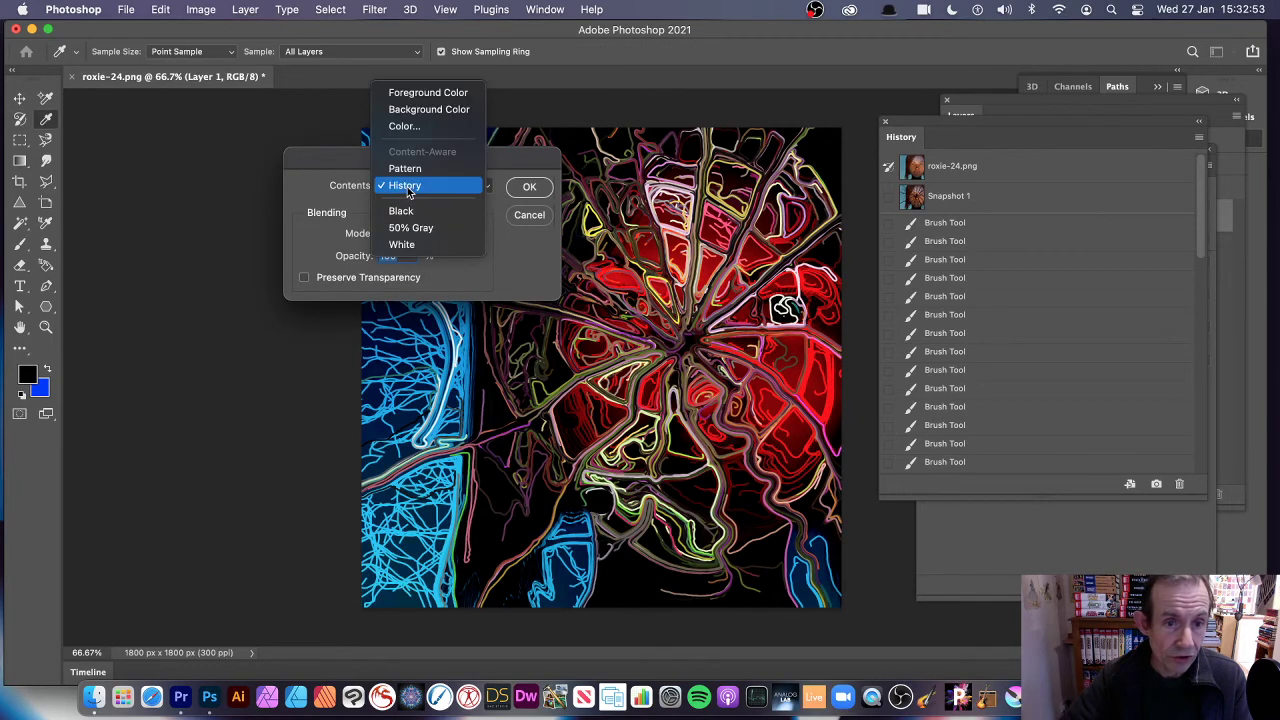
click(413, 188)
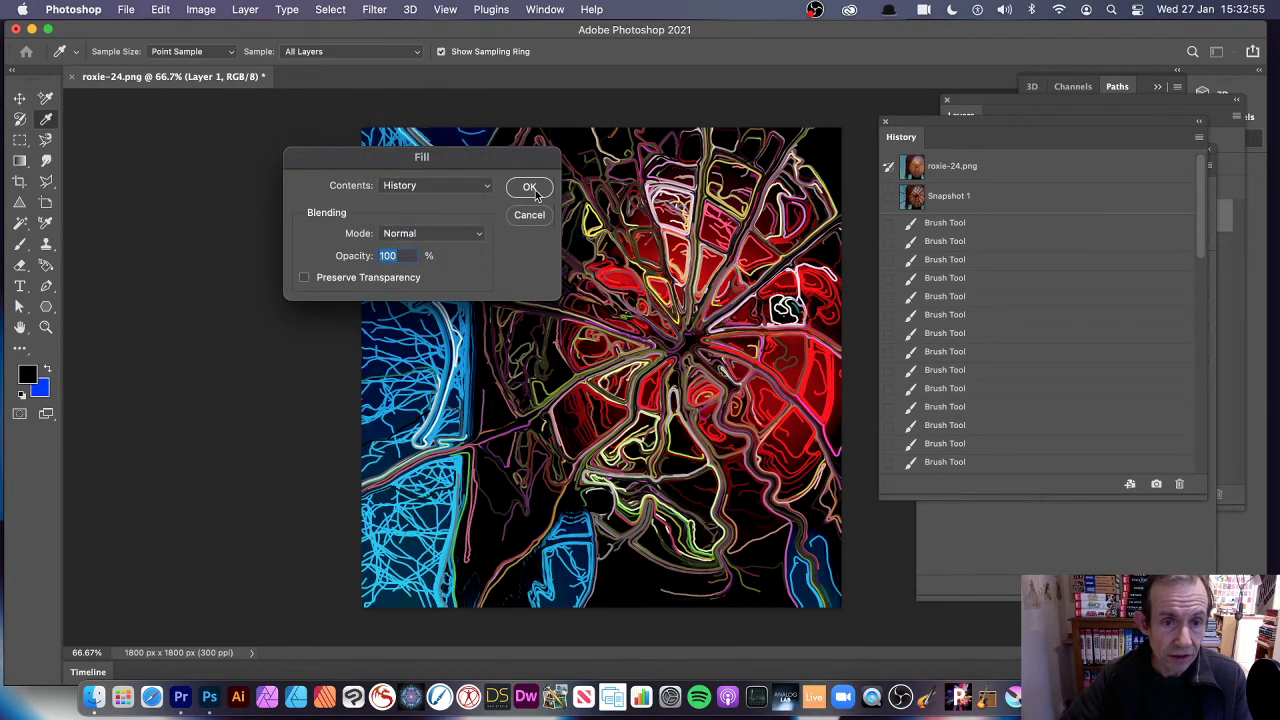
click(530, 188)
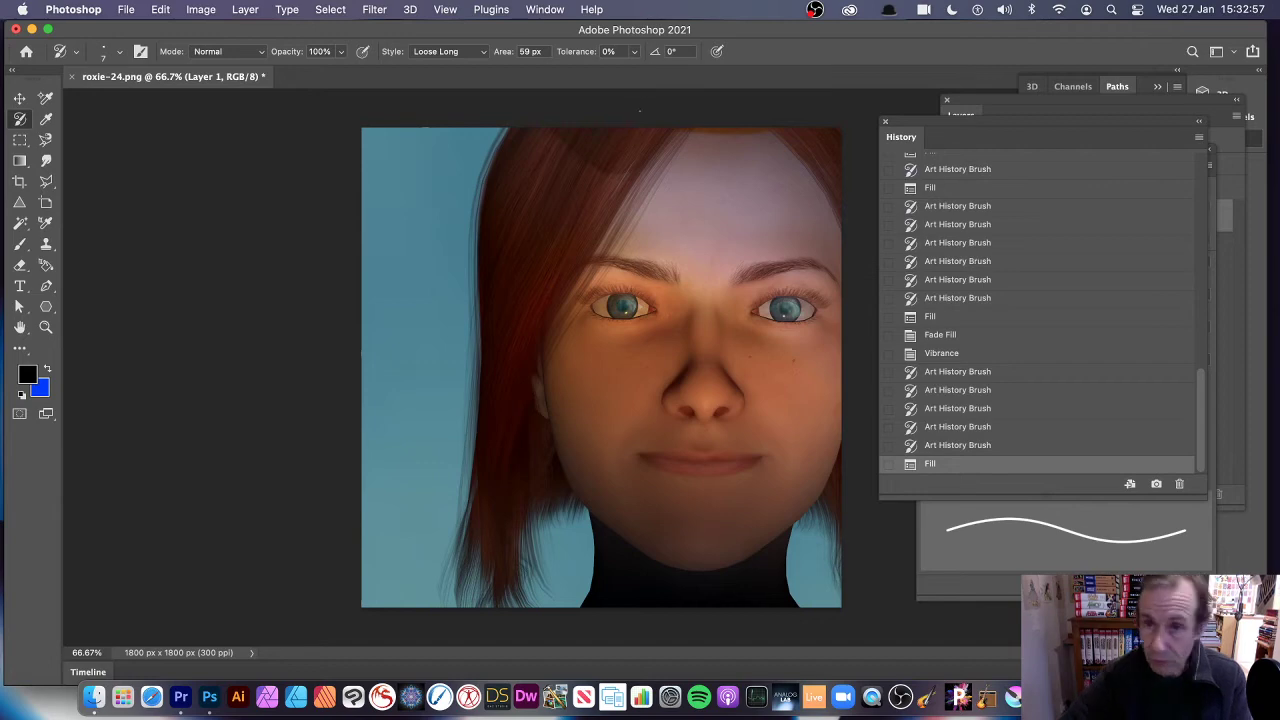
- Fade the fill in Difference mode after previewing Darken and Multiply
click(162, 10)
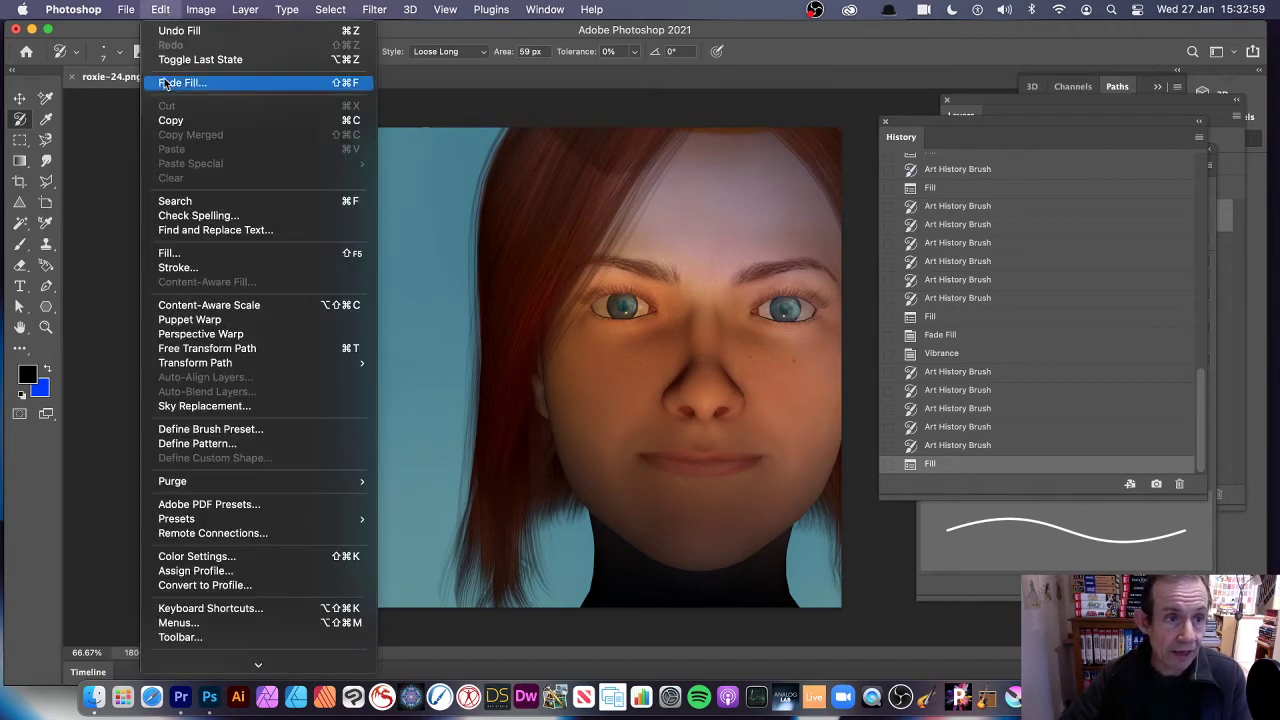
click(180, 83)
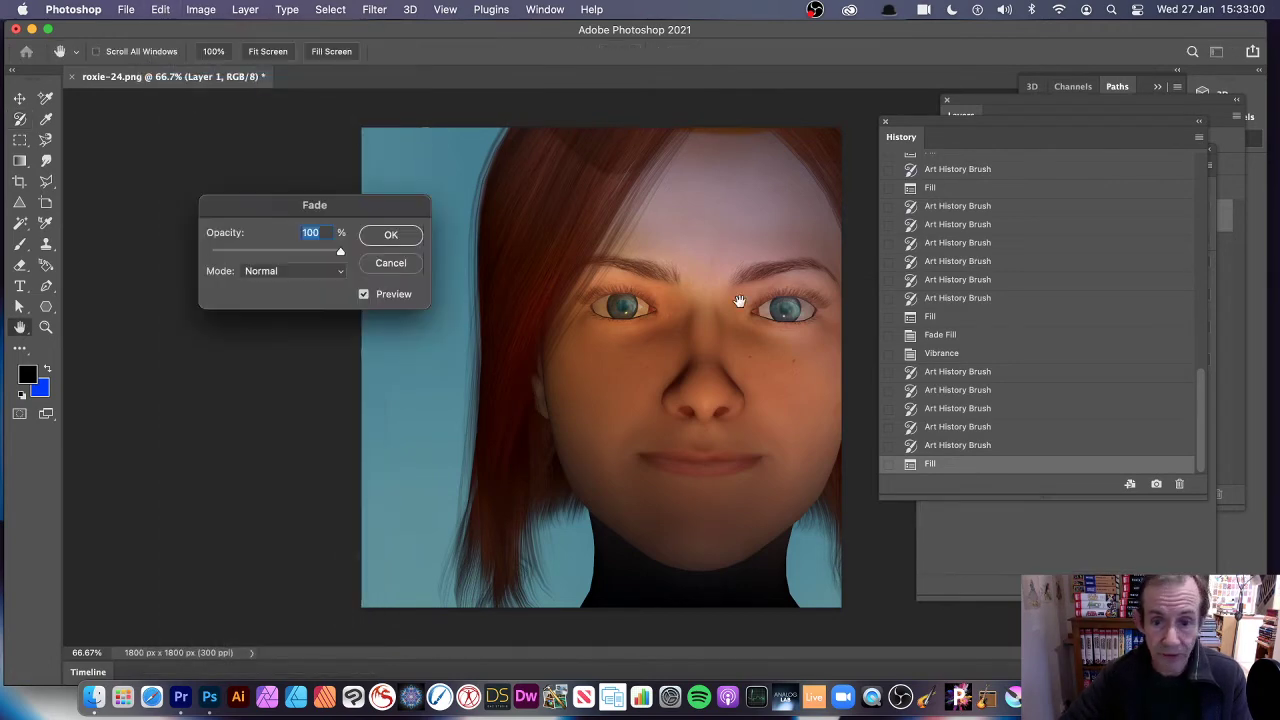
click(298, 271)
click(280, 309)
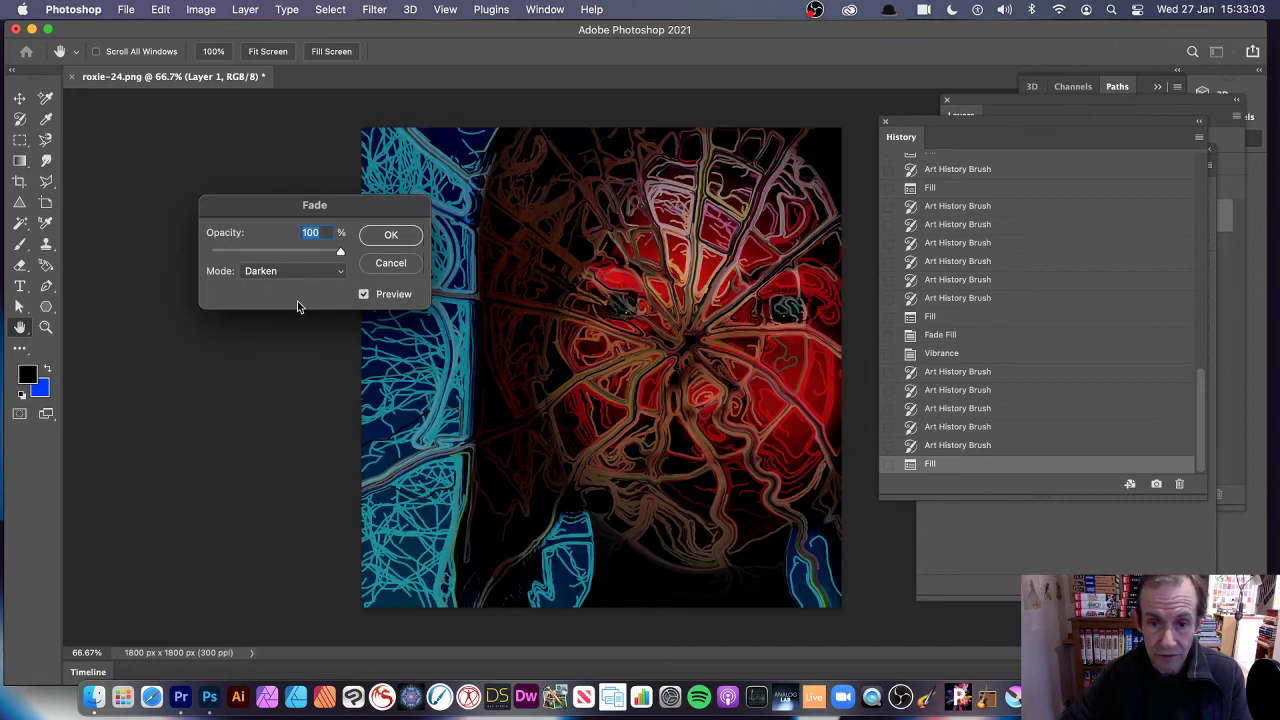
click(280, 272)
click(278, 283)
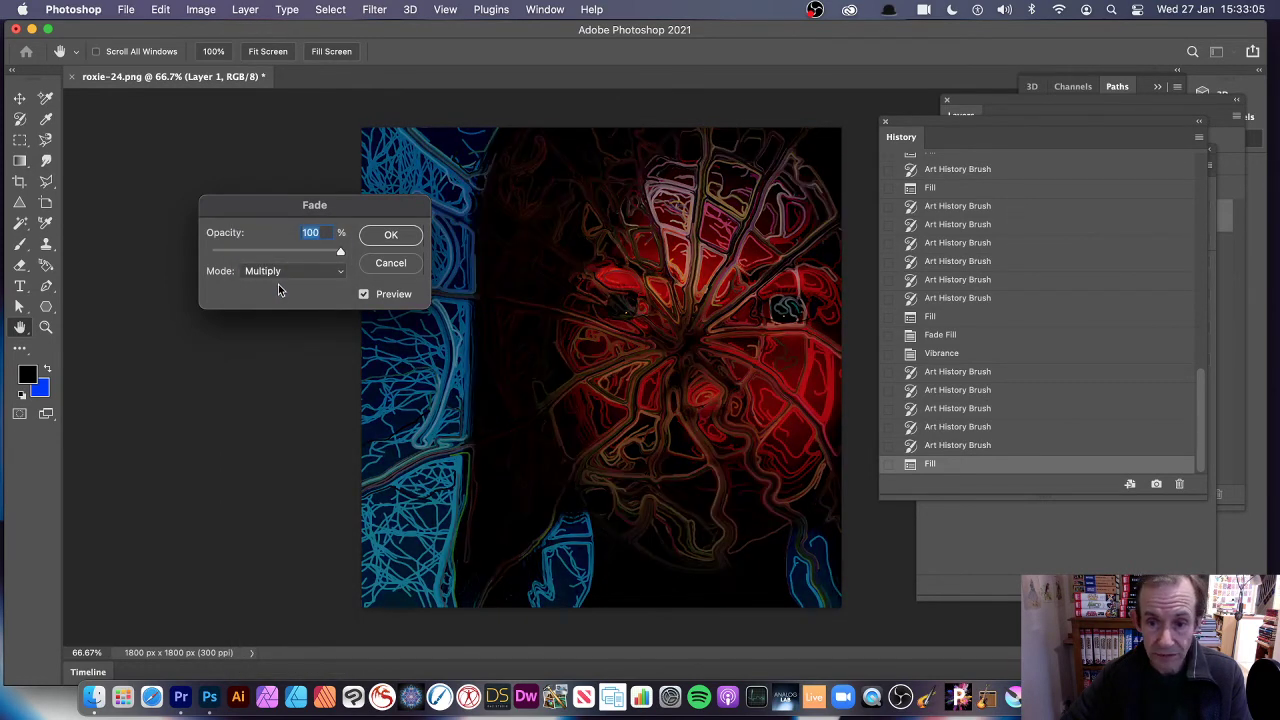
click(272, 271)
click(265, 568)
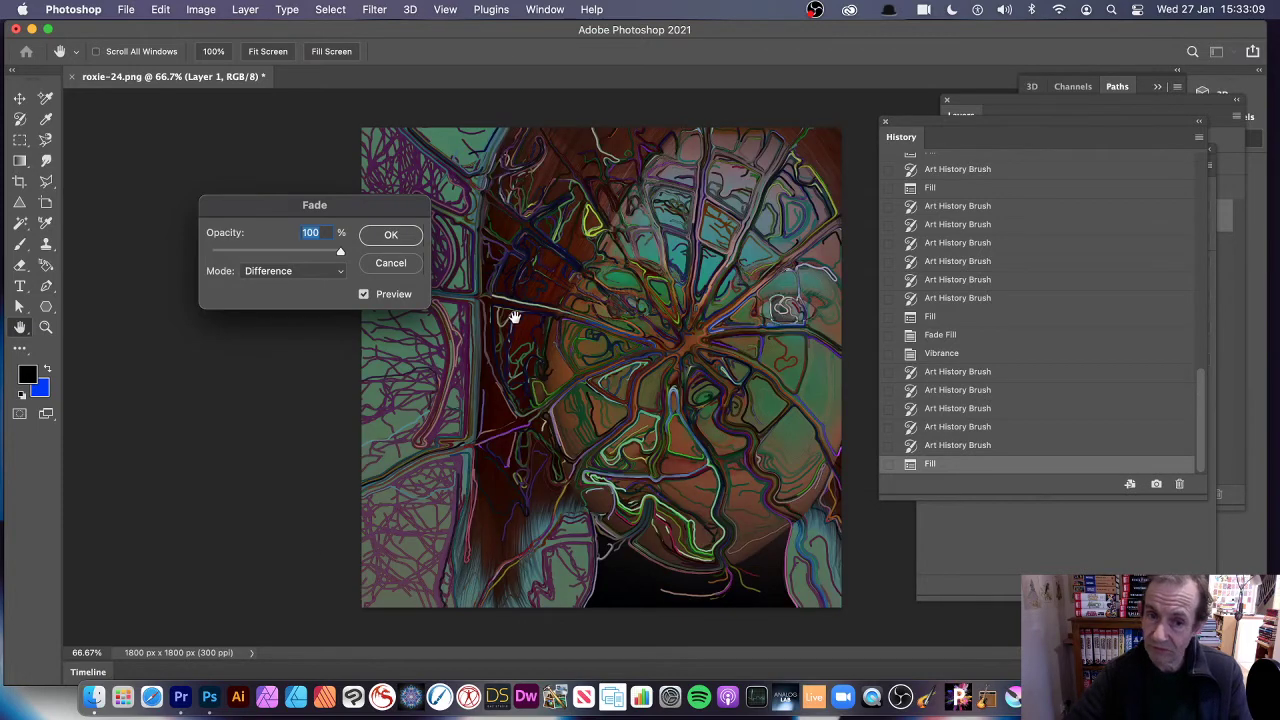
drag(410, 208, 290, 189)
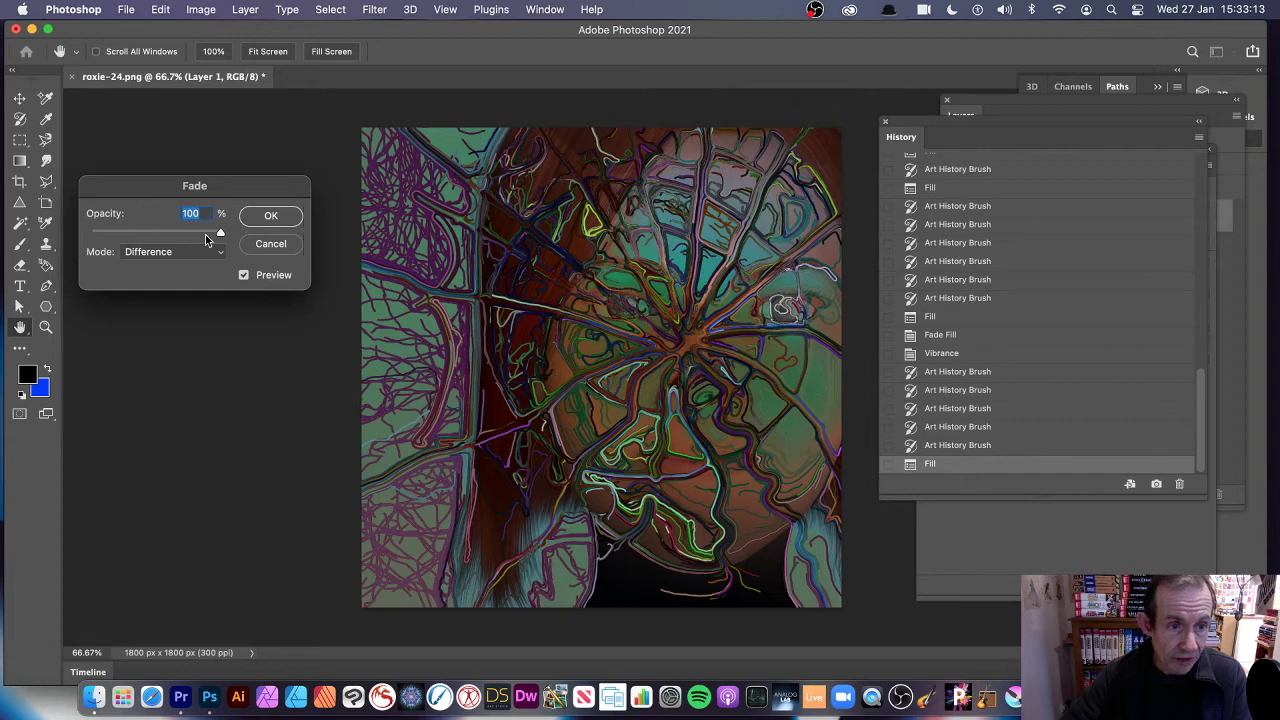
click(271, 216)
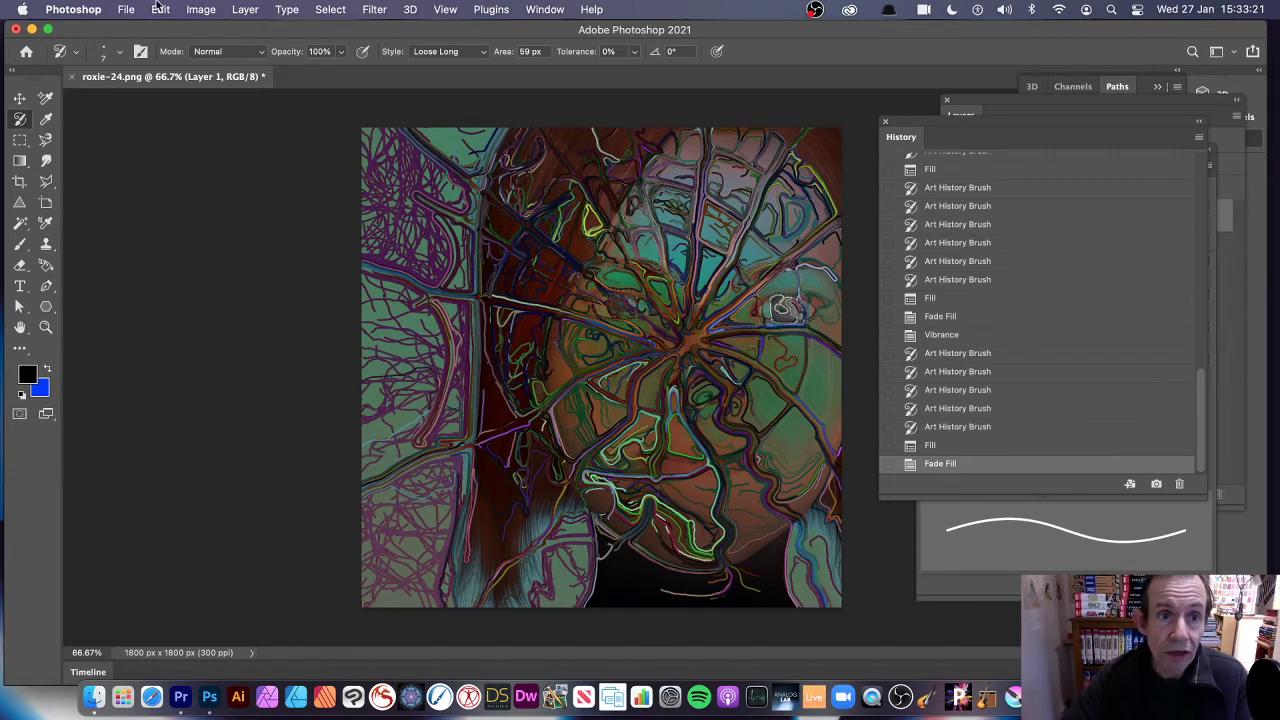
- Switch to the Brush tool, paint a test stroke across the face, then undo it
click(375, 9)
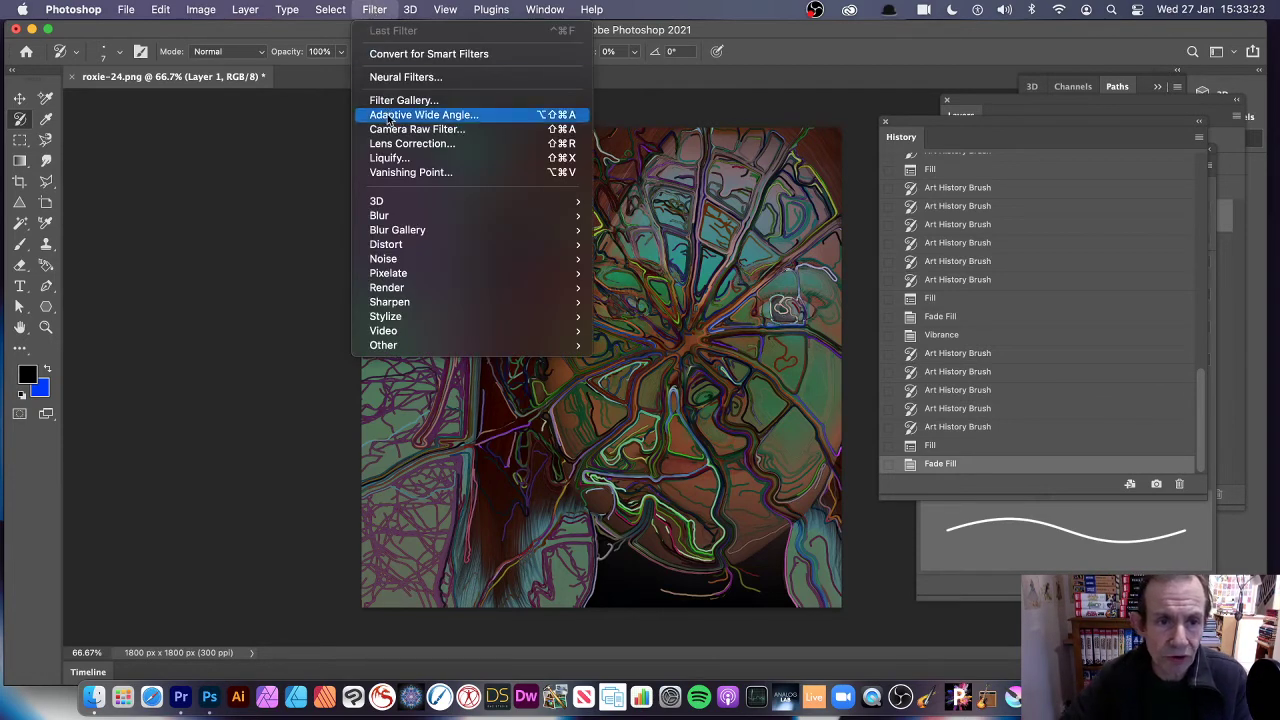
mouse_move(408, 263)
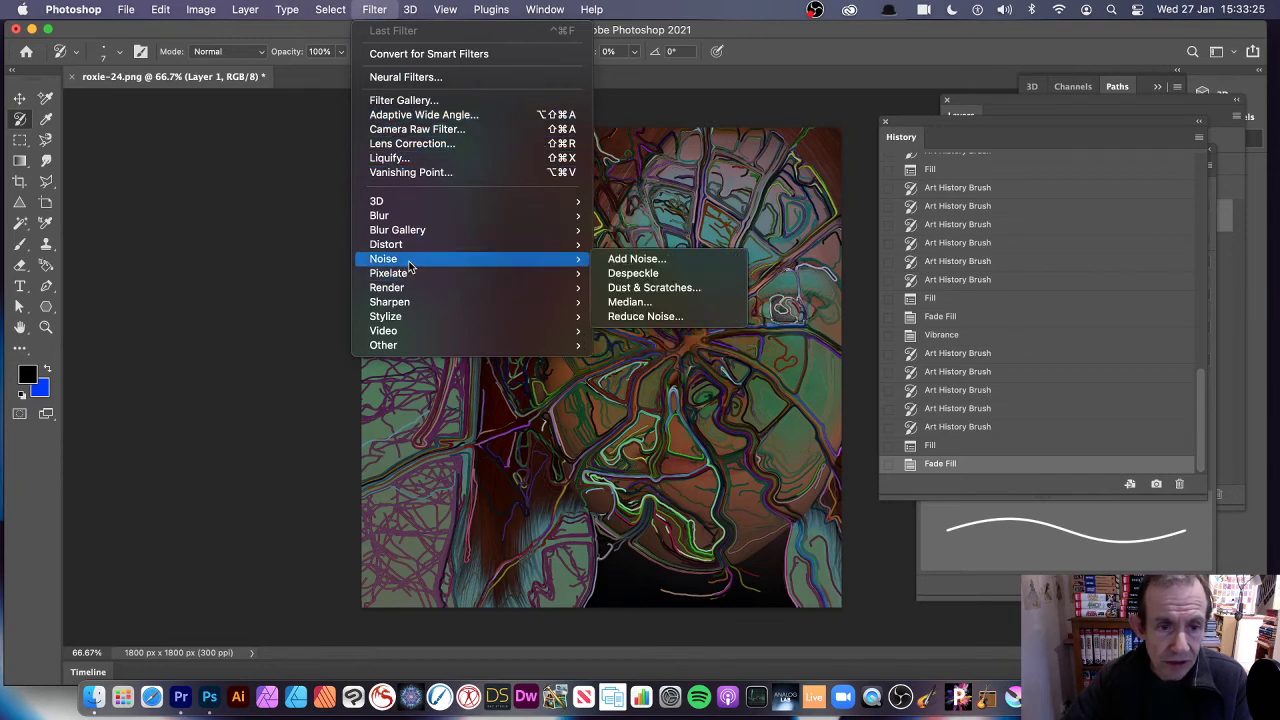
click(201, 254)
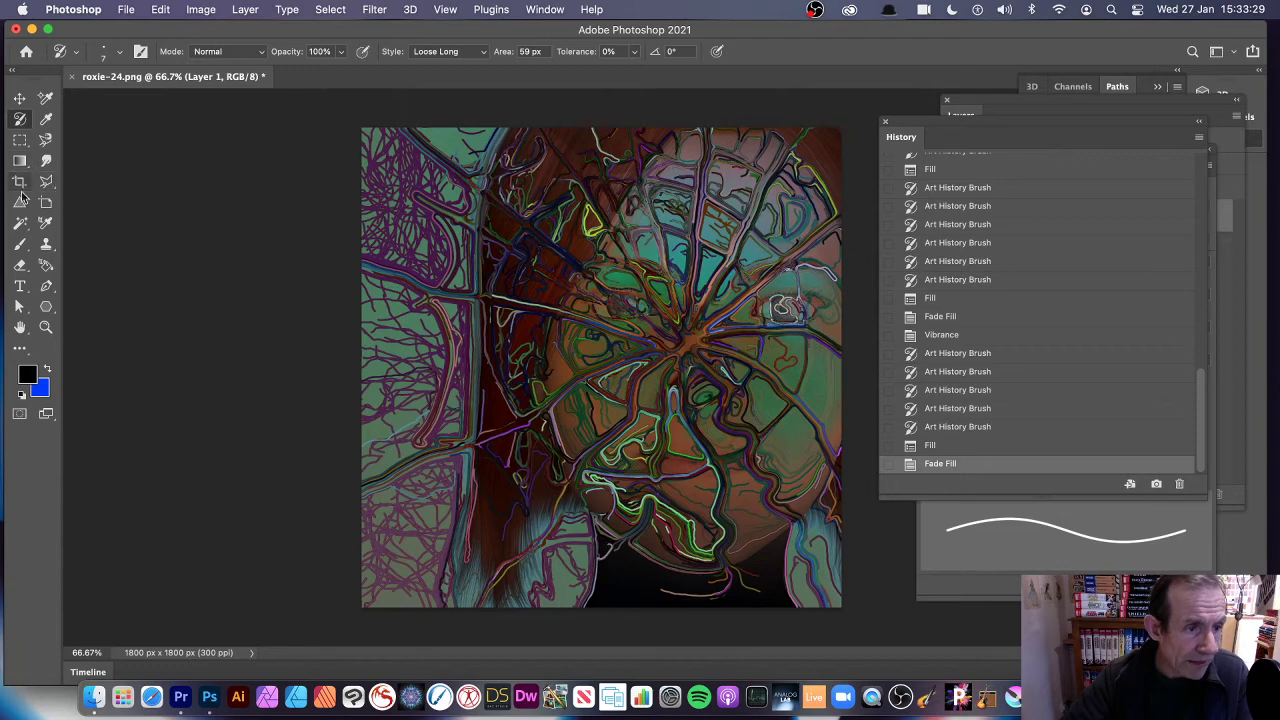
click(21, 246)
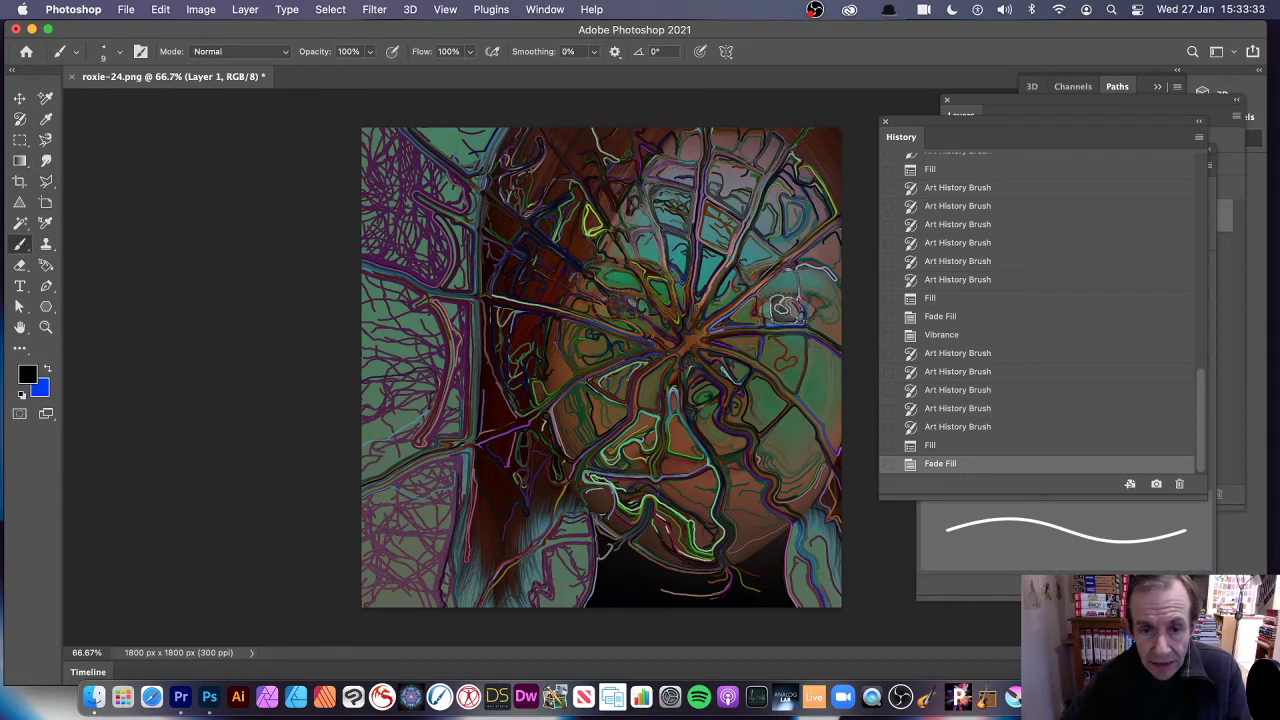
click(680, 350)
drag(670, 346, 425, 133)
key(super+z)
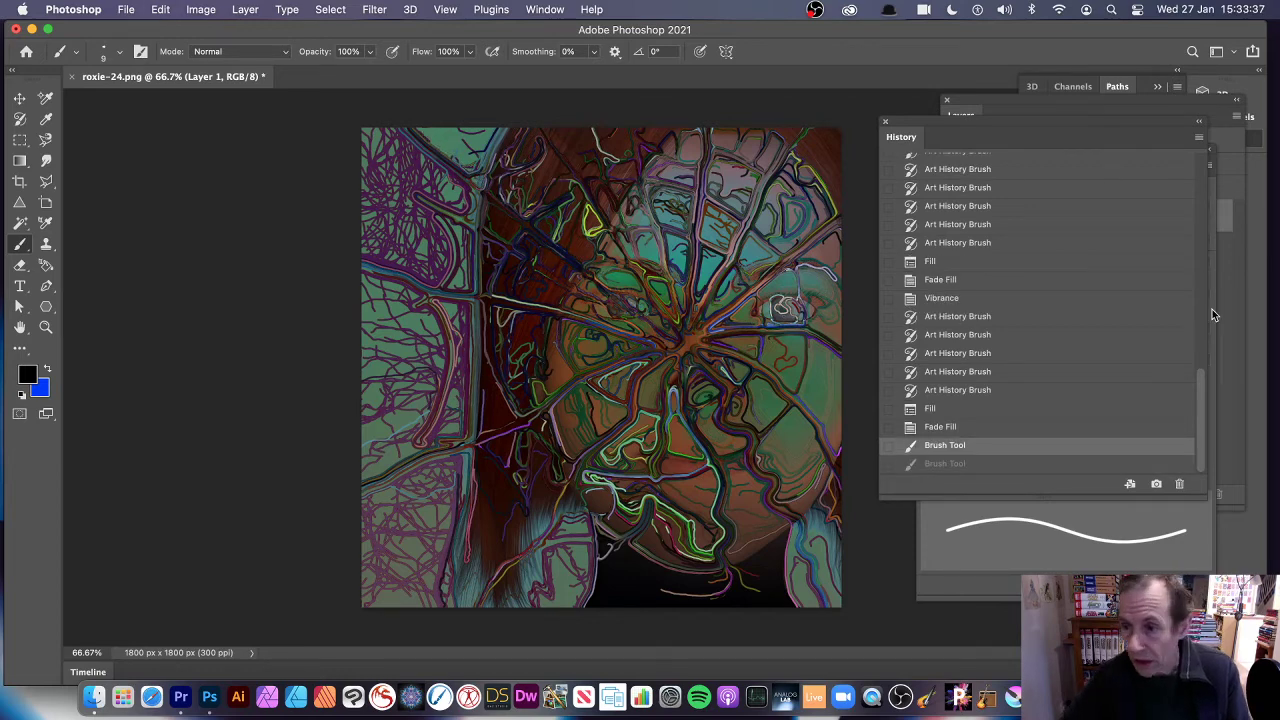
- Create a new history snapshot of the Difference-blended artwork
drag(1201, 384, 1205, 138)
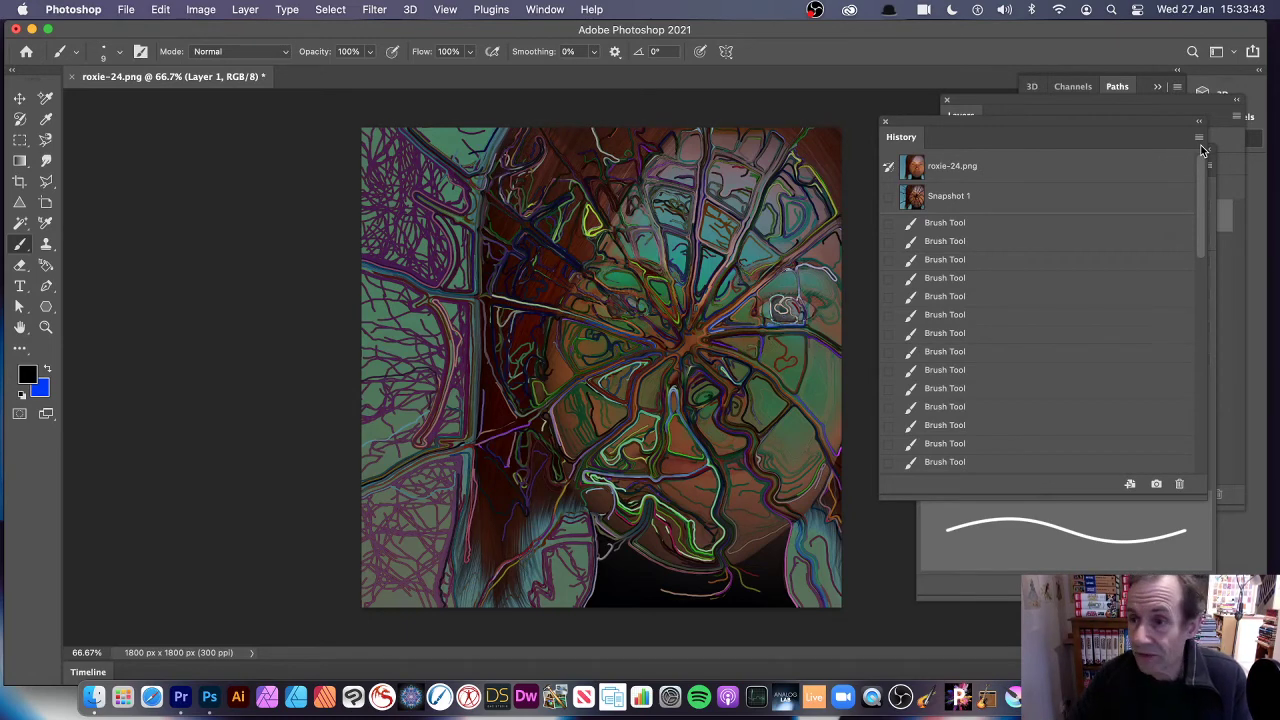
click(1200, 141)
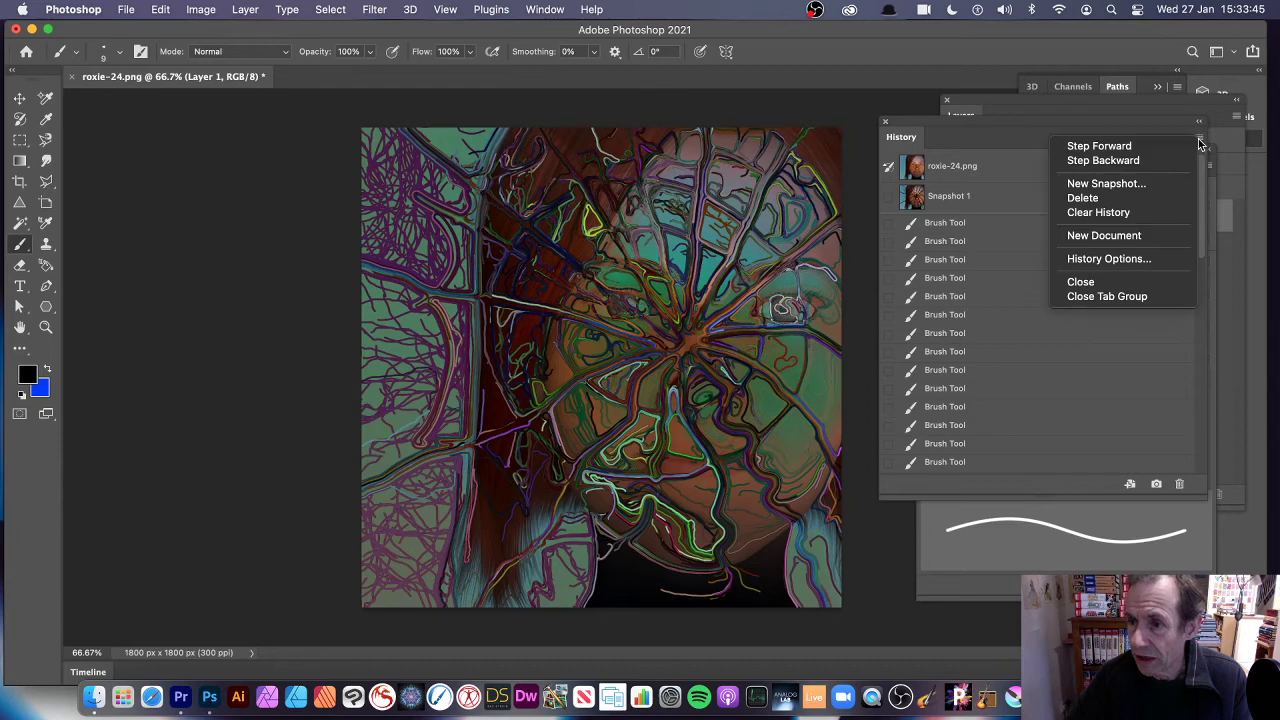
click(1100, 183)
click(757, 336)
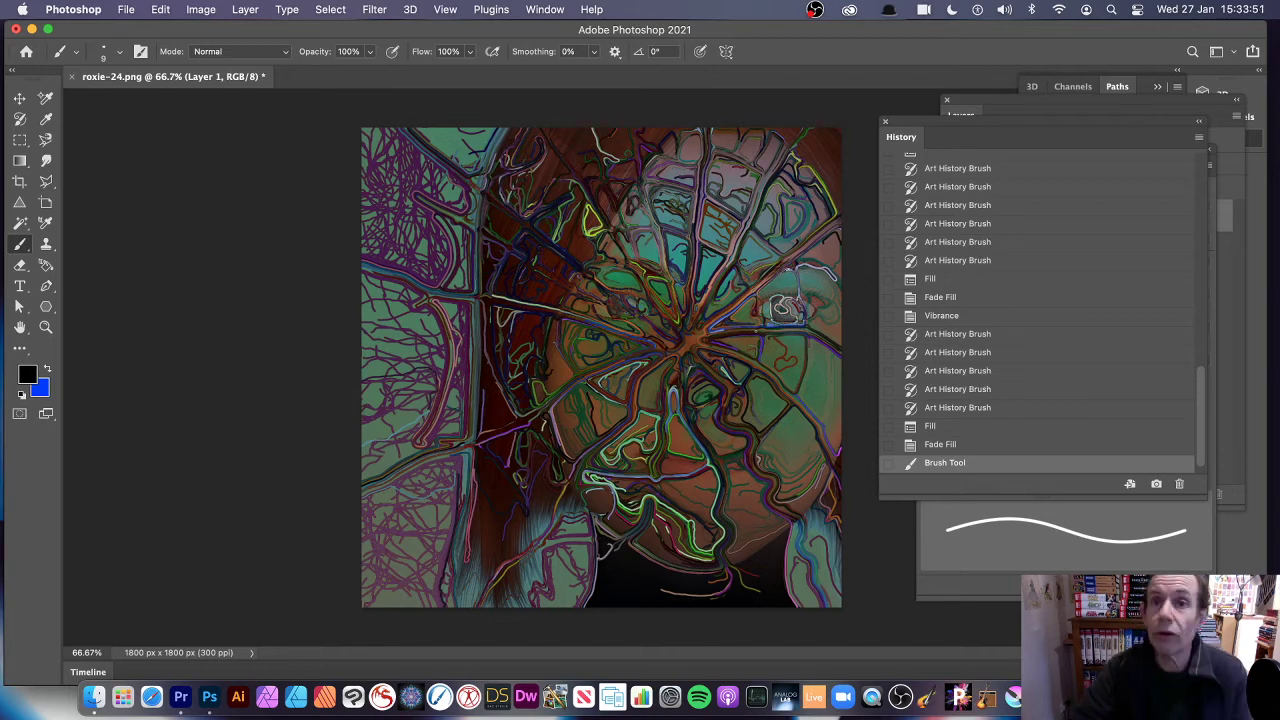
- Paint dark brush strokes across the face out toward the left and lower-left edges
click(125, 9)
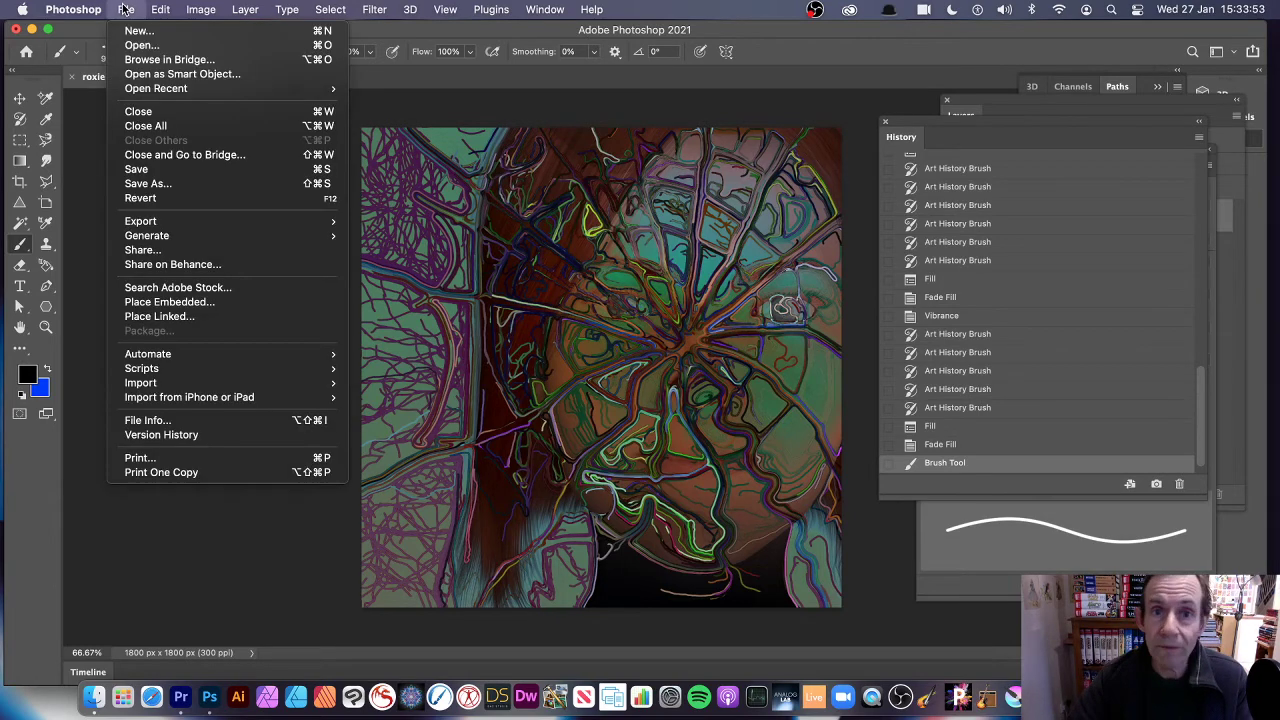
key(Escape)
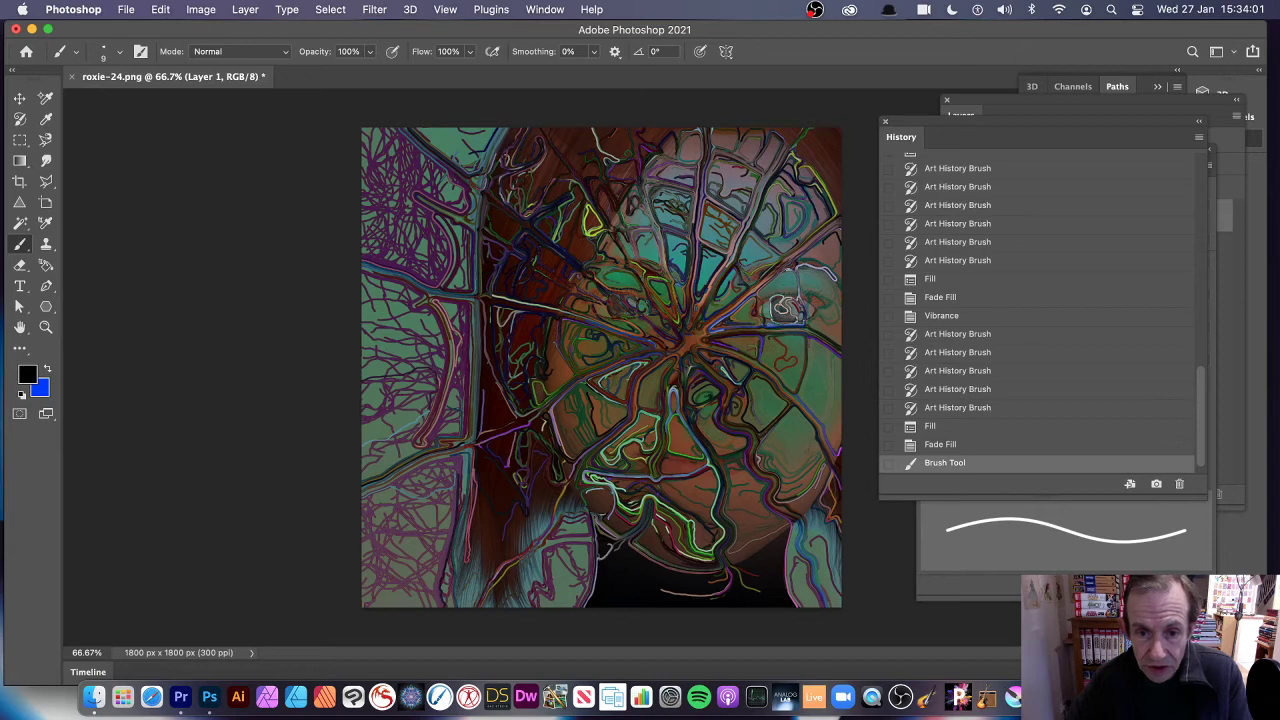
mouse_move(610, 245)
mouse_down()
mouse_move(502, 128)
mouse_move(540, 236)
mouse_move(630, 304)
mouse_up()
drag(504, 282, 362, 240)
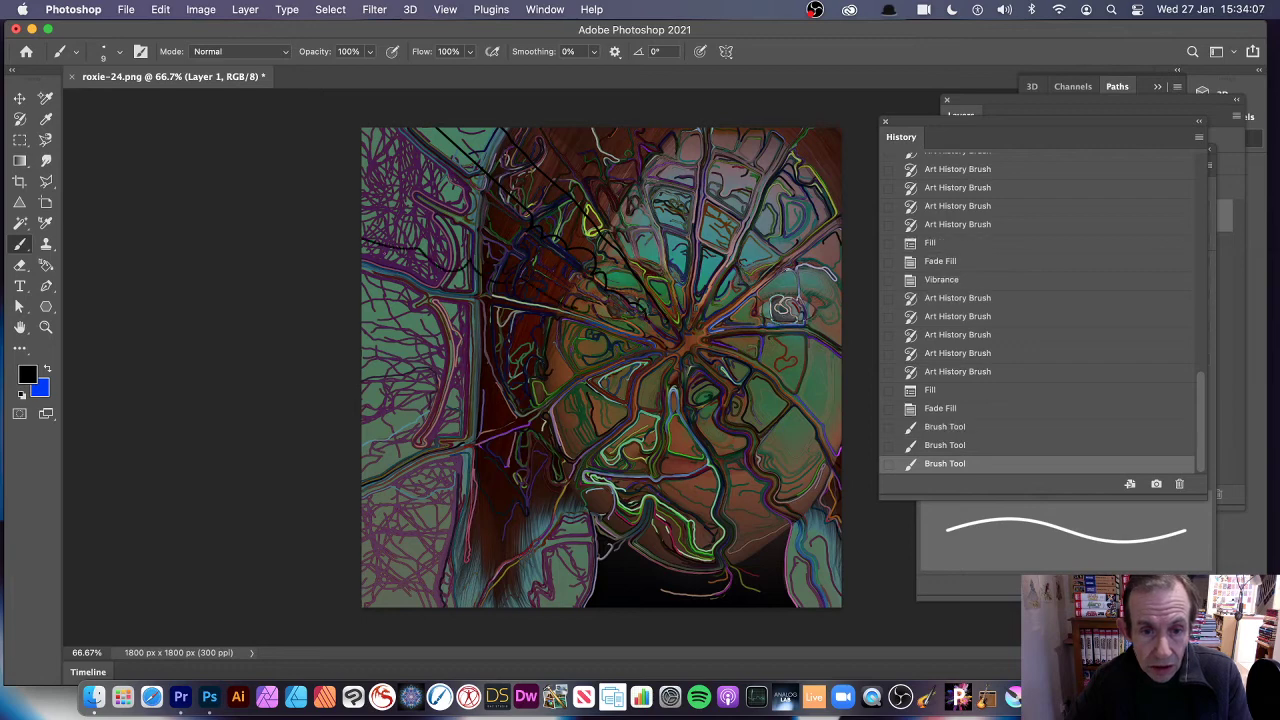
mouse_move(606, 345)
mouse_down()
mouse_move(372, 317)
mouse_move(542, 372)
mouse_move(362, 428)
mouse_up()
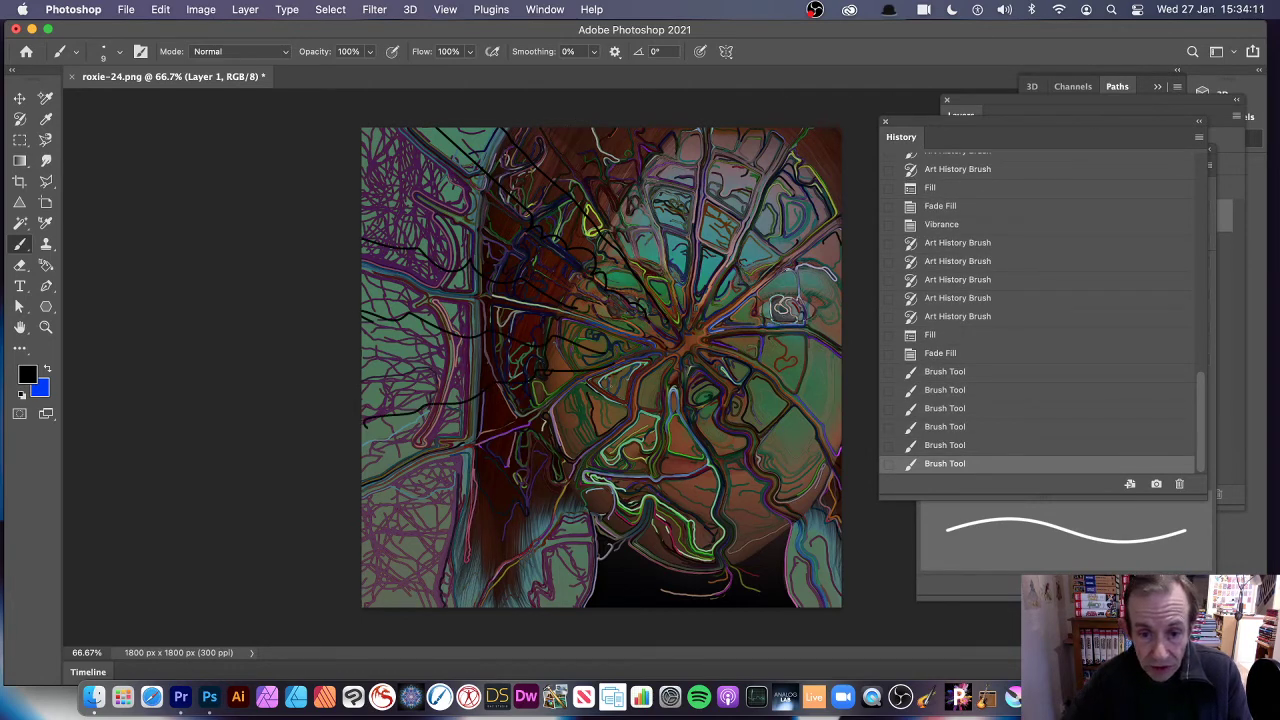
drag(606, 400, 410, 530)
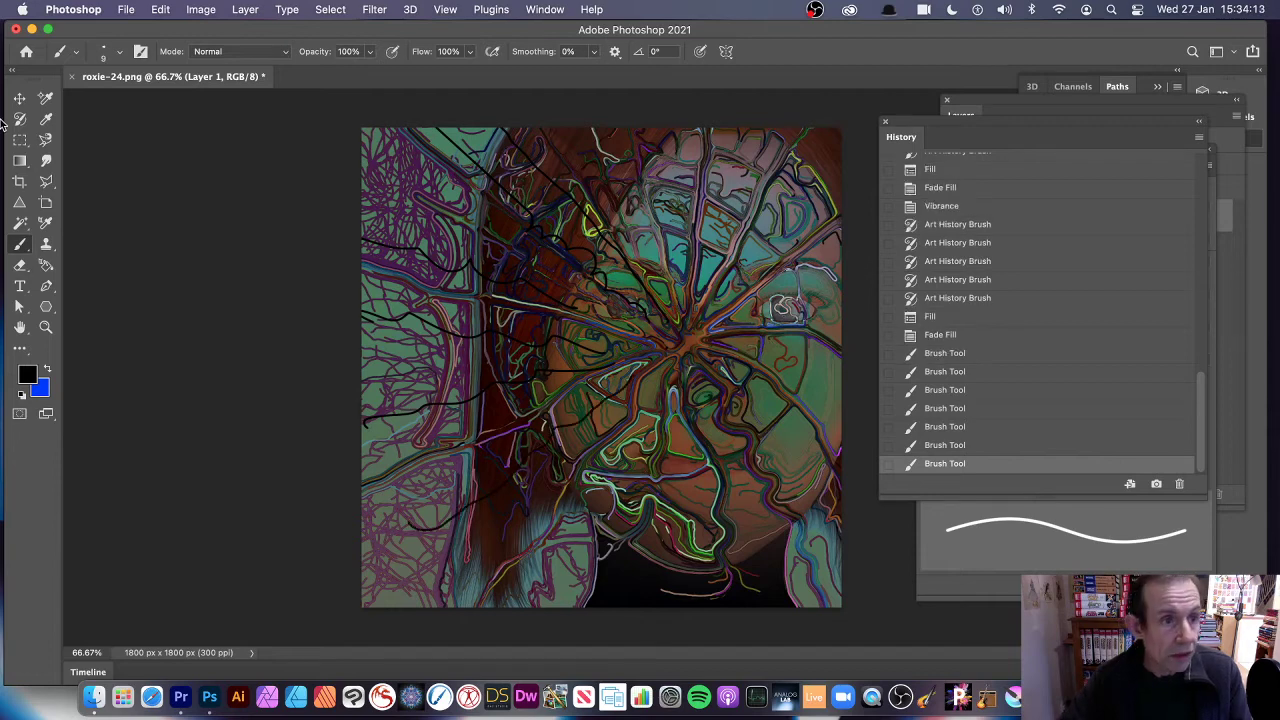
- Enlarge the brush size to 20 px in the Brush Preset picker
click(74, 53)
click(67, 53)
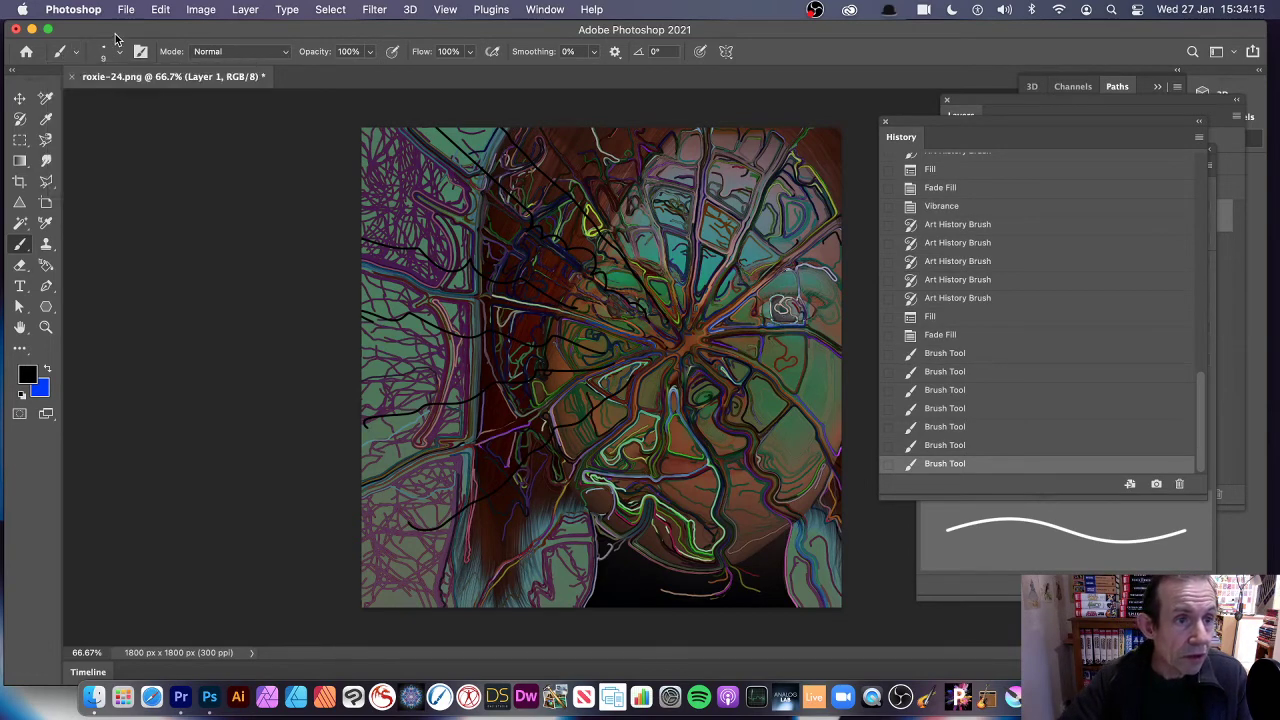
click(119, 53)
drag(101, 102, 104, 105)
key(Return)
- Paint thick black strokes trailing downward and web-like lines along the right side
mouse_move(606, 428)
mouse_down()
mouse_move(545, 475)
mouse_move(456, 594)
mouse_up()
drag(660, 398, 558, 598)
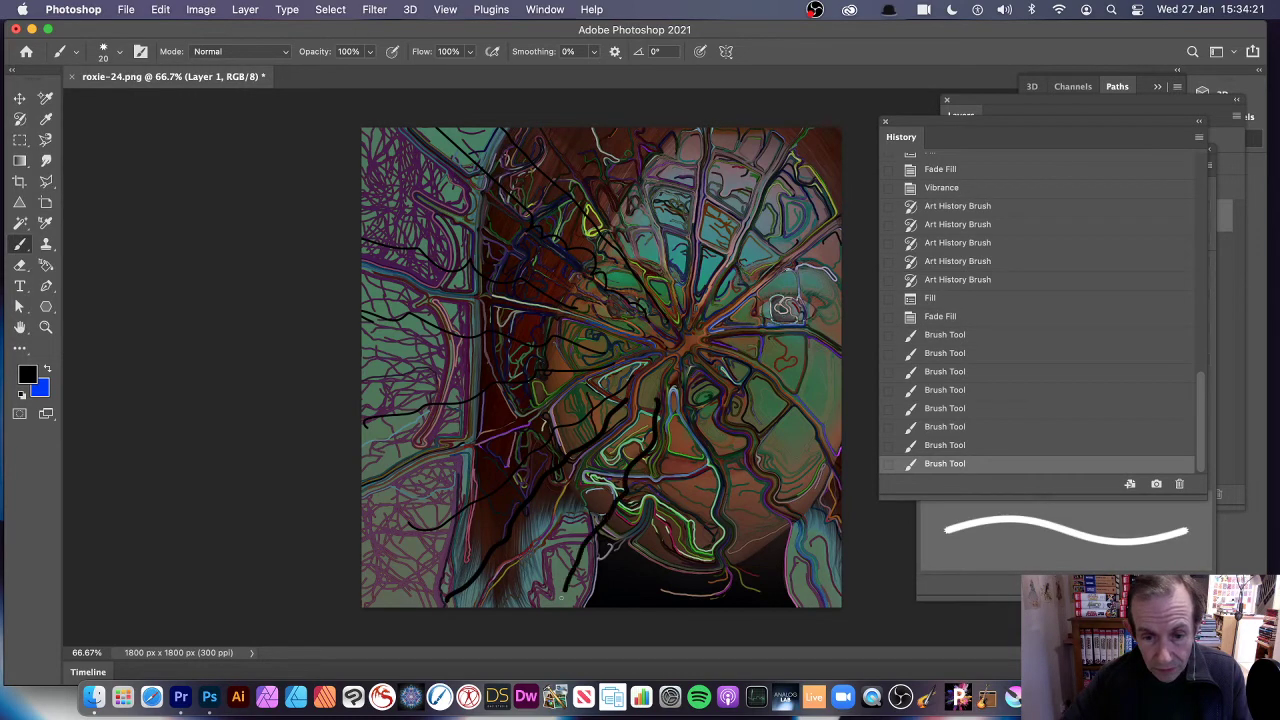
mouse_move(676, 393)
mouse_down()
mouse_move(702, 490)
mouse_move(700, 575)
mouse_move(720, 436)
mouse_move(802, 562)
mouse_up()
mouse_move(720, 358)
mouse_down()
mouse_move(836, 482)
mouse_move(788, 352)
mouse_move(840, 370)
mouse_move(777, 405)
mouse_up()
drag(826, 354, 840, 454)
drag(734, 350, 780, 384)
mouse_move(784, 298)
mouse_down()
mouse_move(764, 324)
mouse_move(812, 336)
mouse_up()
drag(830, 290, 836, 344)
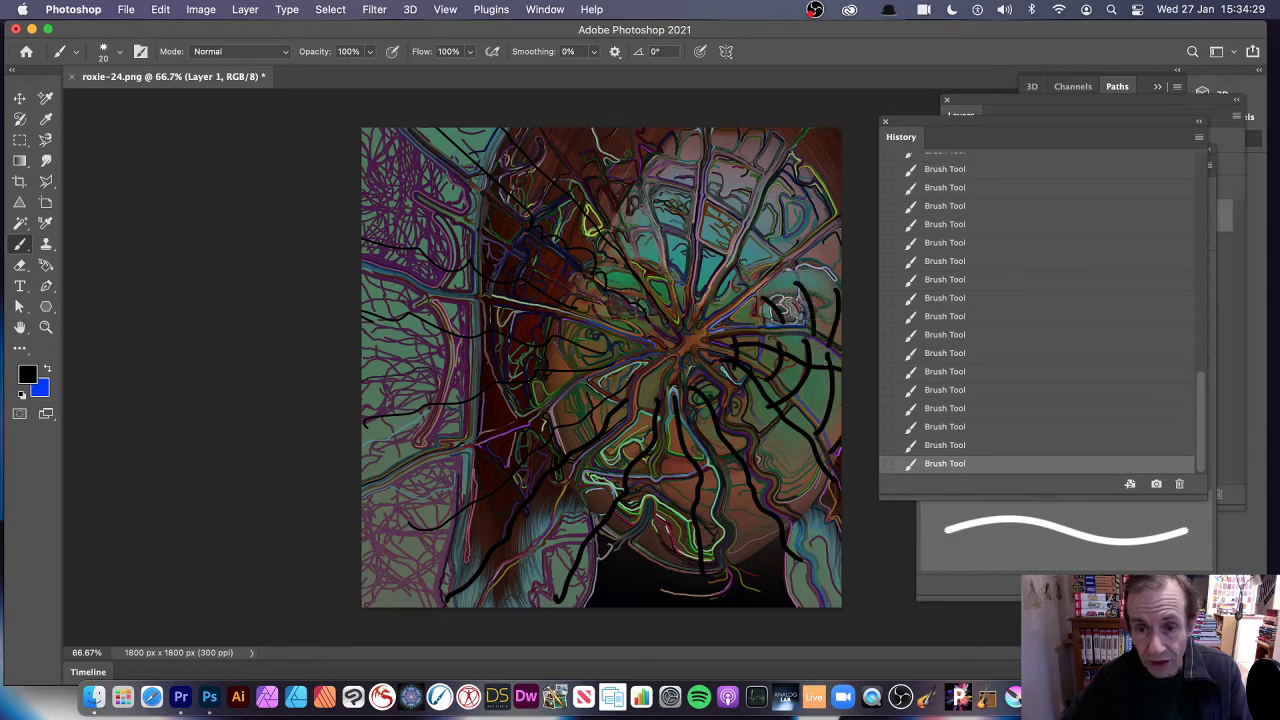
- Add small black loops and short strokes near the top of the image
drag(737, 233, 749, 247)
mouse_move(792, 216)
mouse_down()
mouse_move(778, 224)
mouse_move(790, 236)
mouse_up()
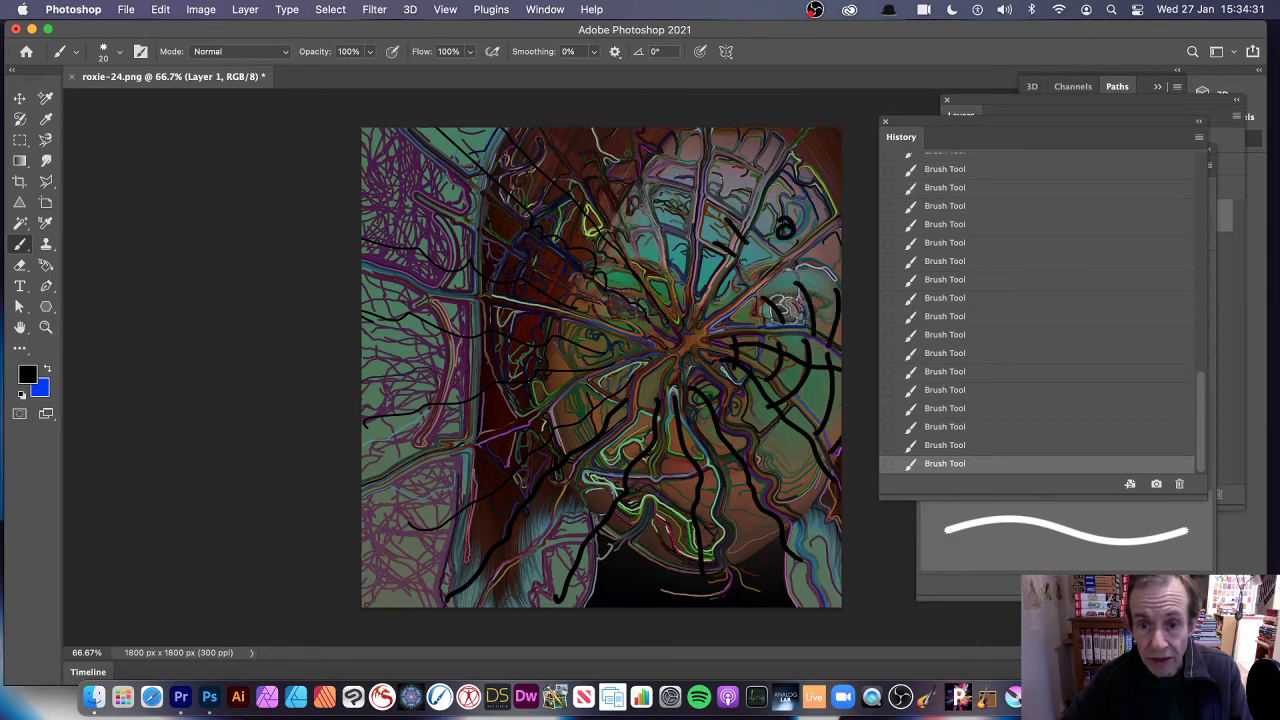
mouse_move(668, 170)
mouse_down()
mouse_move(682, 184)
mouse_move(676, 225)
mouse_move(642, 252)
mouse_up()
drag(638, 208, 630, 220)
drag(620, 158, 610, 170)
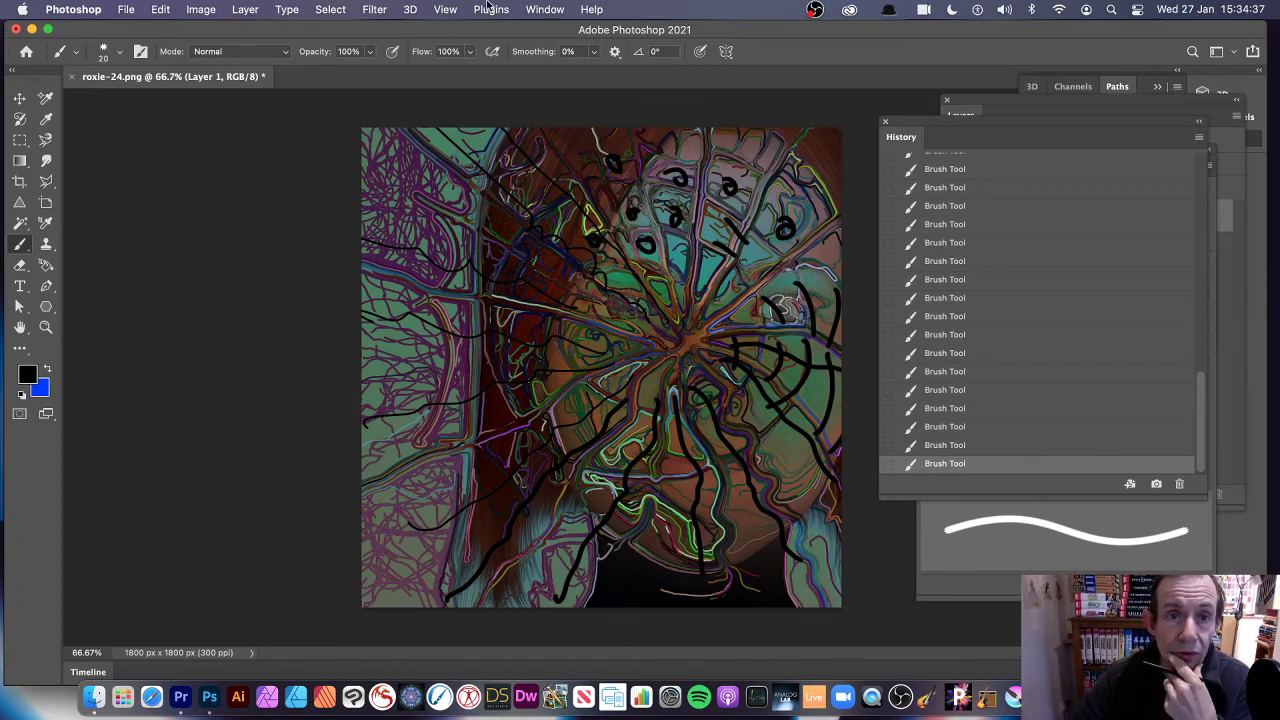
- Apply a Gaussian Blur with a radius of about 4.4 pixels
click(376, 10)
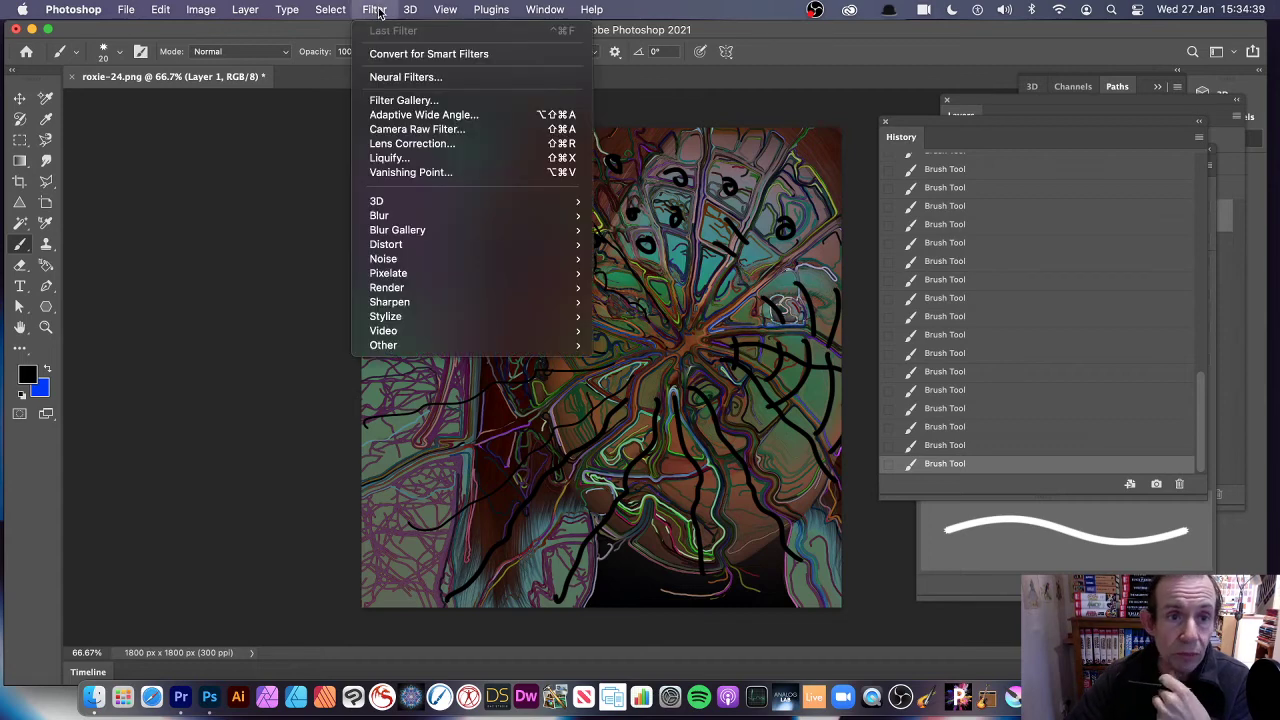
mouse_move(441, 218)
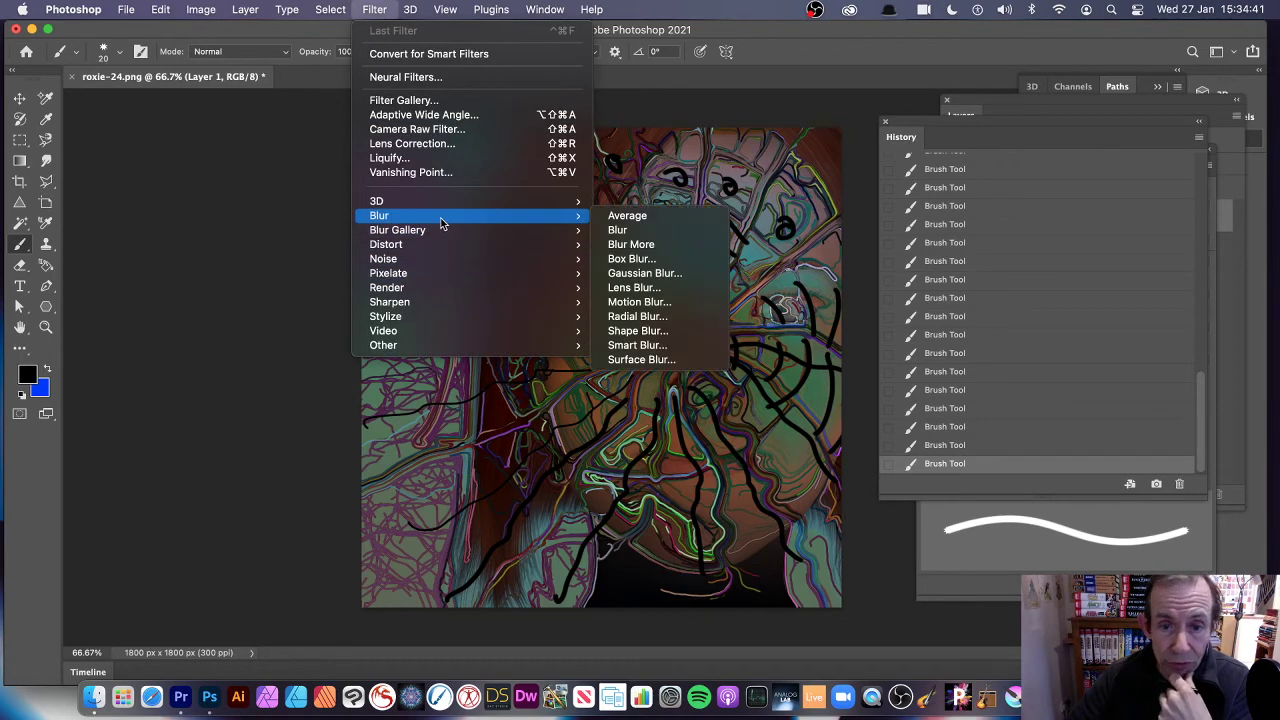
click(640, 273)
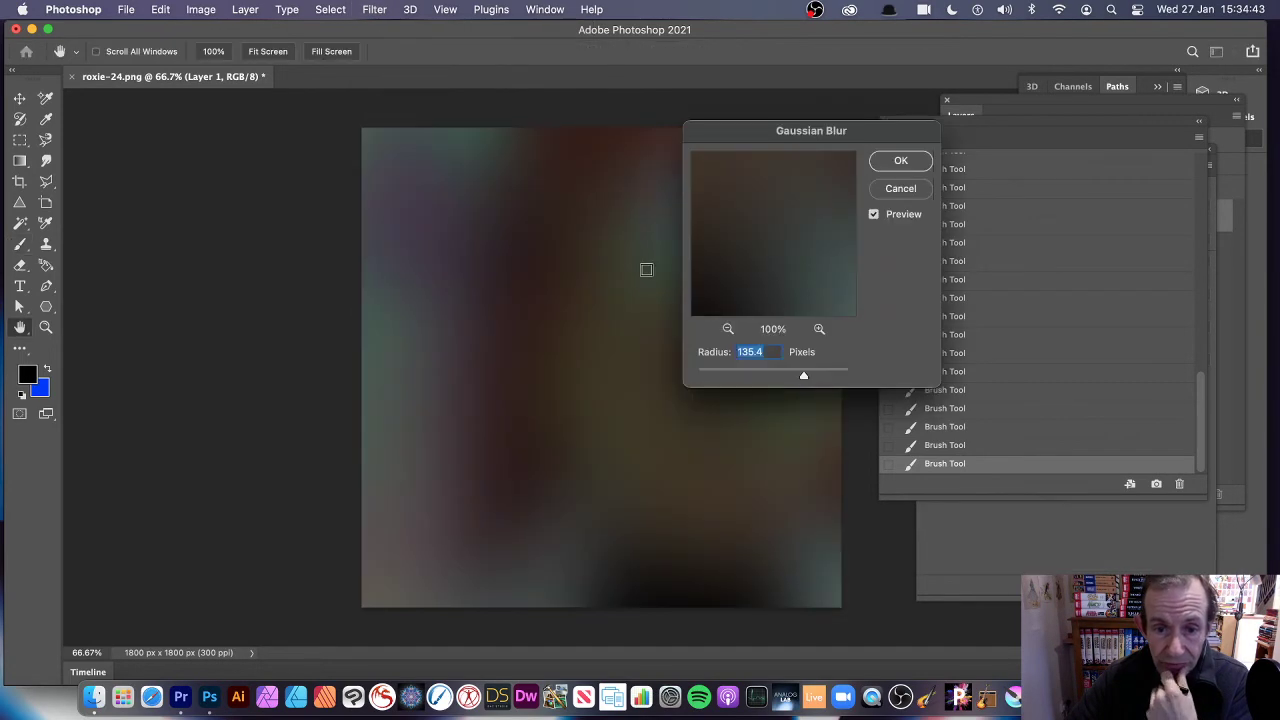
click(733, 375)
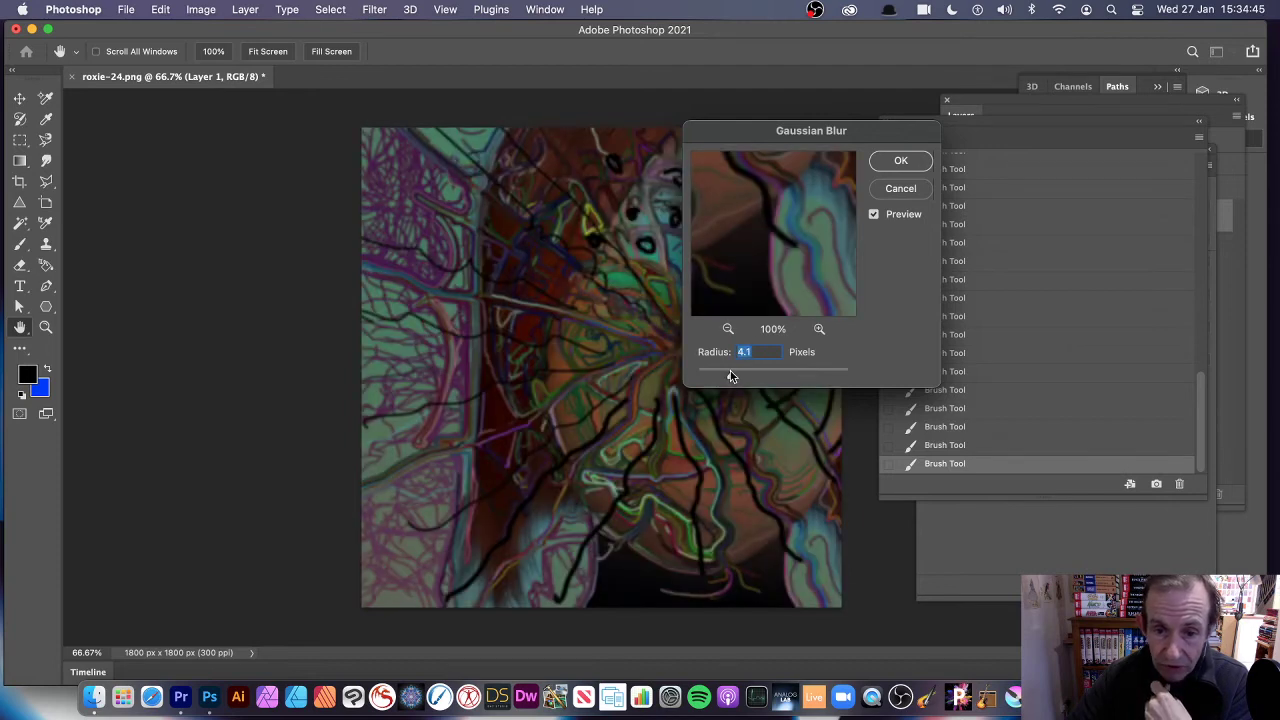
click(900, 162)
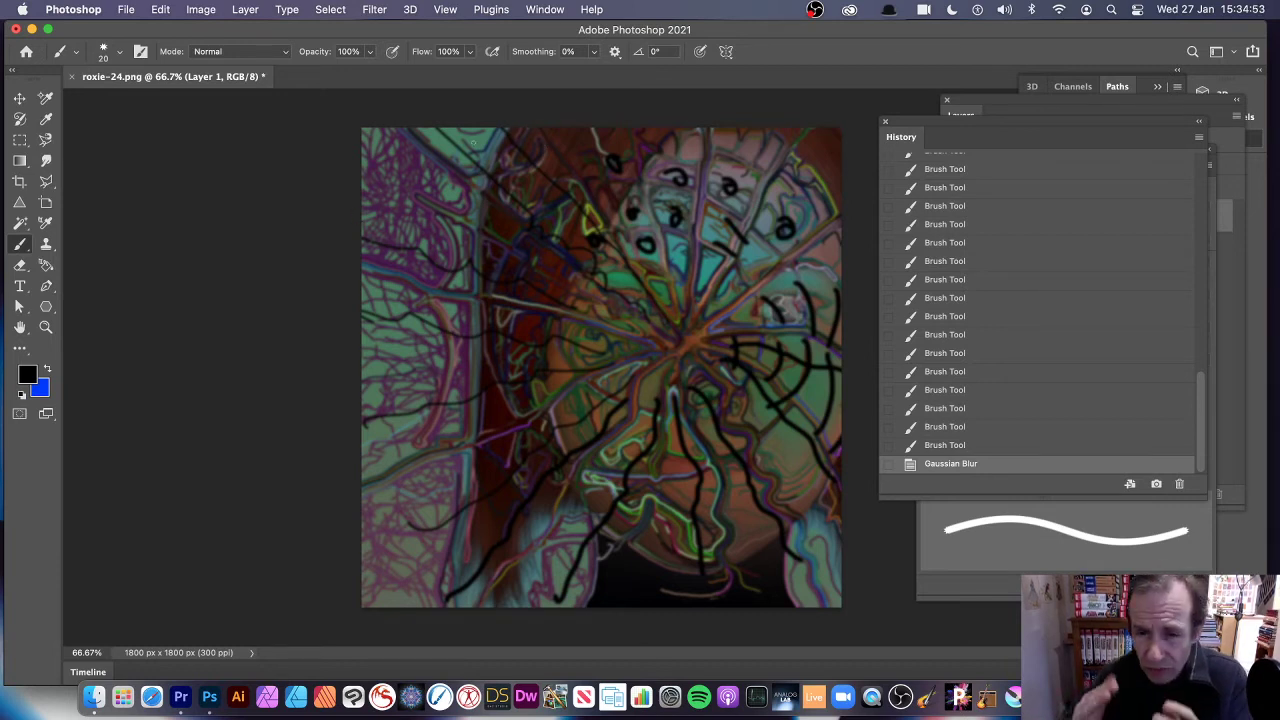
- Apply Levels with input values 0, 1.22 and 93 to brighten the artwork
click(210, 10)
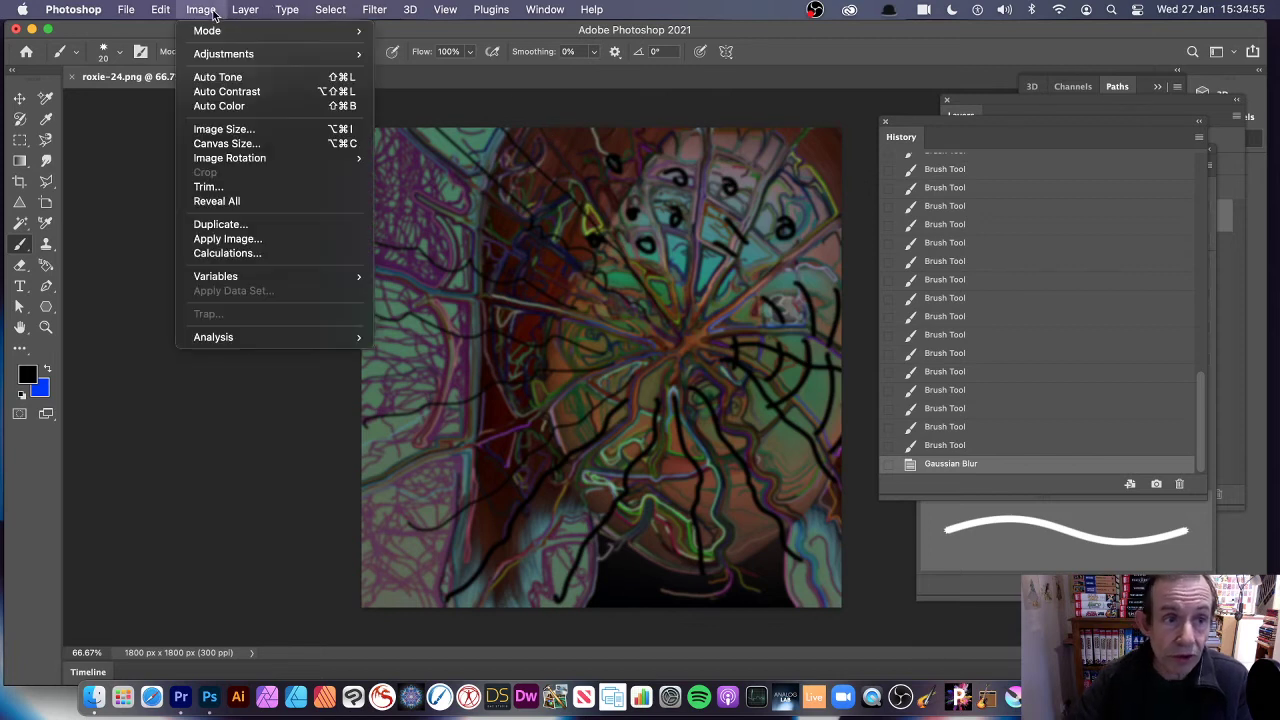
mouse_move(362, 58)
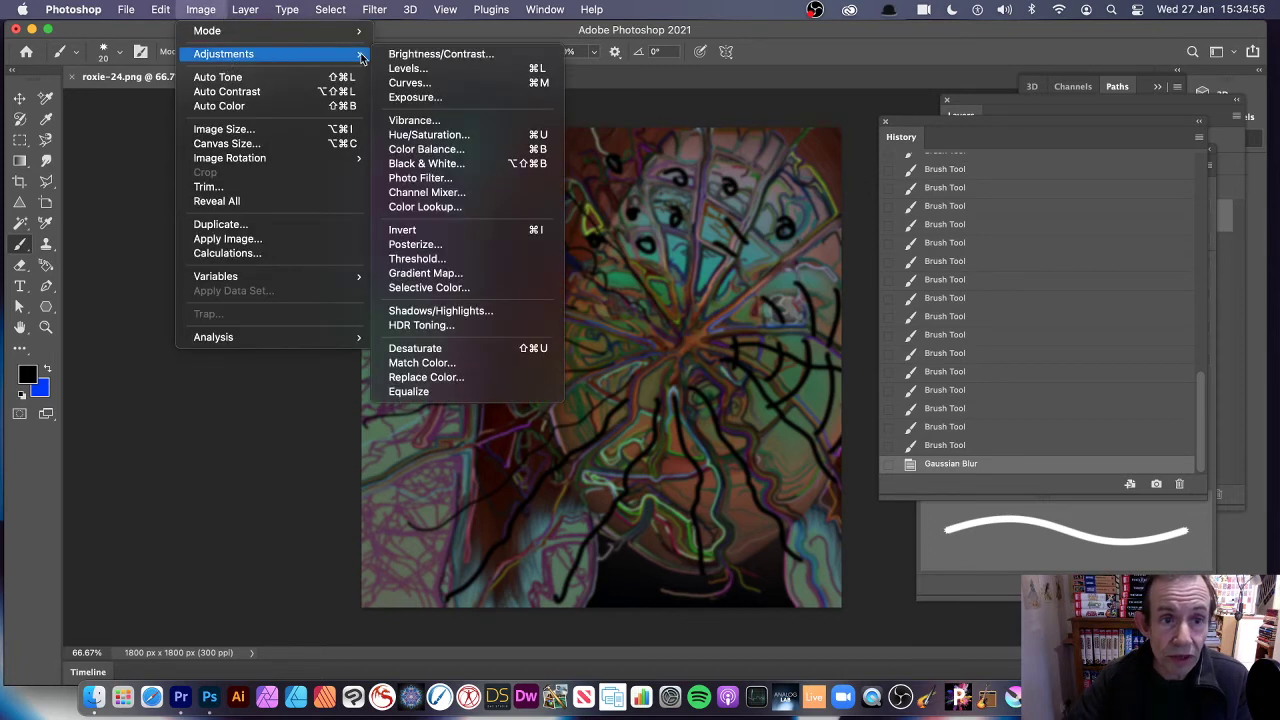
click(448, 68)
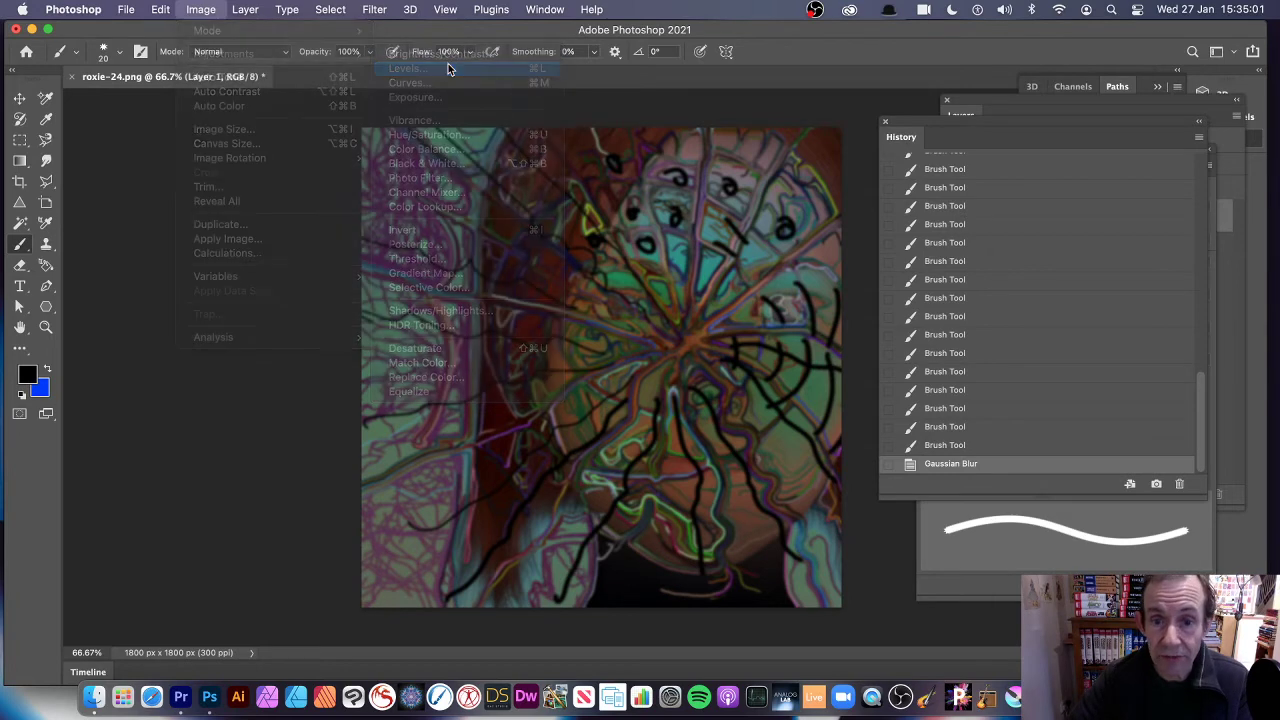
drag(588, 142, 876, 167)
drag(985, 343, 816, 343)
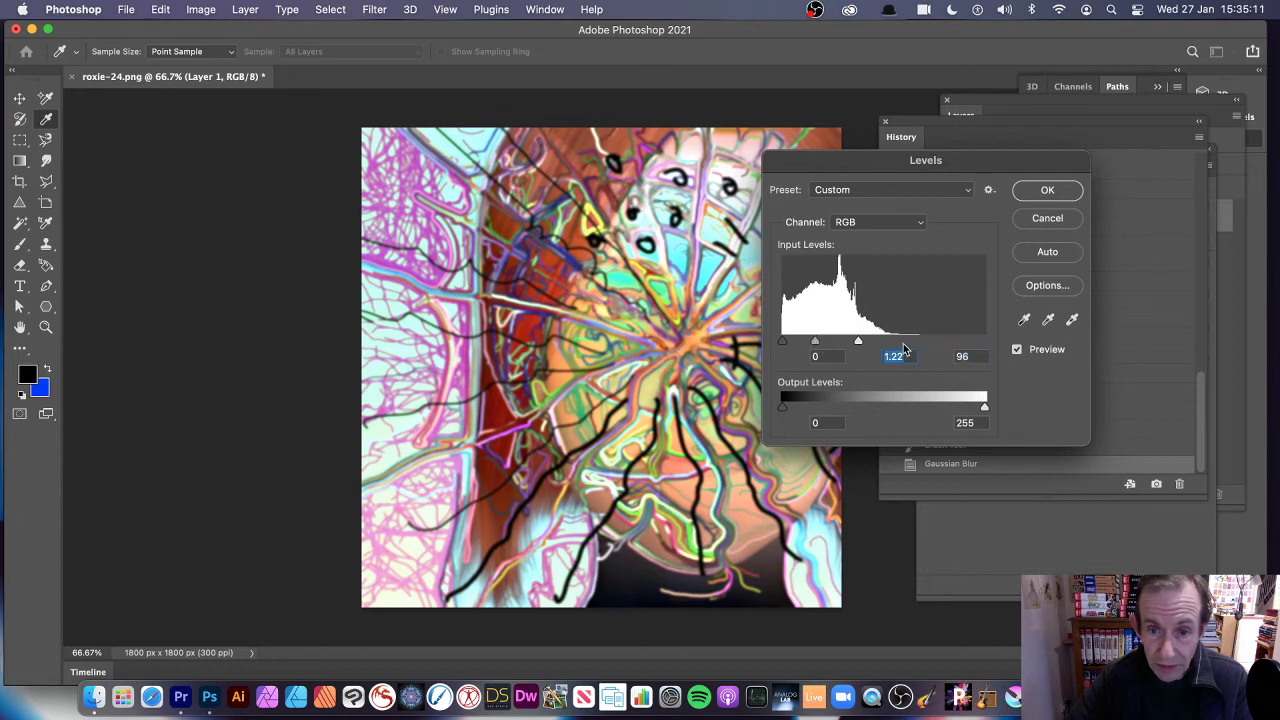
click(1047, 190)
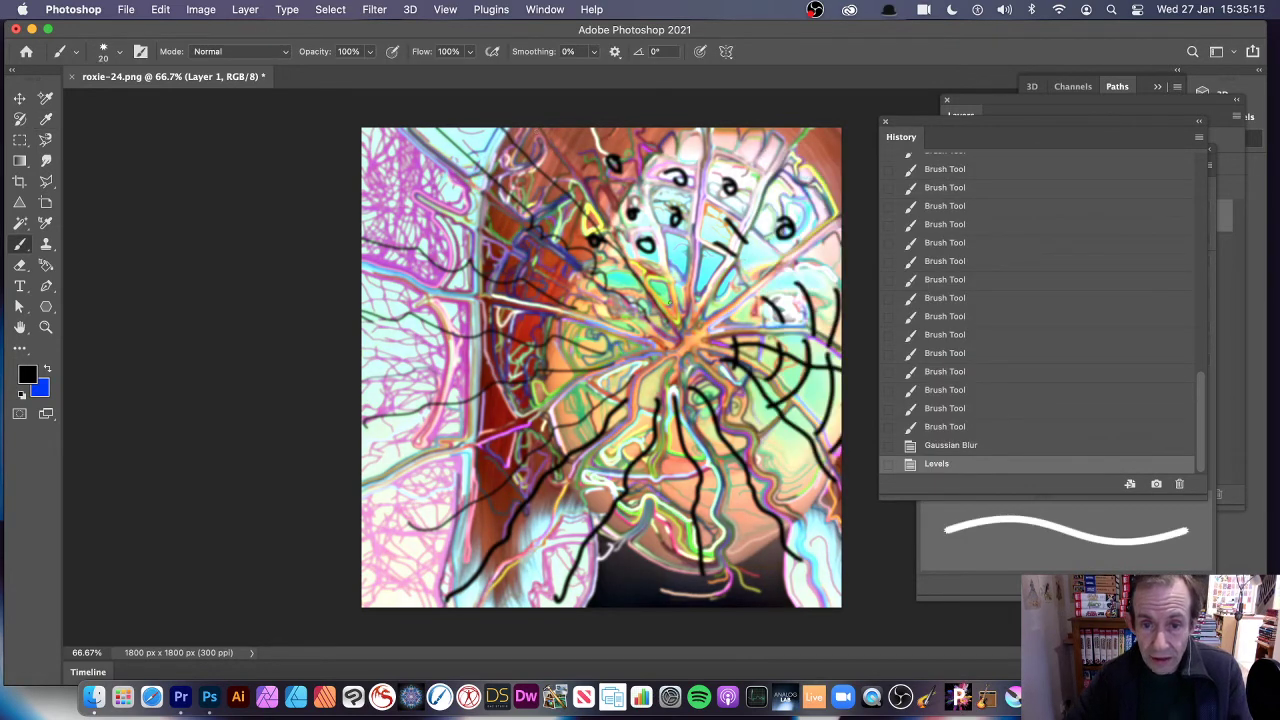
- Paint more black strokes, short marks and small circles over the centre, left and upper areas
mouse_move(670, 303)
mouse_down()
mouse_move(639, 136)
mouse_move(689, 274)
mouse_move(716, 141)
mouse_up()
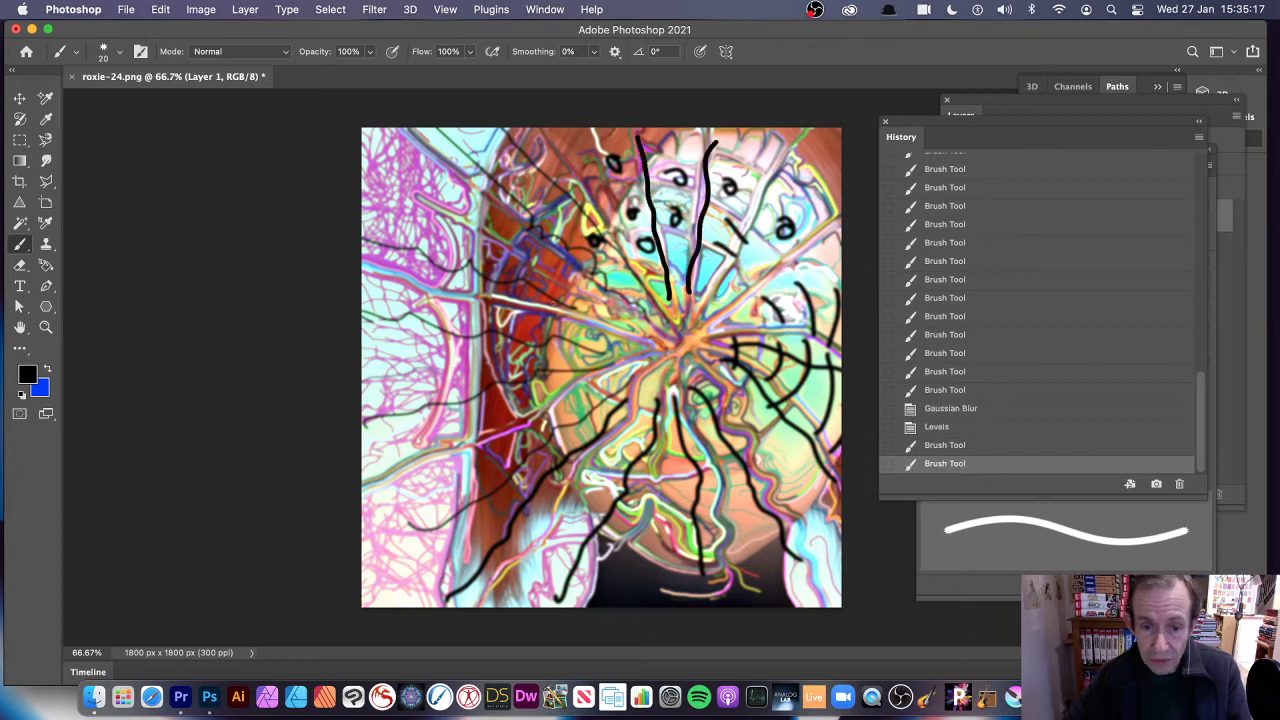
mouse_move(656, 352)
mouse_down()
mouse_move(612, 361)
mouse_move(474, 432)
mouse_up()
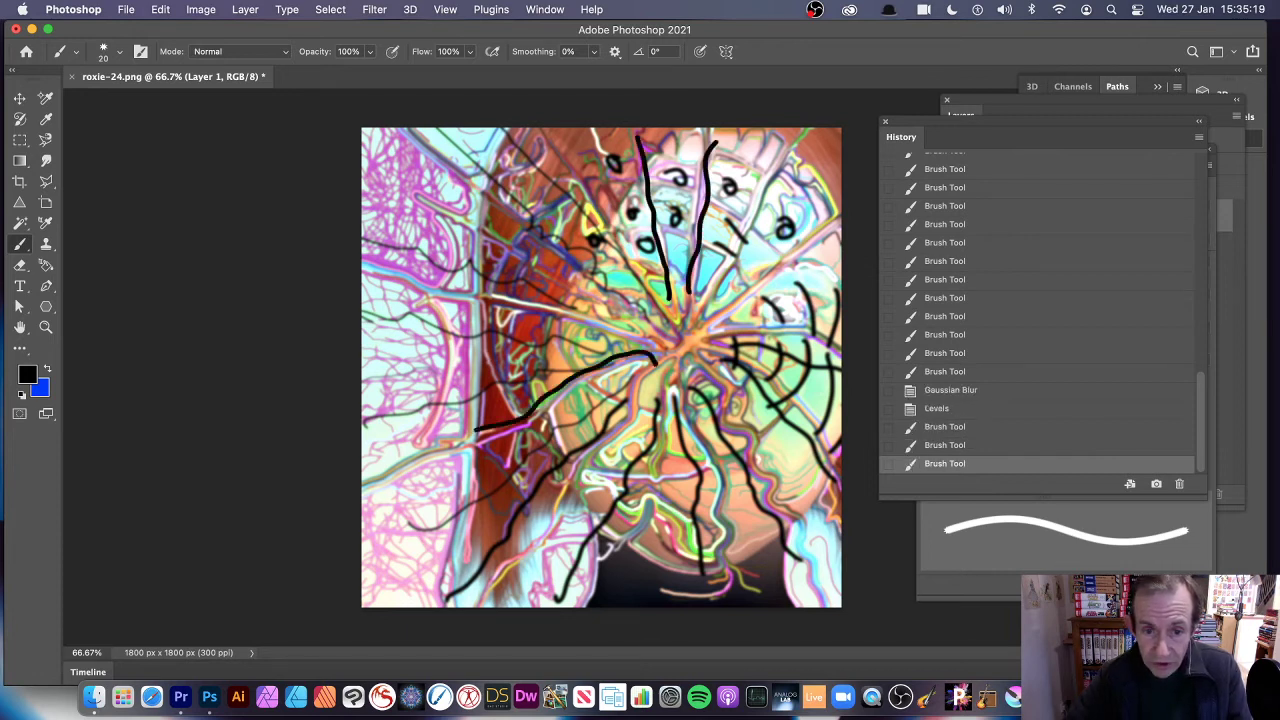
drag(548, 341, 540, 375)
drag(505, 335, 510, 380)
mouse_move(572, 336)
mouse_down()
mouse_move(580, 362)
mouse_move(594, 336)
mouse_up()
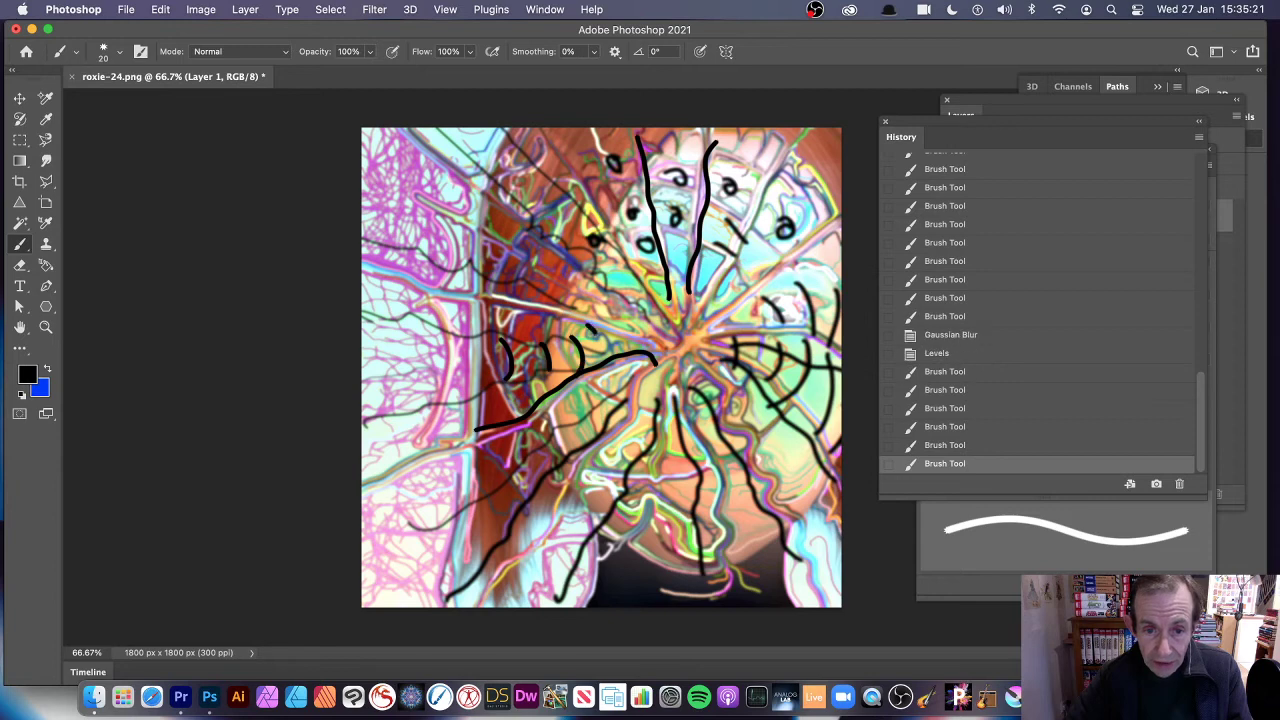
drag(487, 300, 490, 320)
mouse_move(436, 288)
mouse_down()
mouse_move(434, 318)
mouse_move(395, 347)
mouse_move(459, 364)
mouse_up()
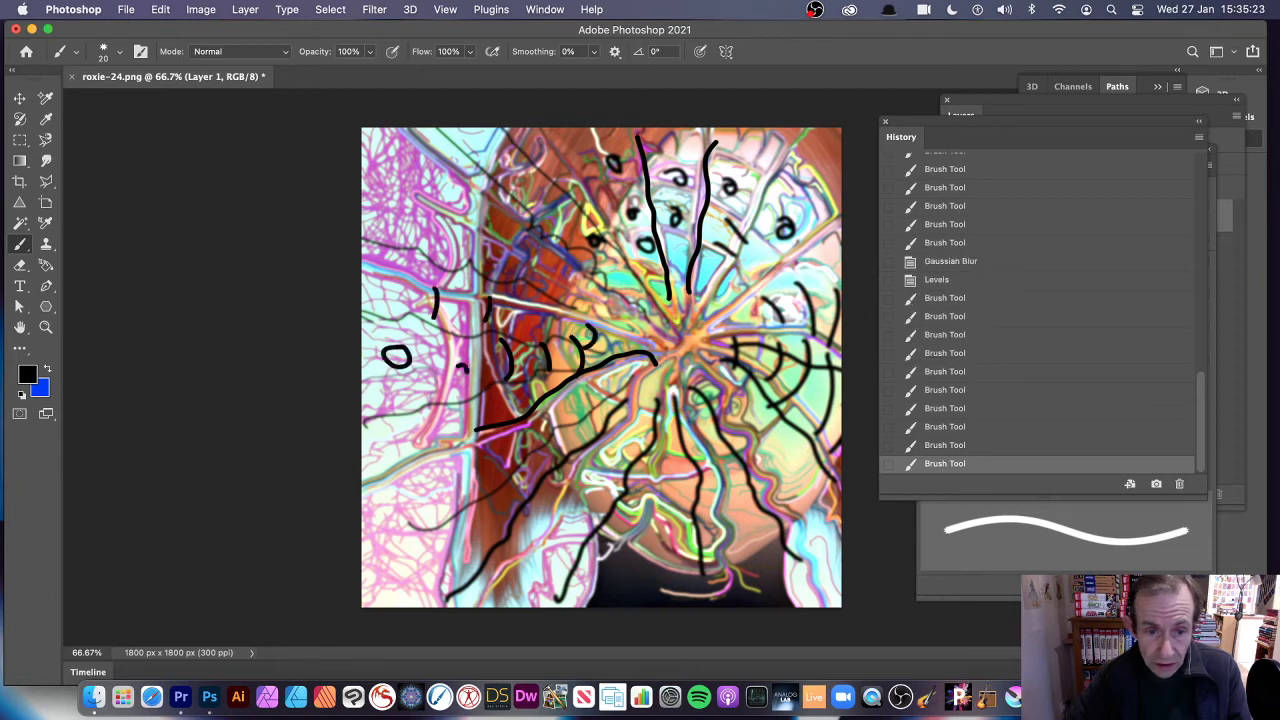
drag(462, 314, 459, 315)
drag(416, 226, 412, 229)
mouse_move(418, 174)
mouse_down()
mouse_move(472, 154)
mouse_move(504, 162)
mouse_move(520, 195)
mouse_move(535, 187)
mouse_up()
drag(557, 153, 546, 174)
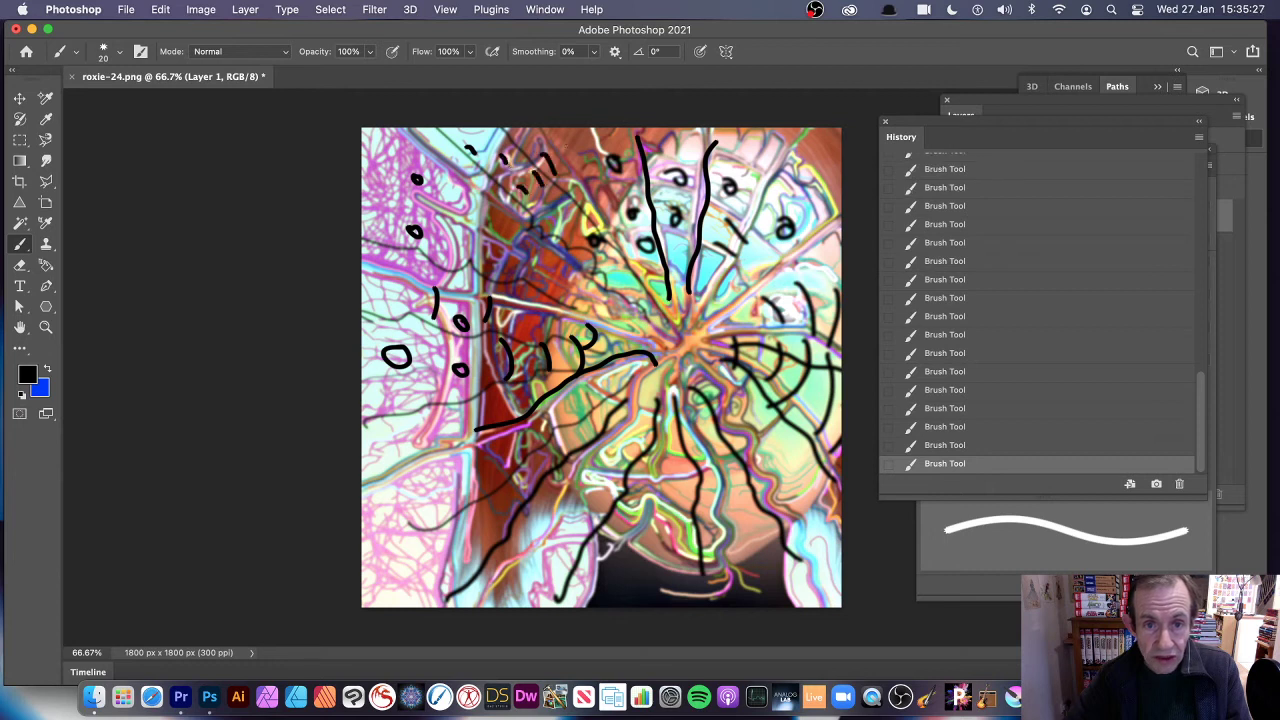
drag(688, 188, 678, 214)
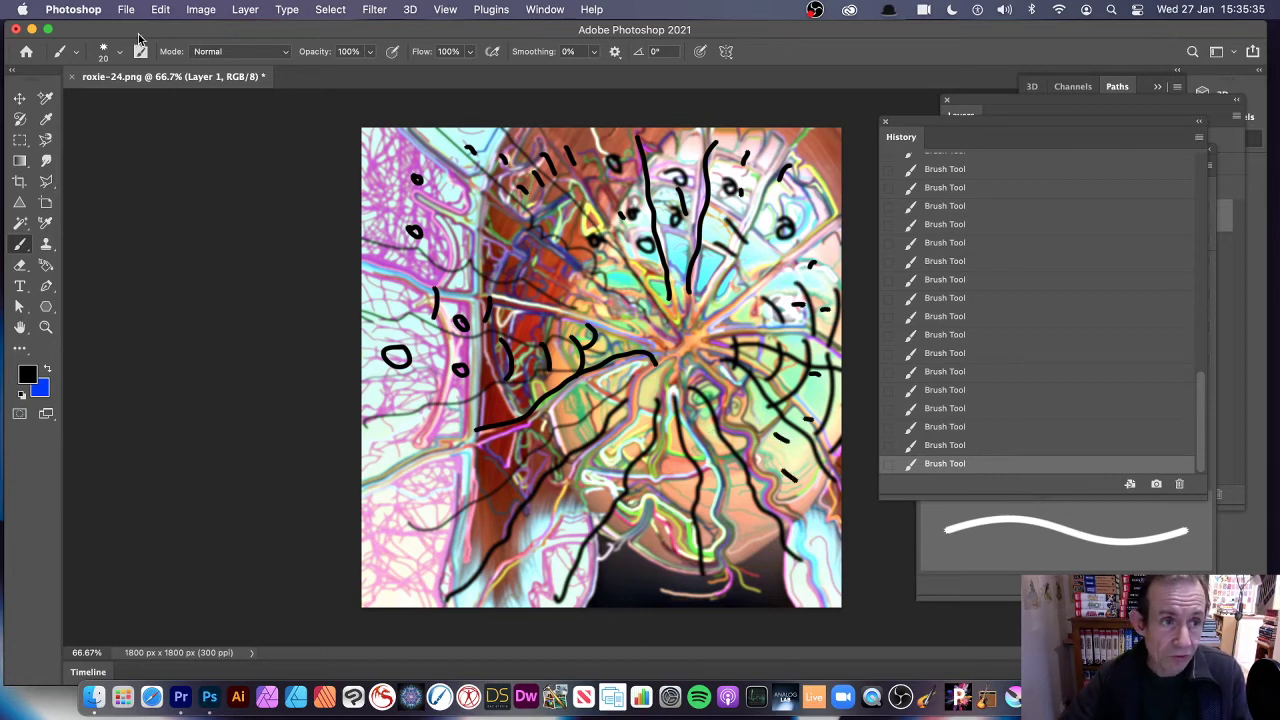
- Make the latest Brush Tool state the history painting source
click(112, 54)
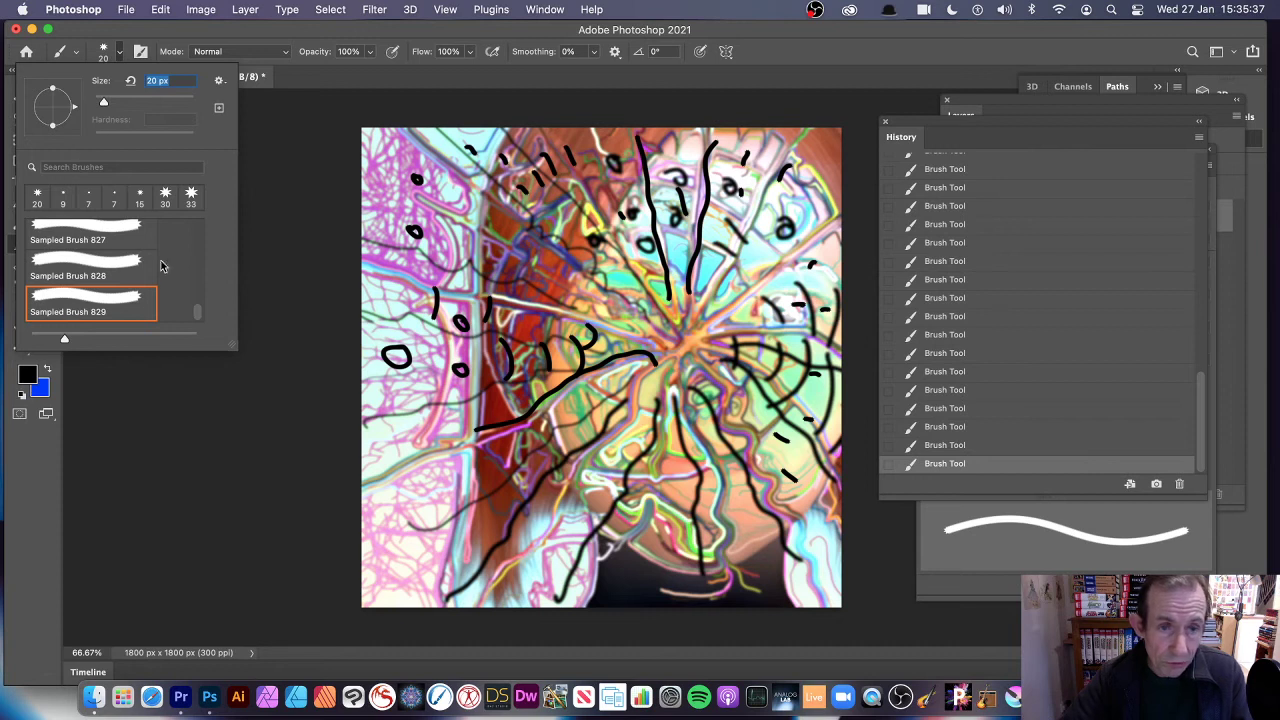
click(527, 38)
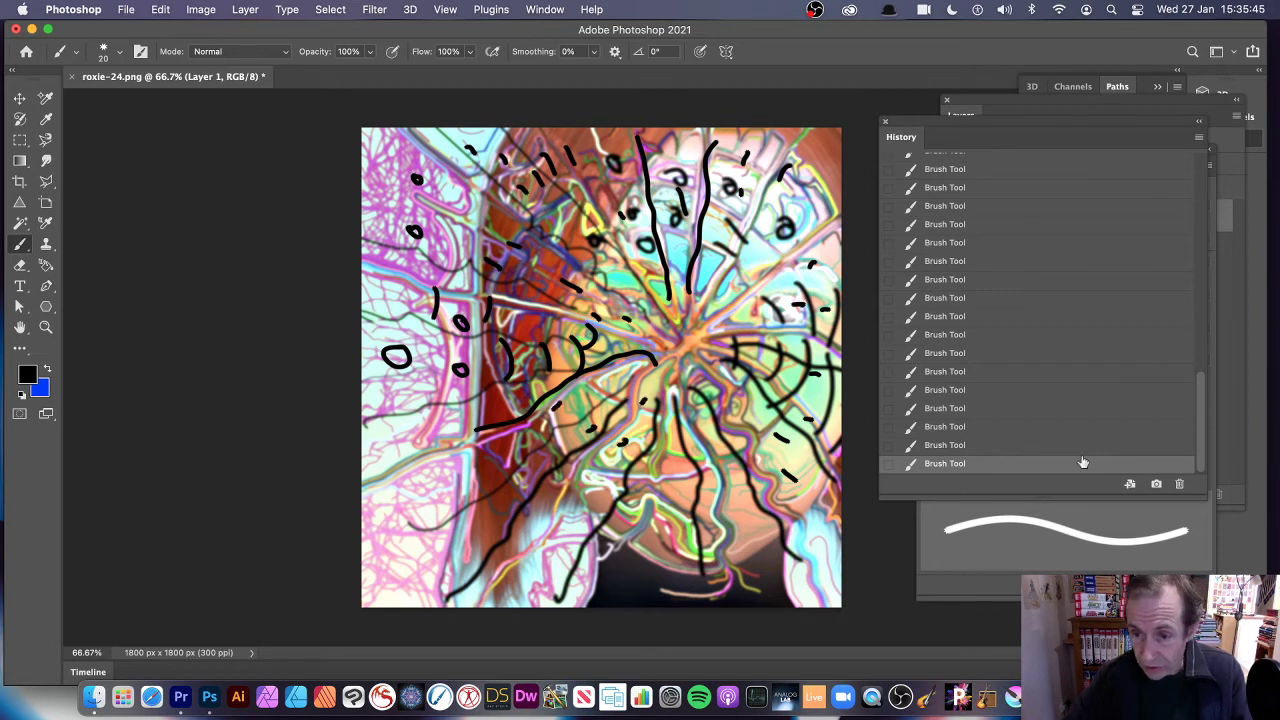
click(889, 466)
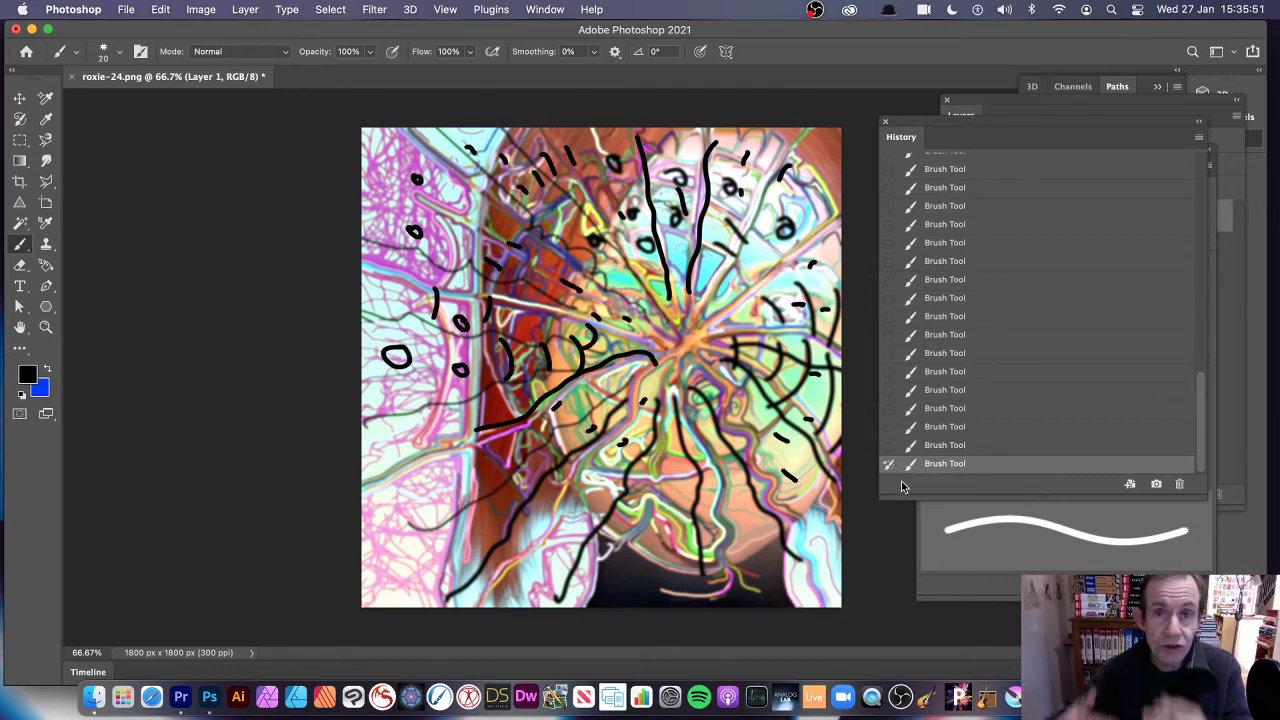
- Fill the whole canvas with Black via Edit > Fill and reselect the Art History Brush
click(162, 10)
click(221, 262)
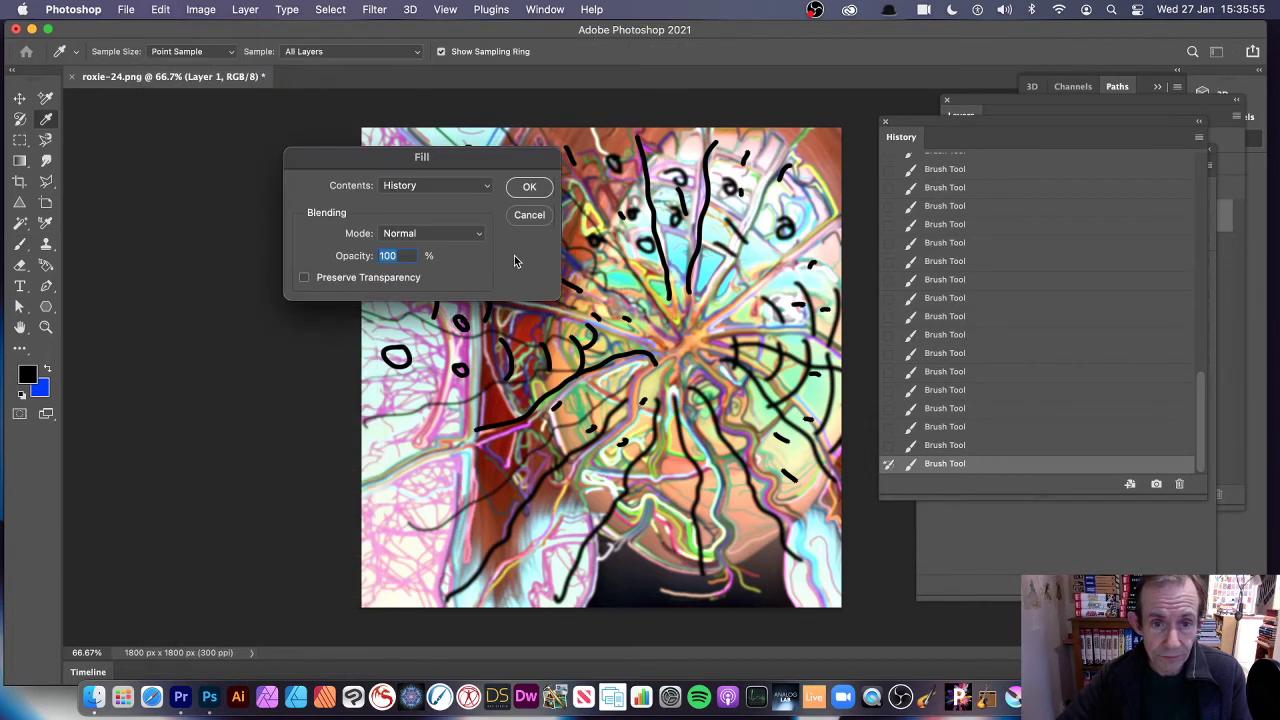
click(433, 186)
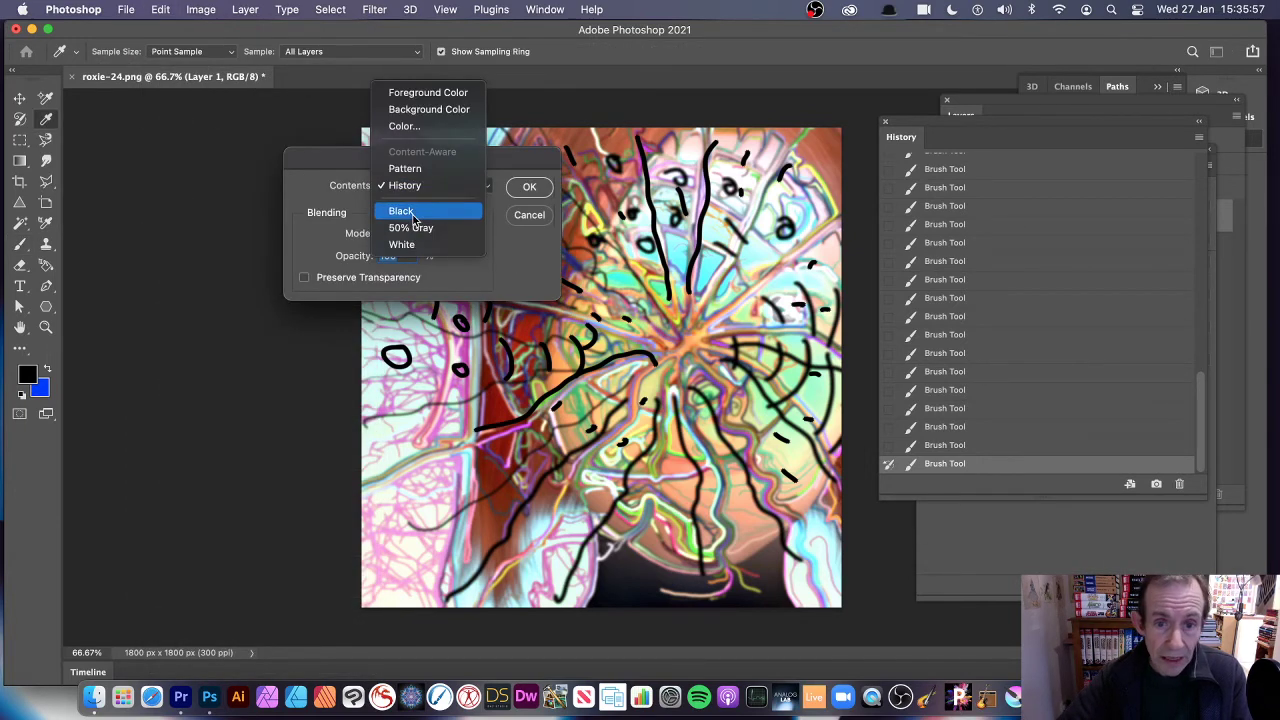
click(412, 211)
click(520, 187)
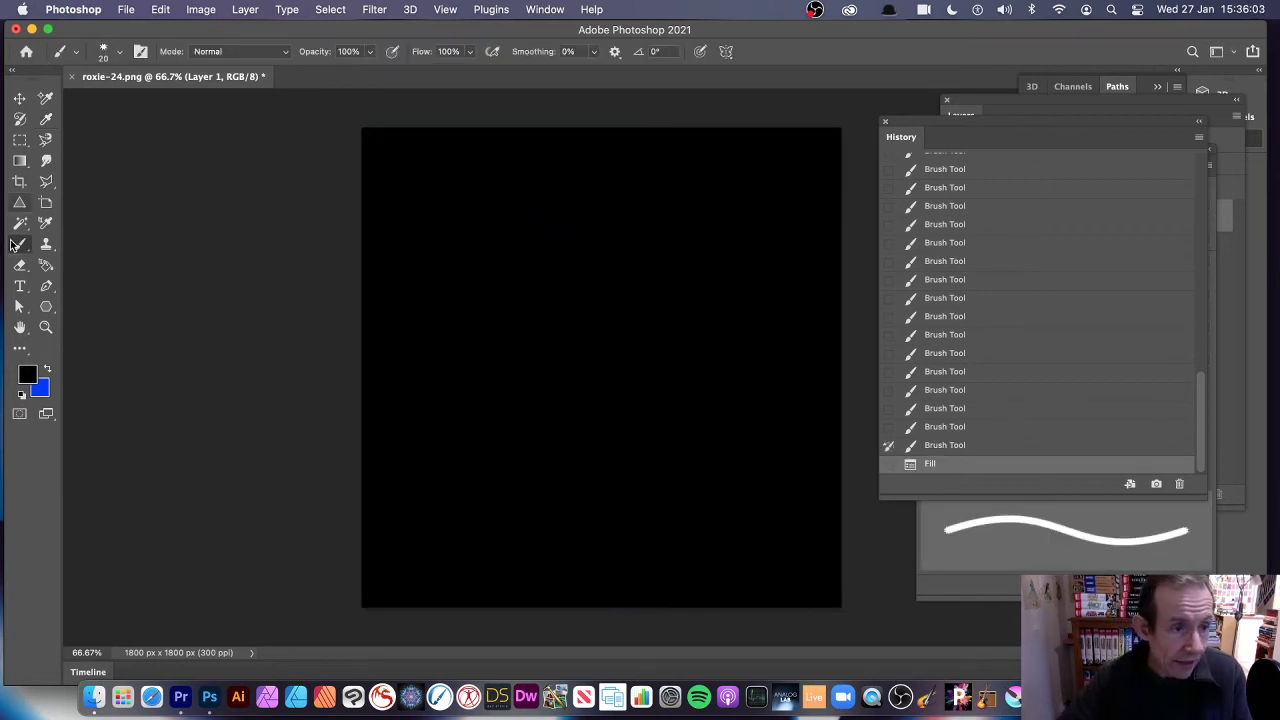
click(20, 120)
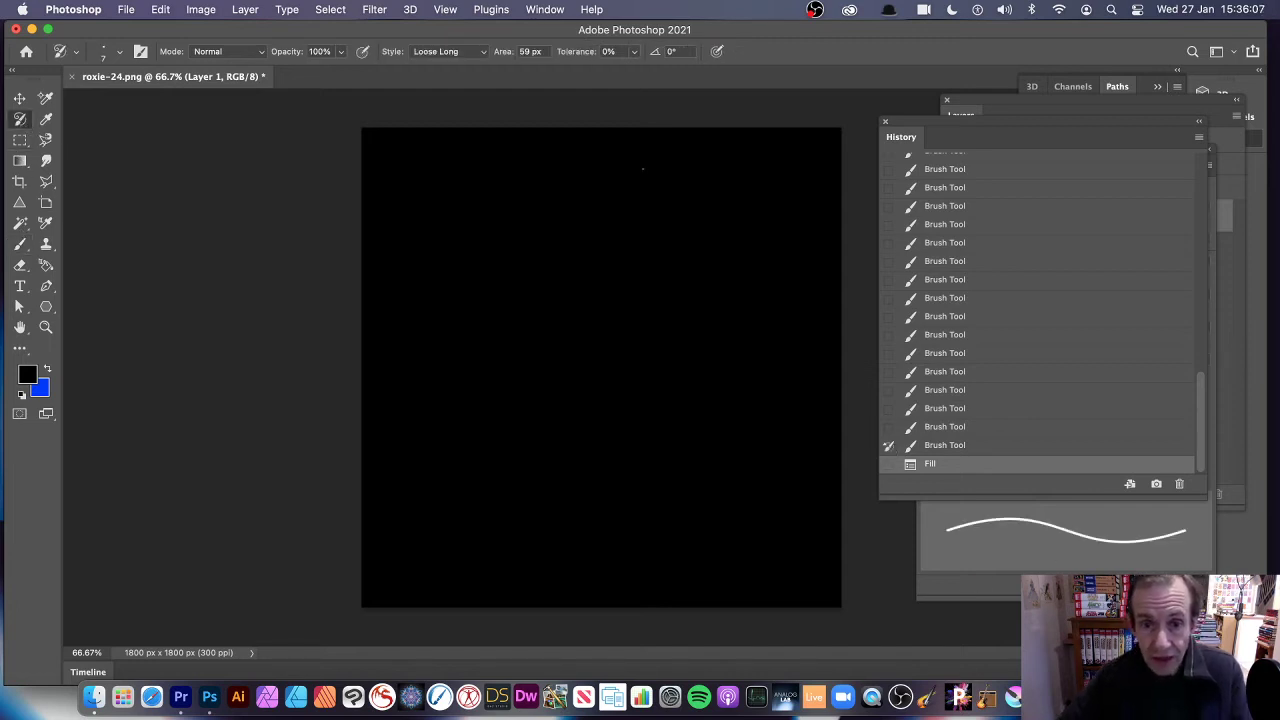
- Paint four Art History Brush strokes of colourful tube-lines across the upper and middle canvas
drag(626, 236, 654, 310)
mouse_move(720, 230)
mouse_down()
mouse_move(700, 280)
mouse_move(780, 260)
mouse_move(770, 400)
mouse_move(740, 420)
mouse_move(790, 470)
mouse_move(690, 420)
mouse_move(700, 570)
mouse_move(580, 540)
mouse_move(540, 470)
mouse_move(510, 360)
mouse_move(550, 320)
mouse_move(540, 220)
mouse_move(560, 300)
mouse_move(500, 180)
mouse_move(470, 350)
mouse_up()
mouse_move(650, 300)
mouse_down()
mouse_move(600, 150)
mouse_move(580, 200)
mouse_up()
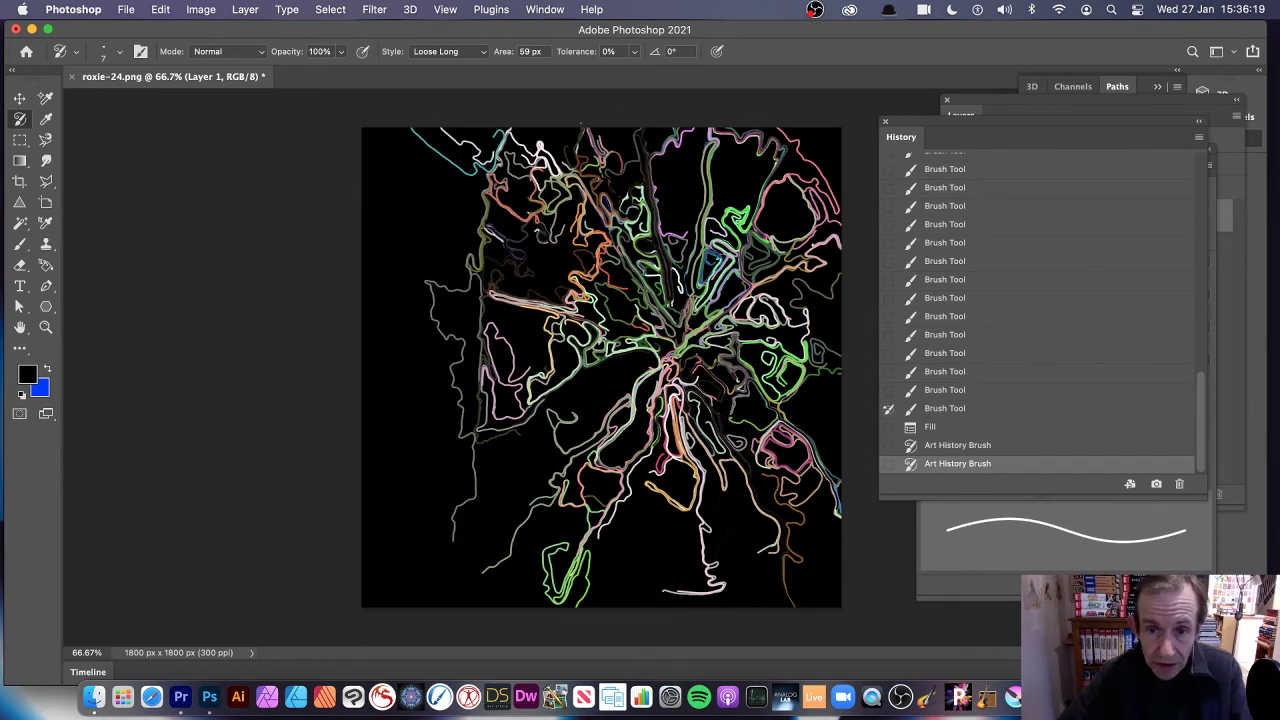
mouse_move(720, 230)
mouse_down()
mouse_move(740, 180)
mouse_move(730, 200)
mouse_move(650, 240)
mouse_move(650, 220)
mouse_move(520, 280)
mouse_move(480, 380)
mouse_move(600, 360)
mouse_move(640, 400)
mouse_move(500, 480)
mouse_move(480, 540)
mouse_move(580, 380)
mouse_move(500, 470)
mouse_move(560, 420)
mouse_up()
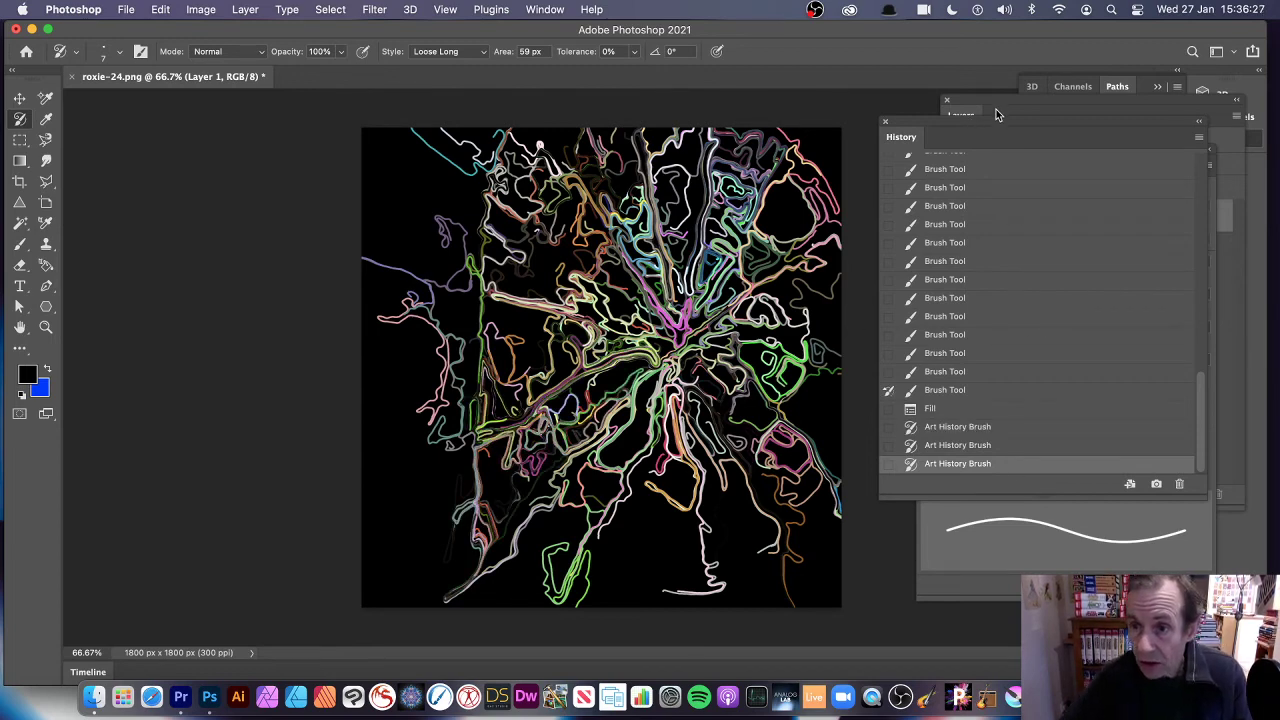
- Move the Layers and History panels aside and uncheck Color Dynamics in Brush Settings
drag(985, 113, 815, 243)
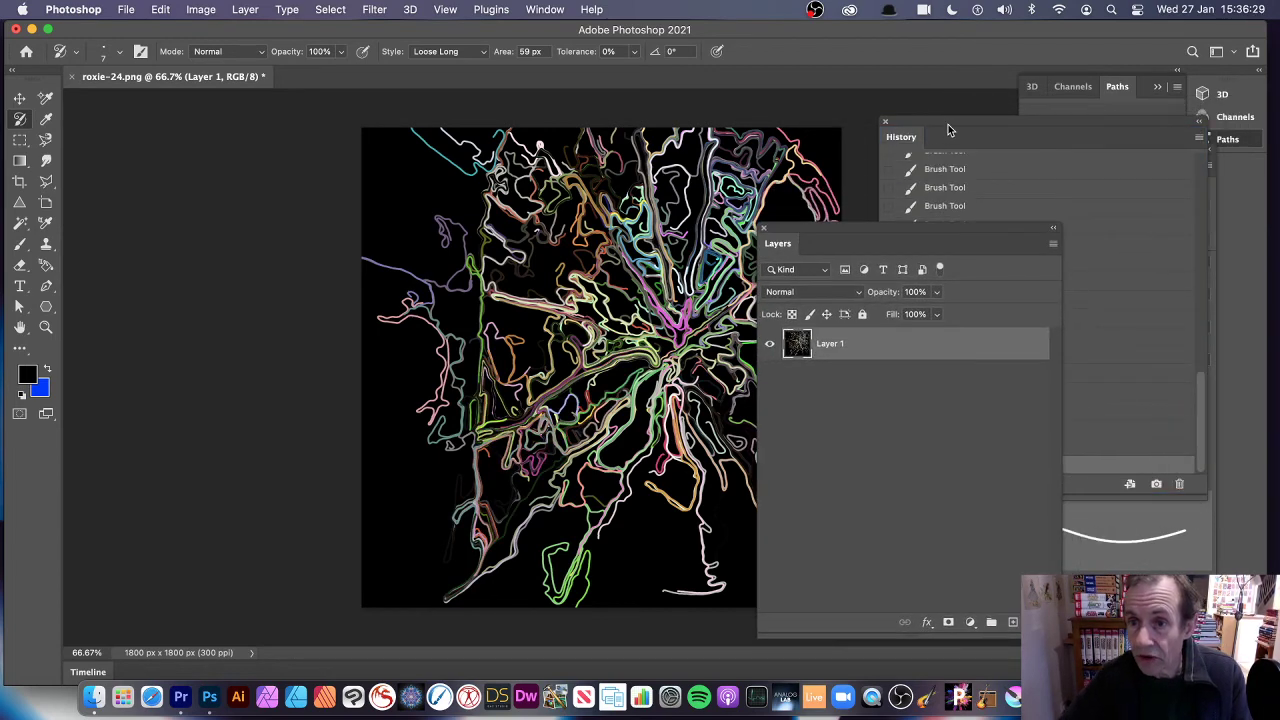
mouse_move(949, 130)
mouse_down()
mouse_move(812, 208)
mouse_move(757, 280)
mouse_up()
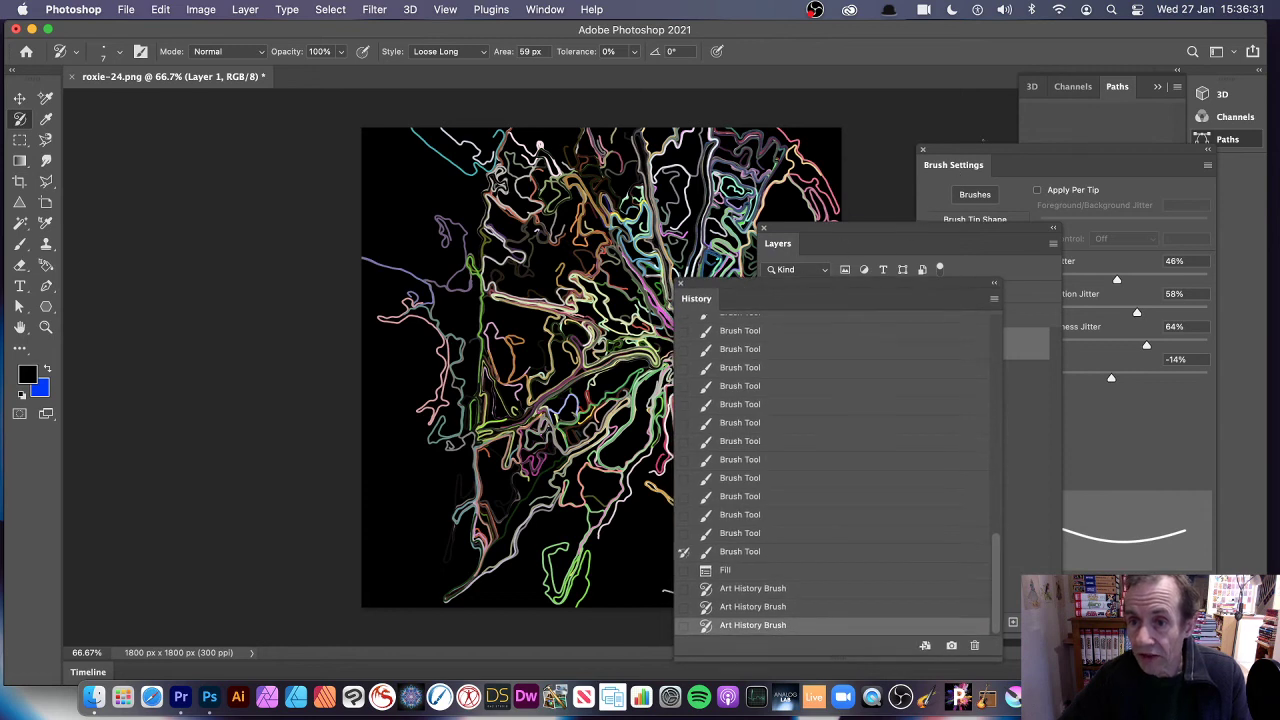
click(985, 150)
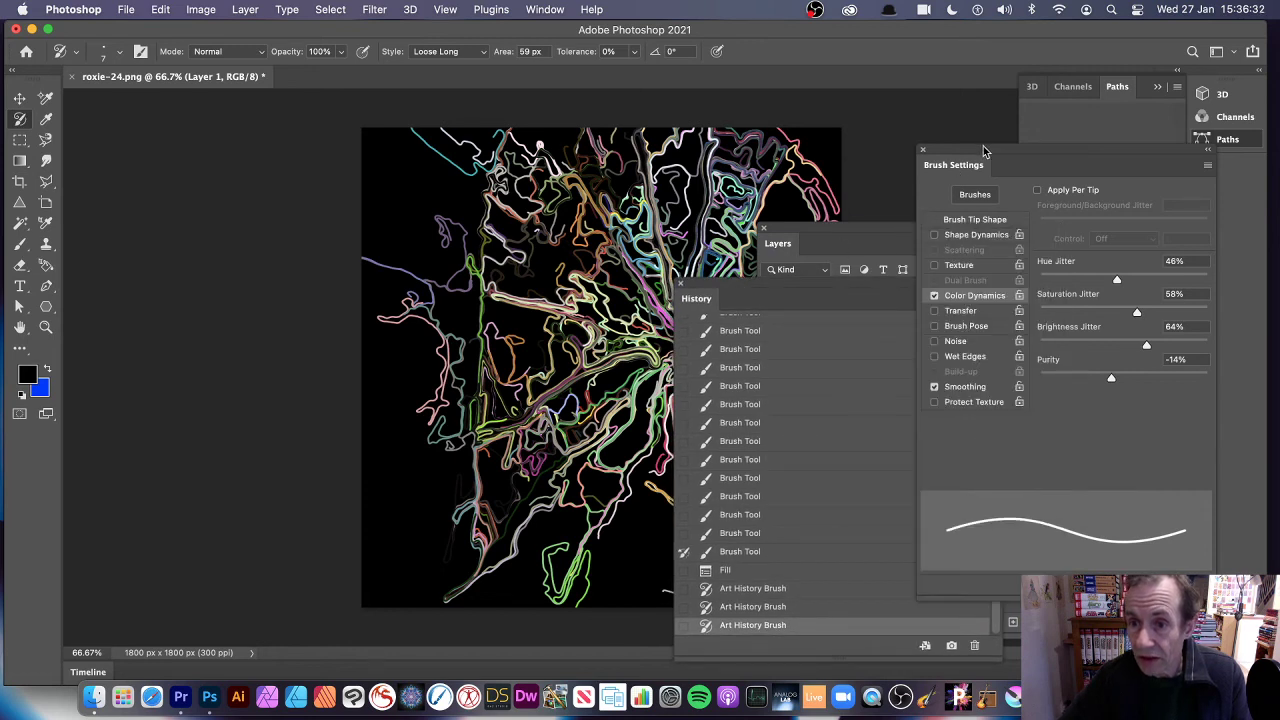
click(934, 296)
- Dab and paint more history strokes over the left and top, then reposition the History and Layers panels
click(752, 392)
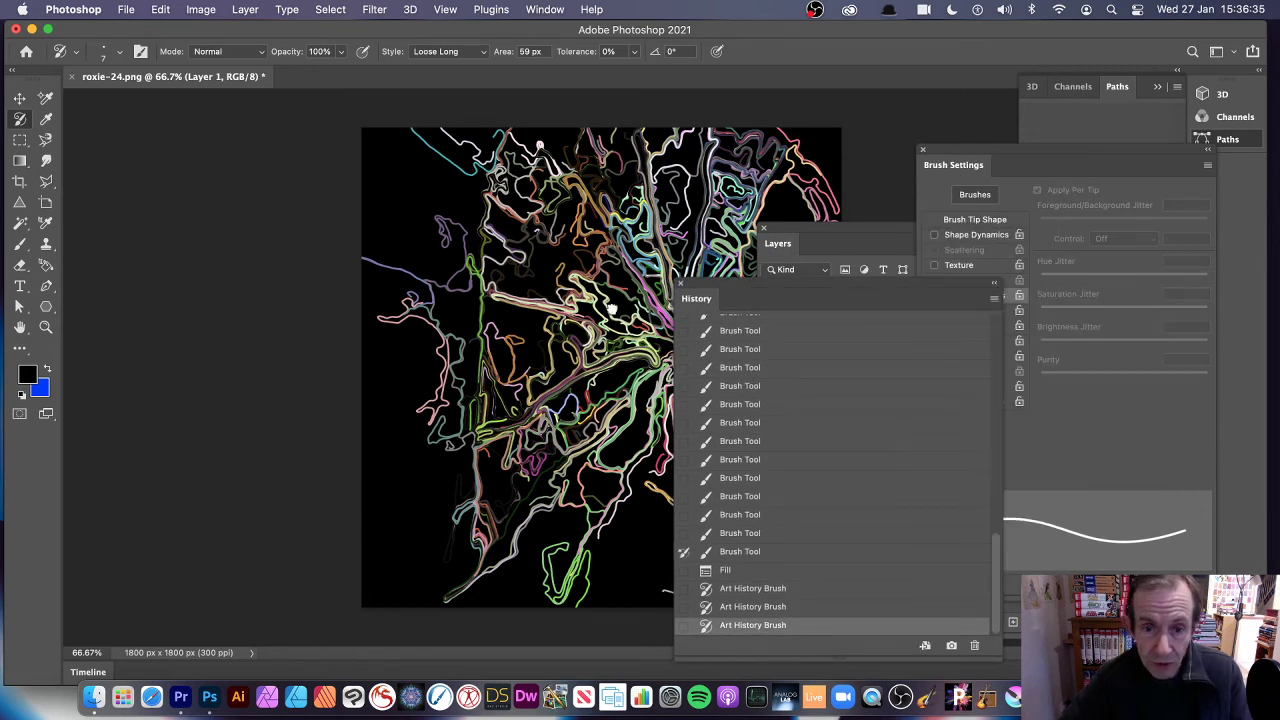
click(610, 305)
click(590, 300)
click(545, 280)
drag(540, 146, 542, 143)
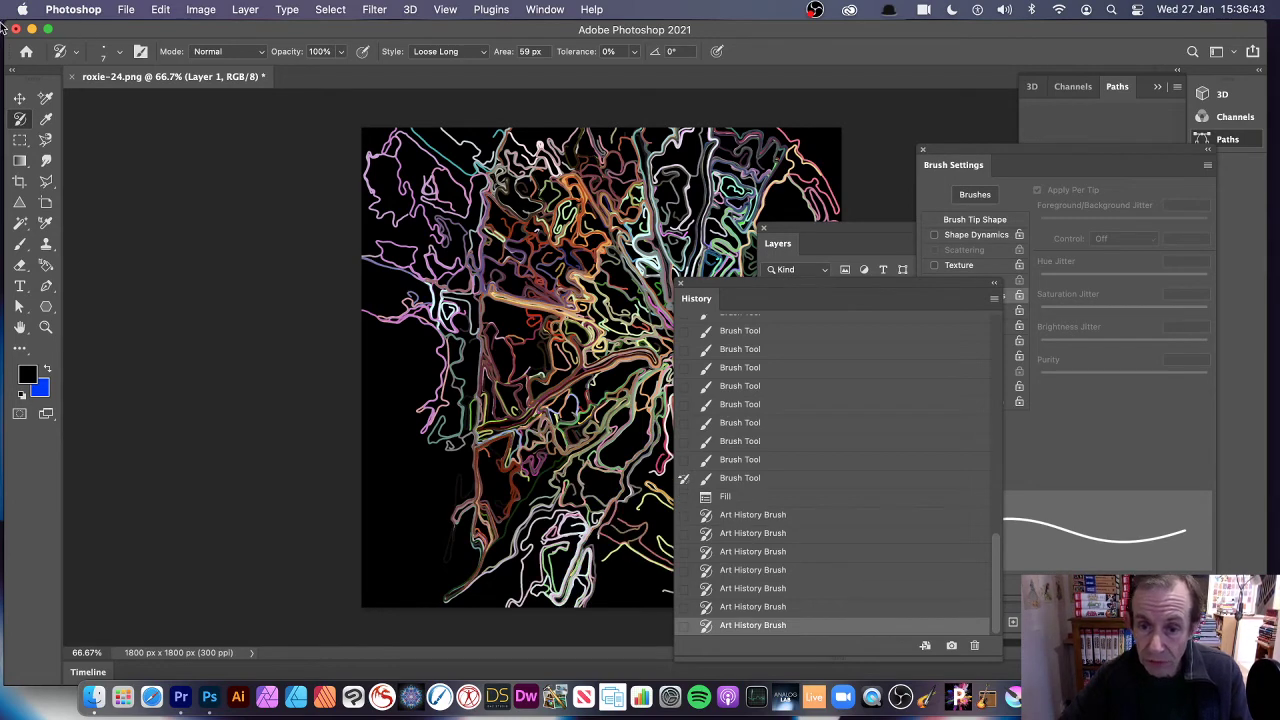
drag(757, 289, 1046, 146)
drag(838, 232, 842, 173)
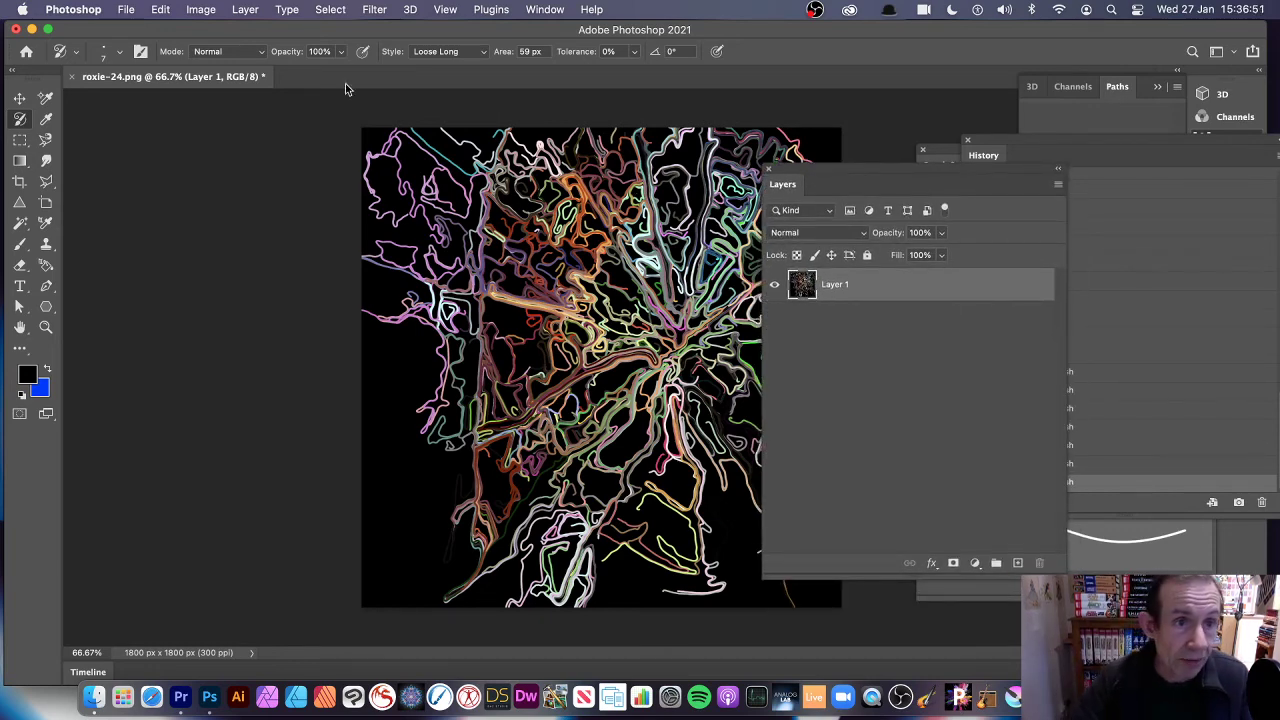
- Create a new empty layer named Layer 2 via Layer > New > Layer
click(246, 9)
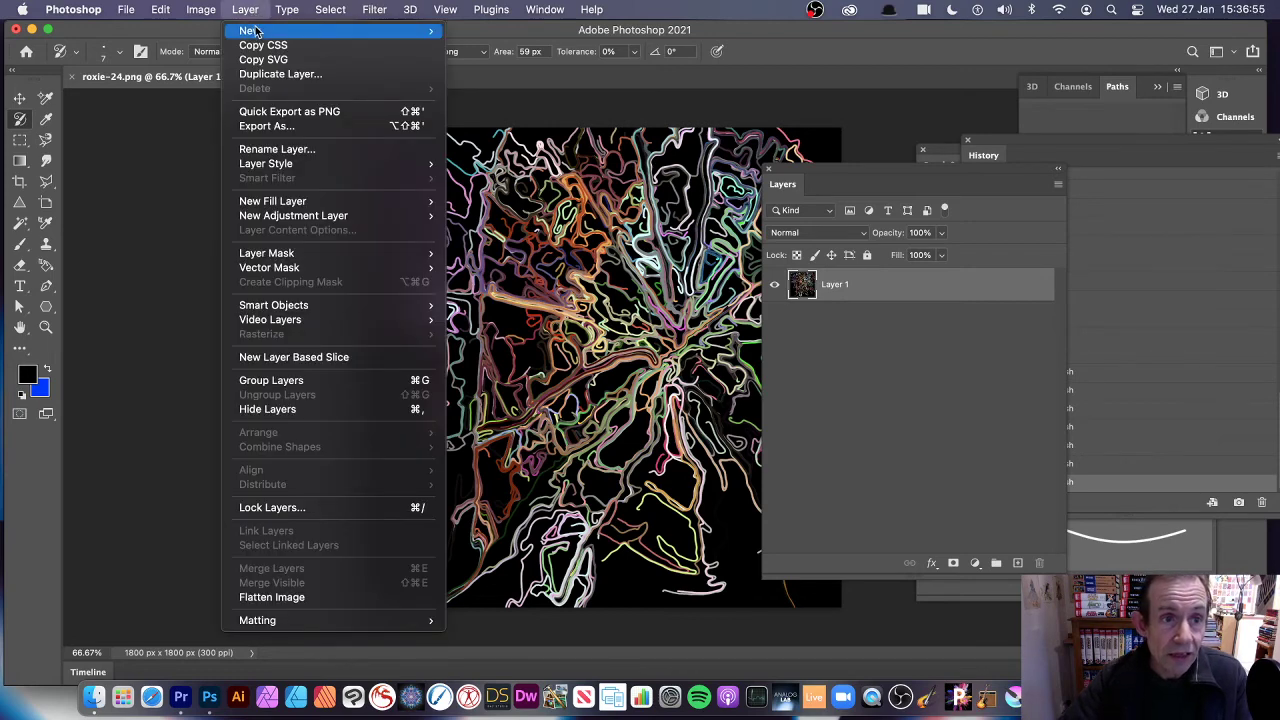
mouse_move(252, 30)
click(490, 31)
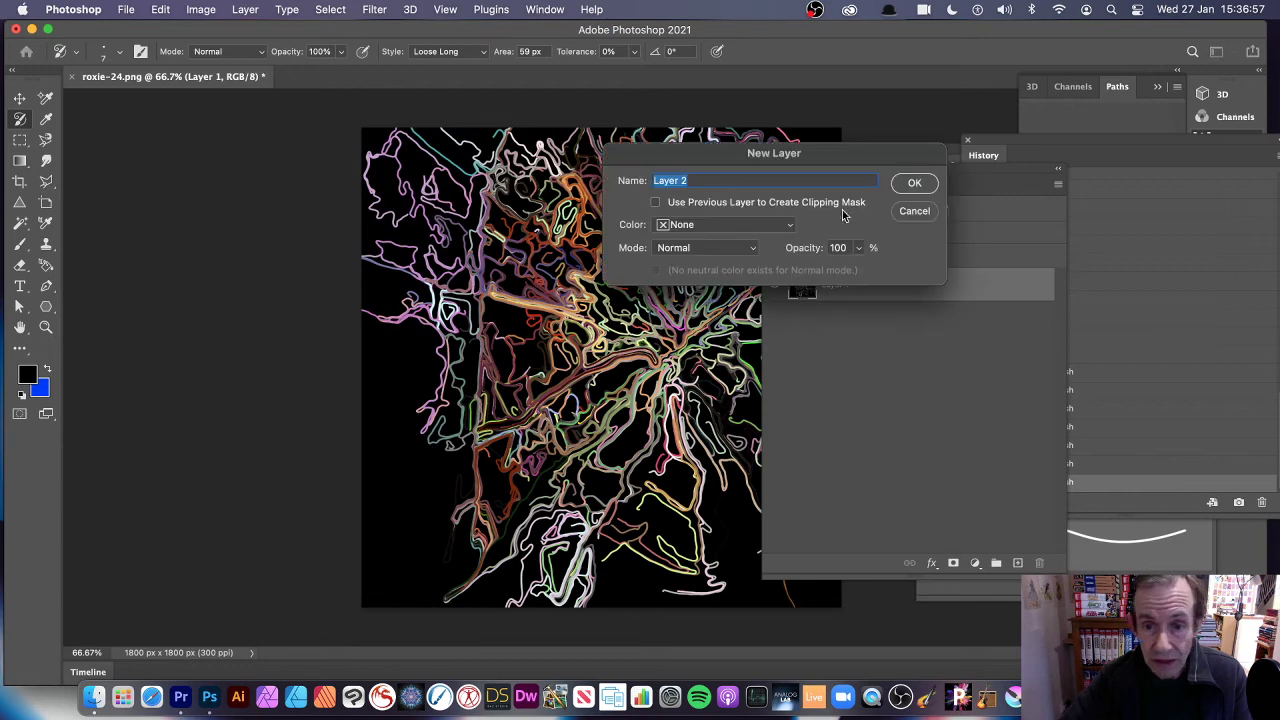
click(916, 185)
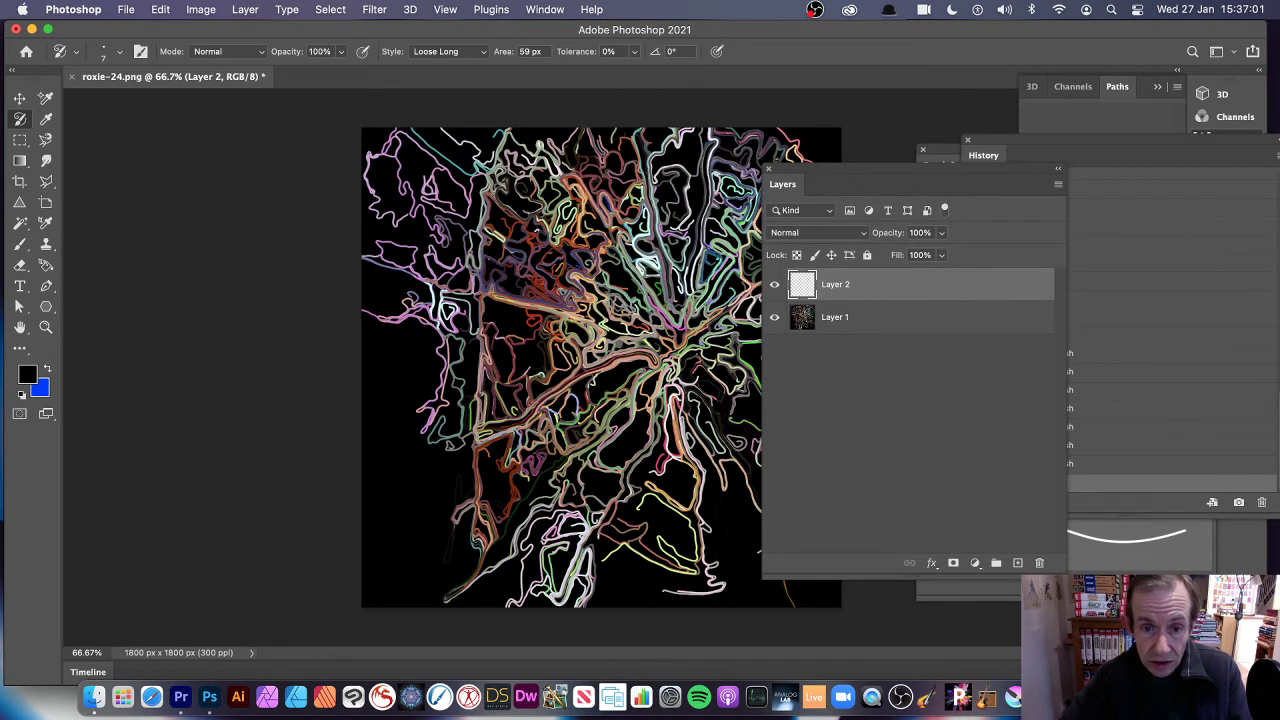
- Paint thick history-brush strokes on Layer 2 over the left of the artwork
mouse_move(495, 300)
mouse_down()
mouse_move(590, 360)
mouse_move(625, 430)
mouse_move(605, 480)
mouse_up()
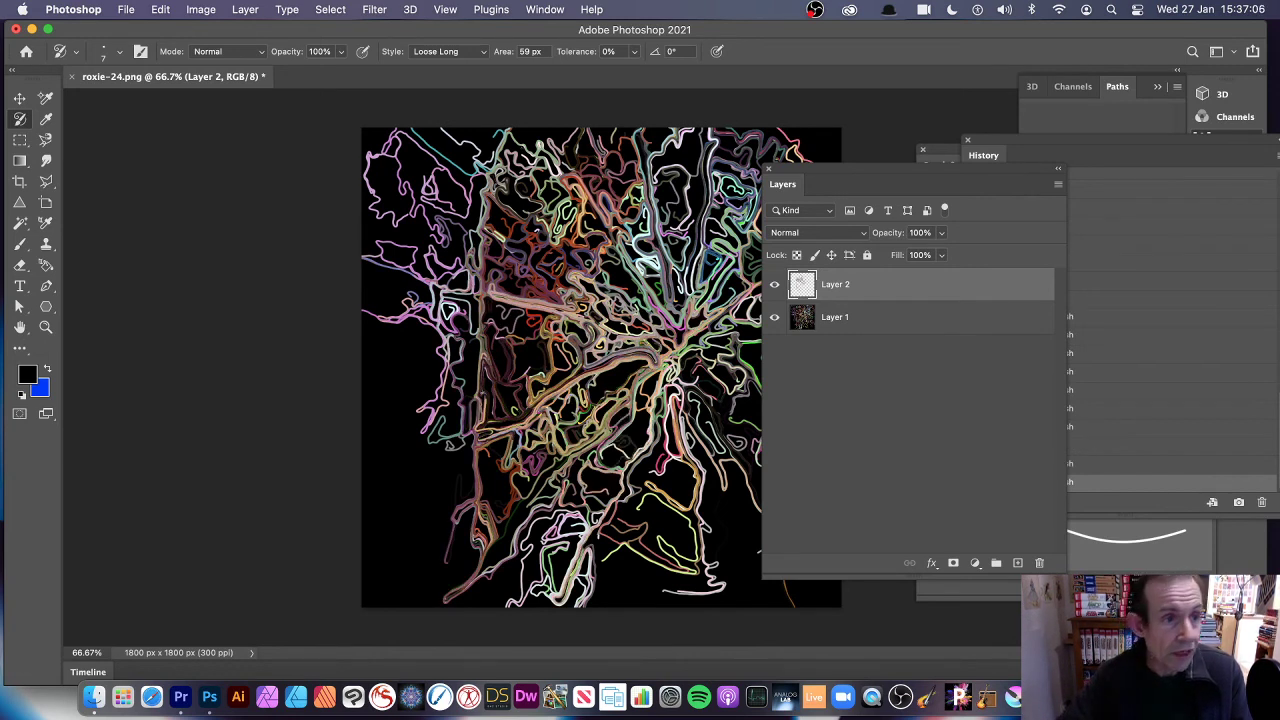
click(120, 52)
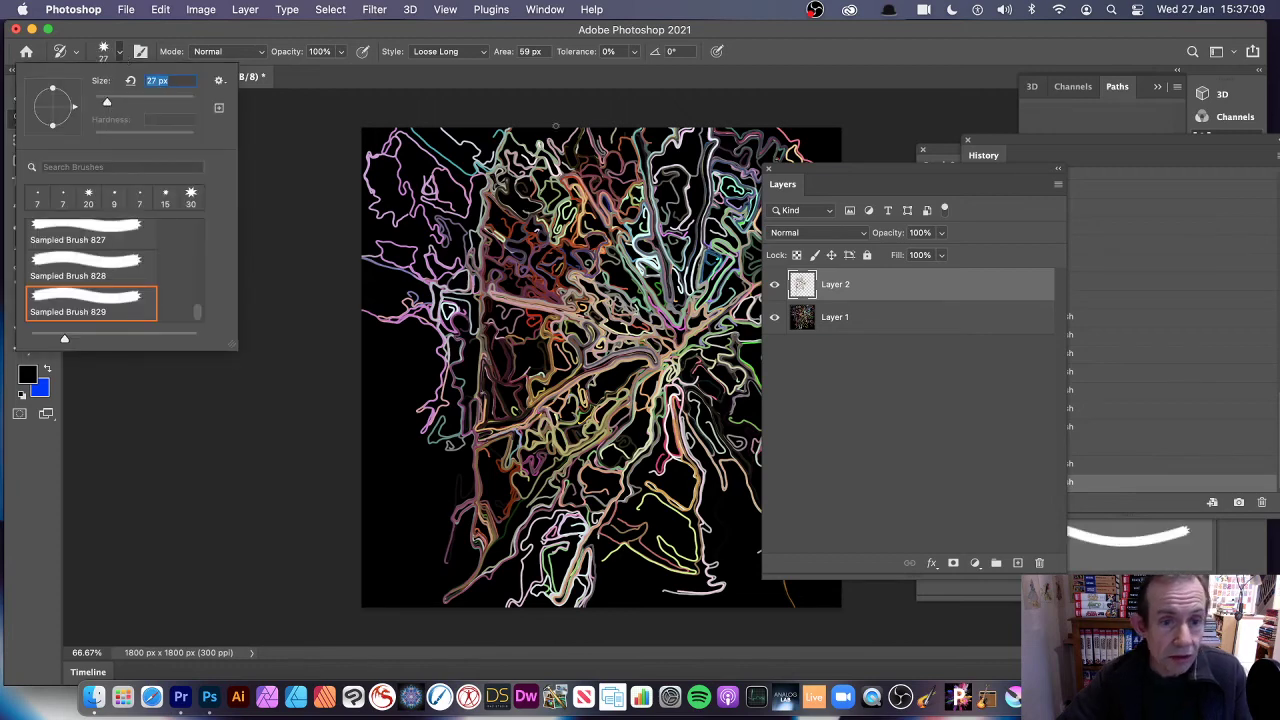
mouse_move(470, 200)
mouse_down()
mouse_move(410, 450)
mouse_move(470, 520)
mouse_move(600, 400)
mouse_move(450, 590)
mouse_up()
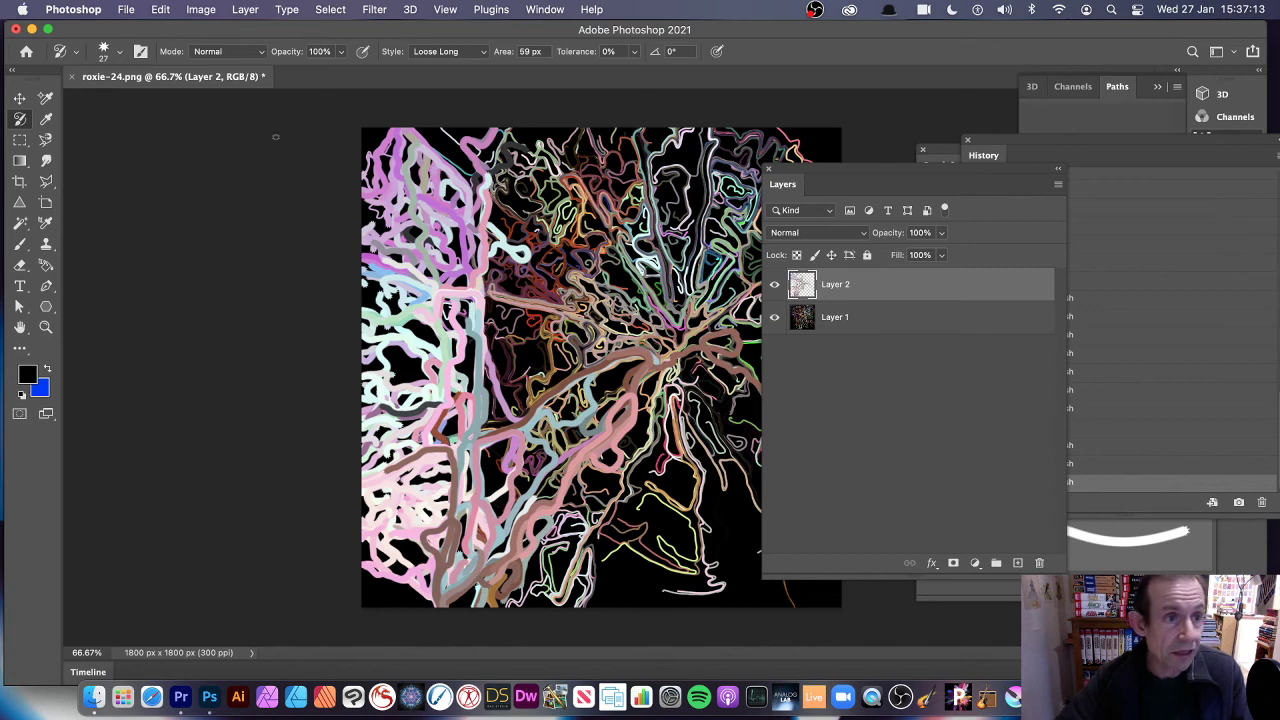
- Reduce the brush to 15 px and paint strokes across the middle and upper right
click(119, 55)
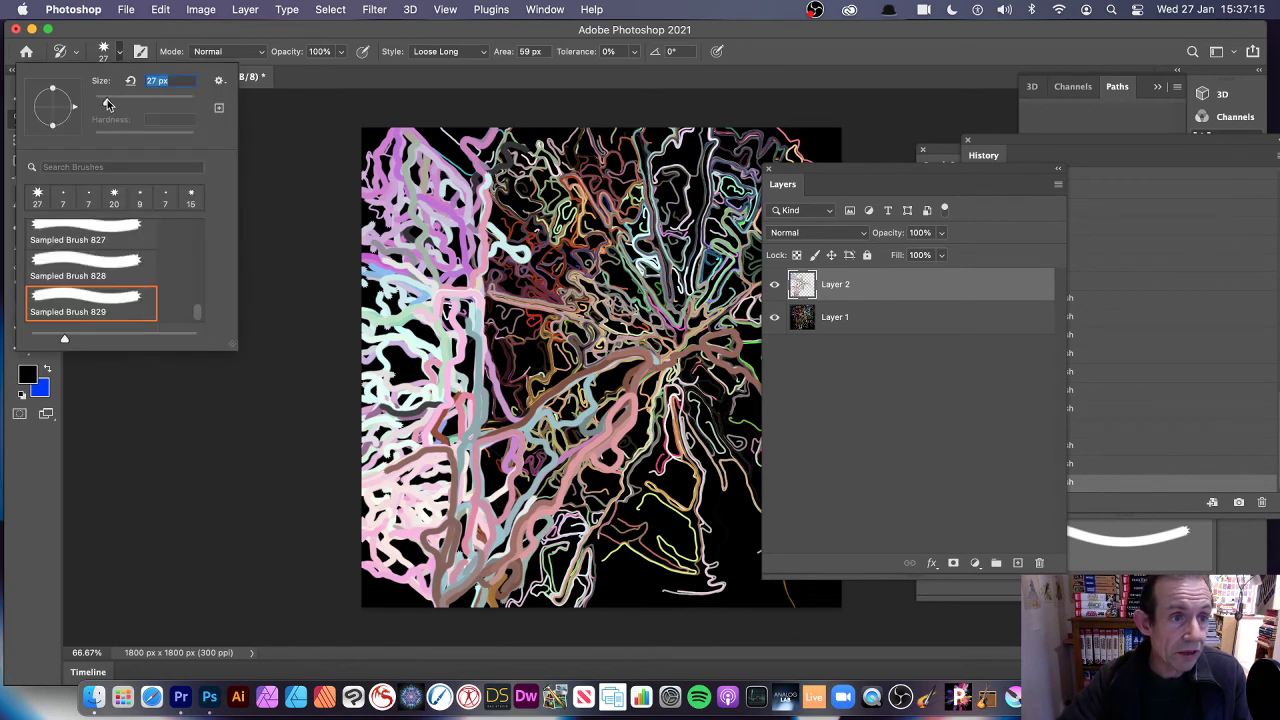
drag(108, 104, 101, 104)
key(Return)
mouse_move(520, 420)
mouse_down()
mouse_move(620, 460)
mouse_move(640, 450)
mouse_up()
mouse_move(690, 560)
mouse_down()
mouse_move(720, 470)
mouse_move(710, 380)
mouse_move(670, 220)
mouse_move(620, 140)
mouse_up()
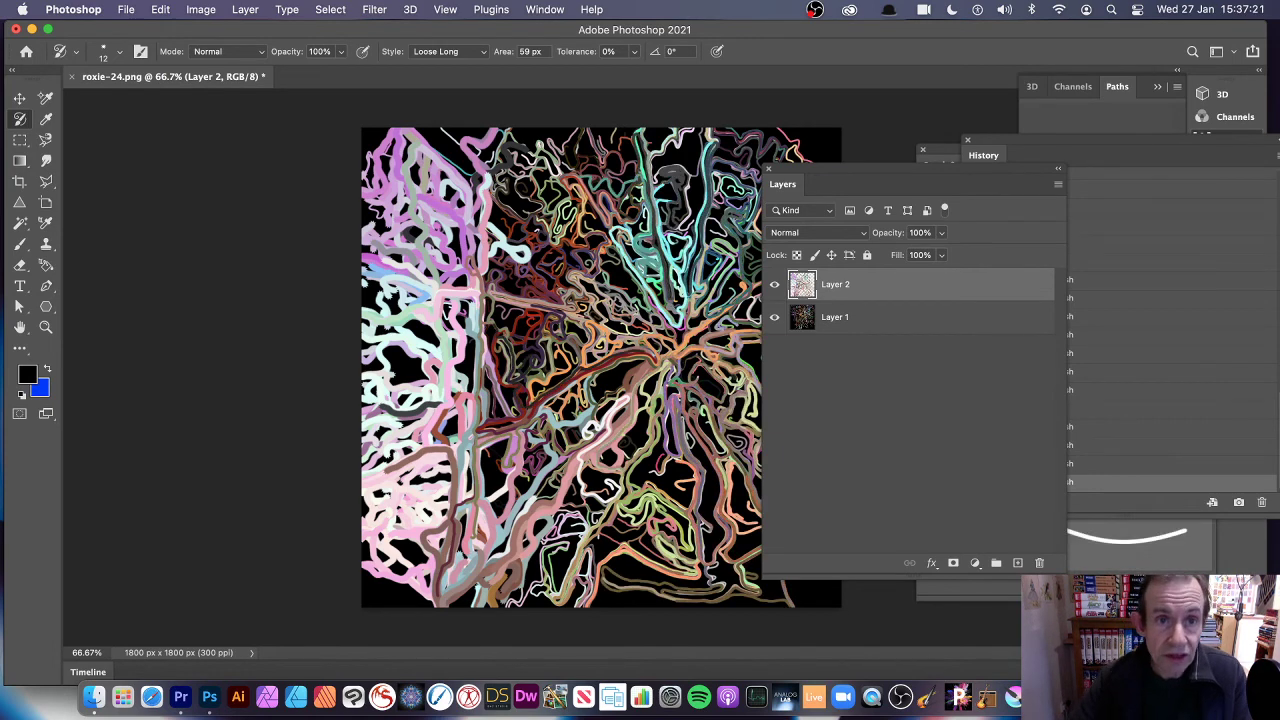
drag(837, 185, 906, 184)
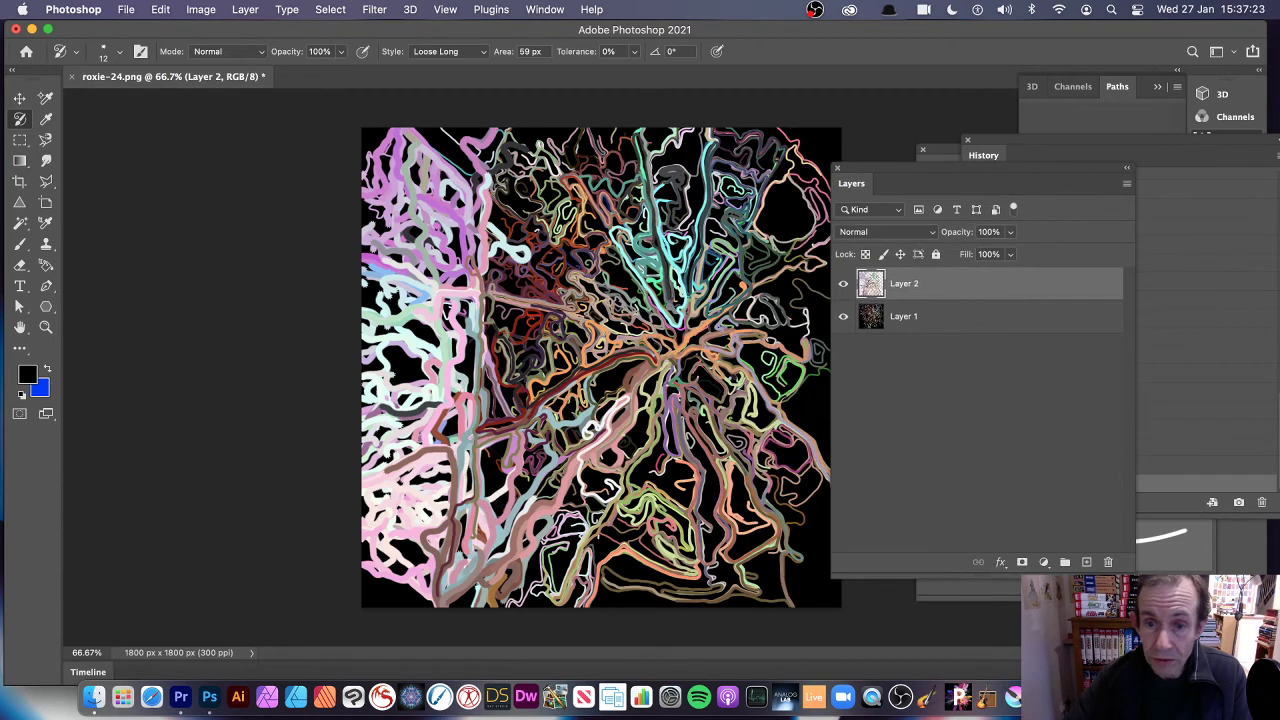
click(19, 98)
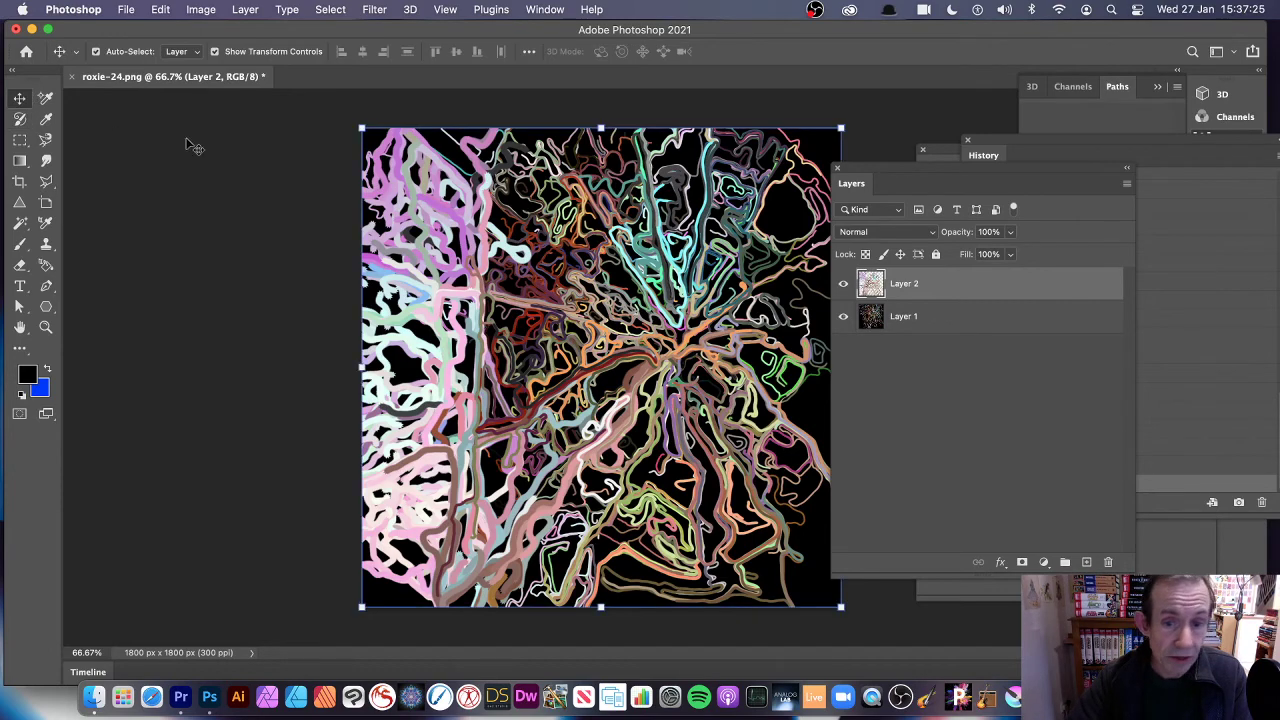
click(702, 331)
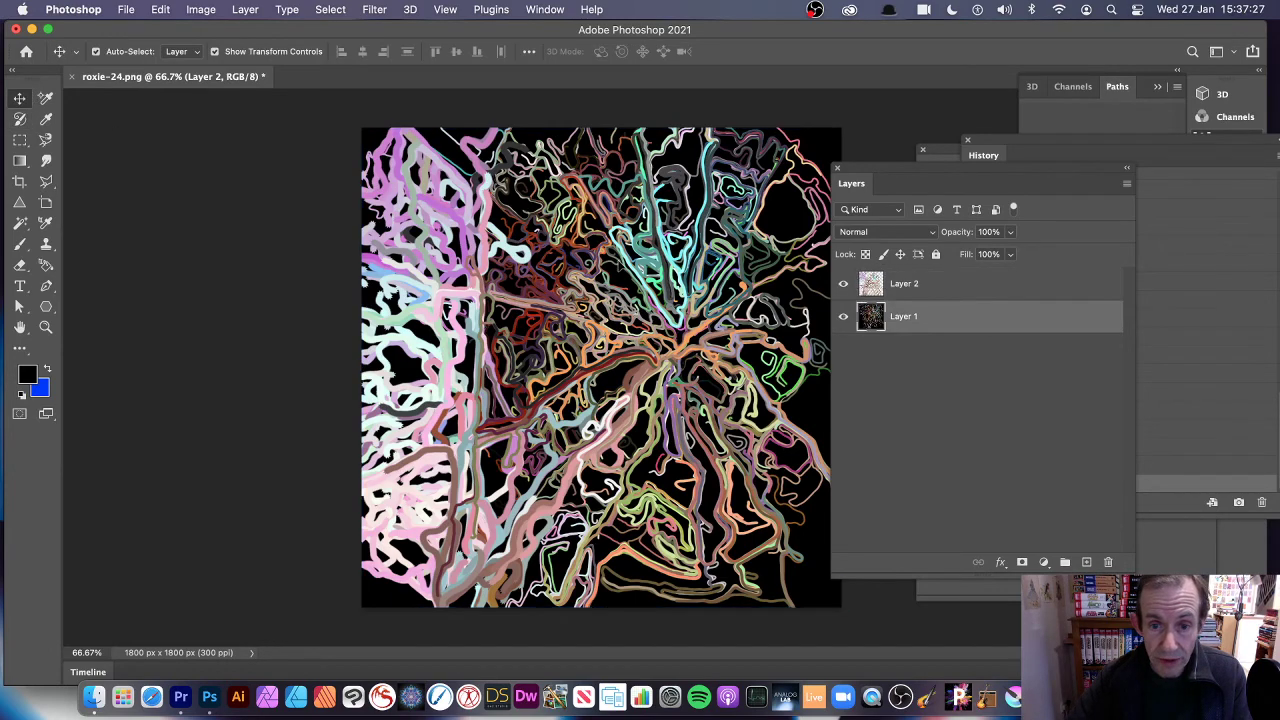
drag(676, 324, 672, 240)
click(889, 285)
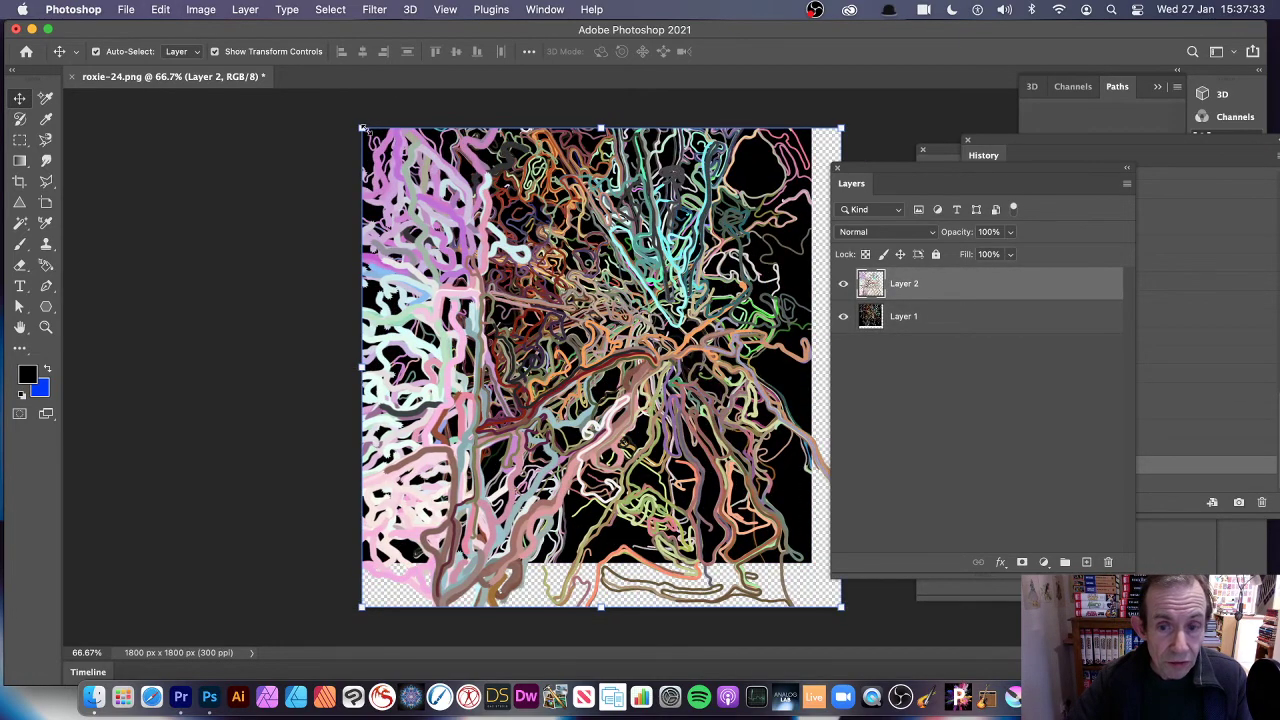
drag(363, 128, 499, 265)
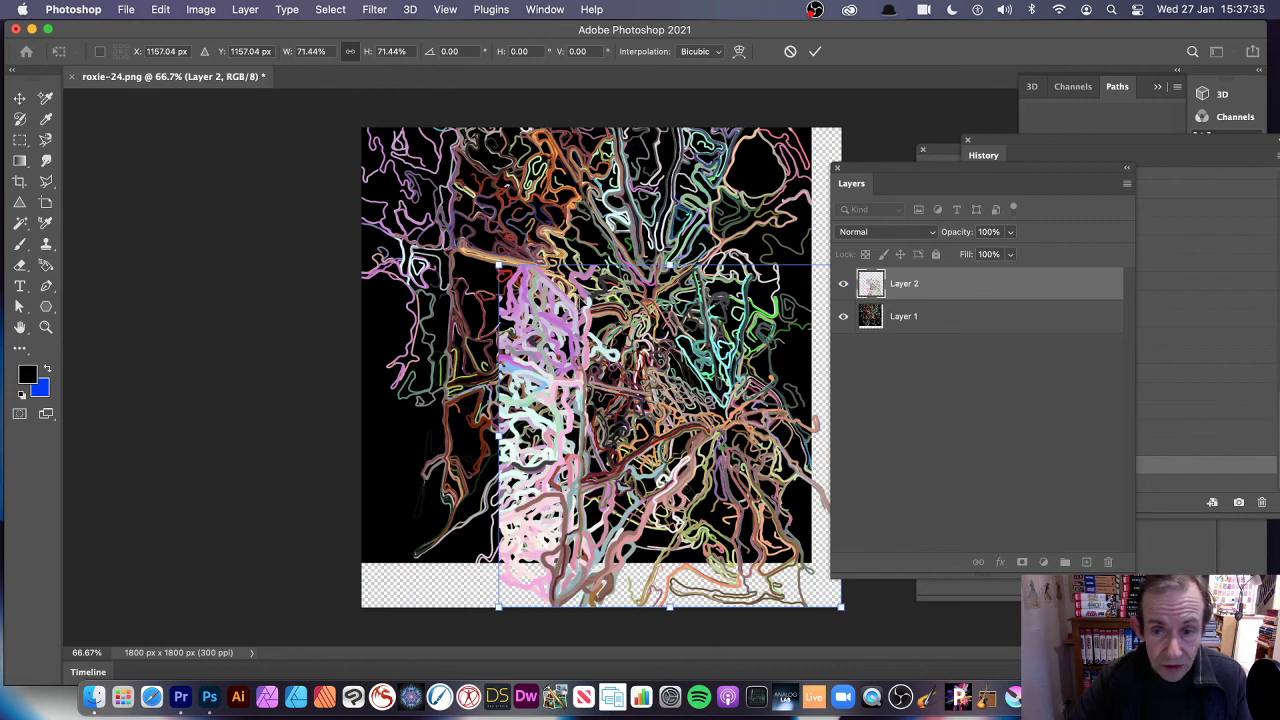
click(1006, 150)
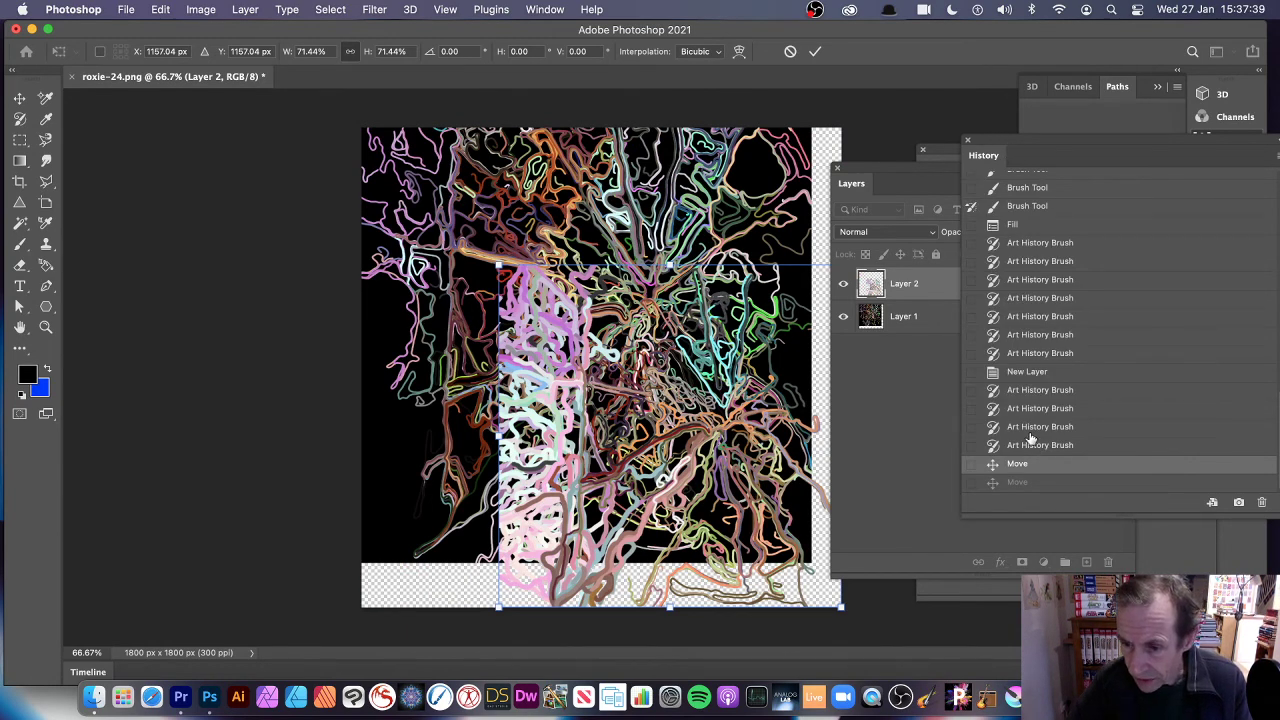
click(791, 52)
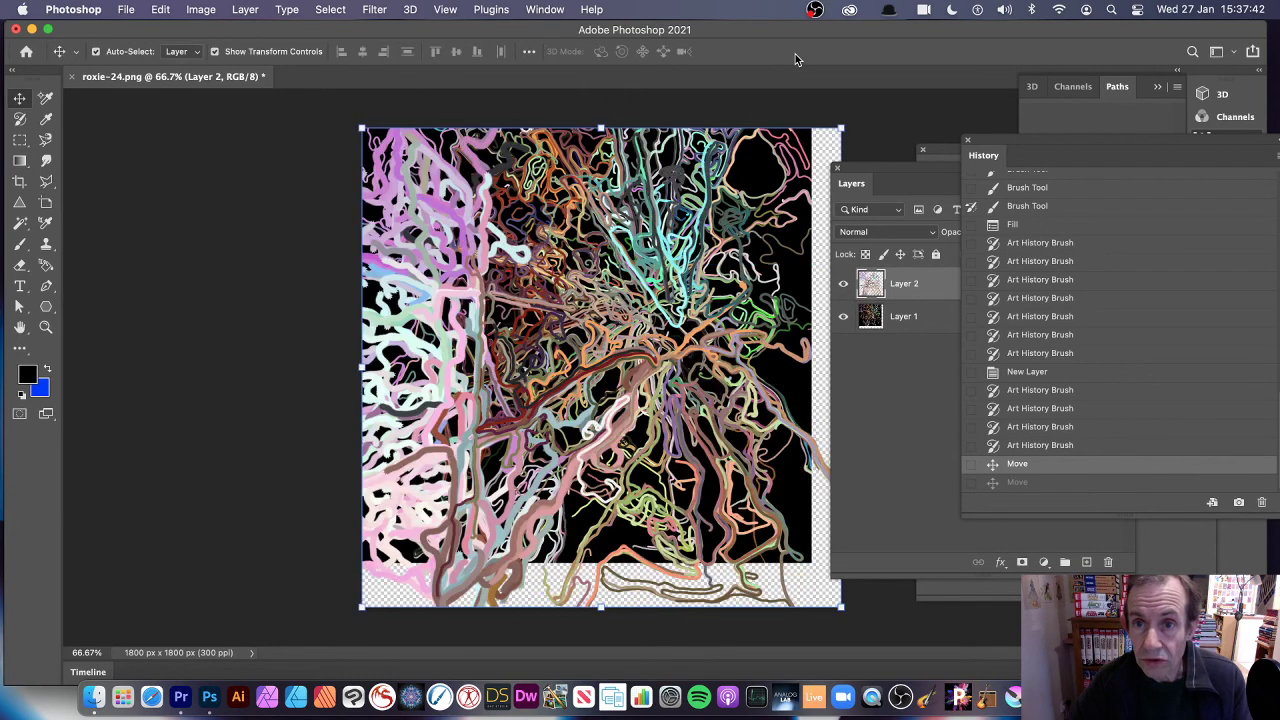
click(1016, 447)
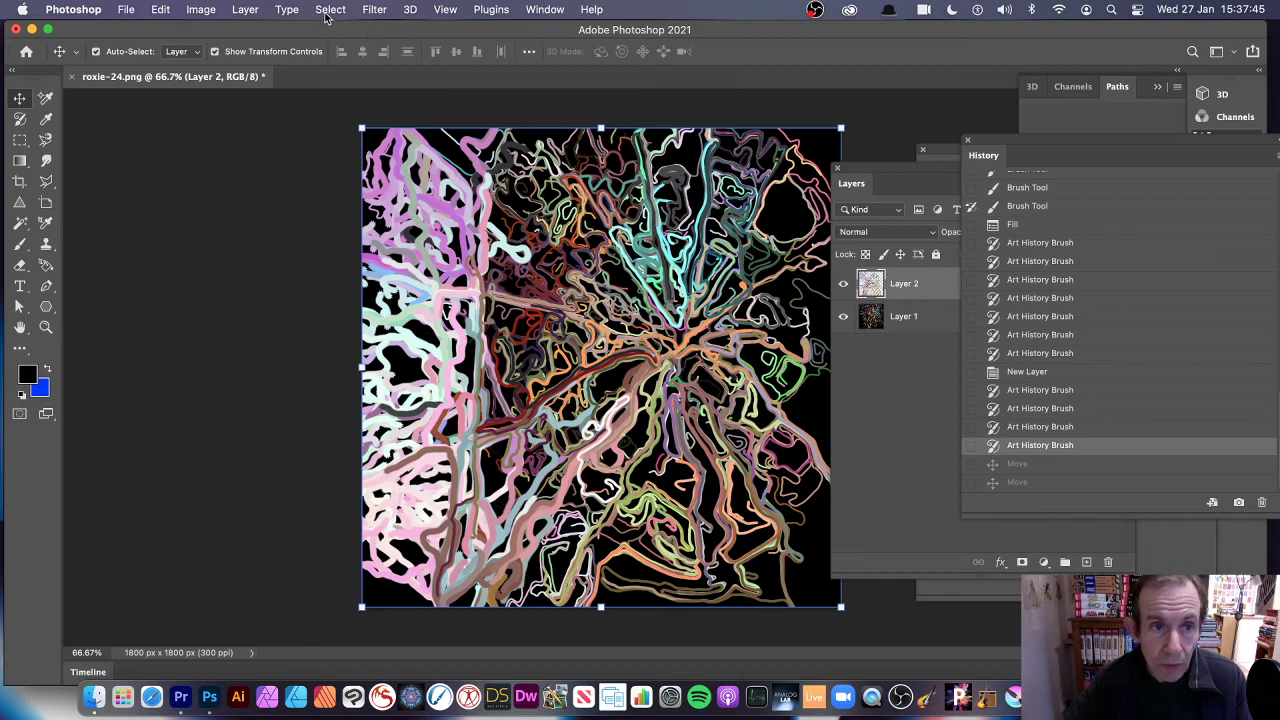
- Apply an Inner Bevel & Emboss at 719% depth with a smaller size to Layer 2
click(245, 10)
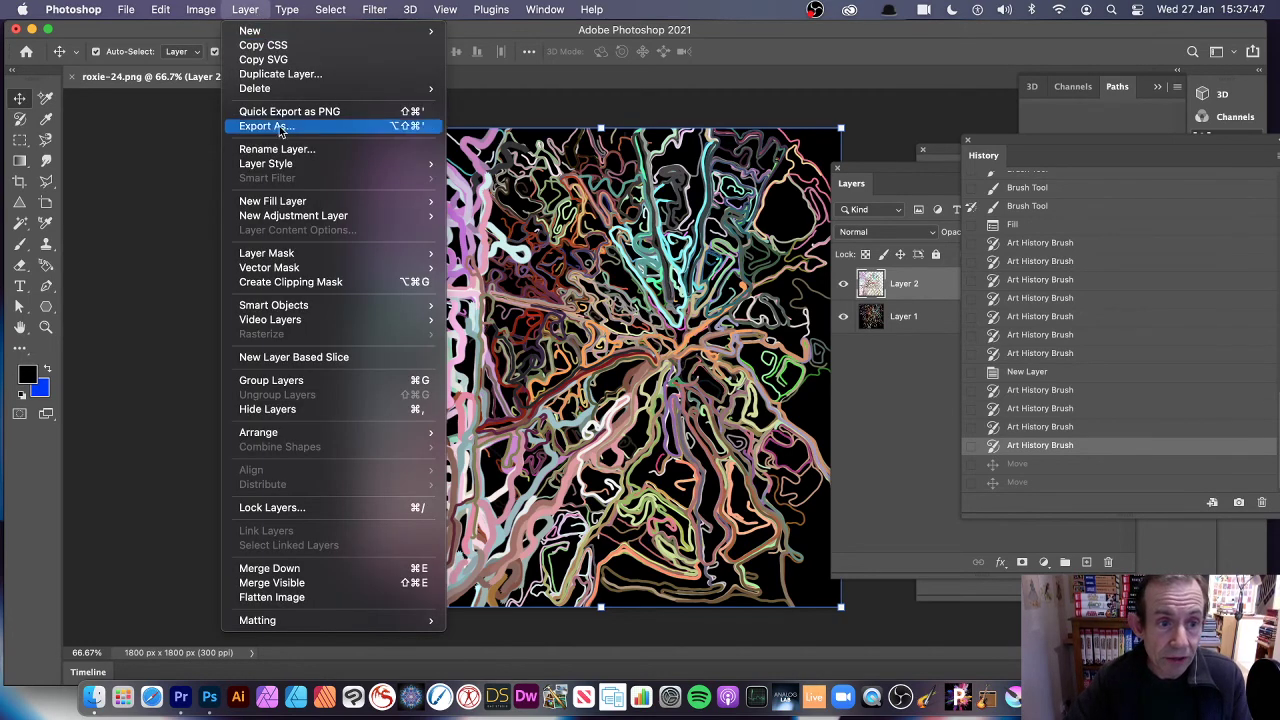
mouse_move(380, 164)
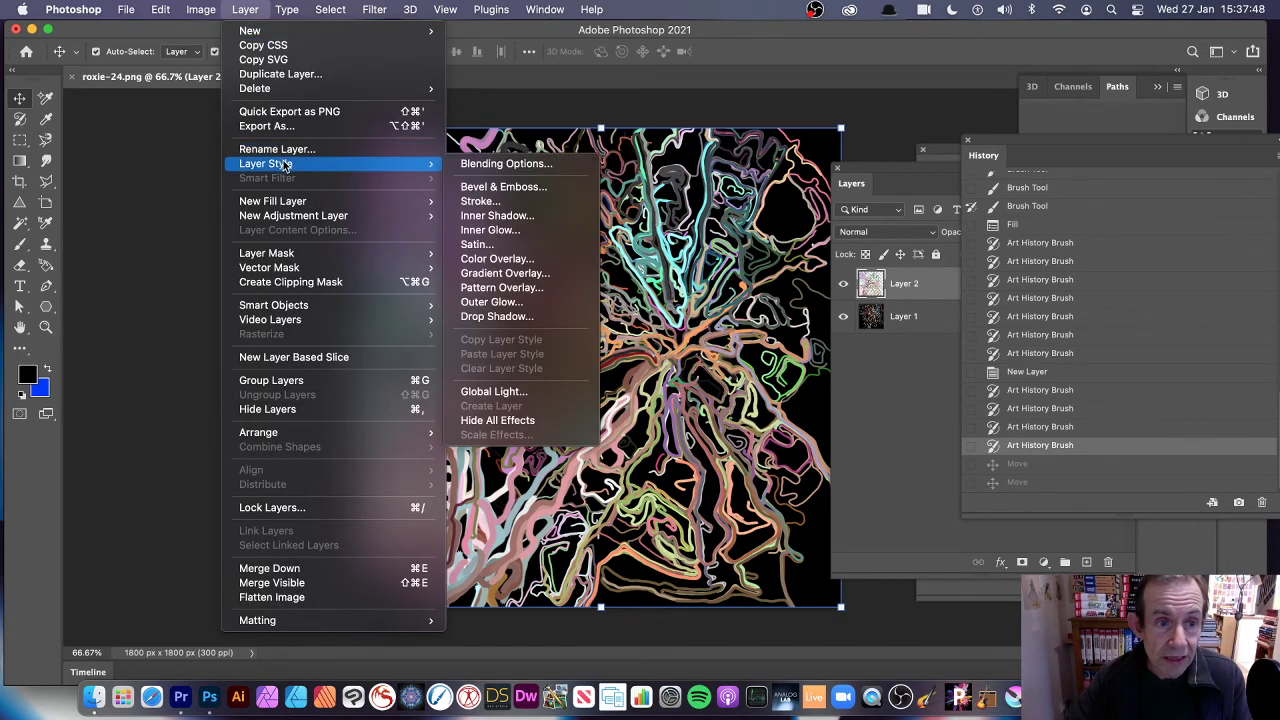
click(530, 190)
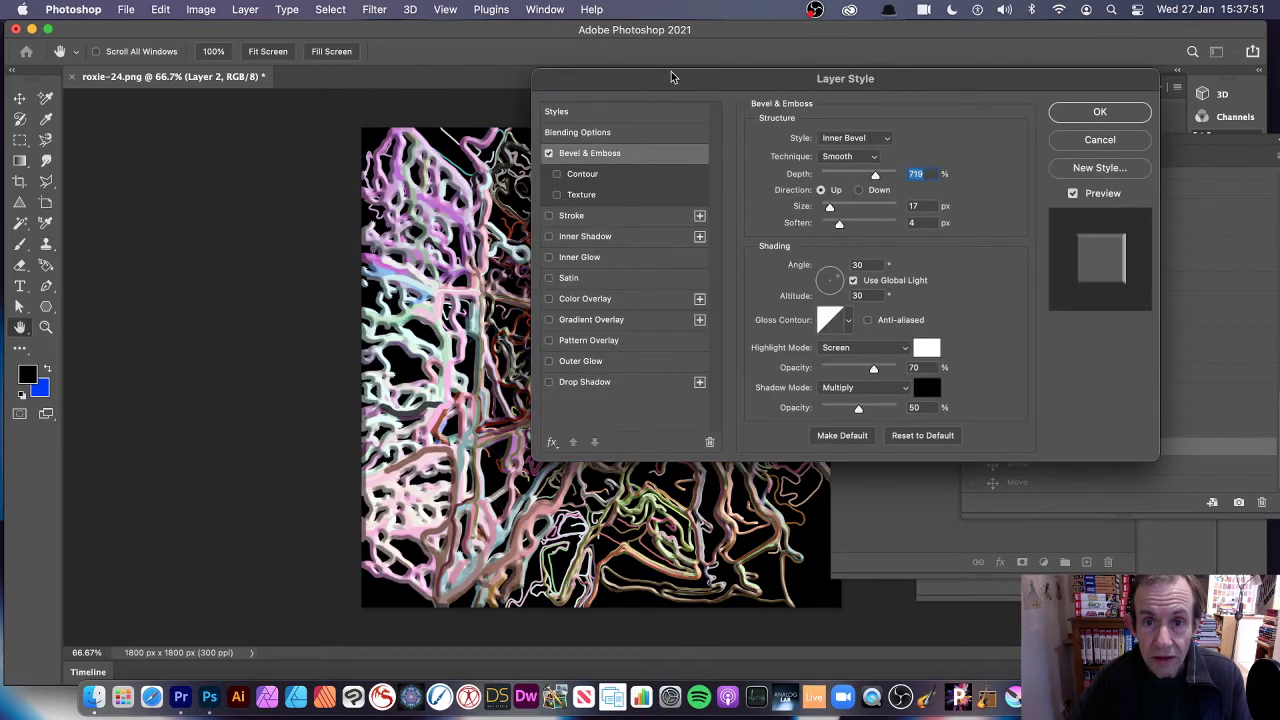
drag(671, 77, 898, 78)
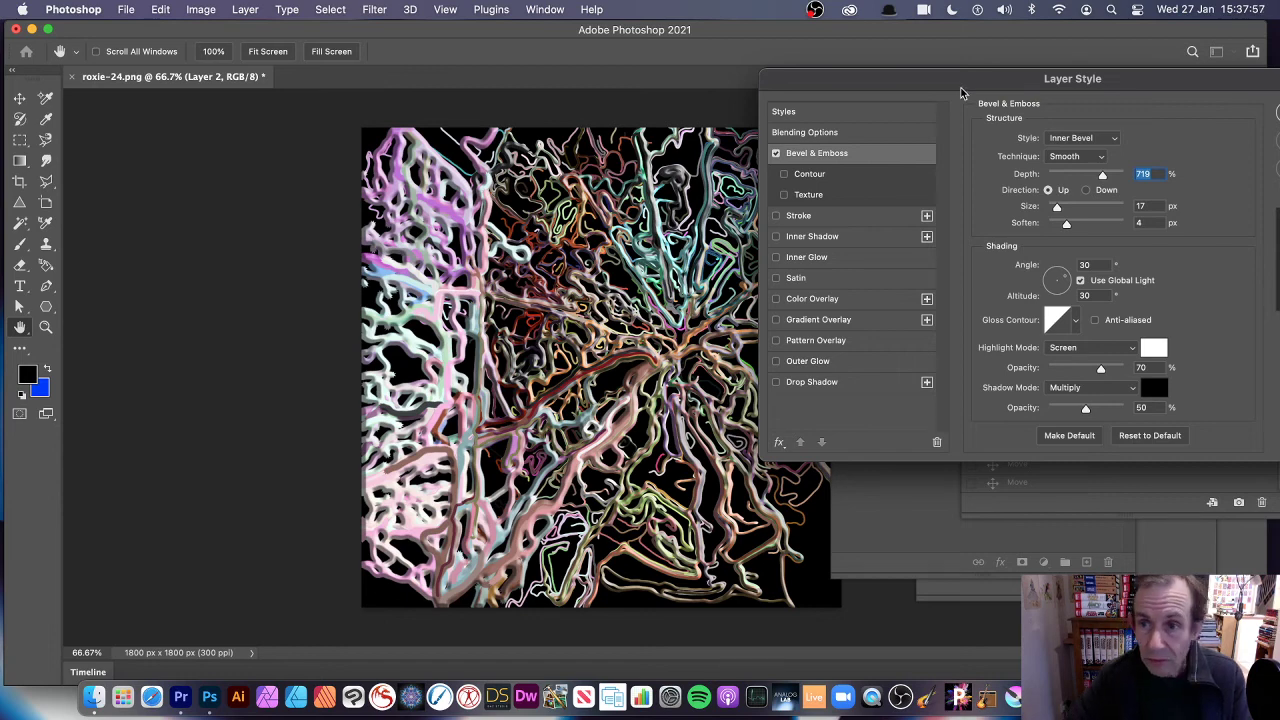
drag(960, 92, 826, 146)
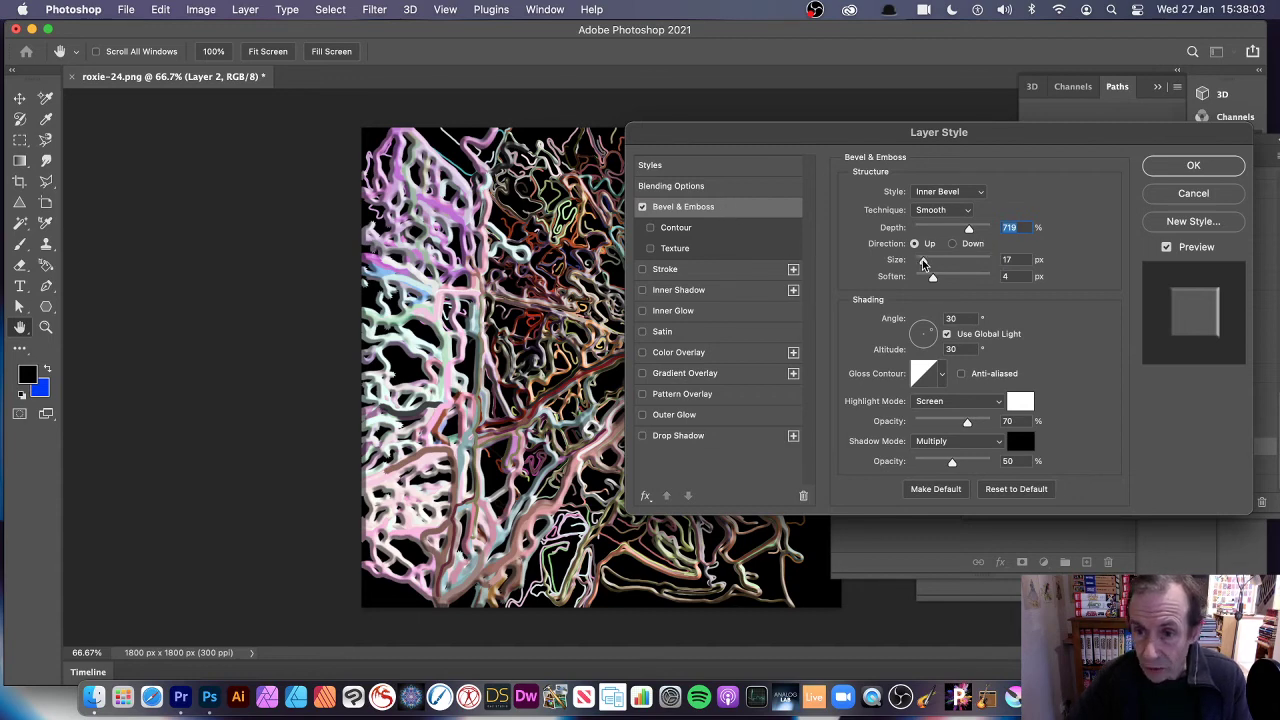
drag(921, 260, 922, 263)
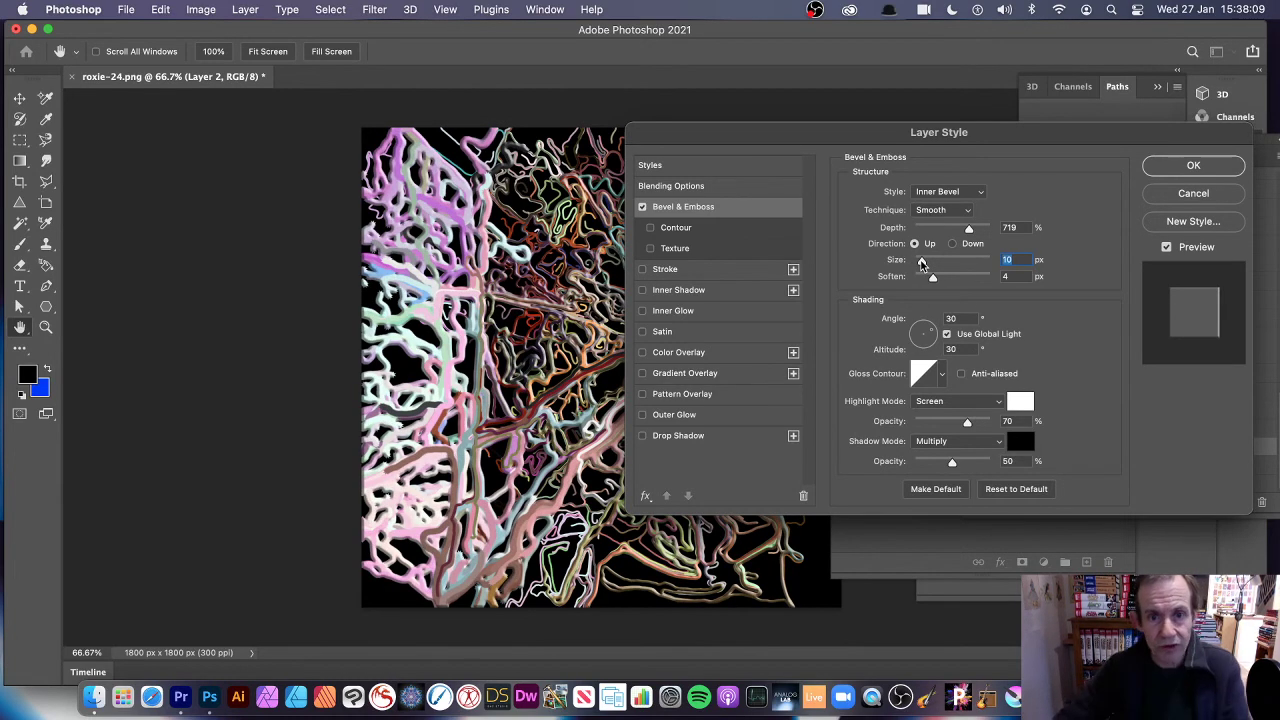
click(1190, 165)
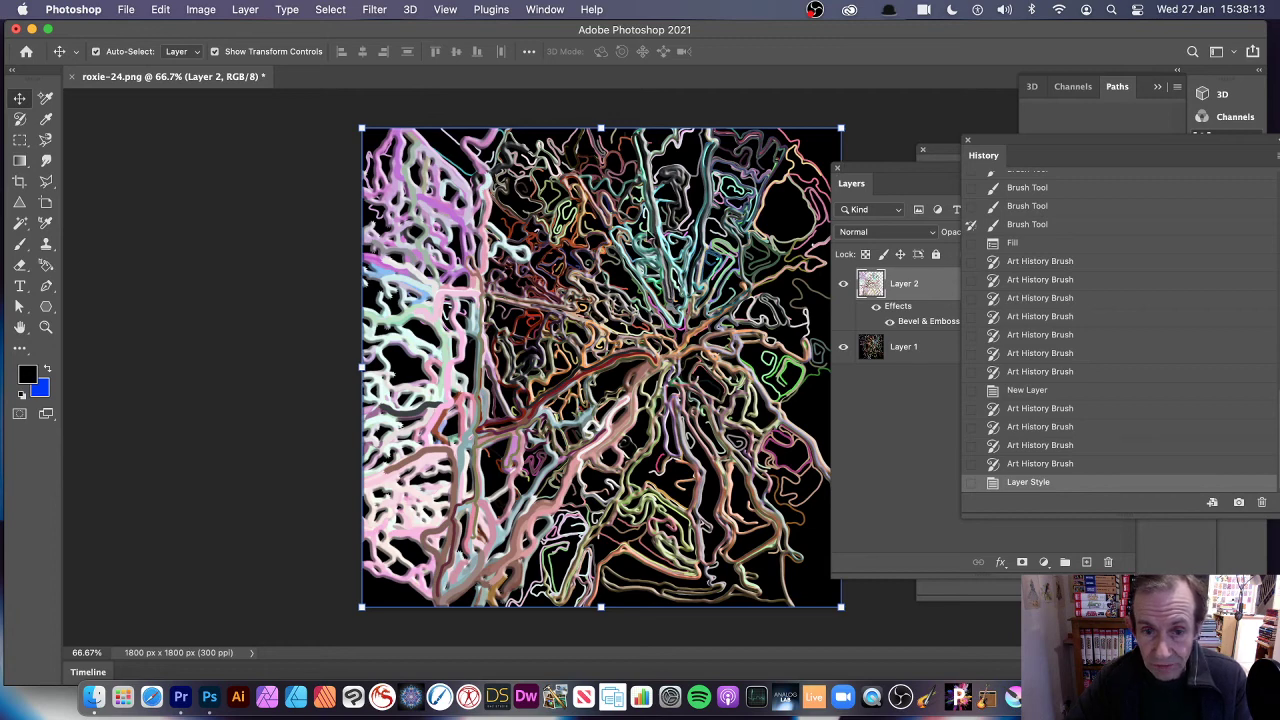
drag(893, 187, 850, 168)
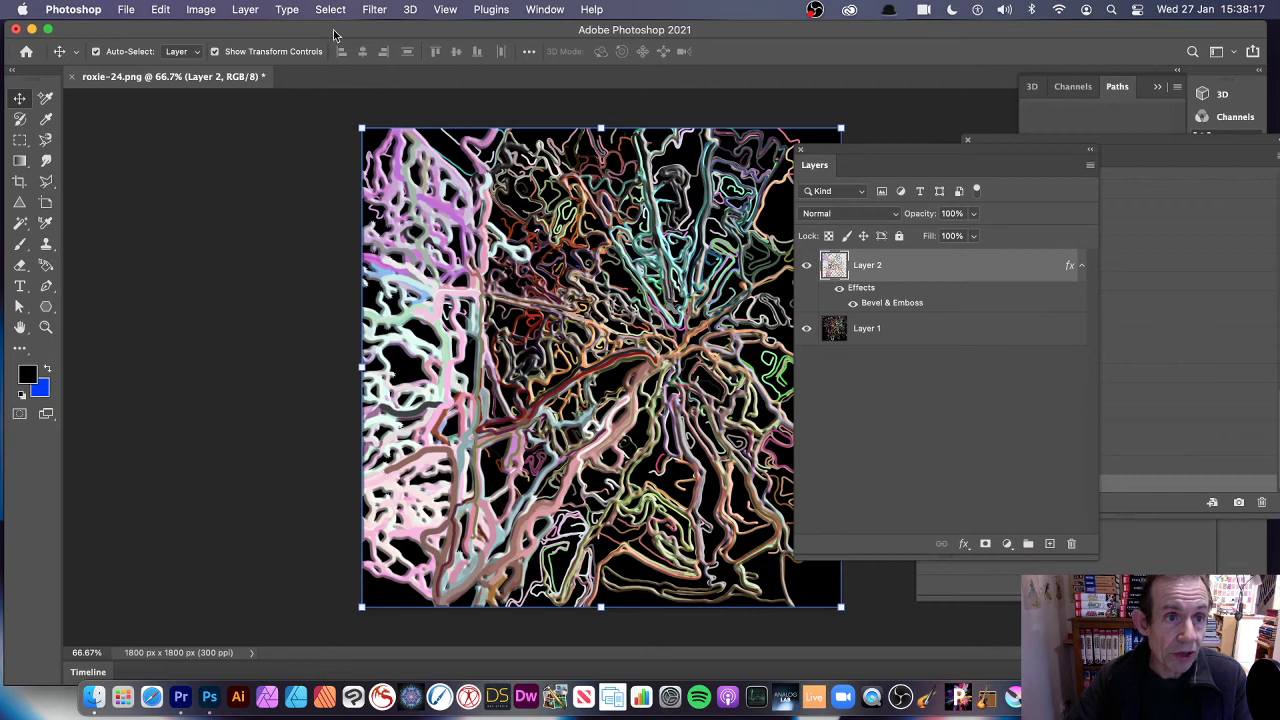
- Flatten all layers into a single Background layer
click(245, 9)
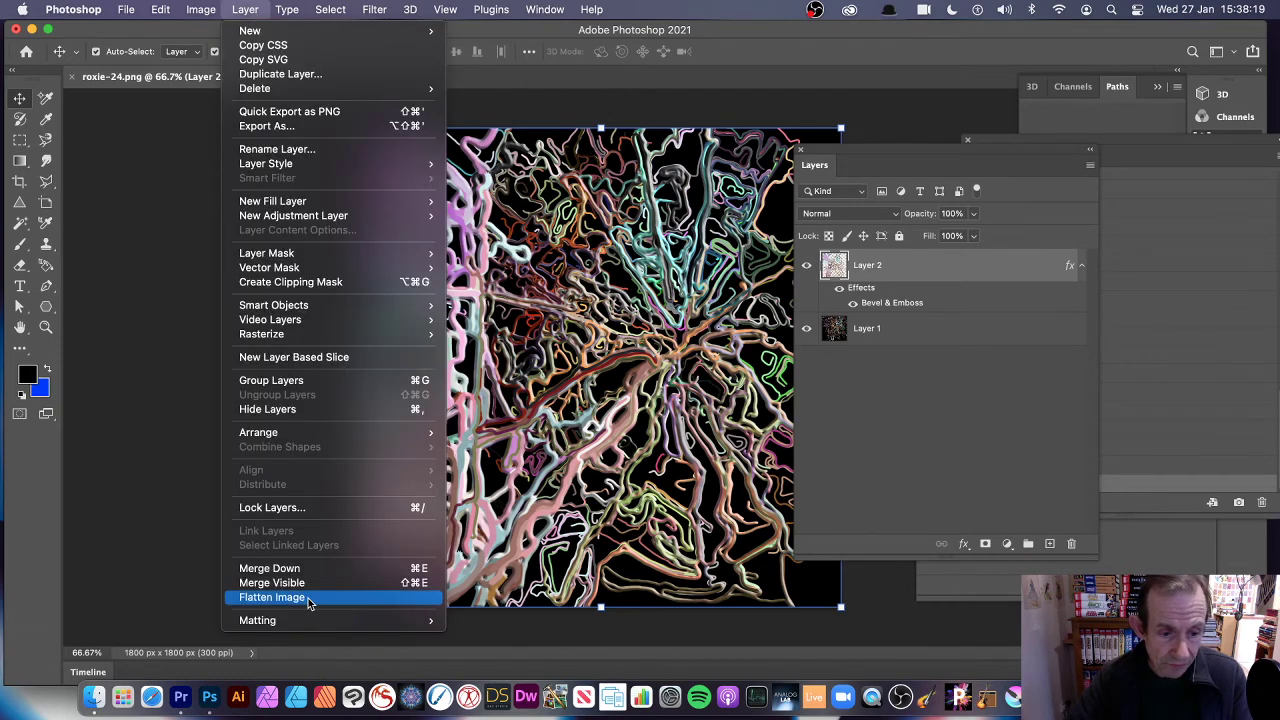
click(403, 535)
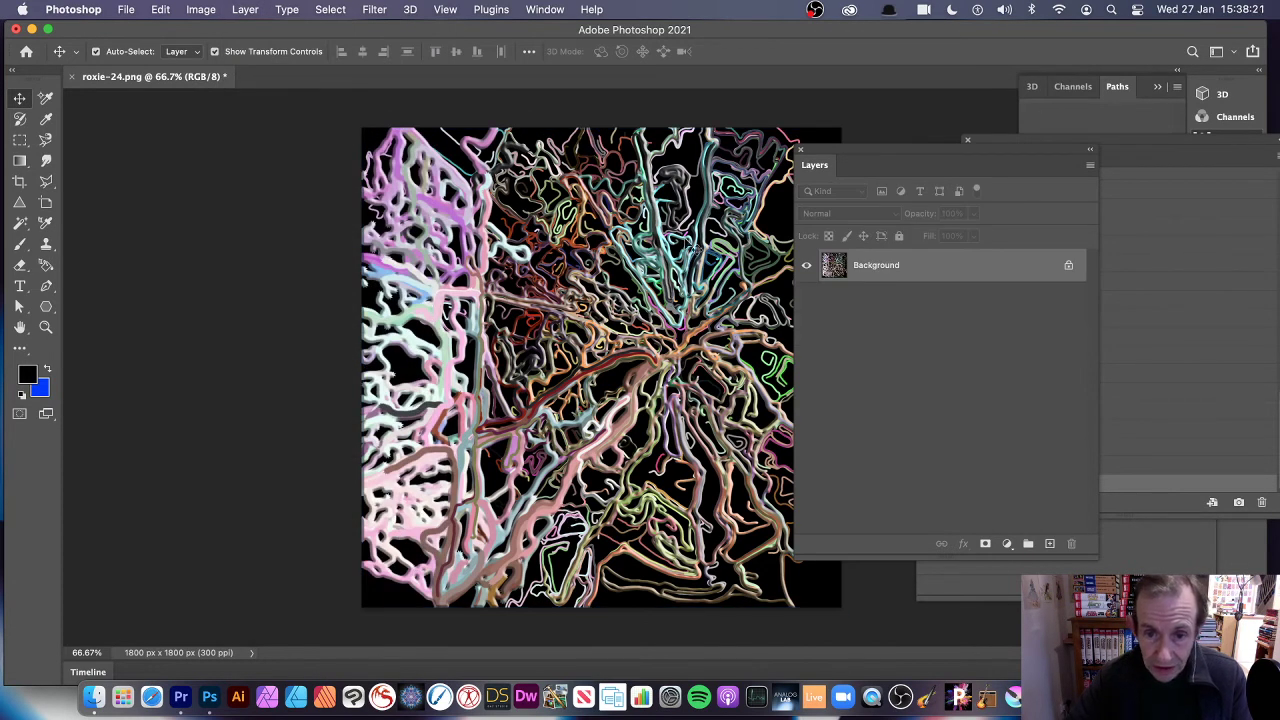
drag(905, 148, 982, 144)
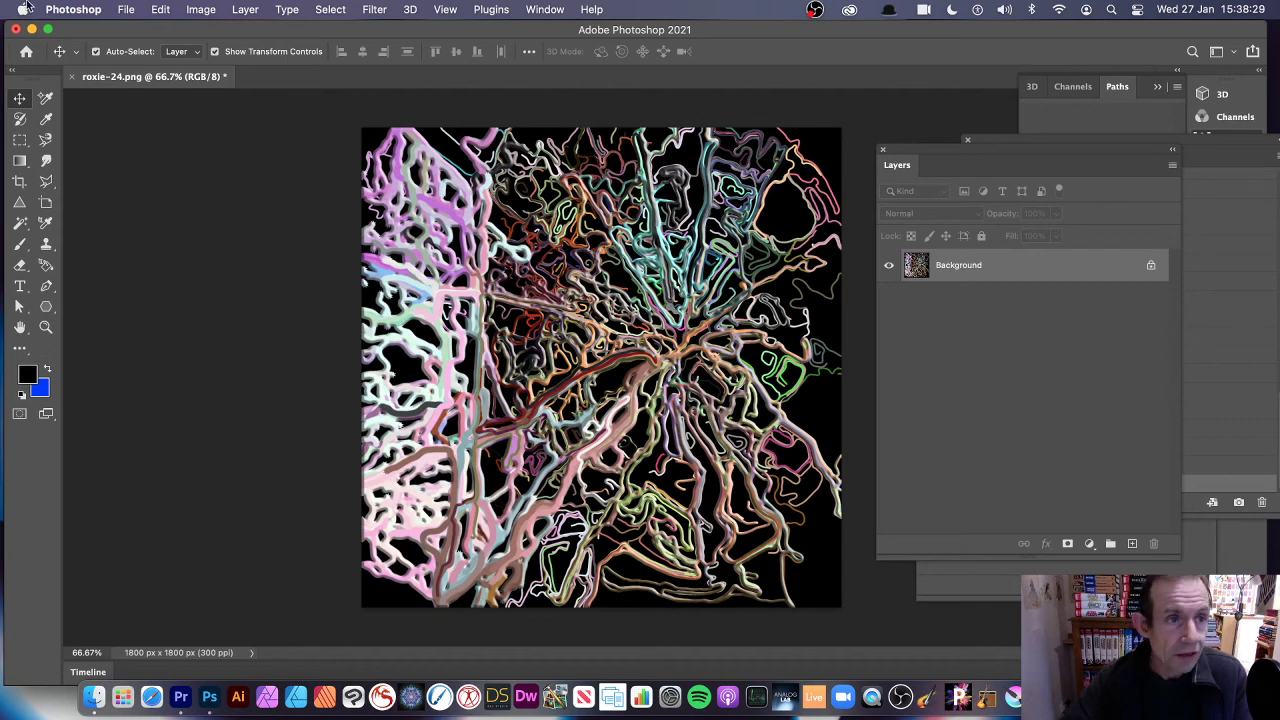
- Bring the History panel forward and scroll to the roxie-24.png snapshot at the top
click(200, 9)
click(1123, 295)
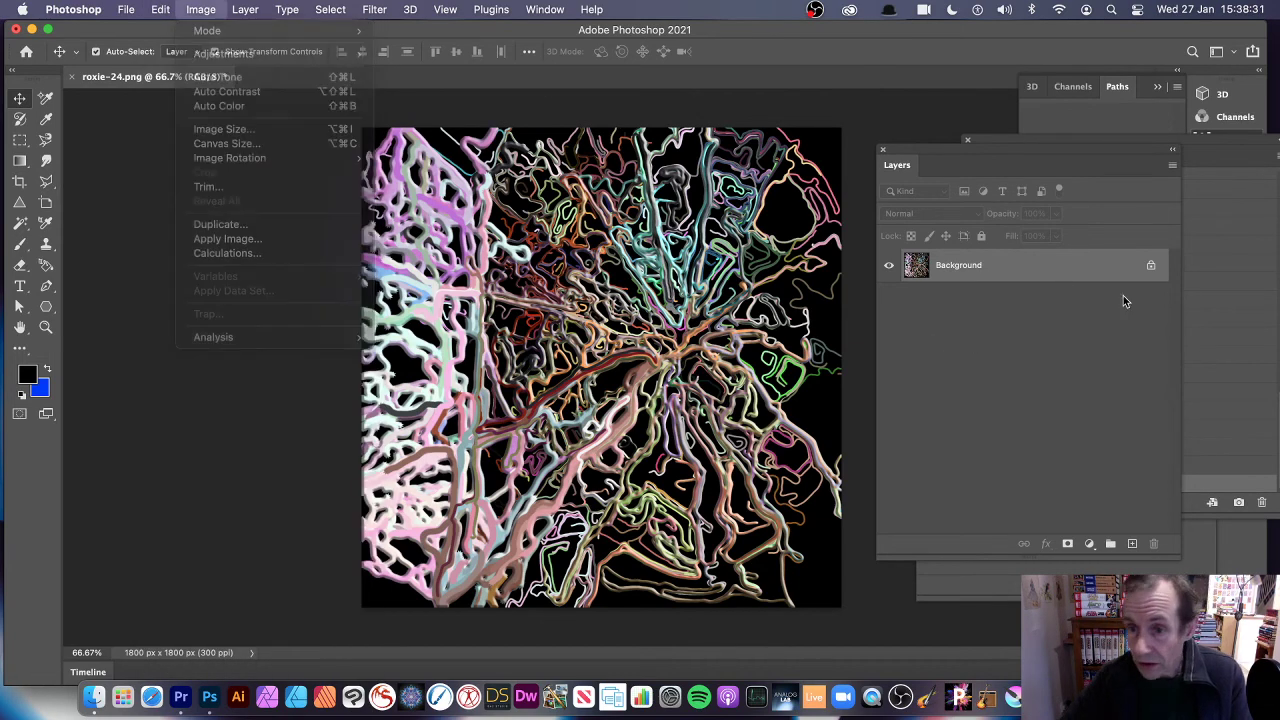
drag(1071, 149, 939, 257)
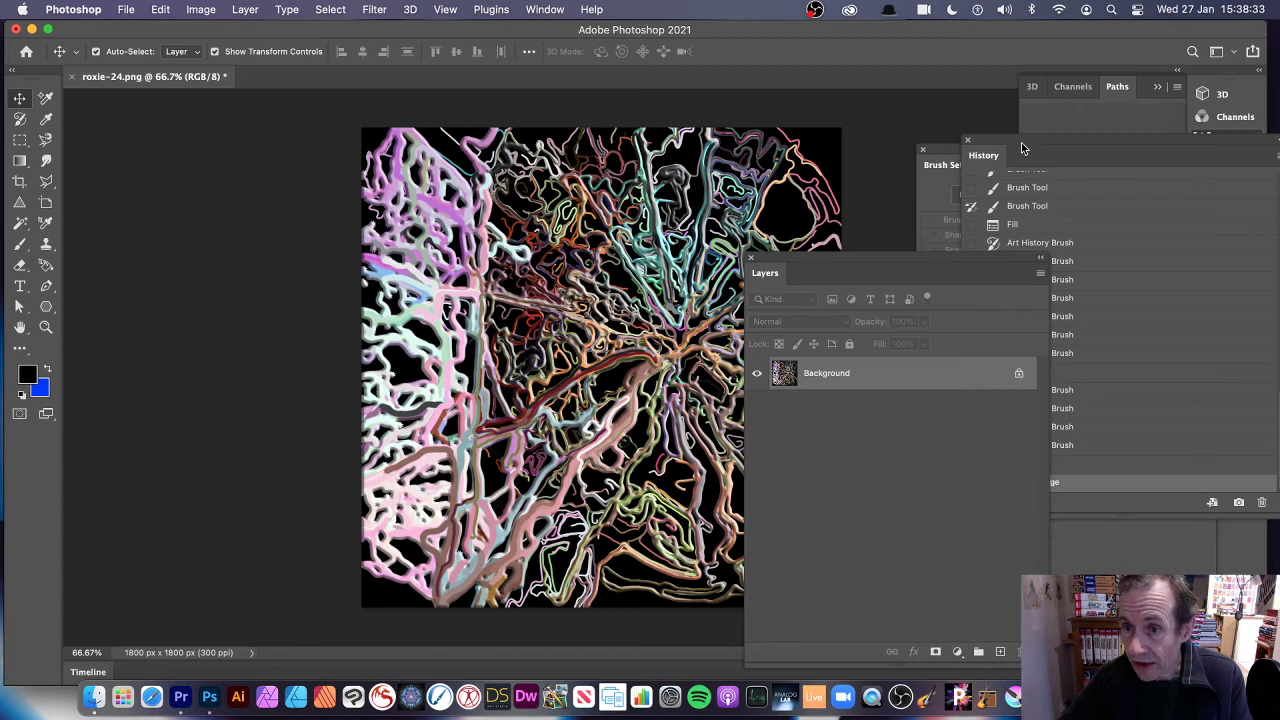
drag(1022, 148, 841, 149)
drag(1105, 420, 1113, 163)
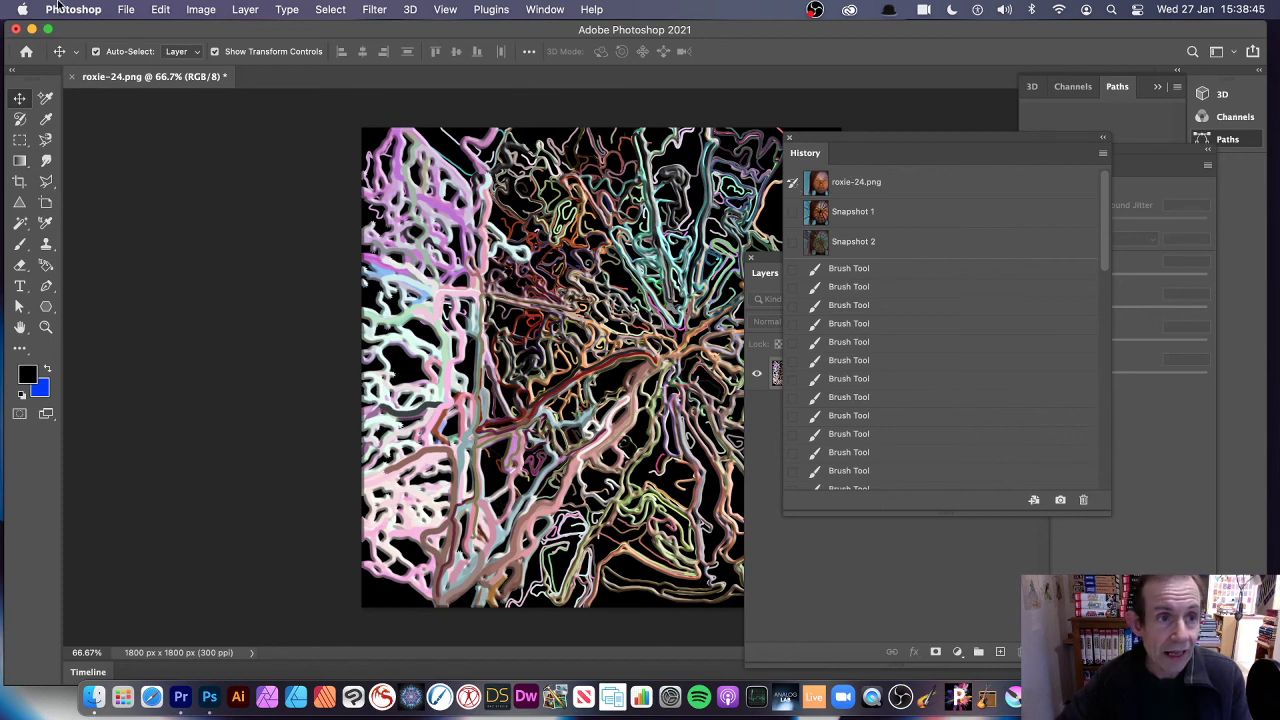
- Fill the image with History contents in Normal mode at 100% opacity
click(160, 11)
click(165, 251)
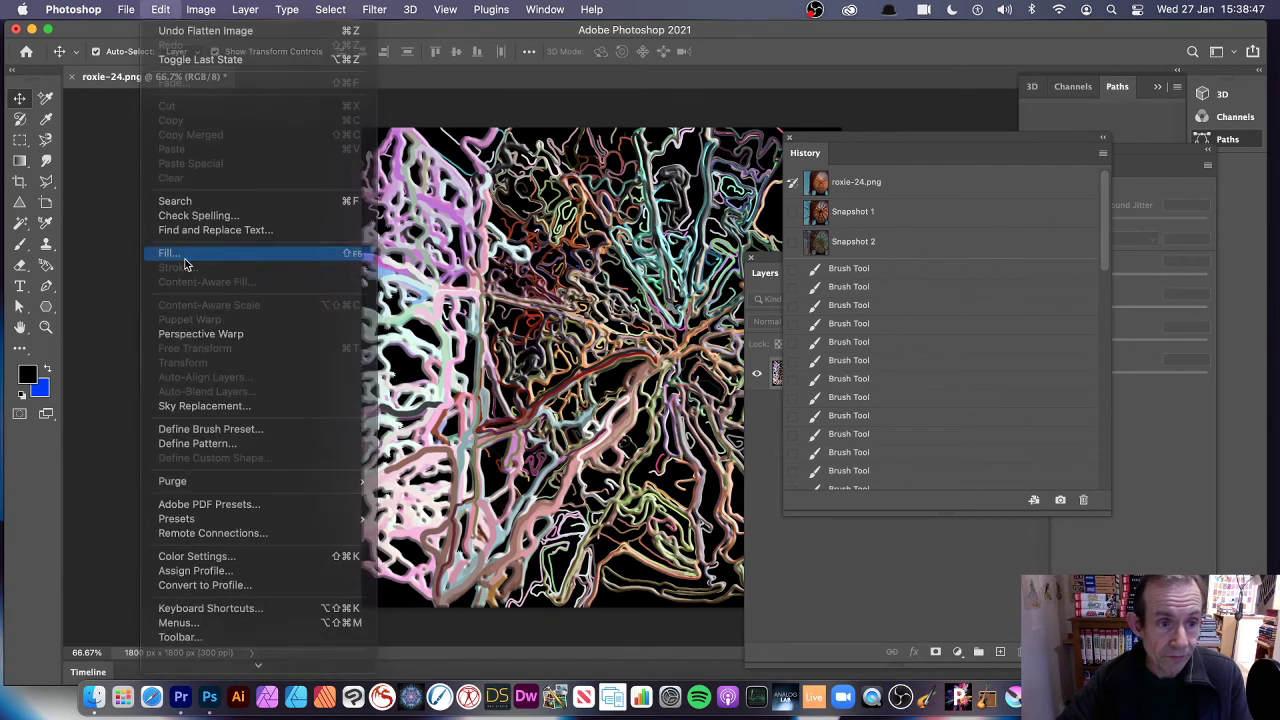
click(434, 230)
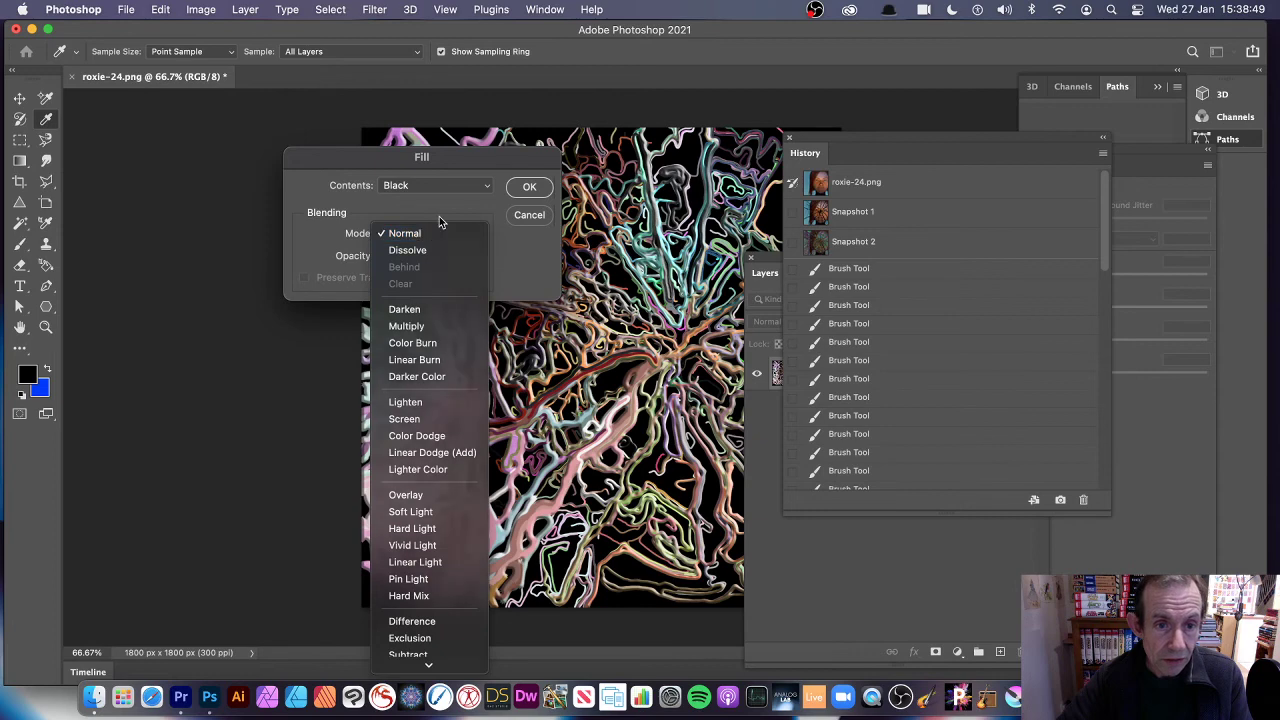
click(439, 216)
click(432, 187)
click(437, 158)
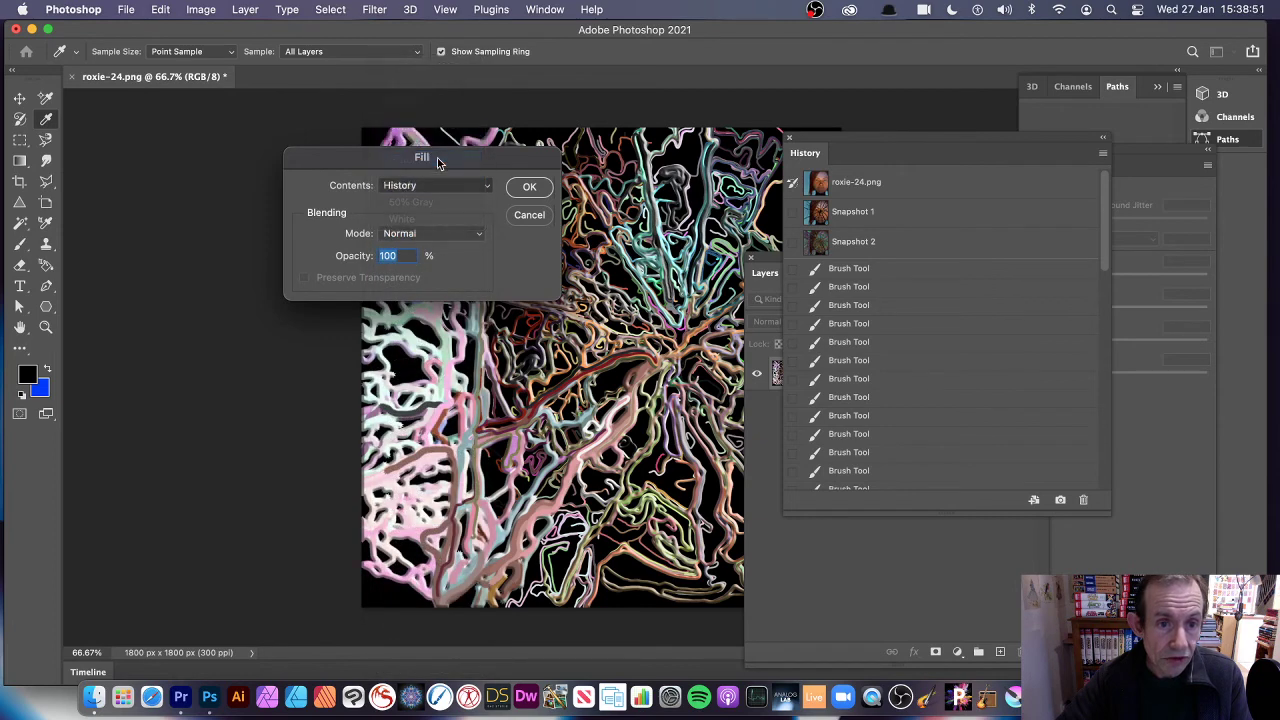
drag(437, 160, 400, 177)
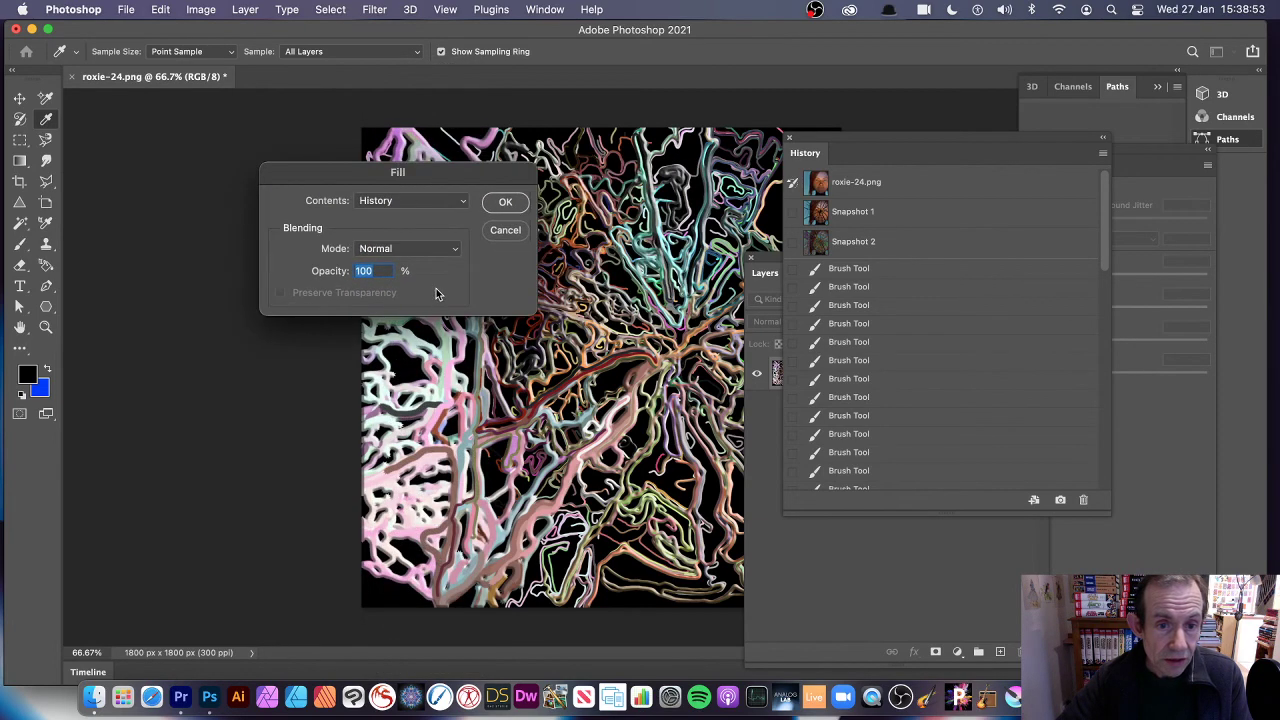
click(403, 251)
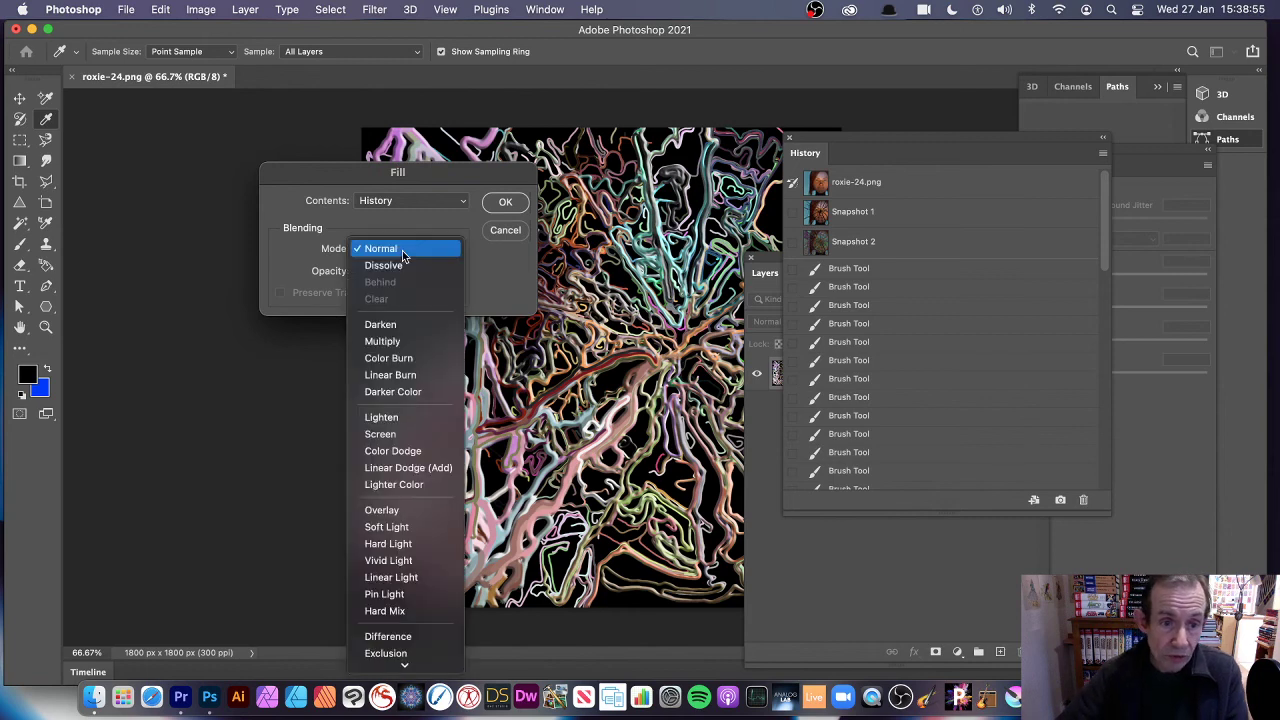
click(408, 328)
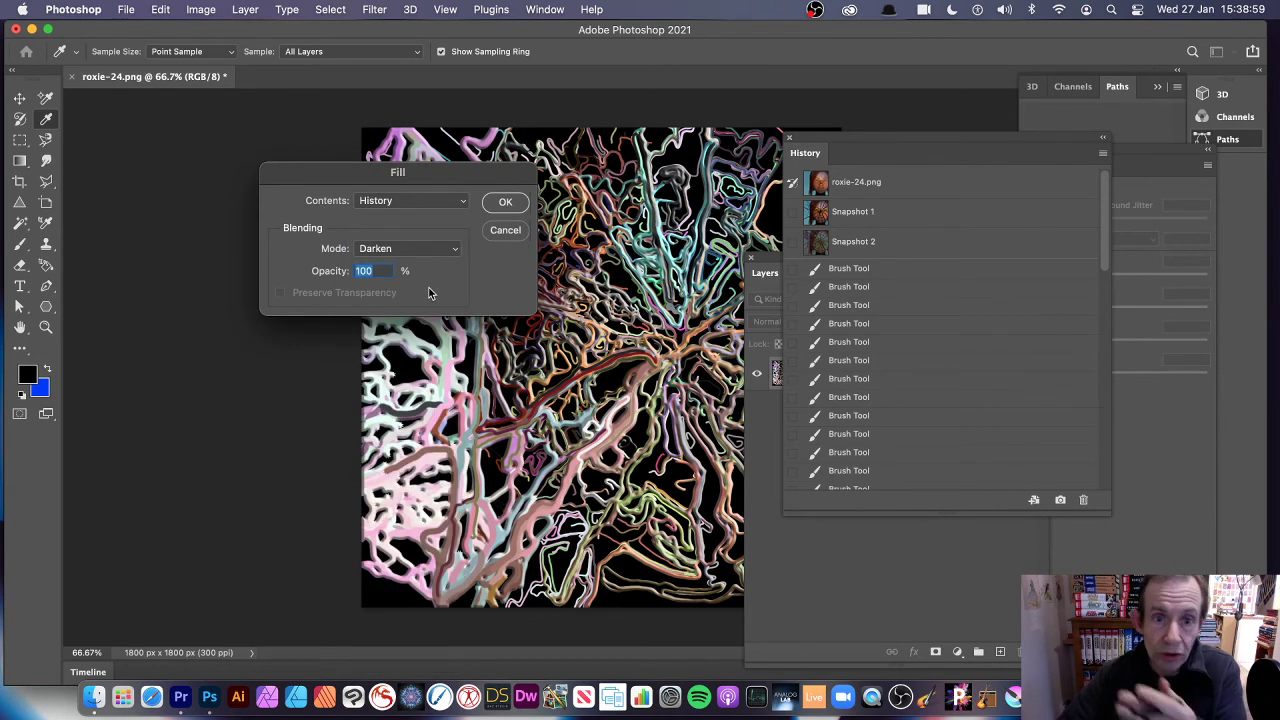
click(408, 248)
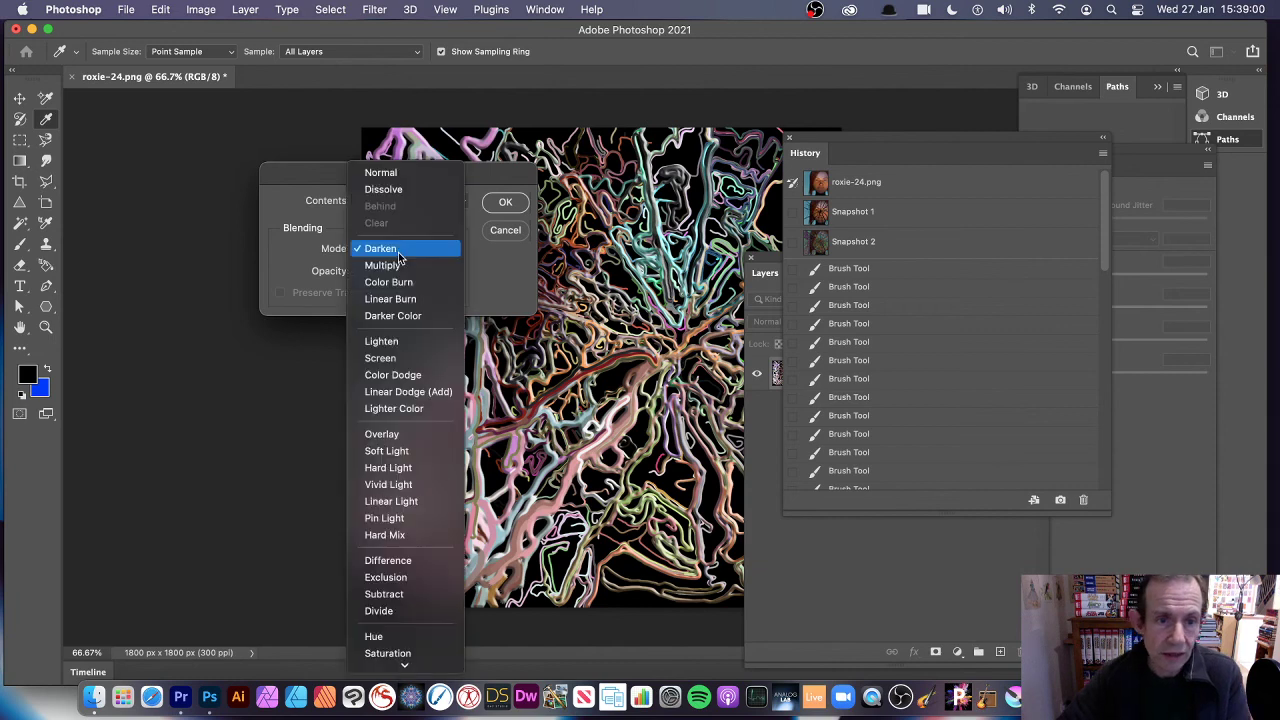
click(415, 172)
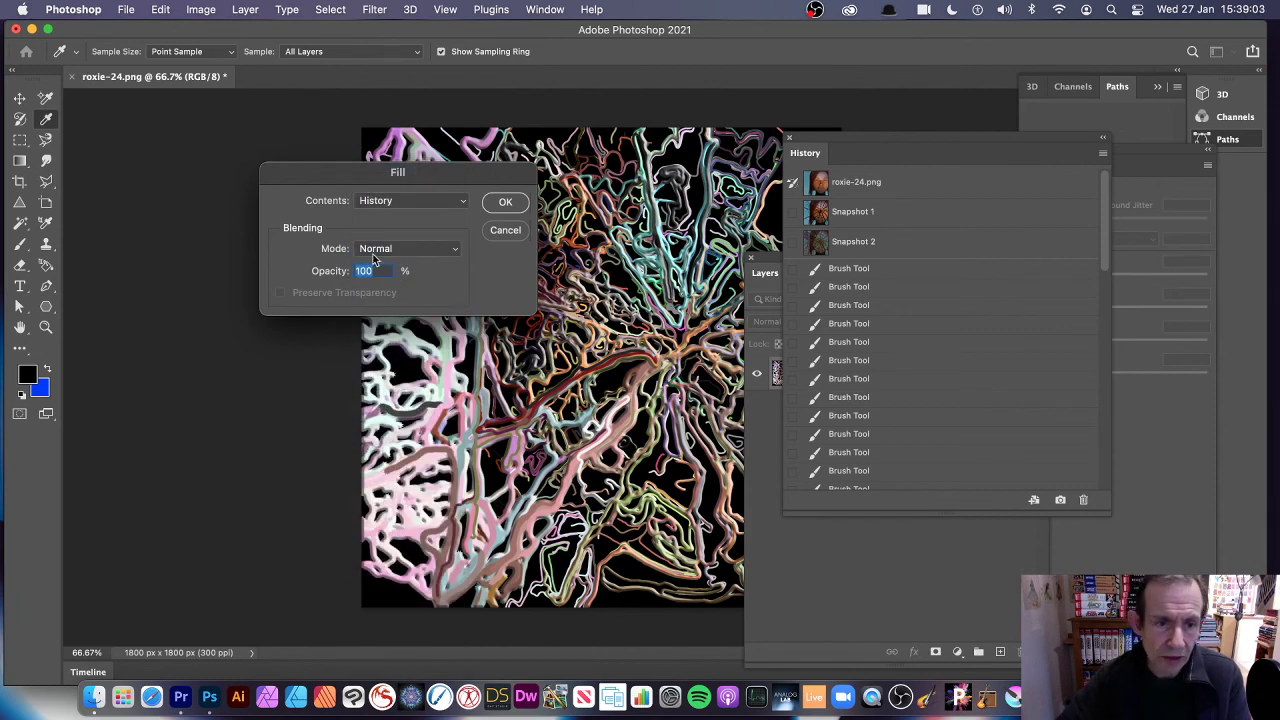
click(506, 204)
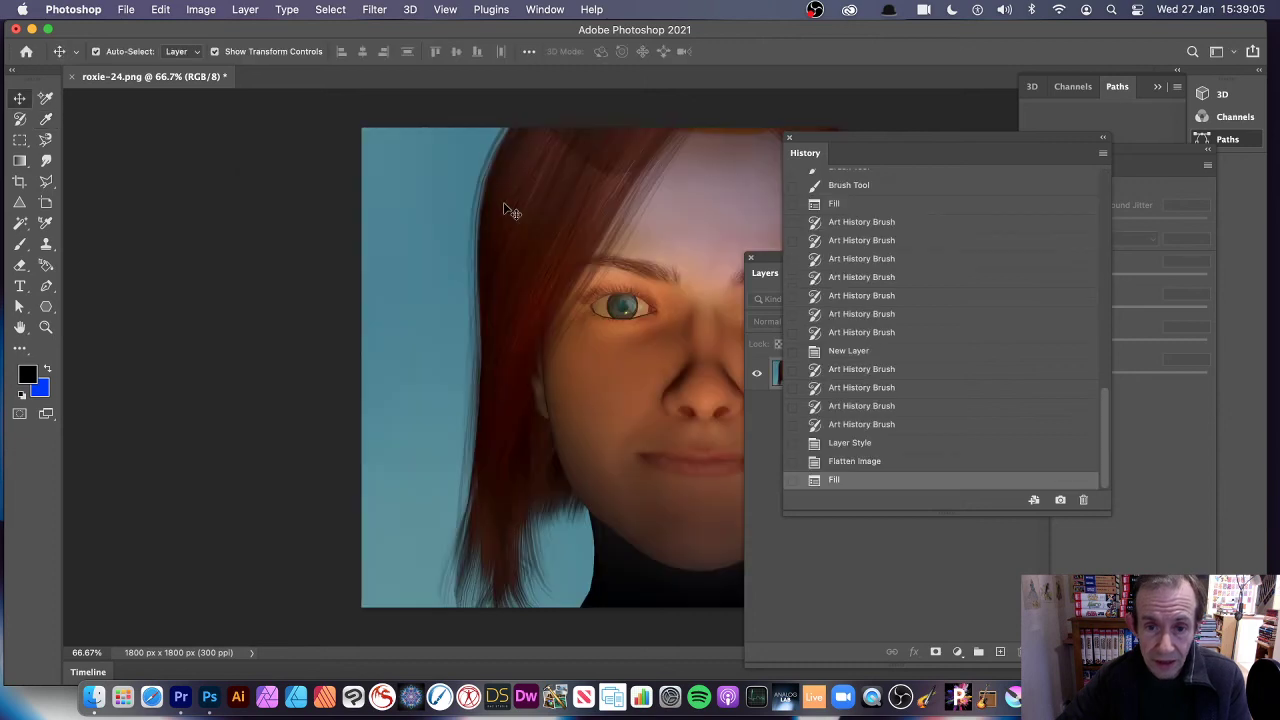
- Open Fade Fill and preview the Darken, Multiply and Lighten blend modes
click(160, 10)
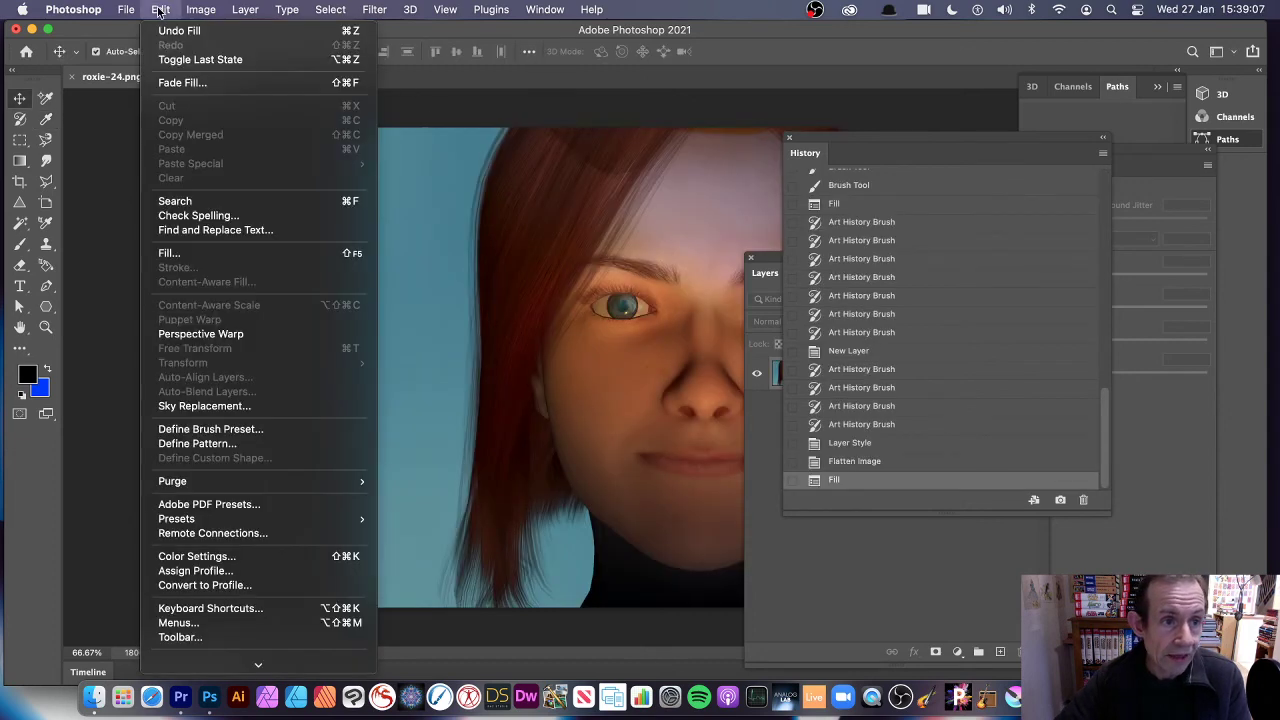
click(176, 84)
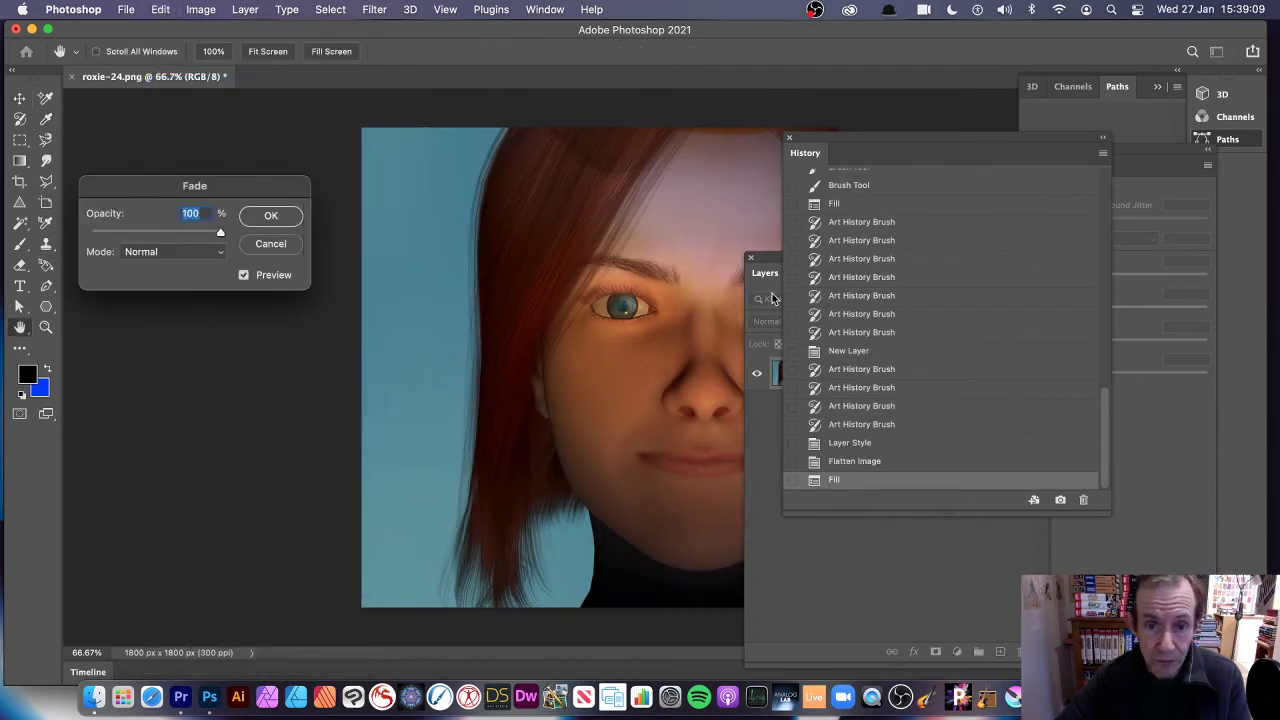
click(183, 251)
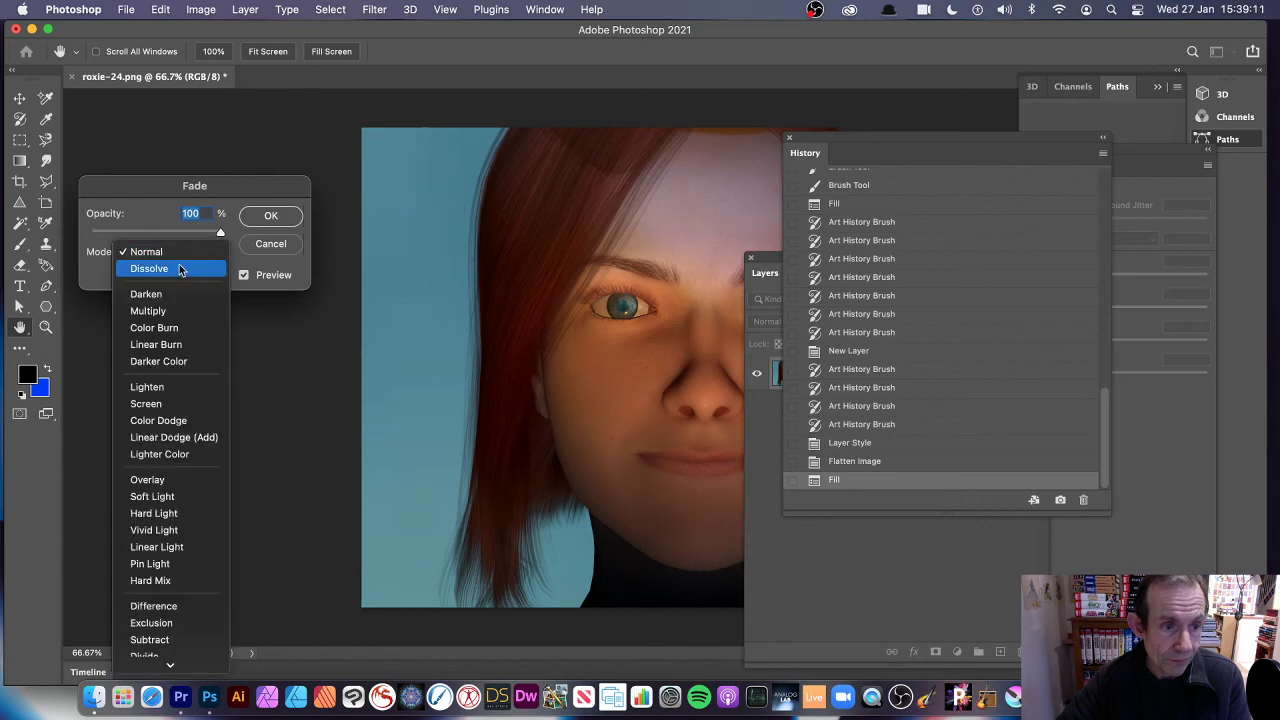
click(176, 293)
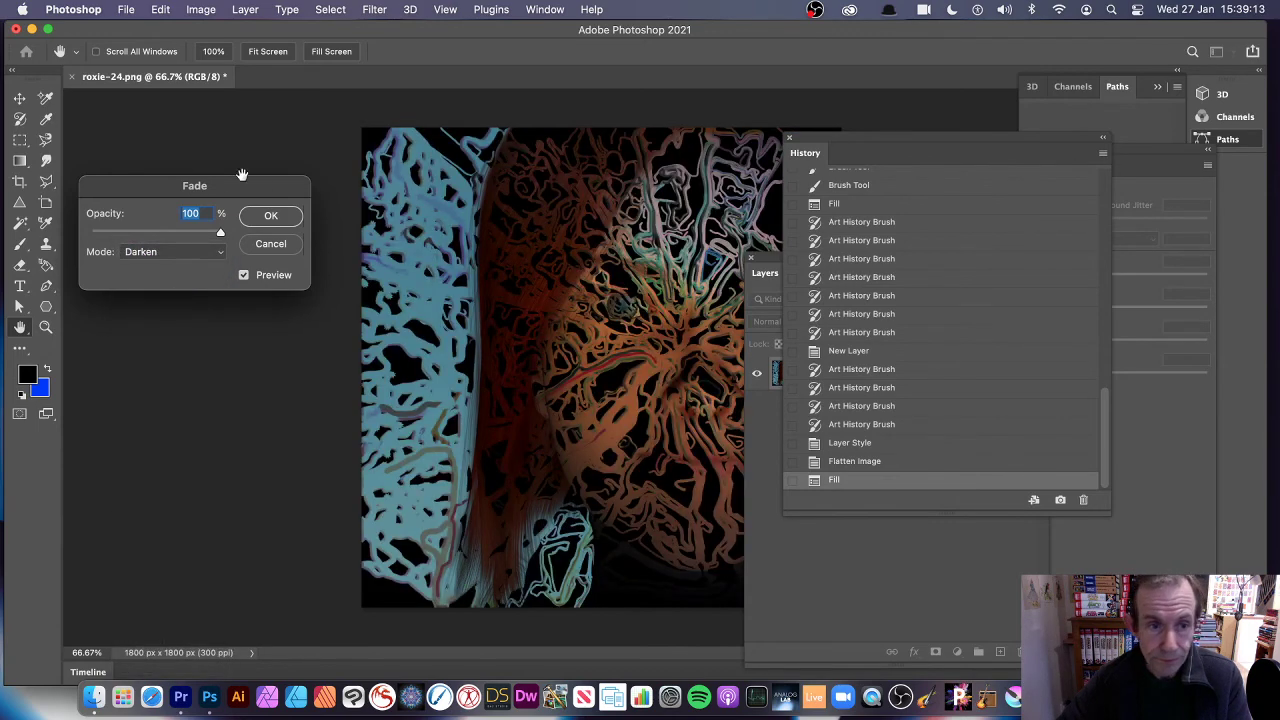
drag(241, 176, 339, 176)
click(280, 253)
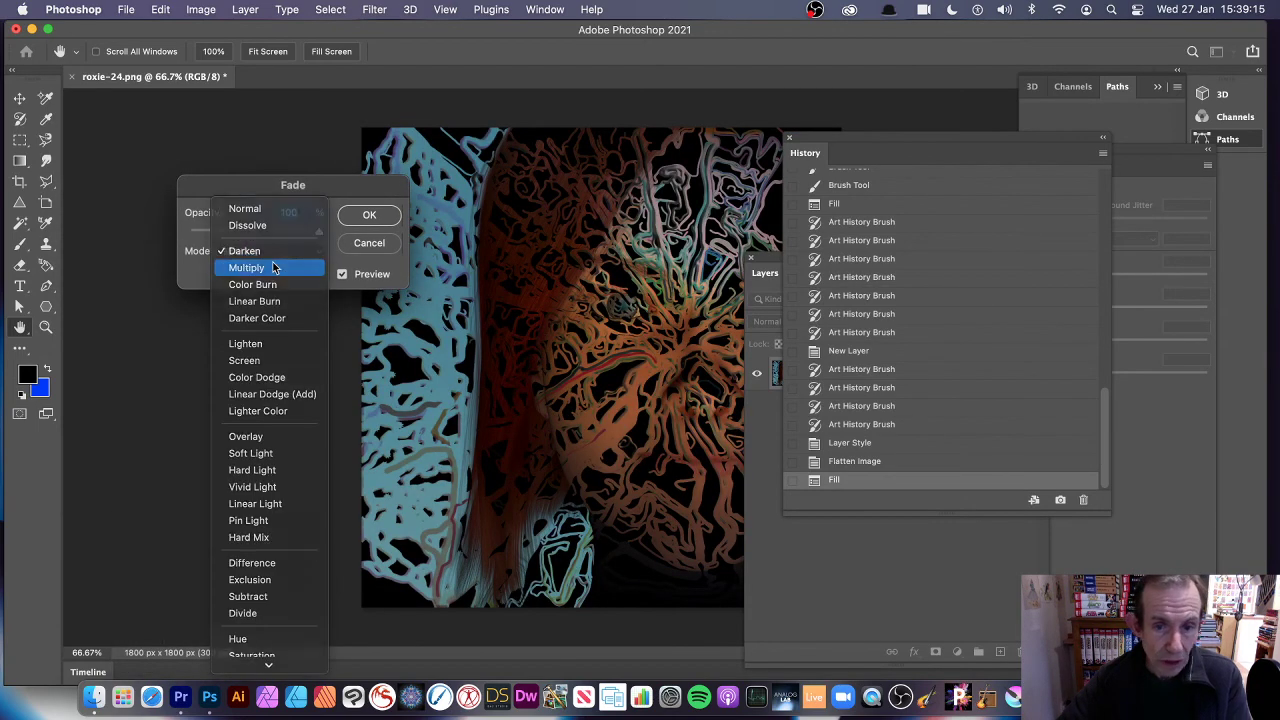
click(273, 267)
click(247, 252)
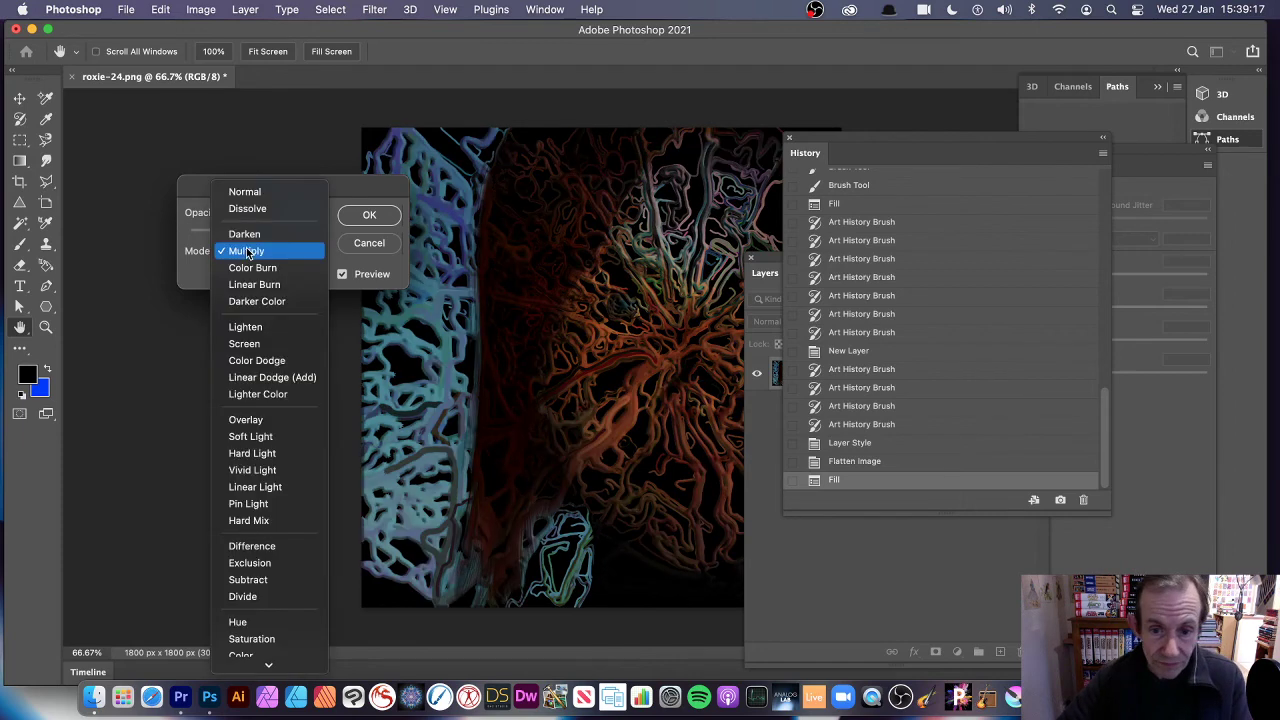
click(245, 327)
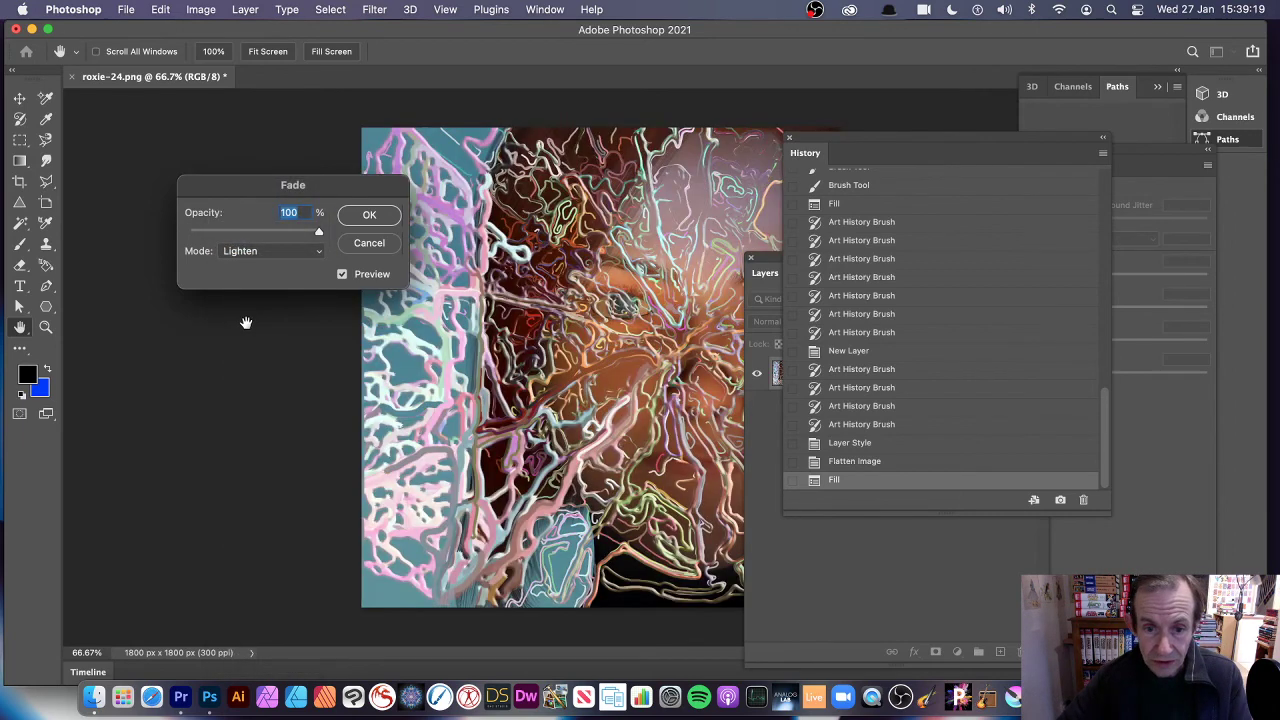
- Compare Screen, Overlay and Difference, then apply the fade in Overlay mode at 100%
drag(873, 150, 910, 220)
drag(812, 263, 992, 265)
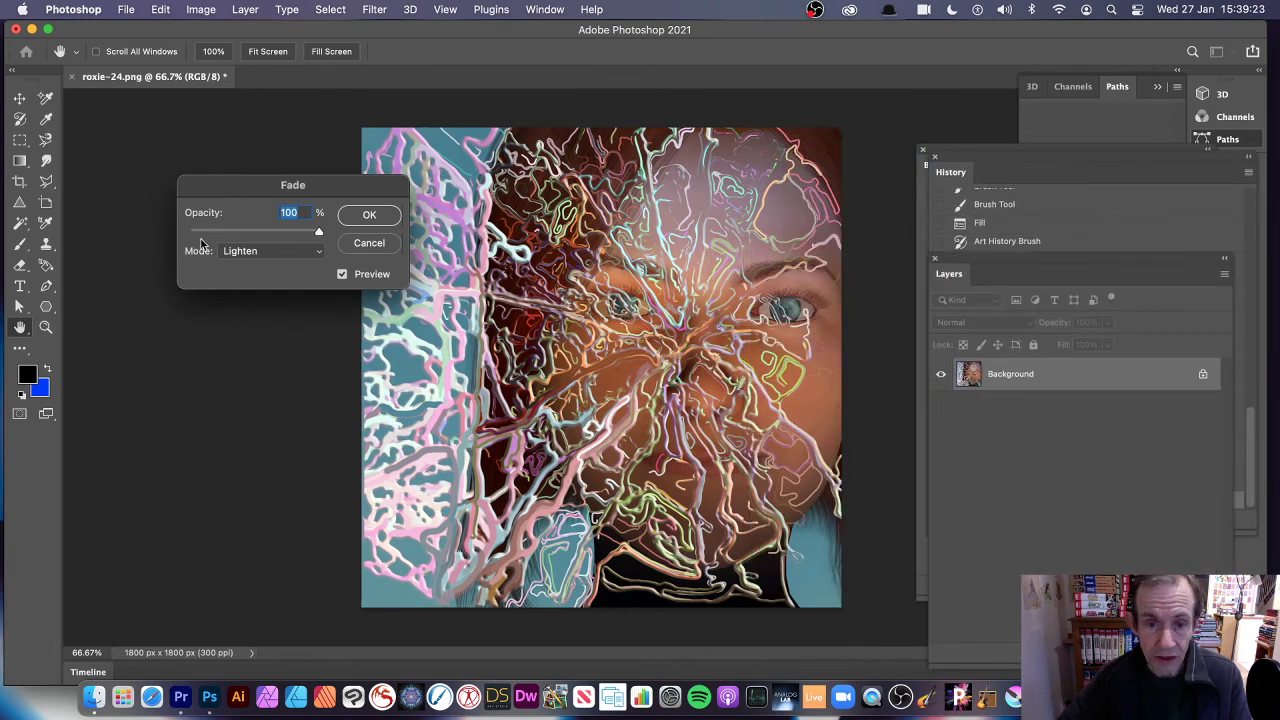
click(247, 256)
click(249, 266)
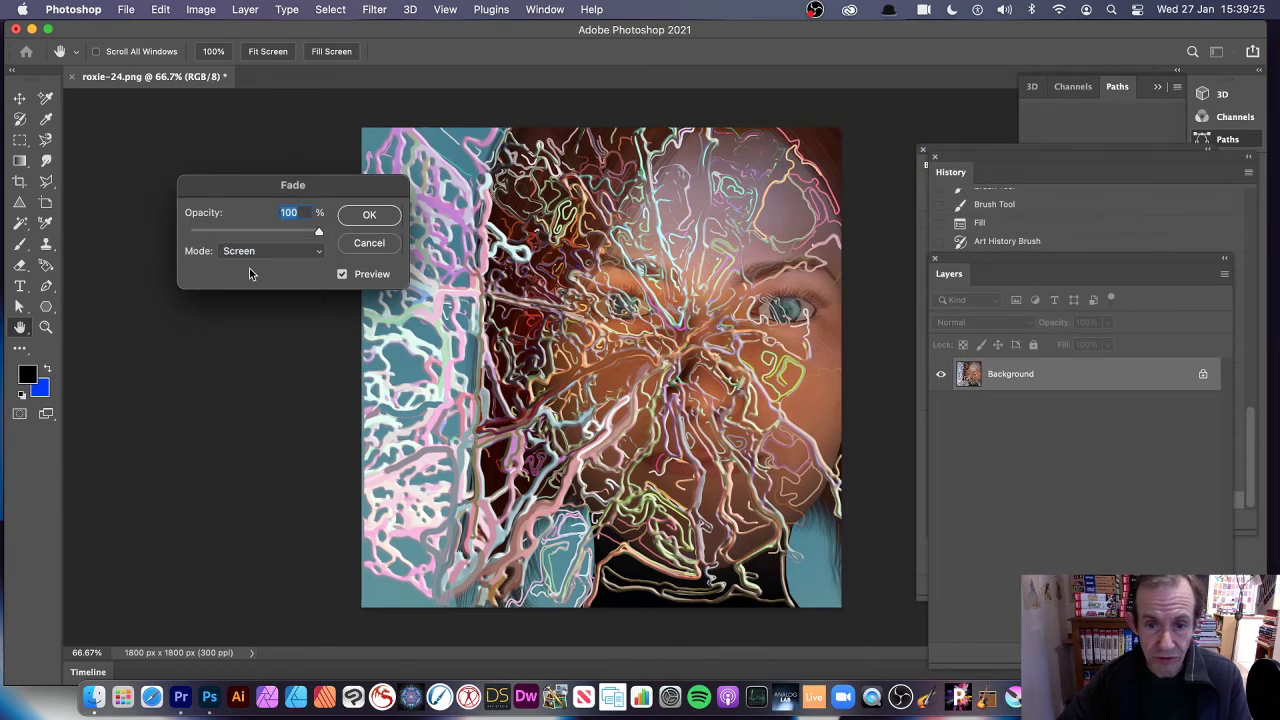
click(253, 251)
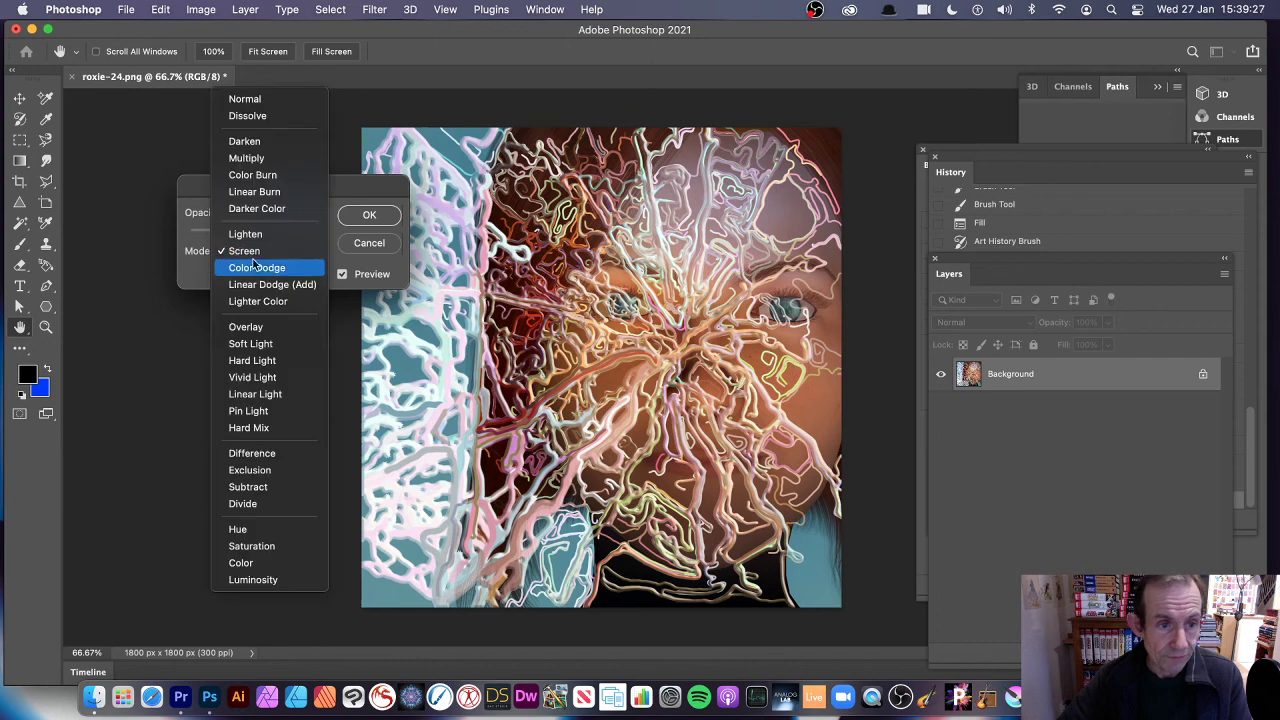
click(250, 328)
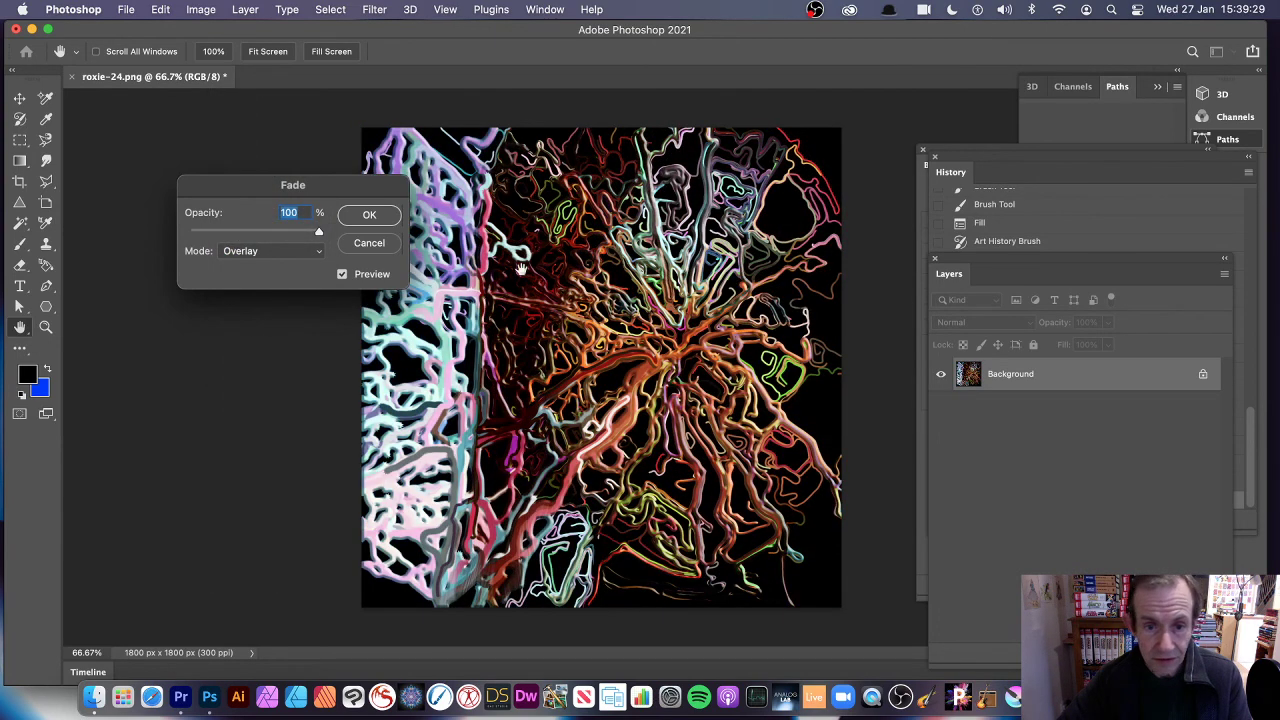
click(271, 253)
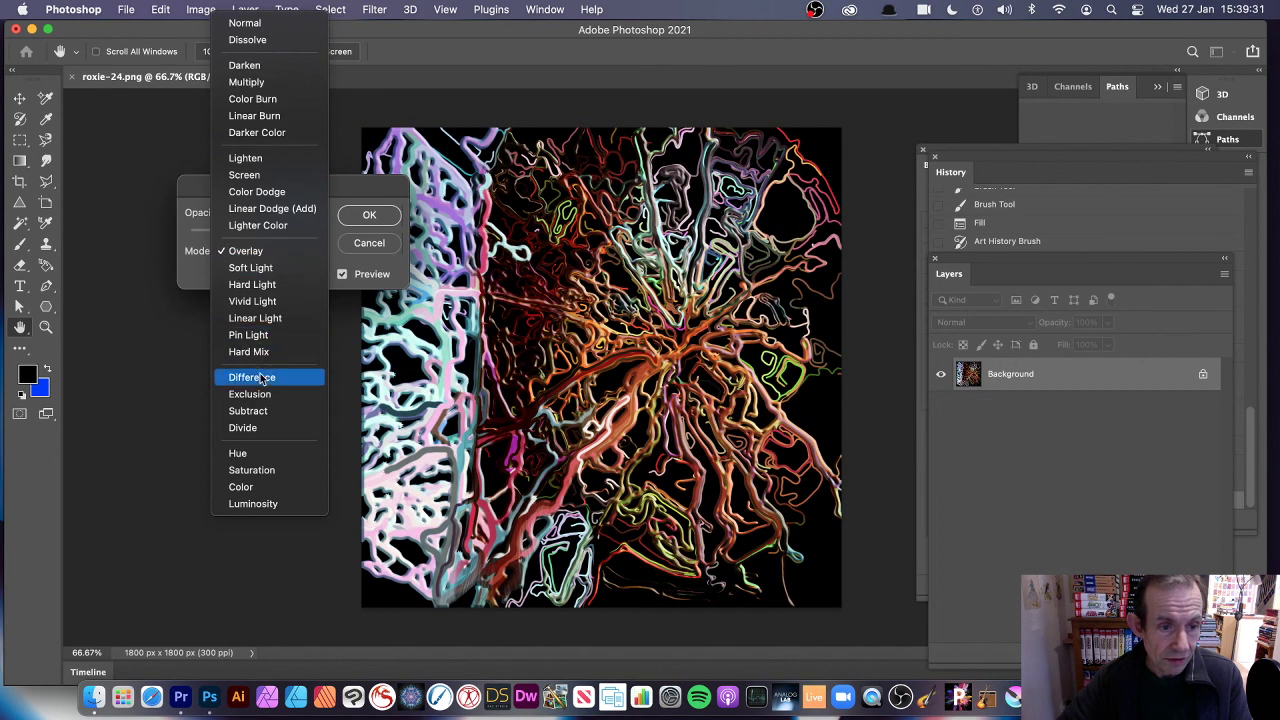
click(255, 376)
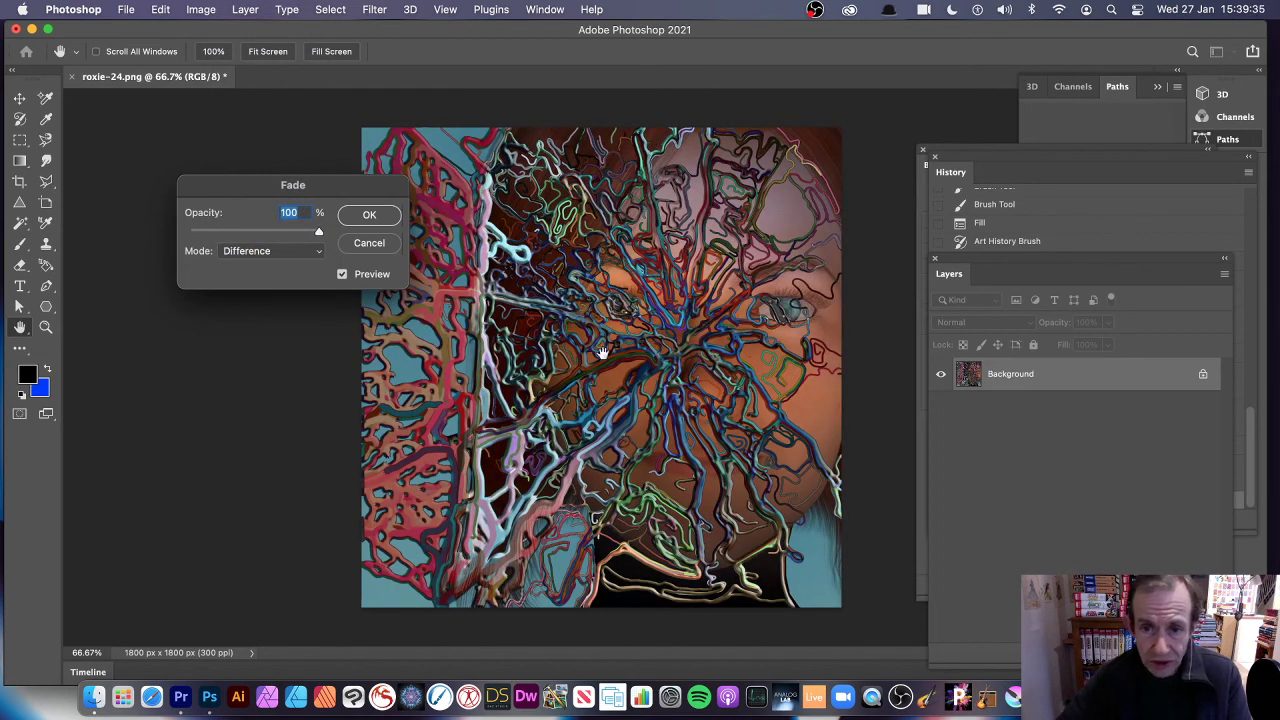
click(295, 252)
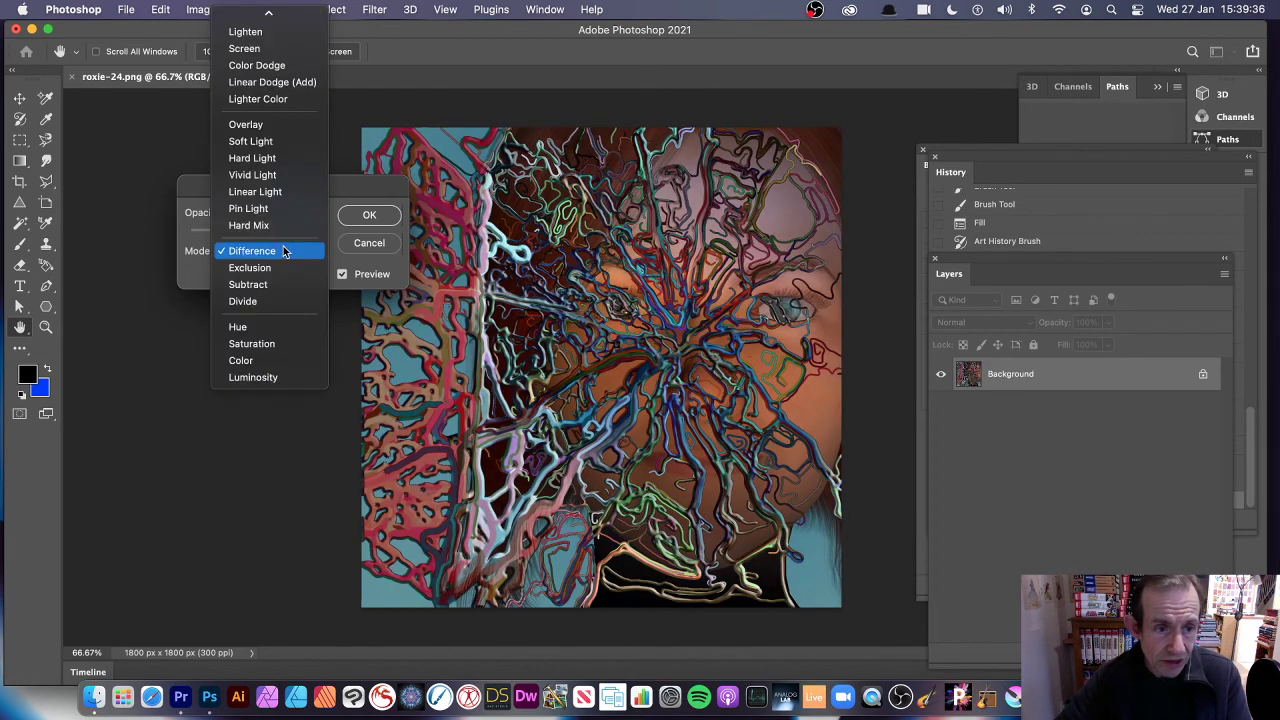
click(268, 127)
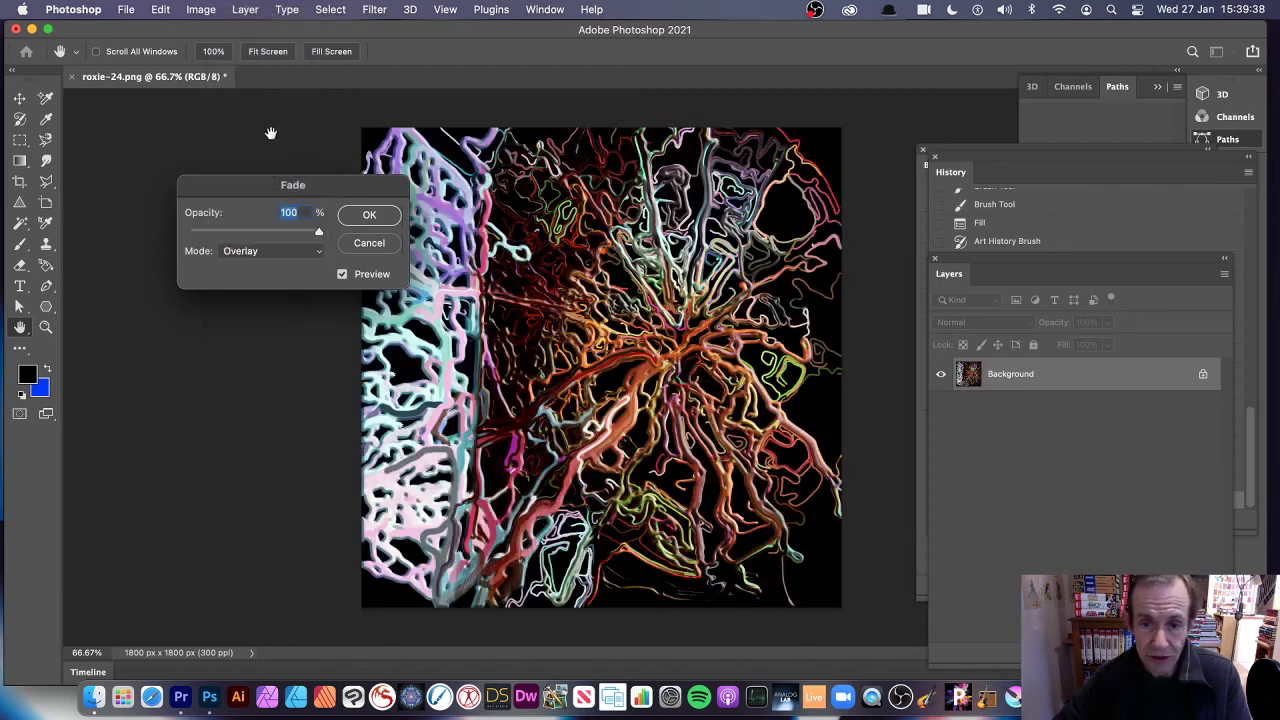
click(368, 213)
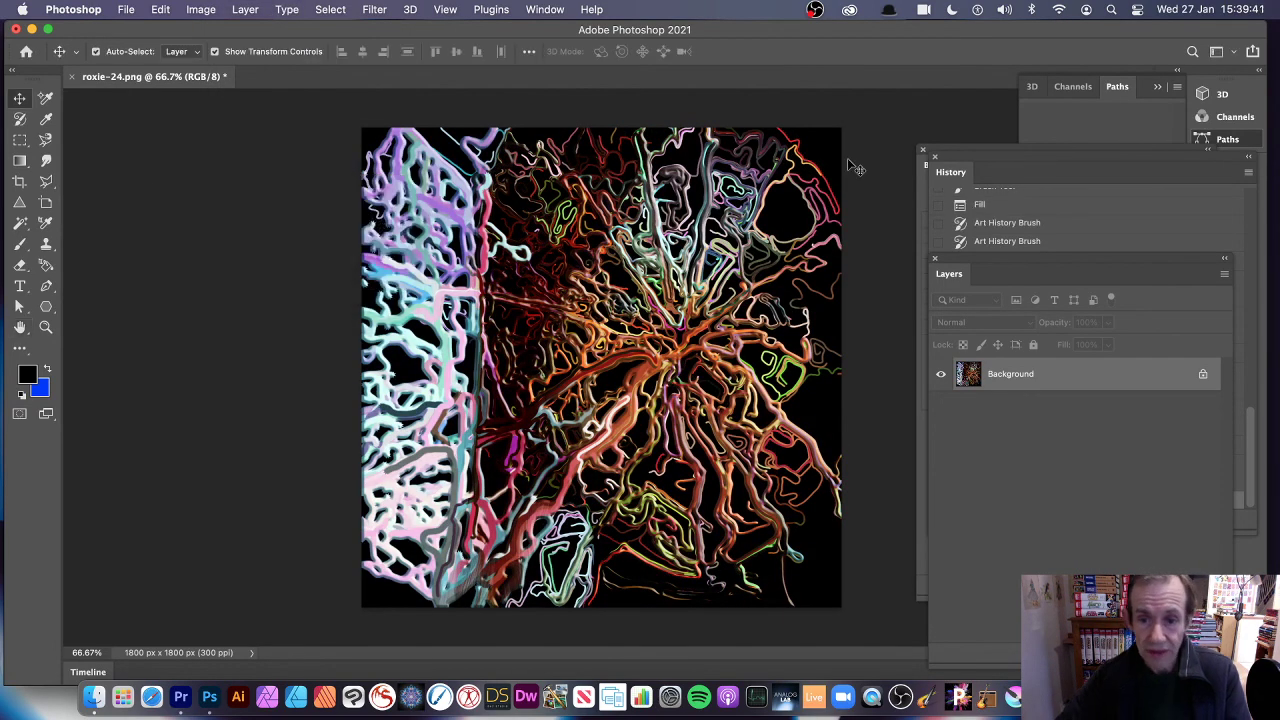